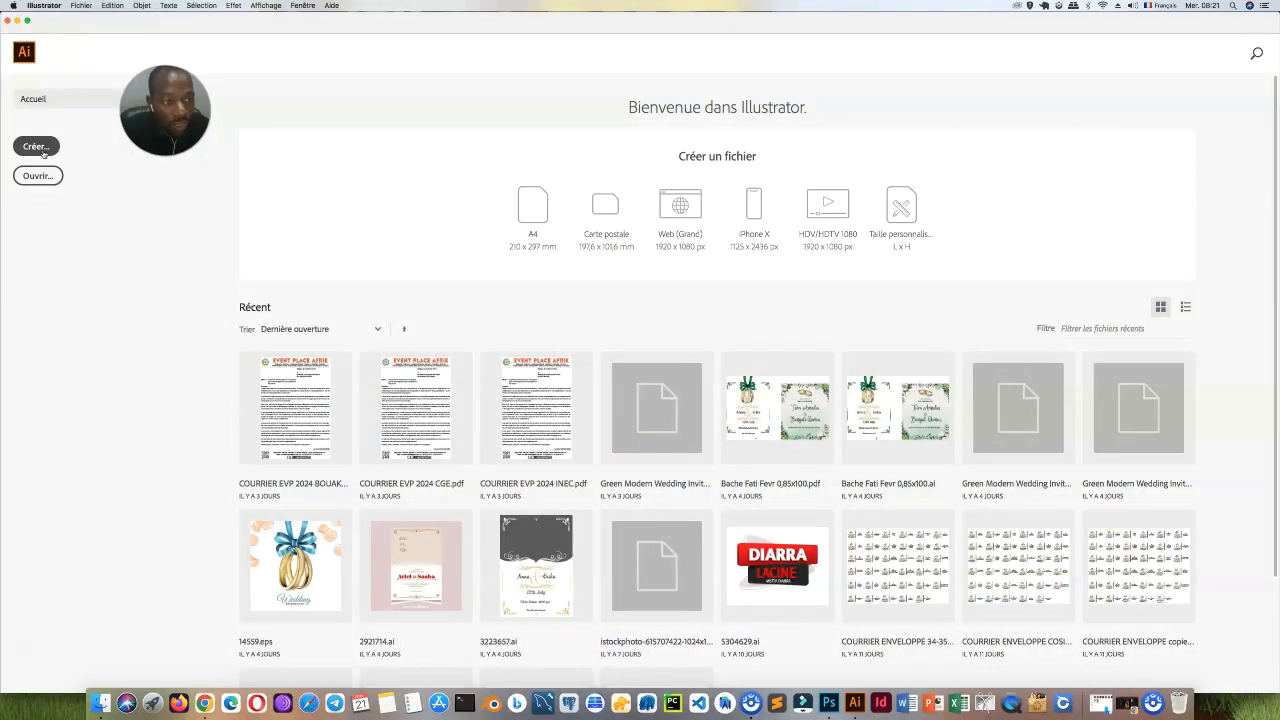
Step: Start a new document and name it KAKEMONO BA
key("super+n")
left_click_drag(878, 152, 746, 148)
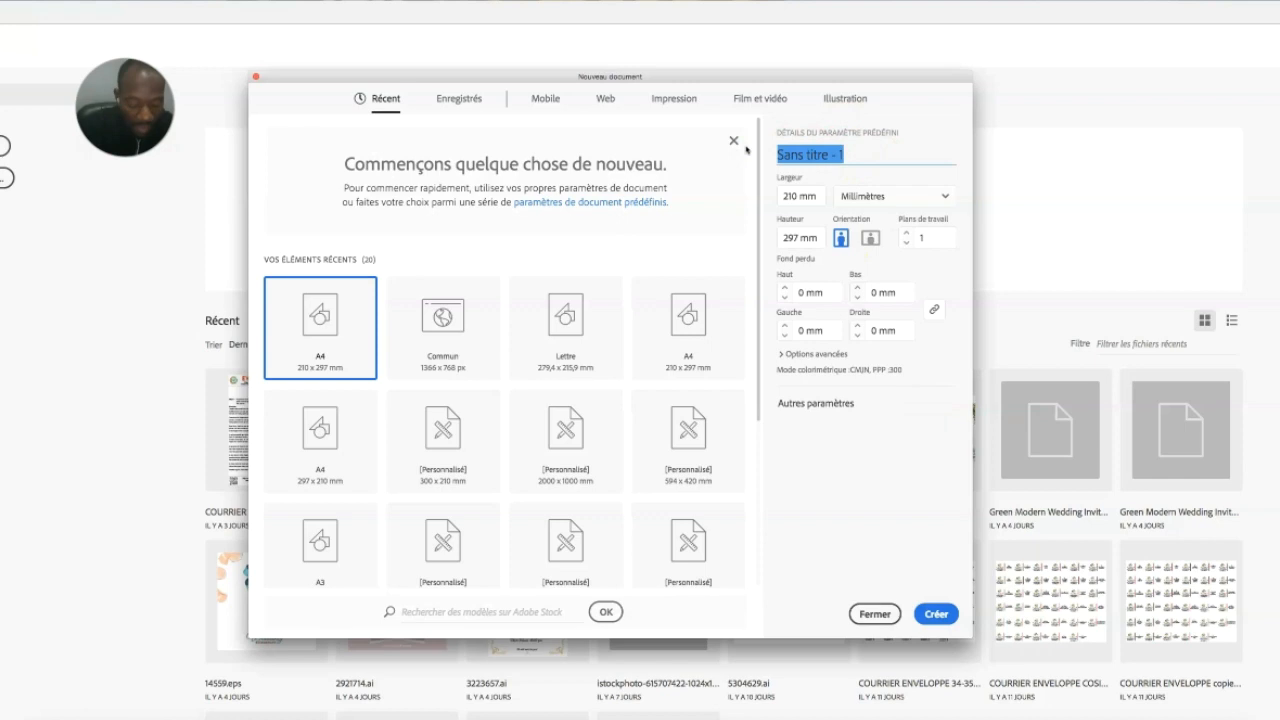
type("KAKEMONO BA")
left_click(1030, 198)
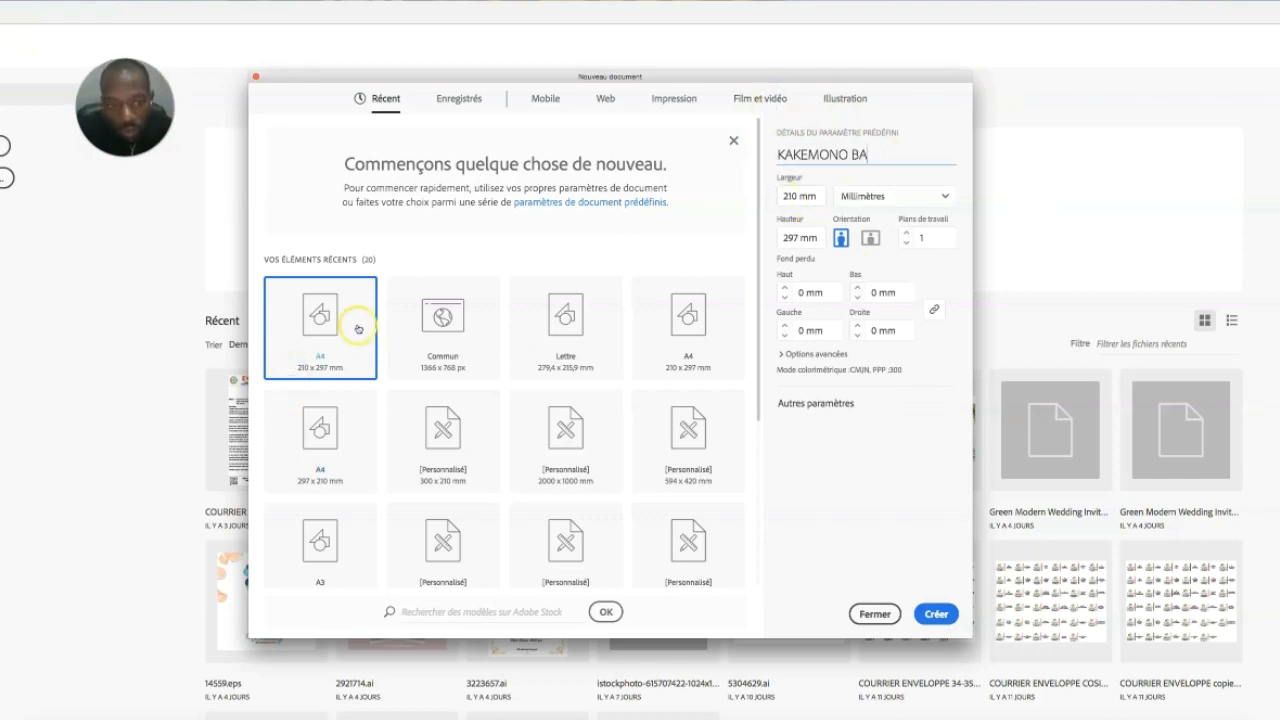
Step: Set the new document's width to 850 mm and height to 2000 mm in portrait orientation
left_click(796, 197)
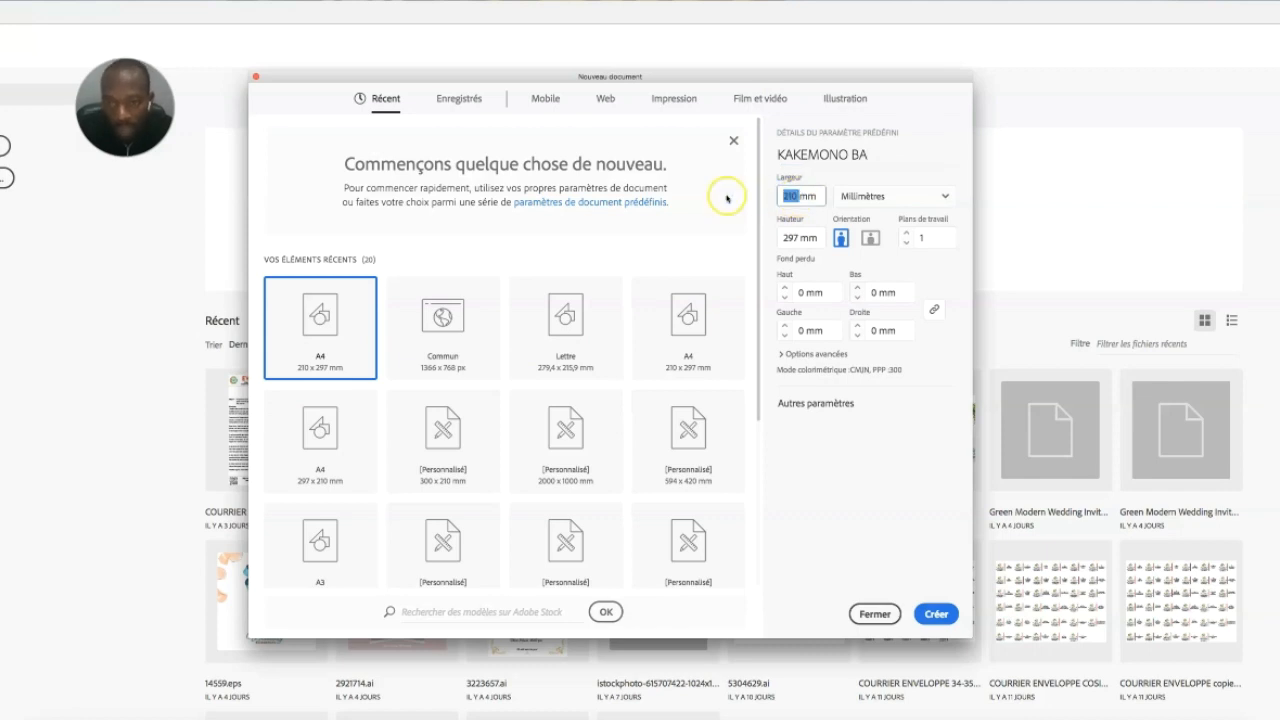
triple_click(797, 196)
left_click(797, 196)
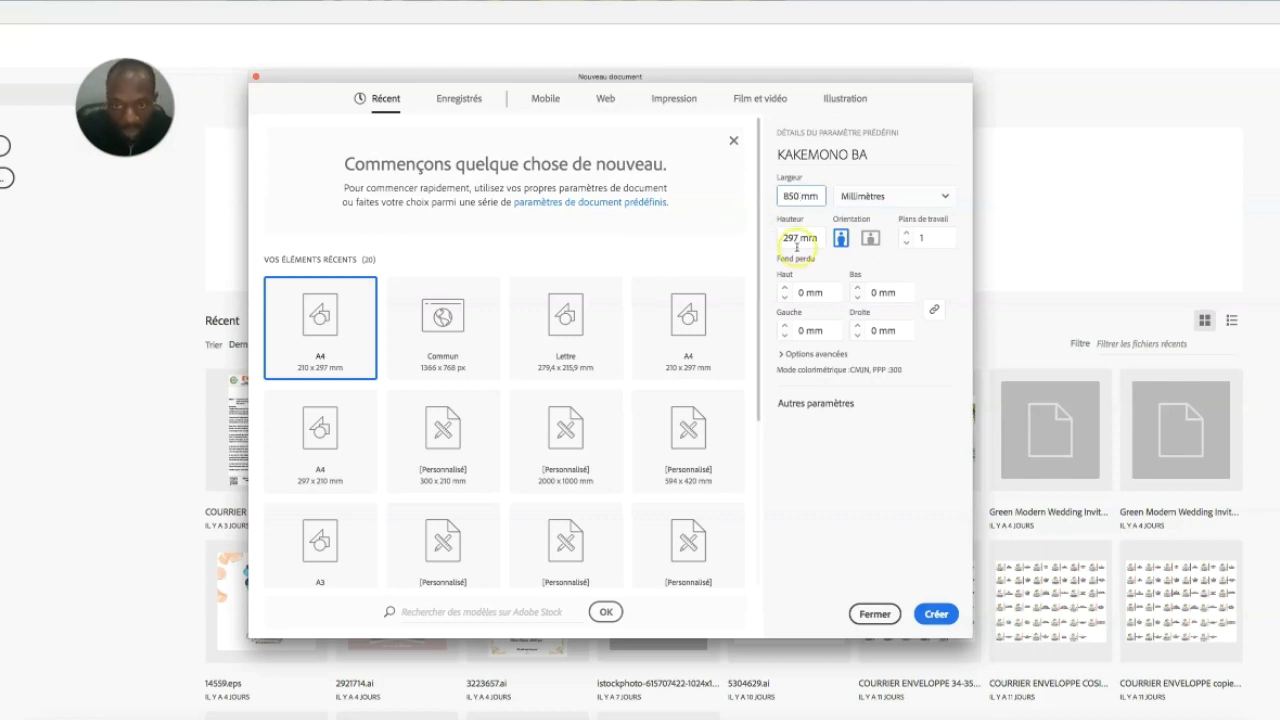
key("Tab")
type("2")
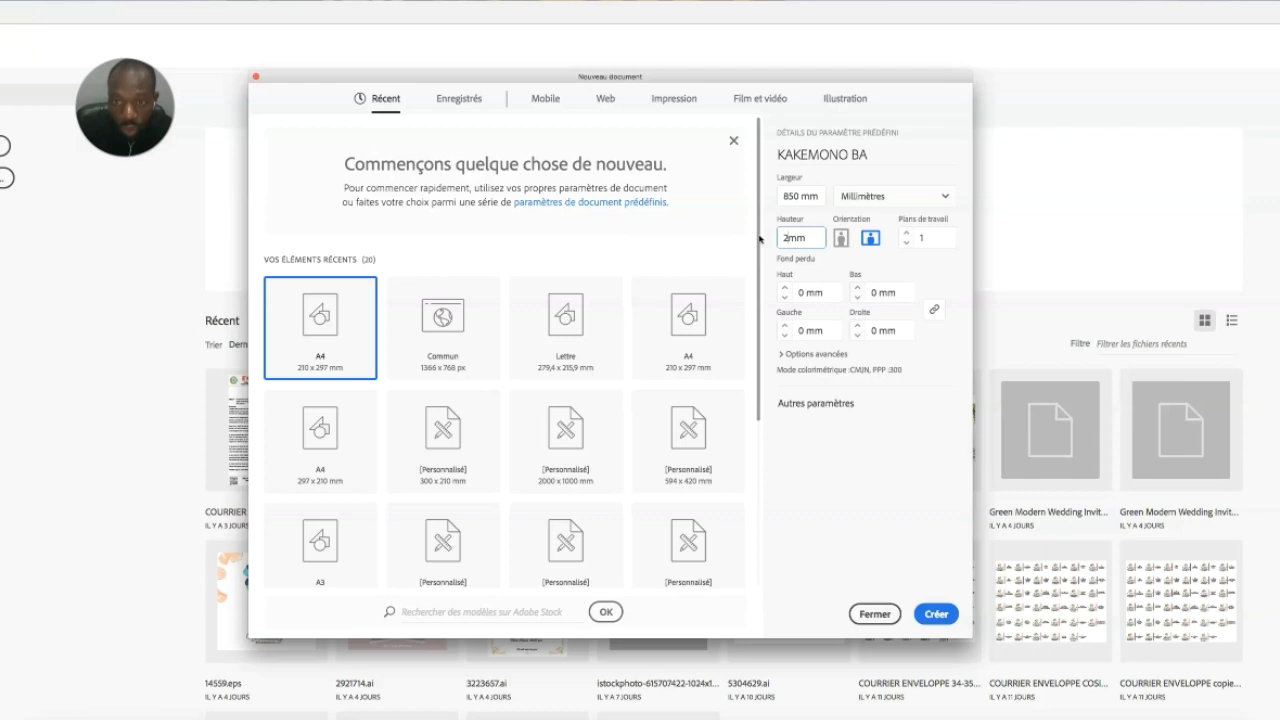
left_click(798, 234)
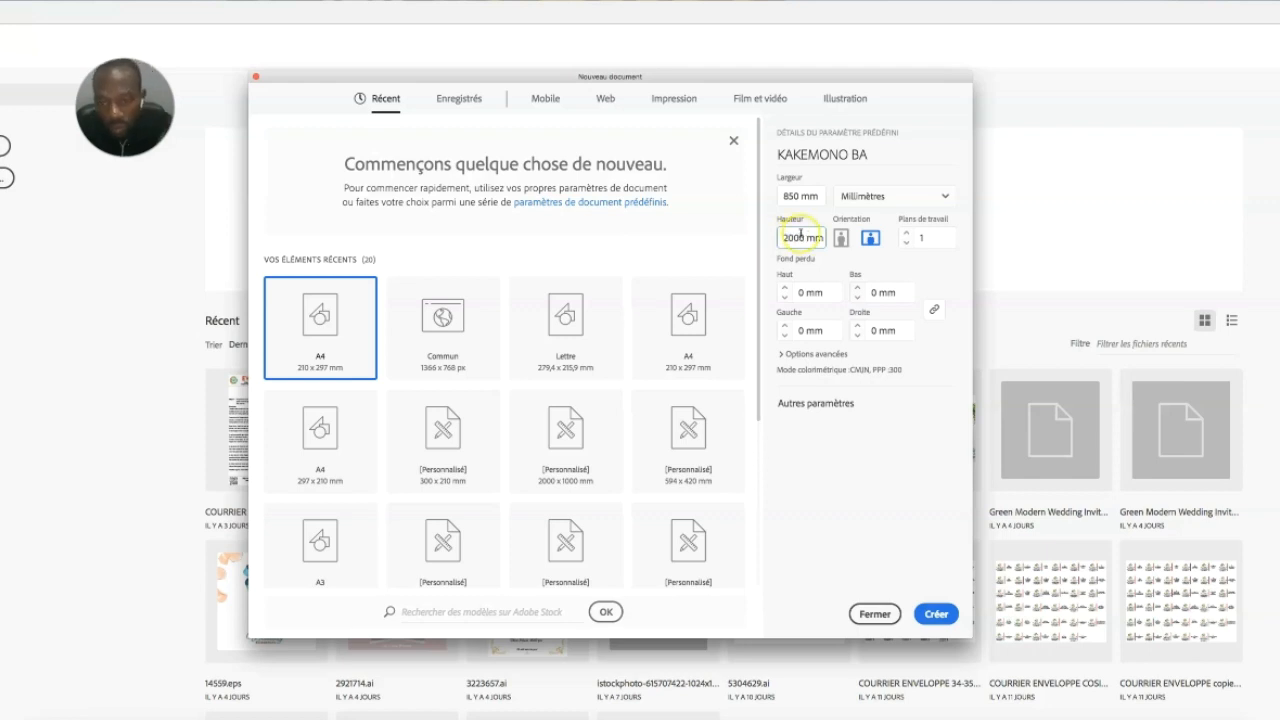
left_click(843, 236)
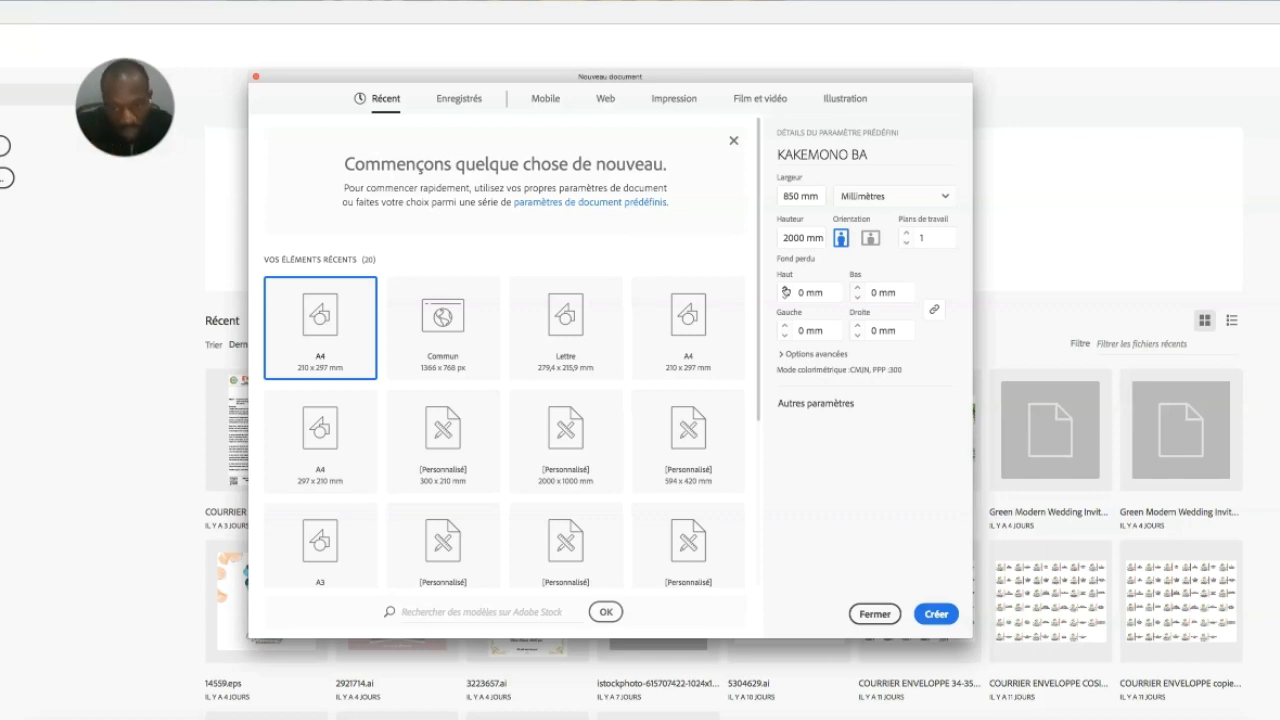
Step: Set the document's colour mode to CMYK (Couleur CMJN) and its raster effects to Moyenne (150 ppp)
left_click(781, 355)
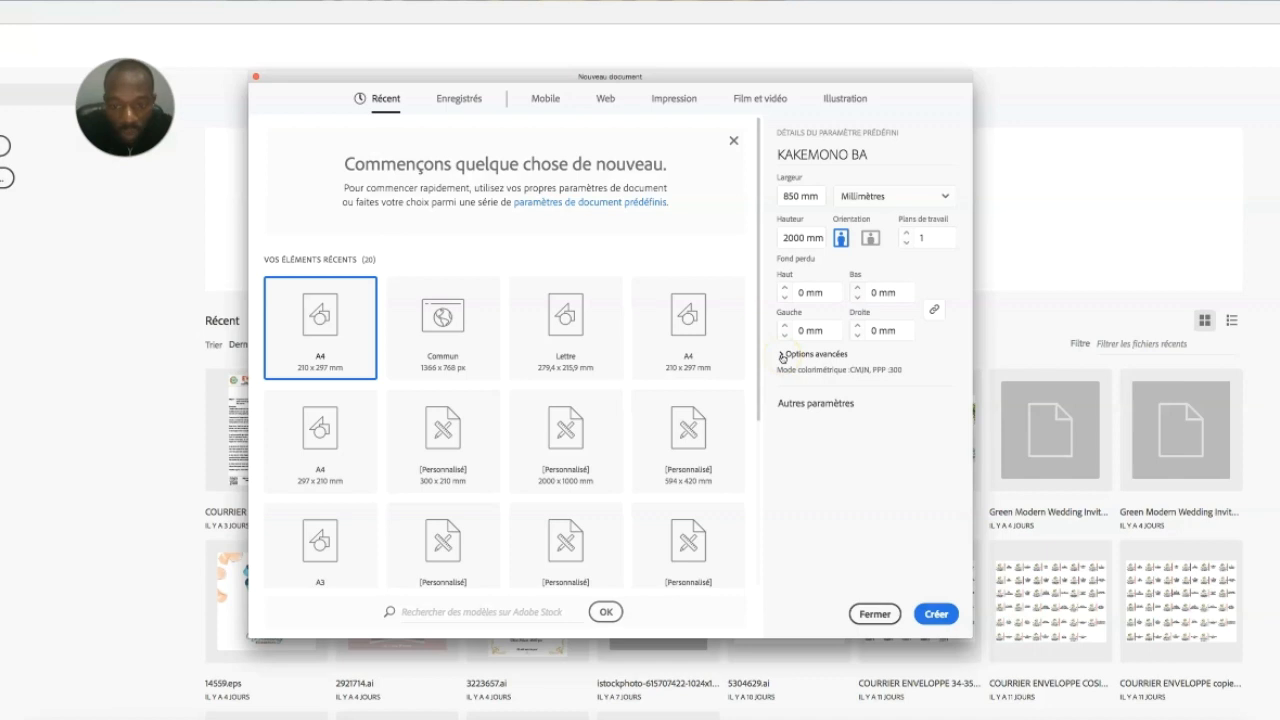
left_click(846, 390)
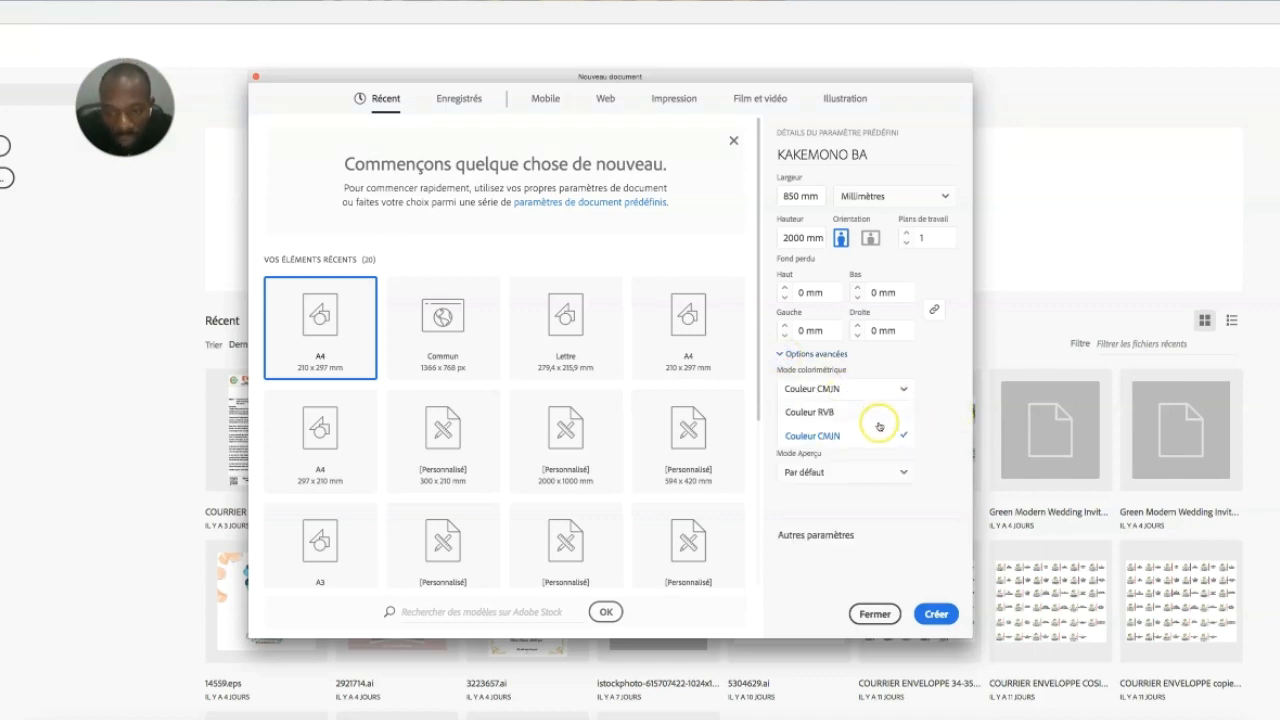
left_click(843, 435)
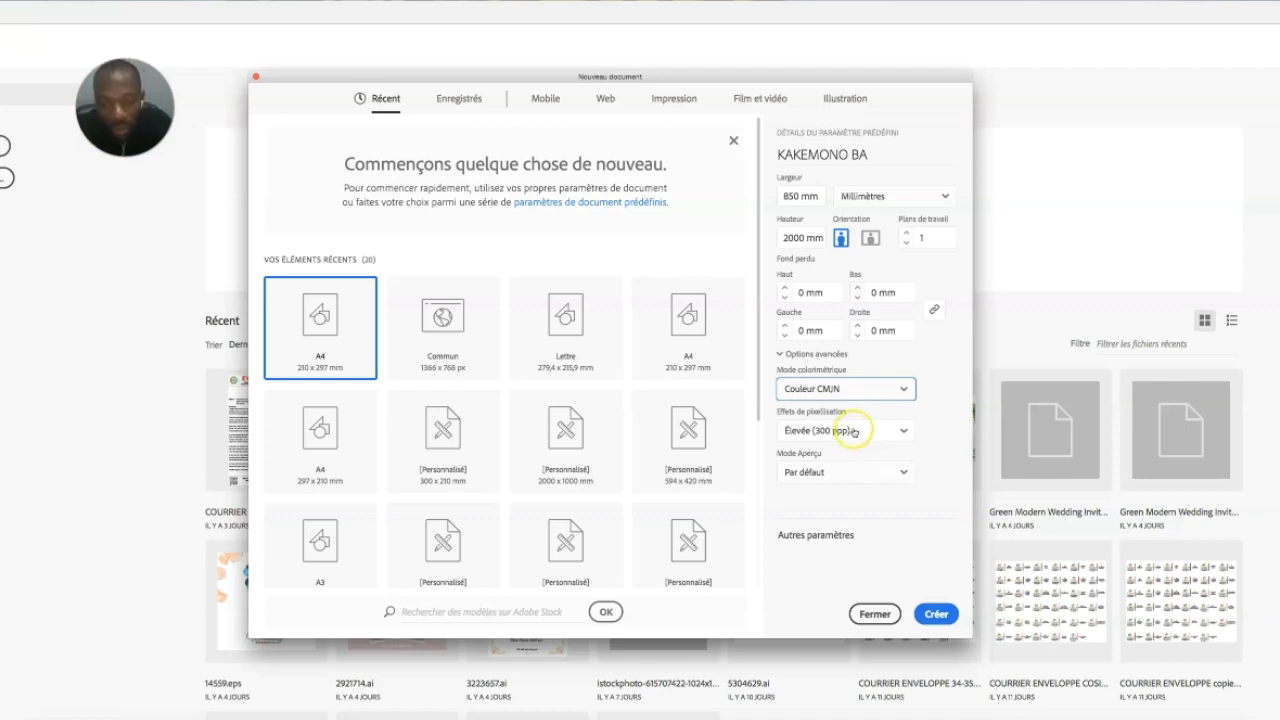
left_click(853, 431)
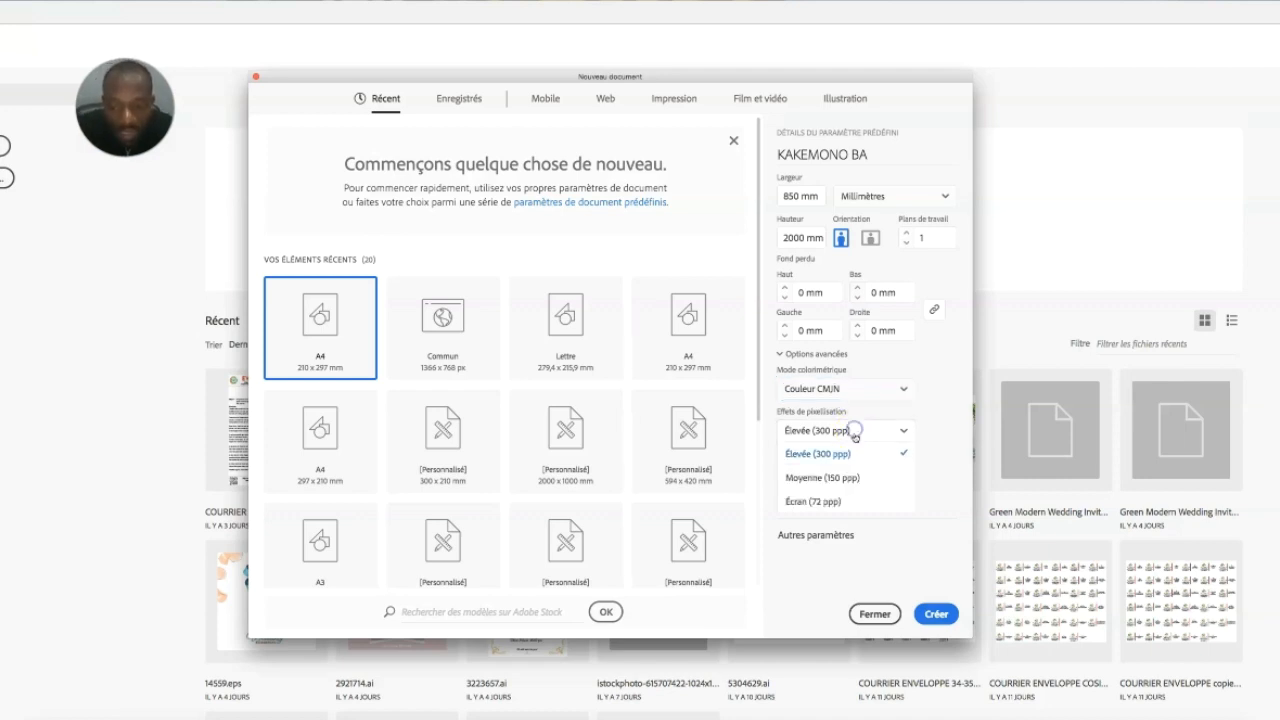
left_click(838, 477)
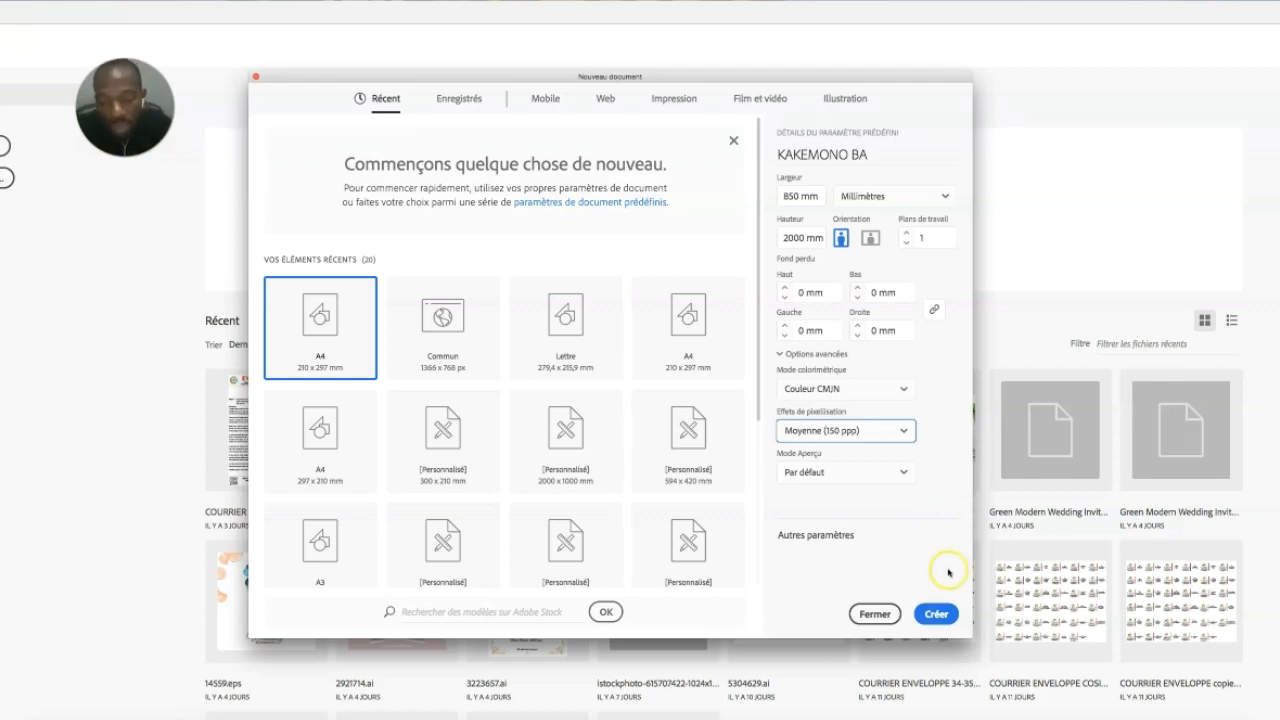
Step: Keep the preview mode at Par défaut and create the document
left_click(850, 474)
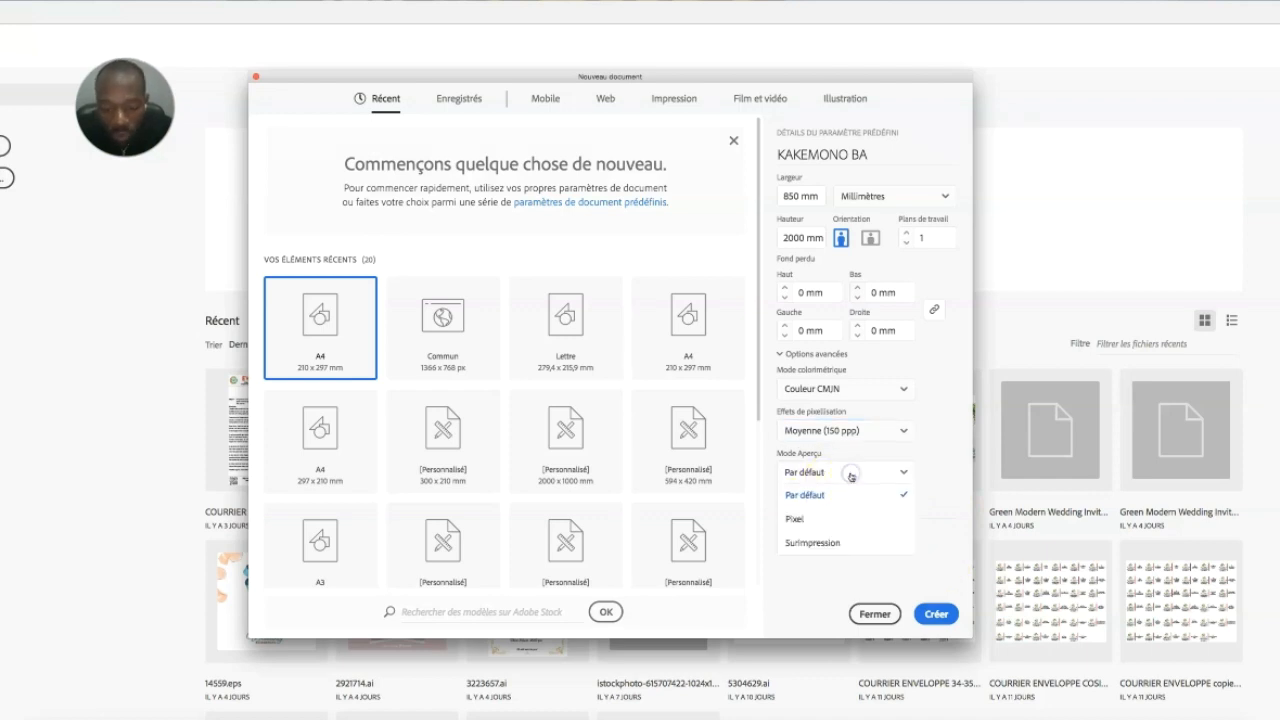
left_click(936, 614)
left_click(936, 614)
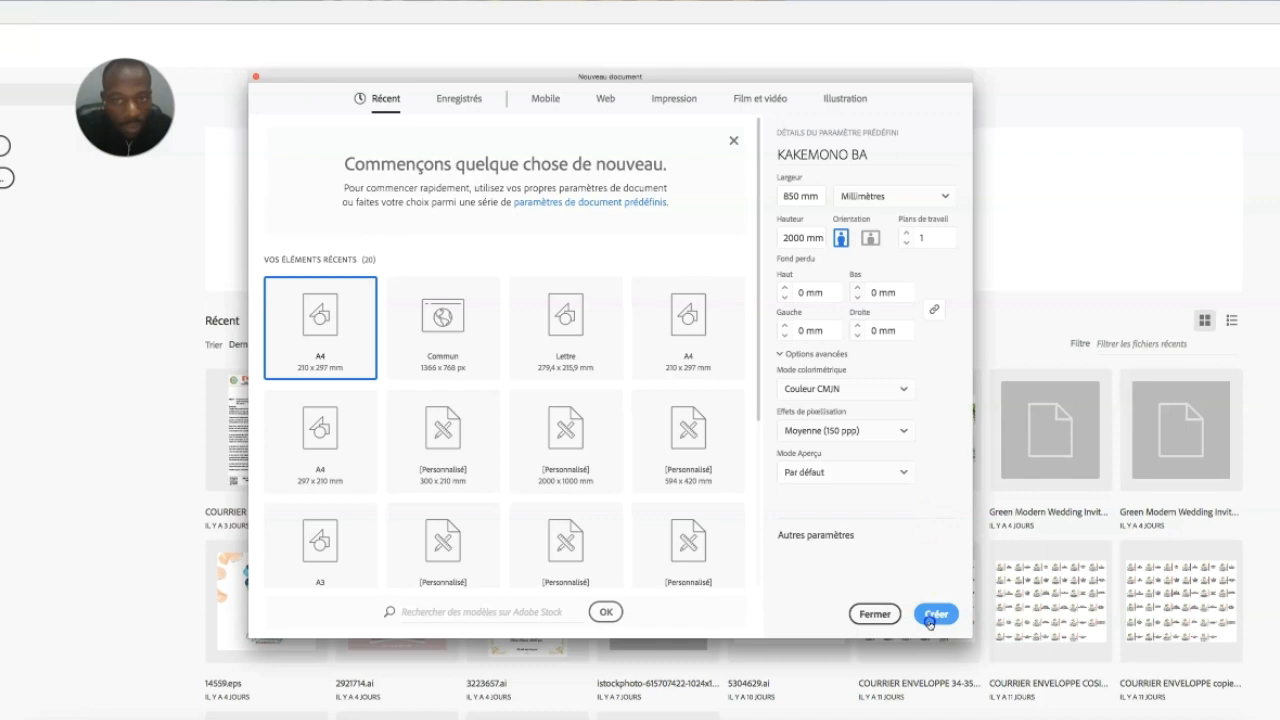
left_click(936, 614)
left_click(937, 613)
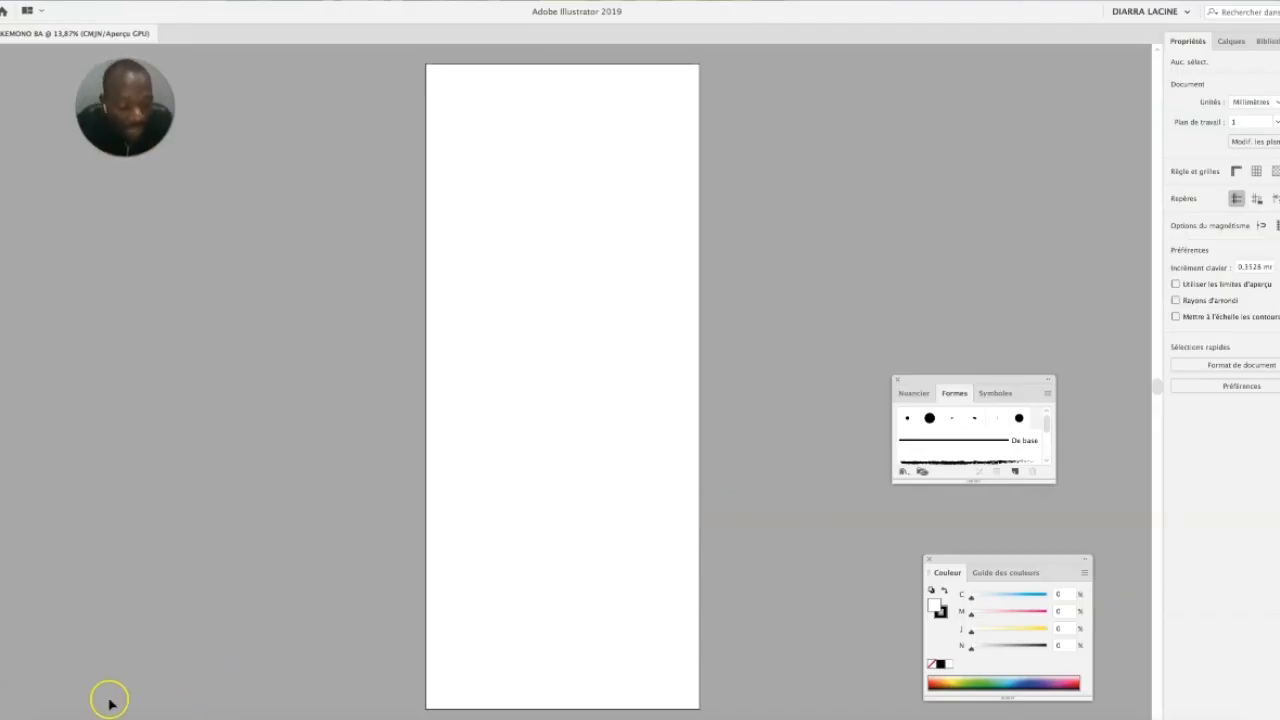
Step: Bring the WhatsApp banner photo from the EXERCICE ETUDIANT folder in beside the artboard and enlarge it as a reference
left_click(55, 716)
left_click_drag(455, 340, 117, 291)
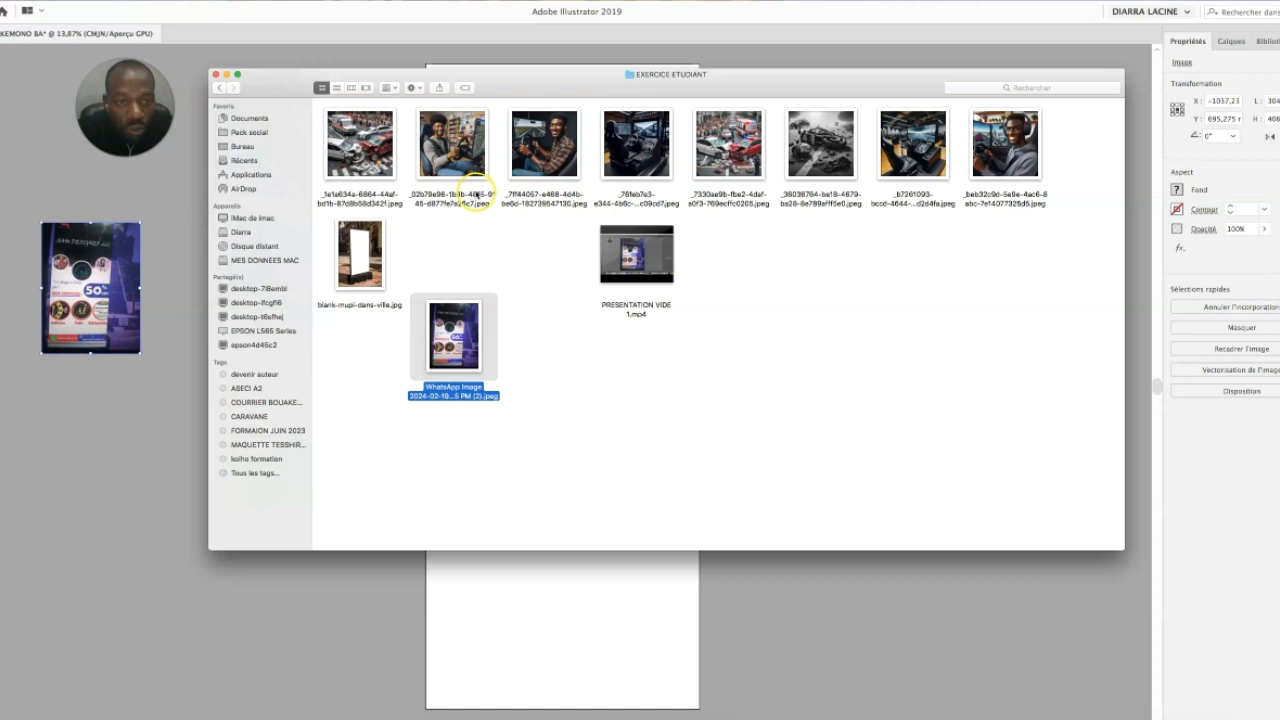
left_click(117, 467)
left_click_drag(139, 355, 281, 510)
left_click_drag(258, 221, 321, 167)
left_click_drag(226, 300, 248, 310)
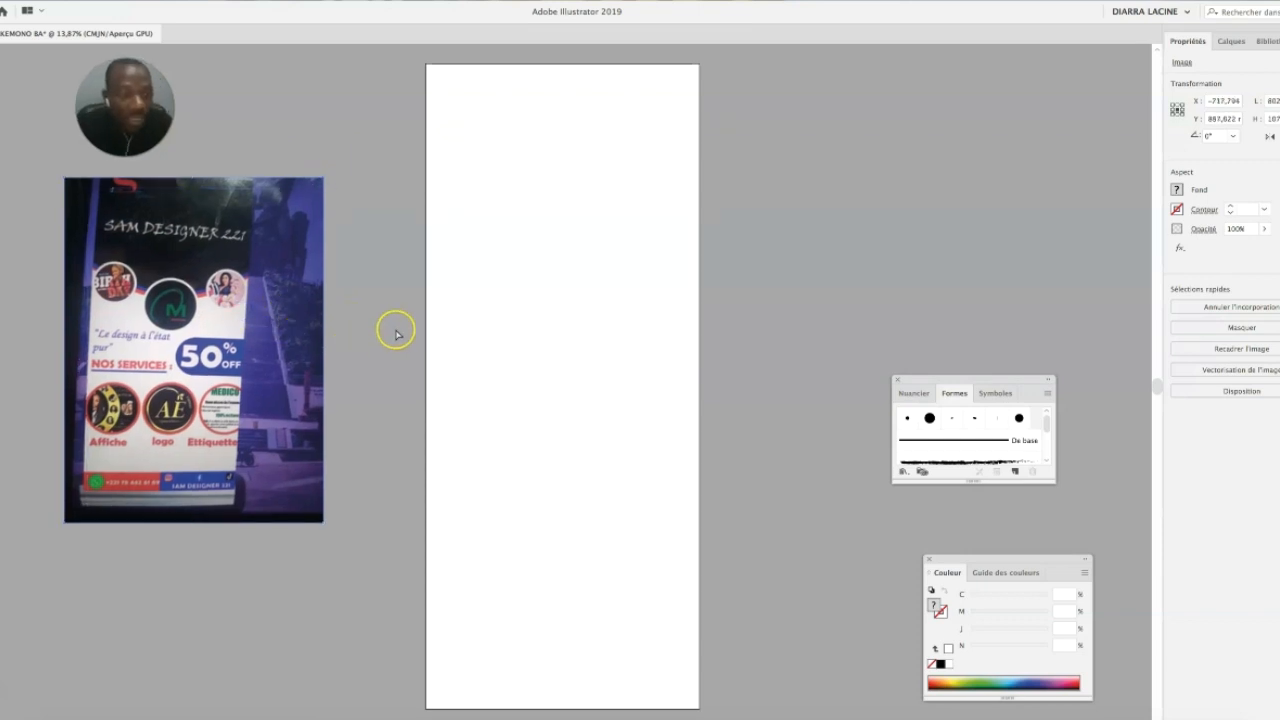
Step: Show the rulers and save the document as KAKEMONO BA.ai in Documents, using the Illustrator CC version
key("super+r")
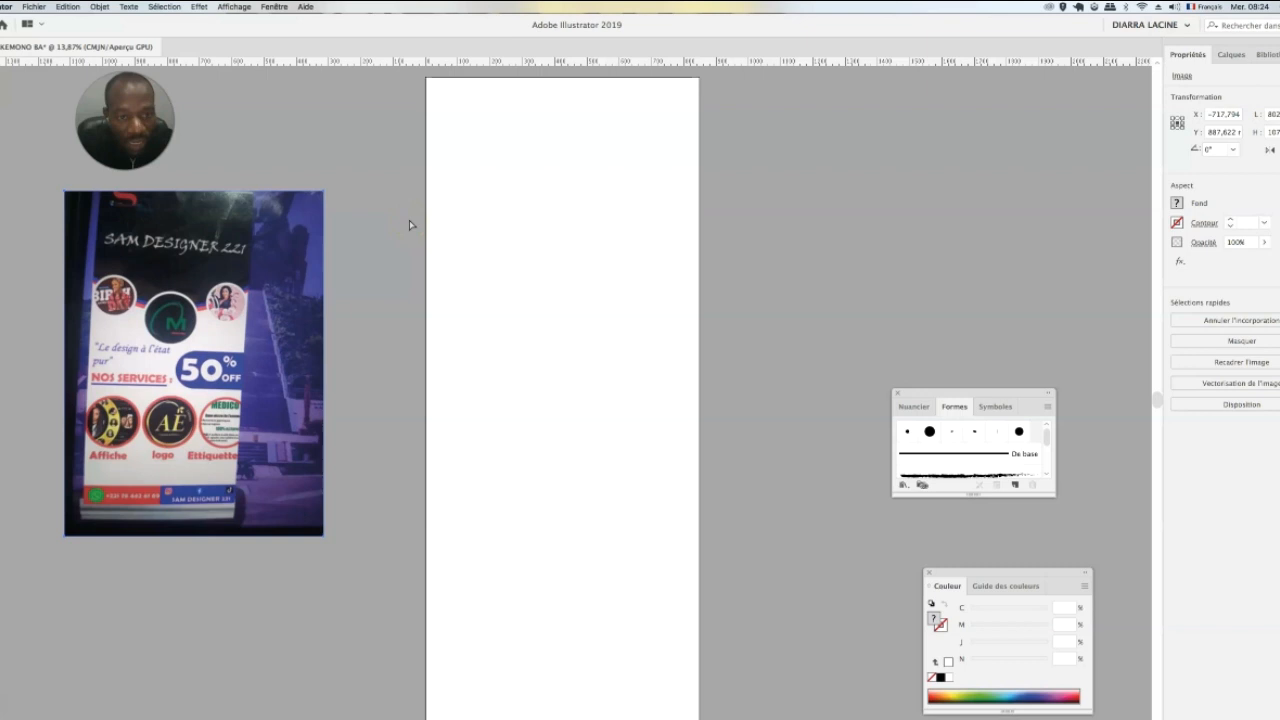
key("super+s")
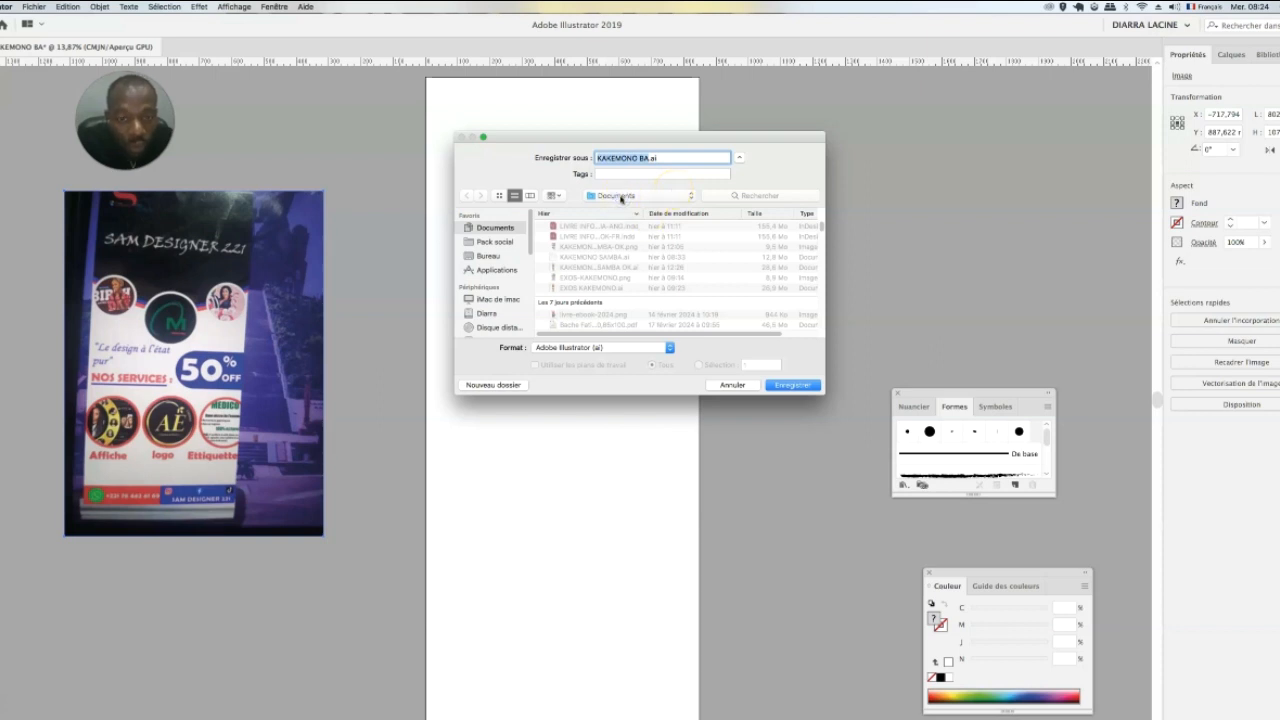
left_click(620, 196)
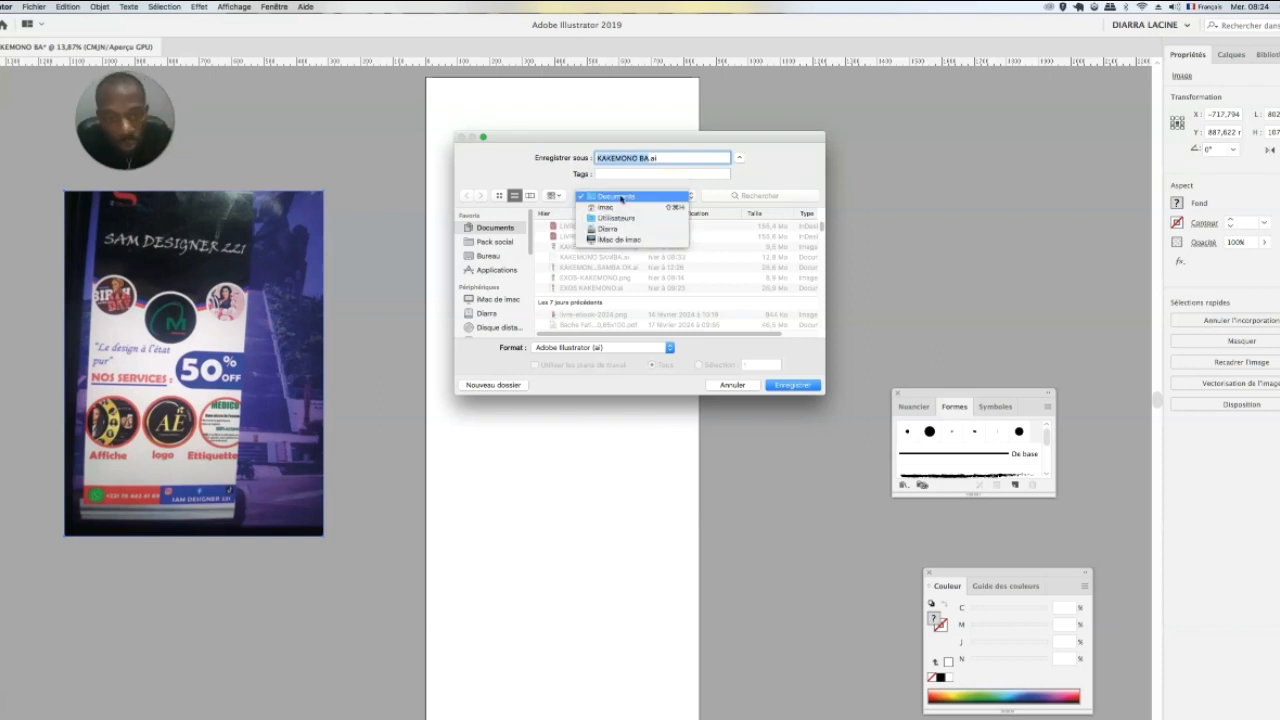
left_click(621, 198)
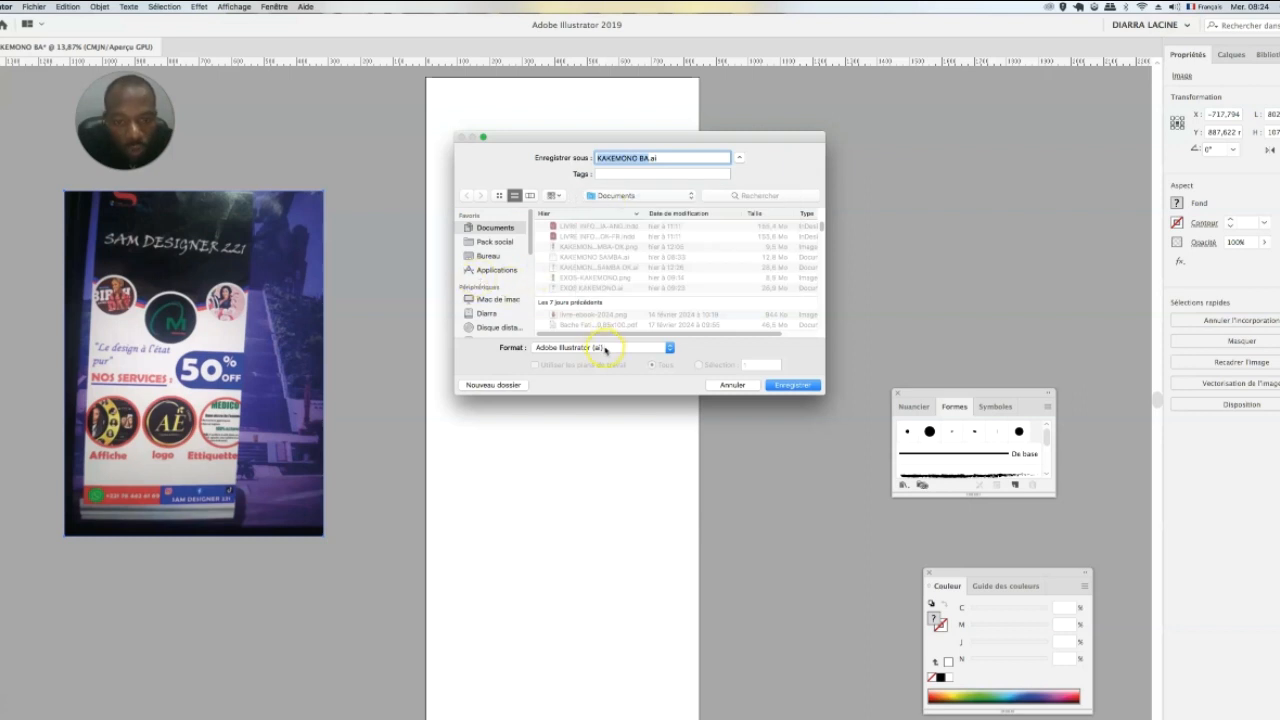
left_click(792, 386)
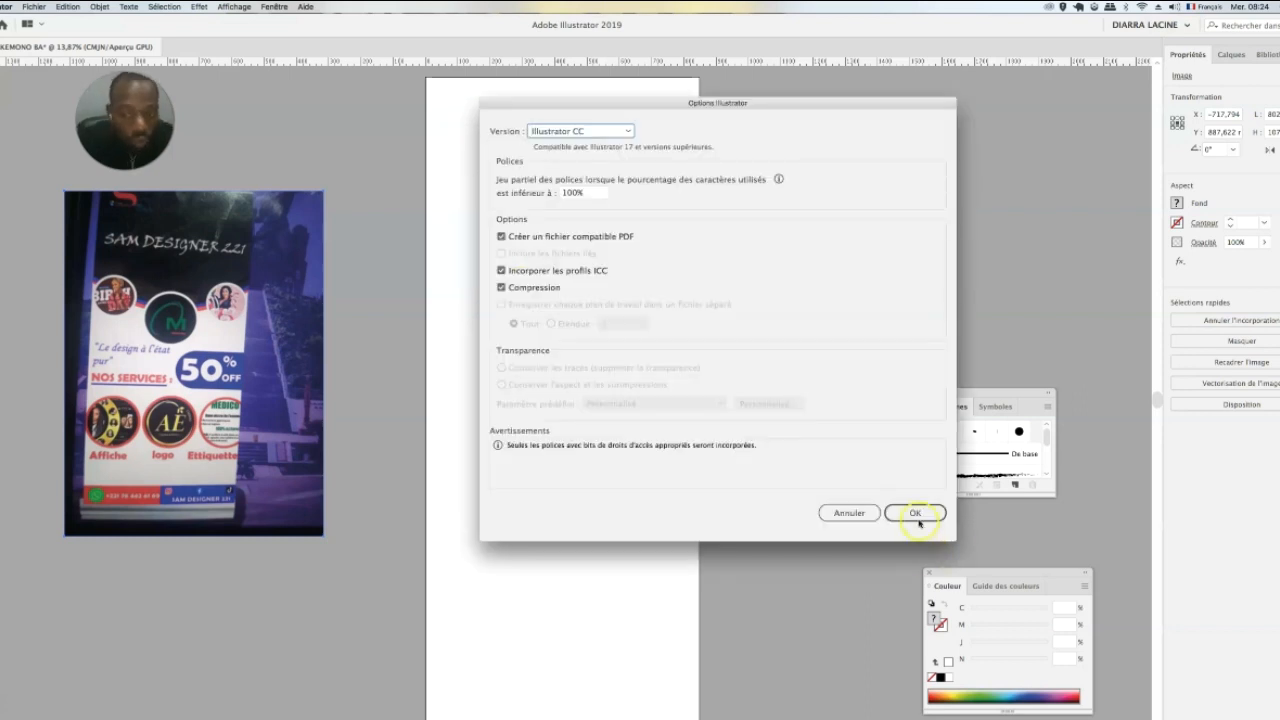
left_click(915, 513)
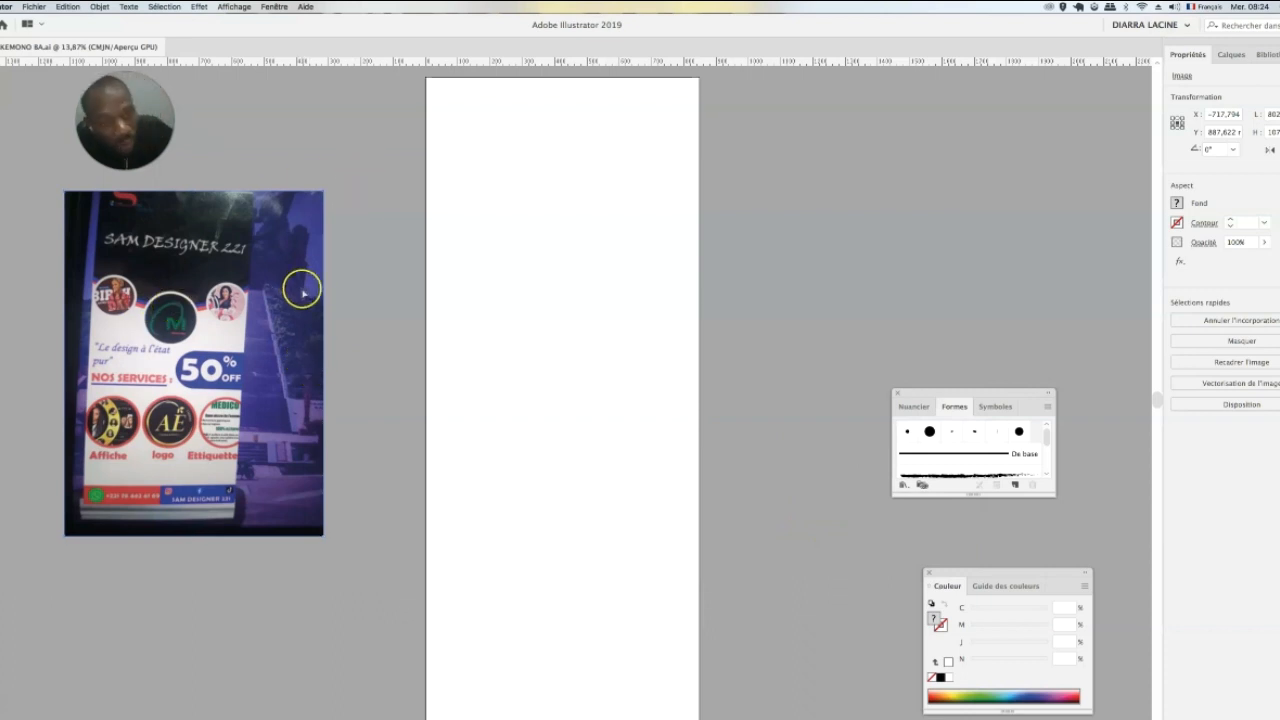
Step: Place margin guides about 20 mm inside all four edges of the artboard
key("super+r")
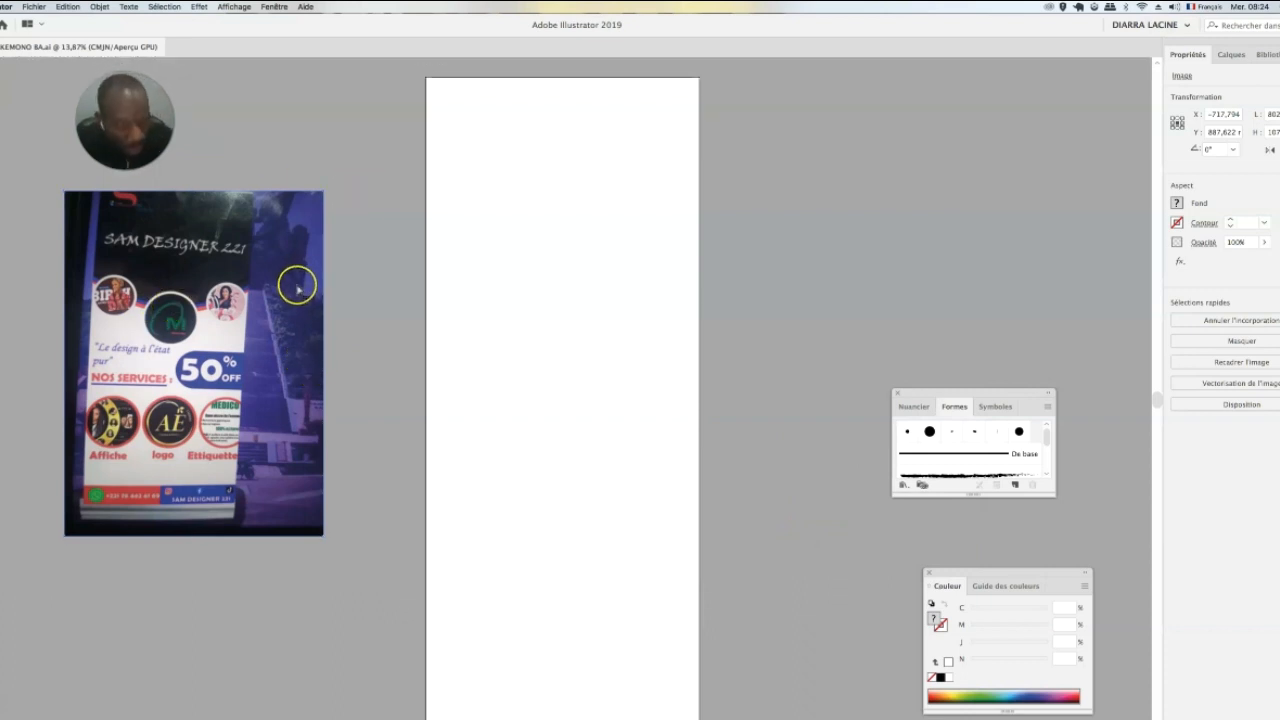
key("super+r")
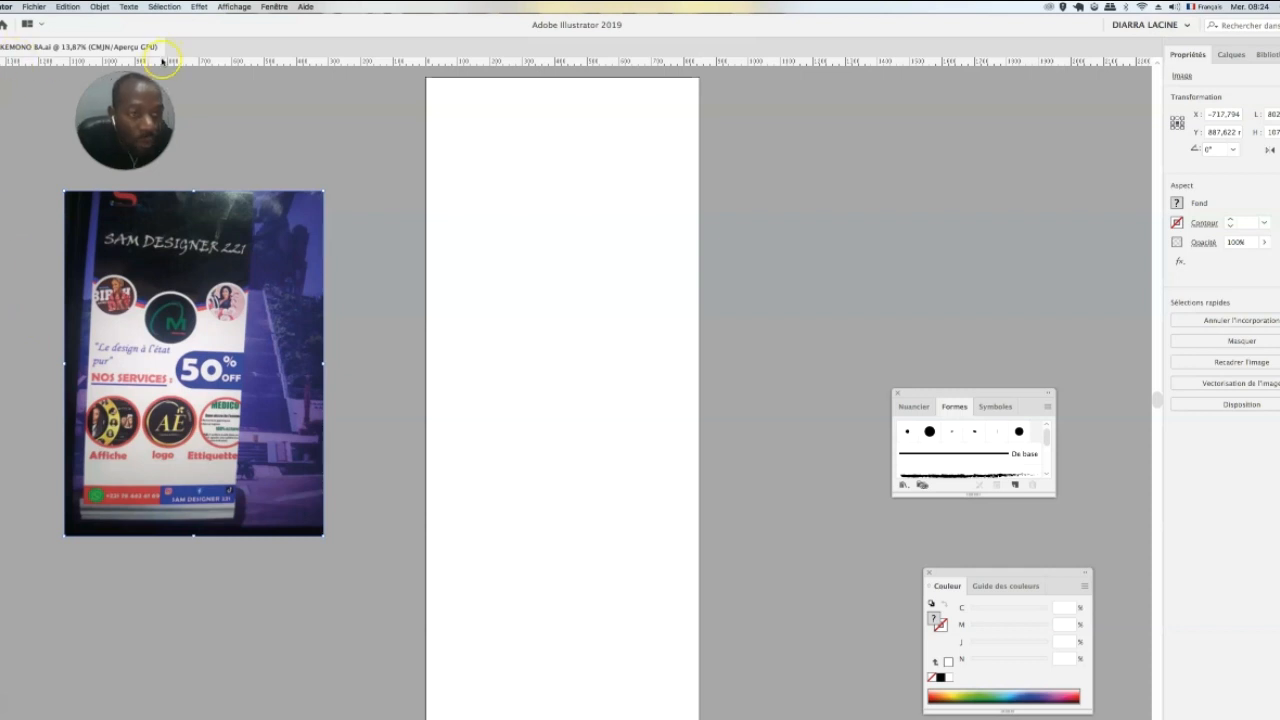
left_click_drag(1, 266, 431, 271)
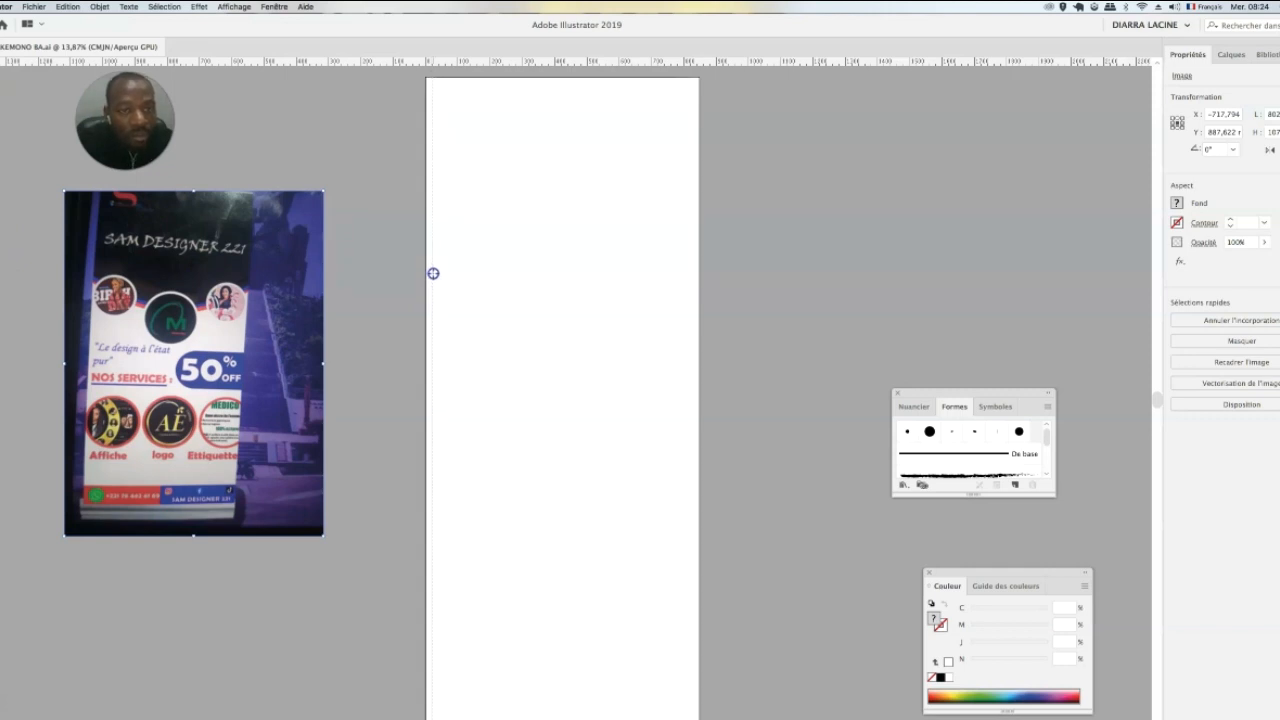
left_click_drag(432, 273, 432, 272)
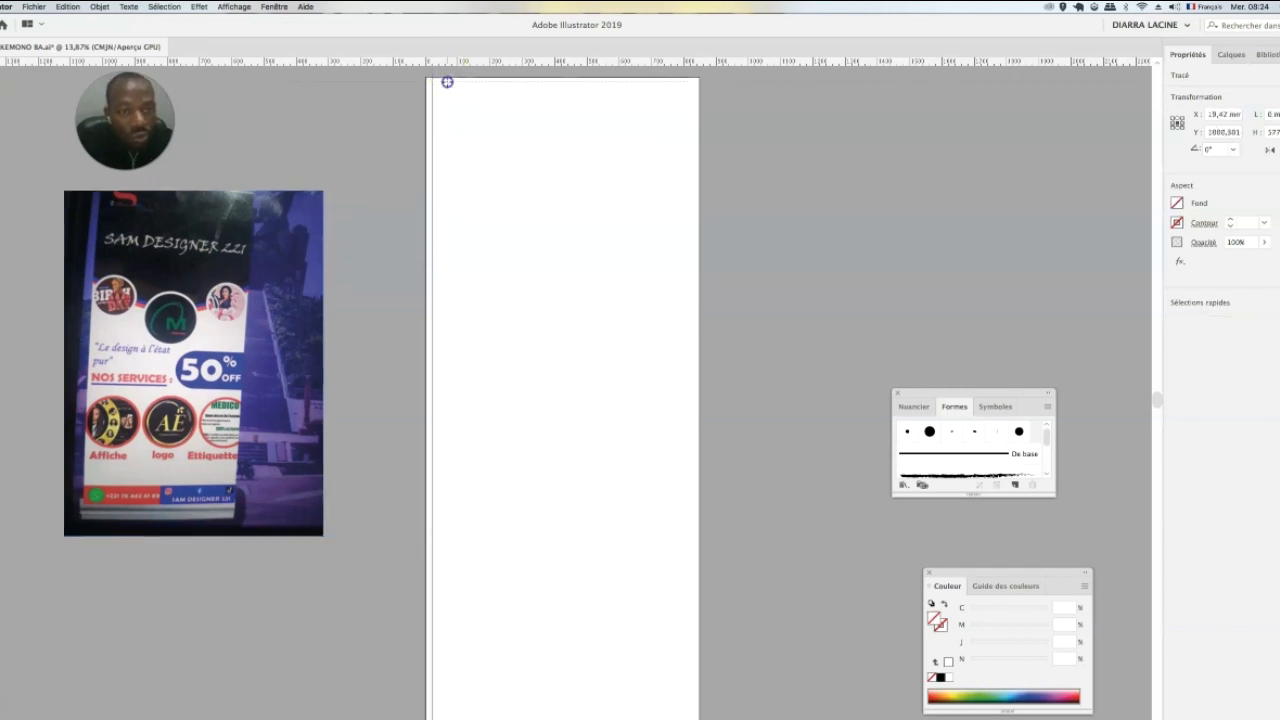
left_click_drag(2, 300, 693, 355)
left_click_drag(531, 63, 621, 716)
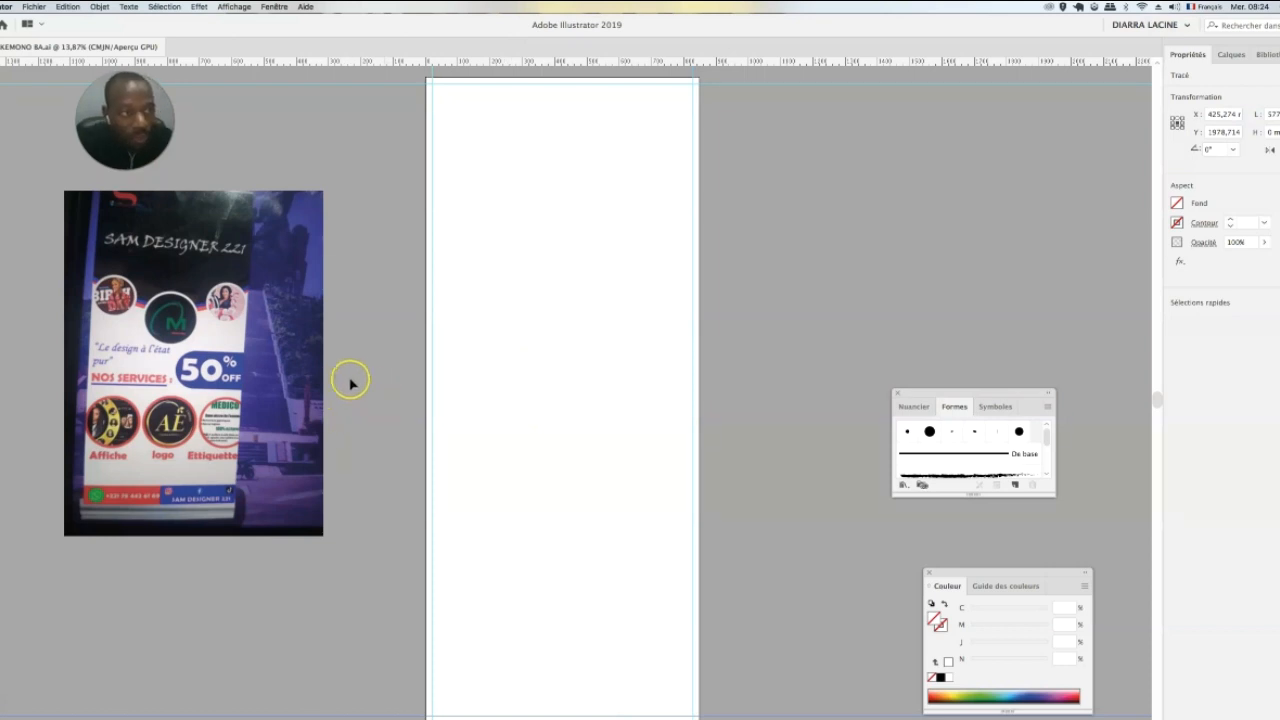
Step: Import the three car-crash photos and two driver photos from the desktop's EXERCICE ETUDIANT folder as linked images
left_click(30, 8)
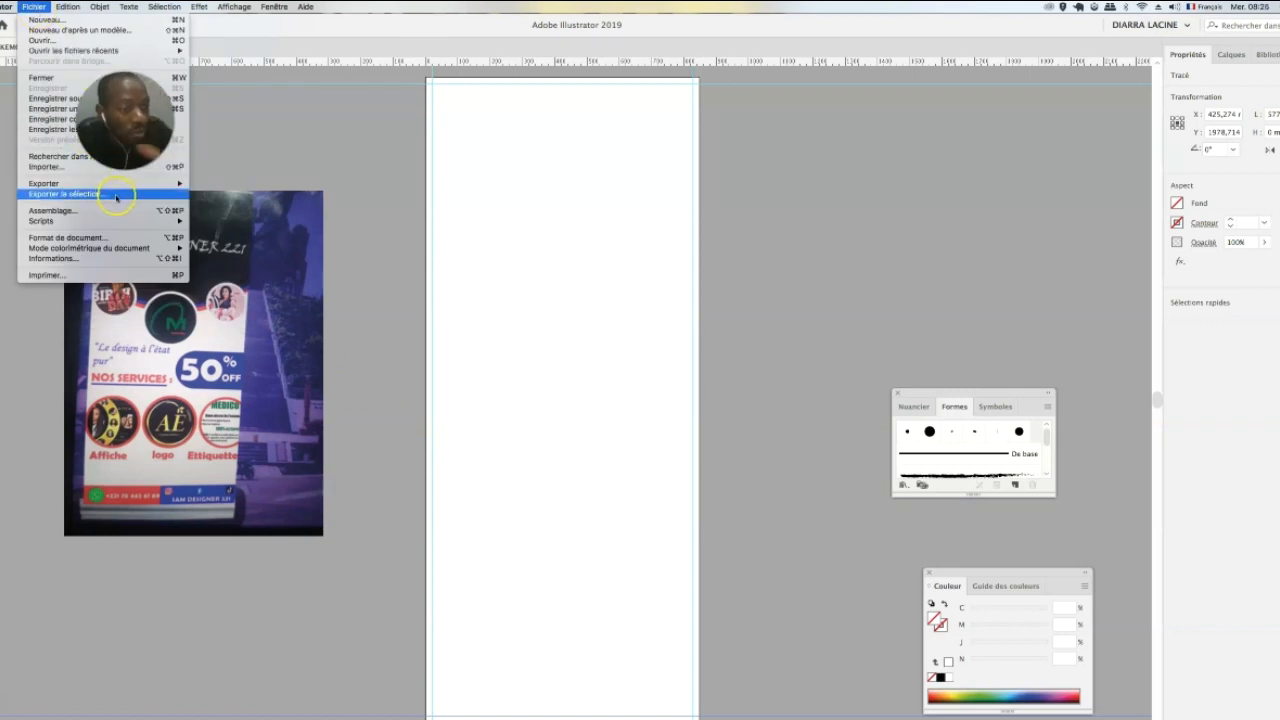
left_click(129, 168)
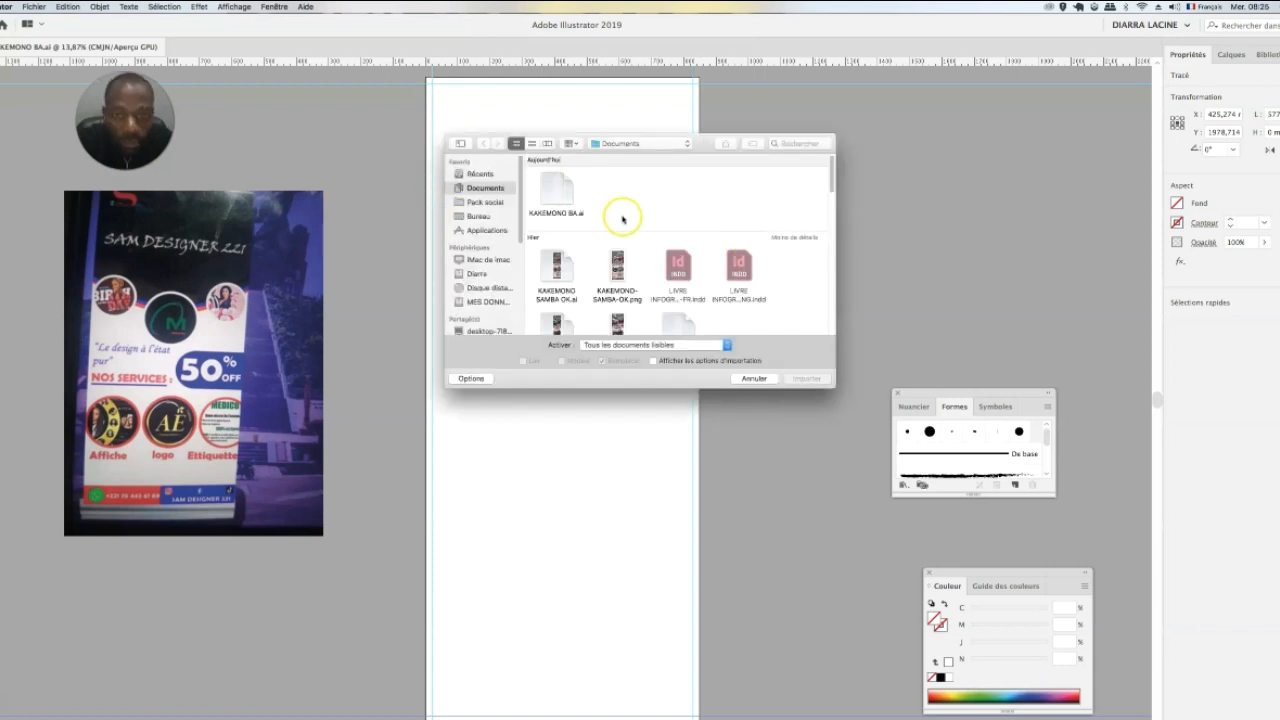
left_click(475, 217)
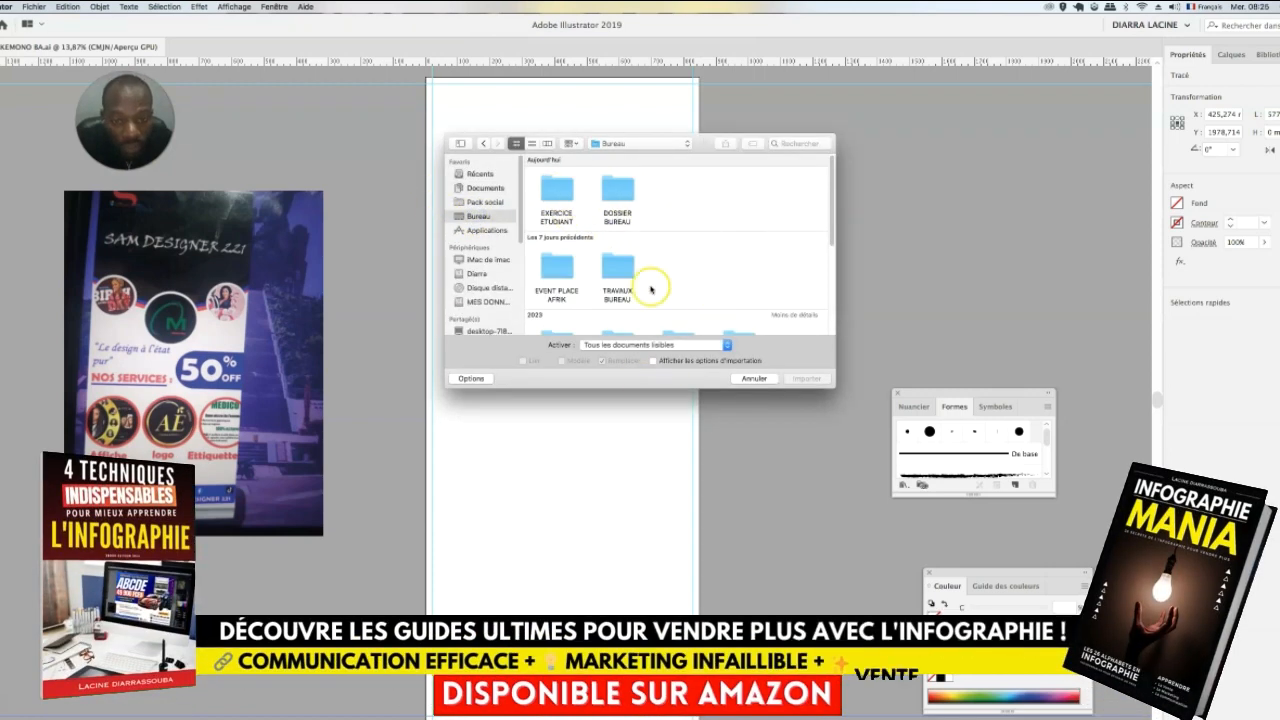
double_click(557, 190)
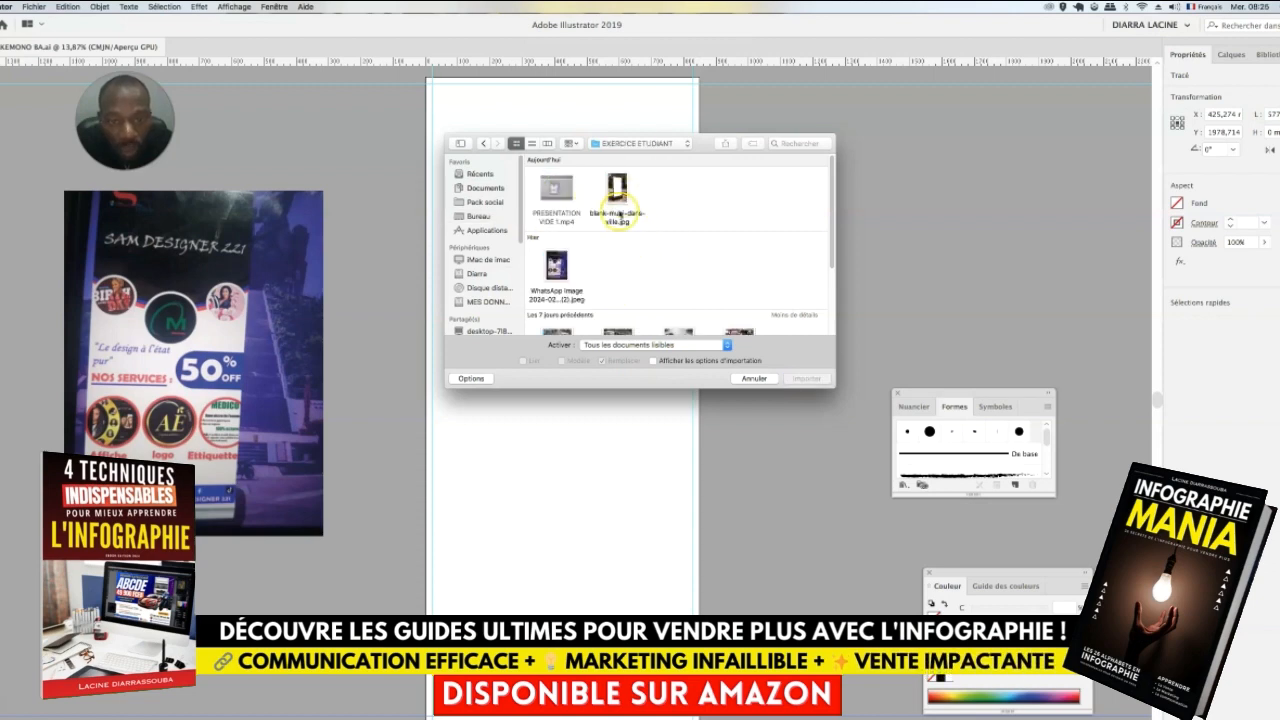
scroll(655, 245, "down", 5)
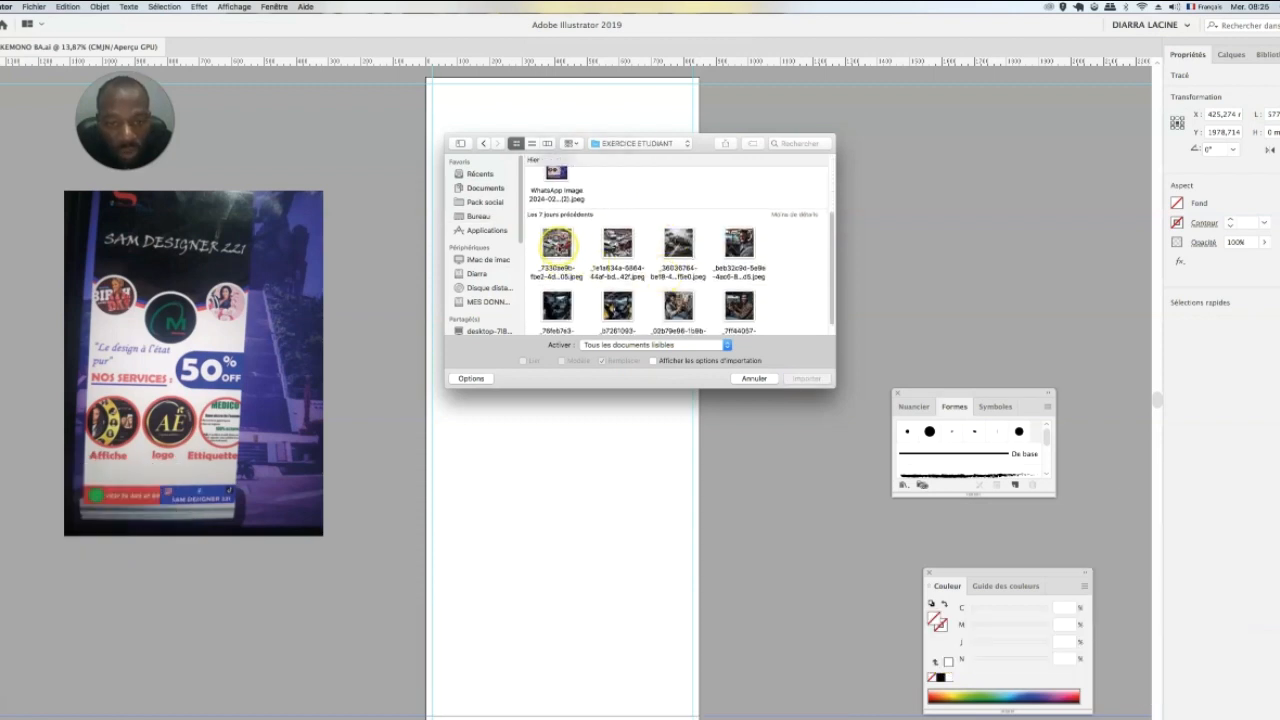
left_click(557, 243)
left_click(617, 243, "shift")
left_click(677, 243, "shift")
scroll(771, 277, "down", 1)
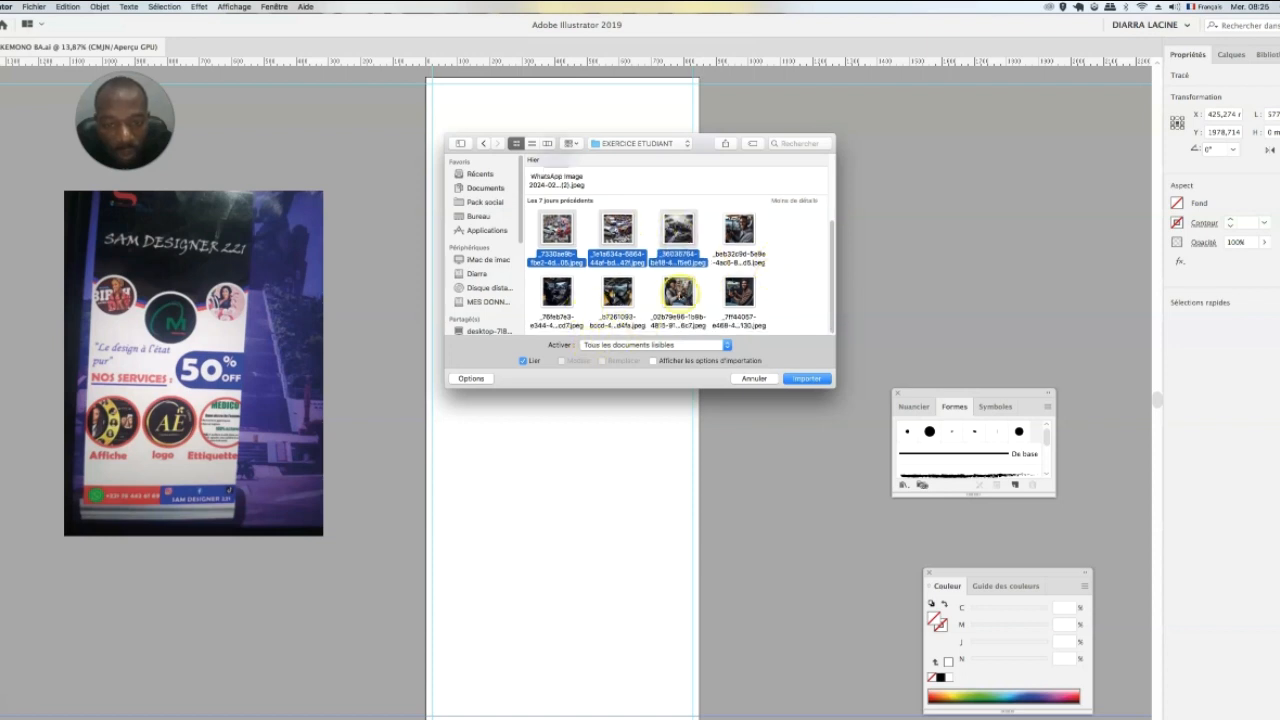
left_click(678, 292, "shift")
left_click(739, 292, "shift")
left_click(815, 378)
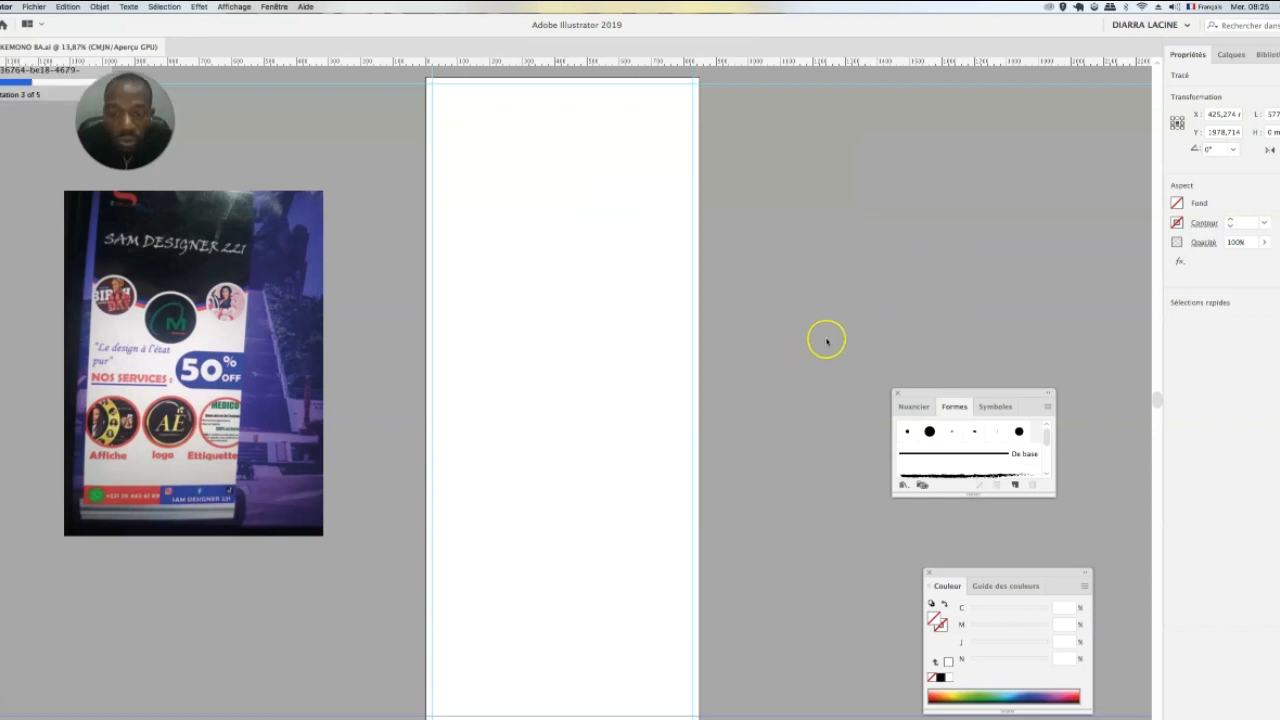
Step: Drop the remaining imported crash and driver photos one by one onto the empty area beside the artboard
left_click(897, 210)
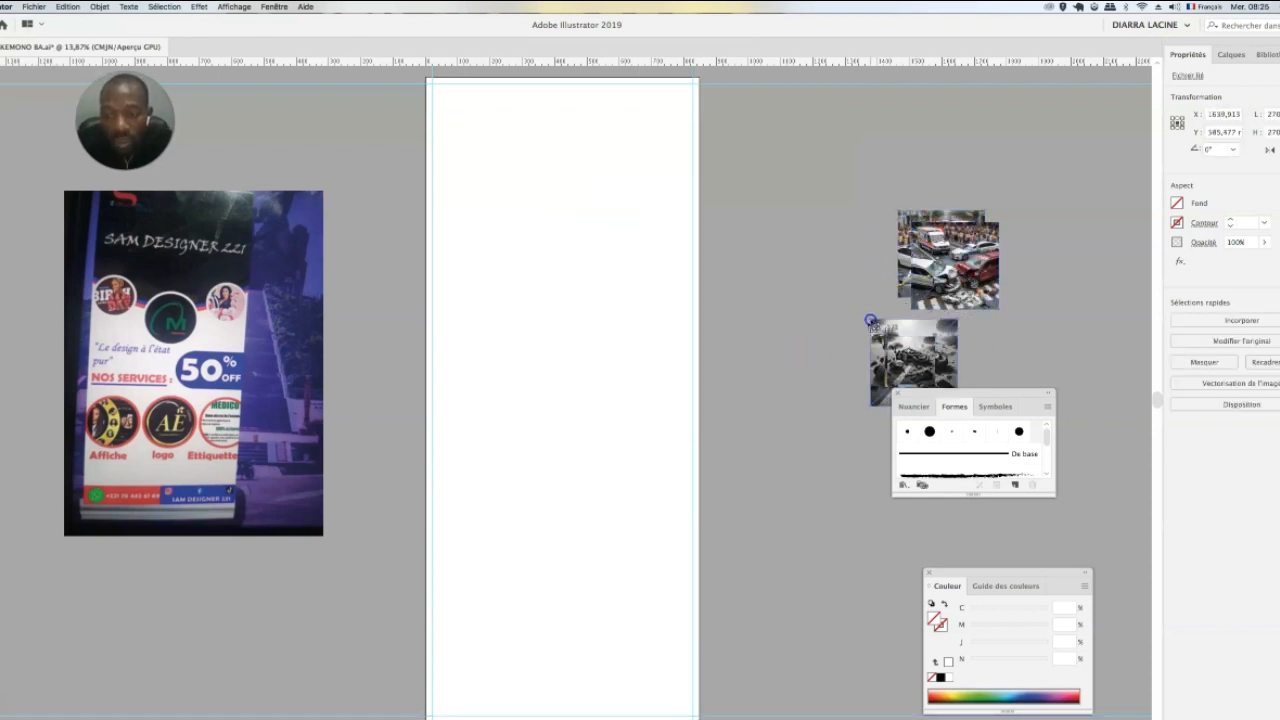
left_click(871, 321)
left_click(818, 398)
left_click(808, 502)
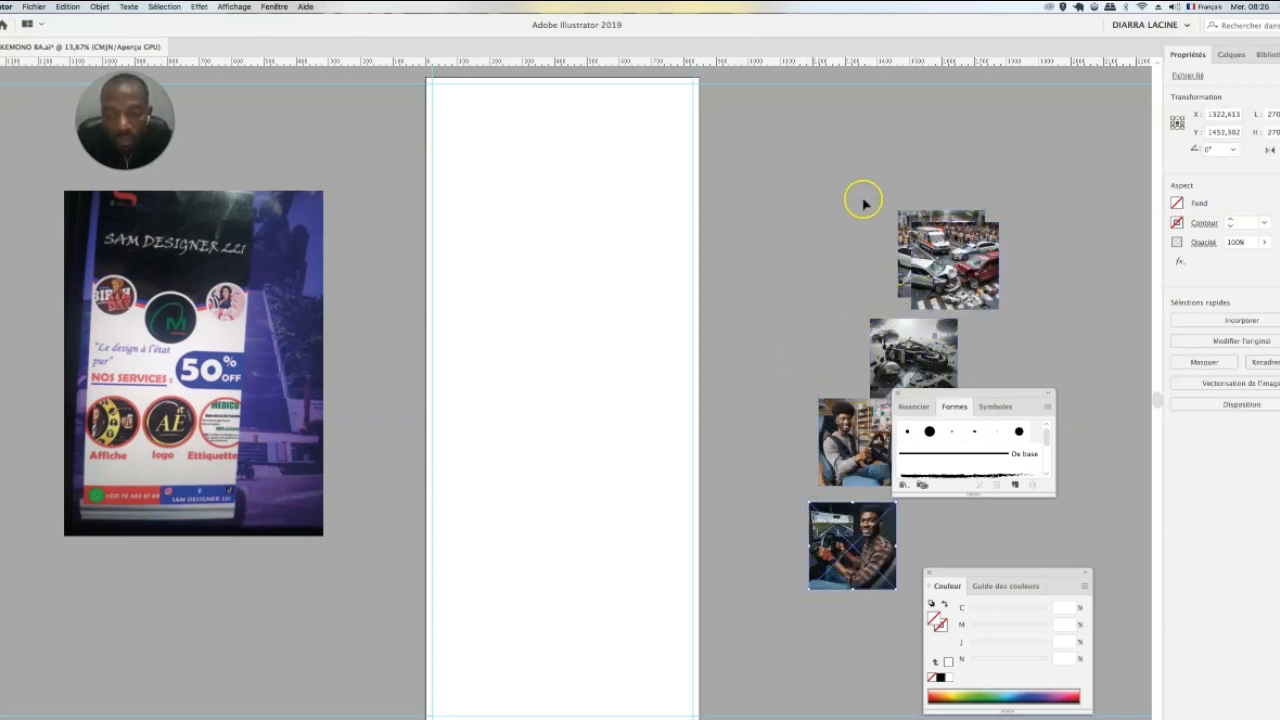
Step: Embed all five placed photos in the document
left_click_drag(782, 170, 954, 598)
left_click(1242, 378)
left_click(1066, 227)
Step: Spread the five photos apart beside the artboard and move the brushes palette below the reference photo
left_click_drag(970, 262, 1085, 197)
left_click_drag(926, 236, 851, 196)
left_click_drag(914, 370, 1037, 318)
left_click_drag(860, 331, 860, 331)
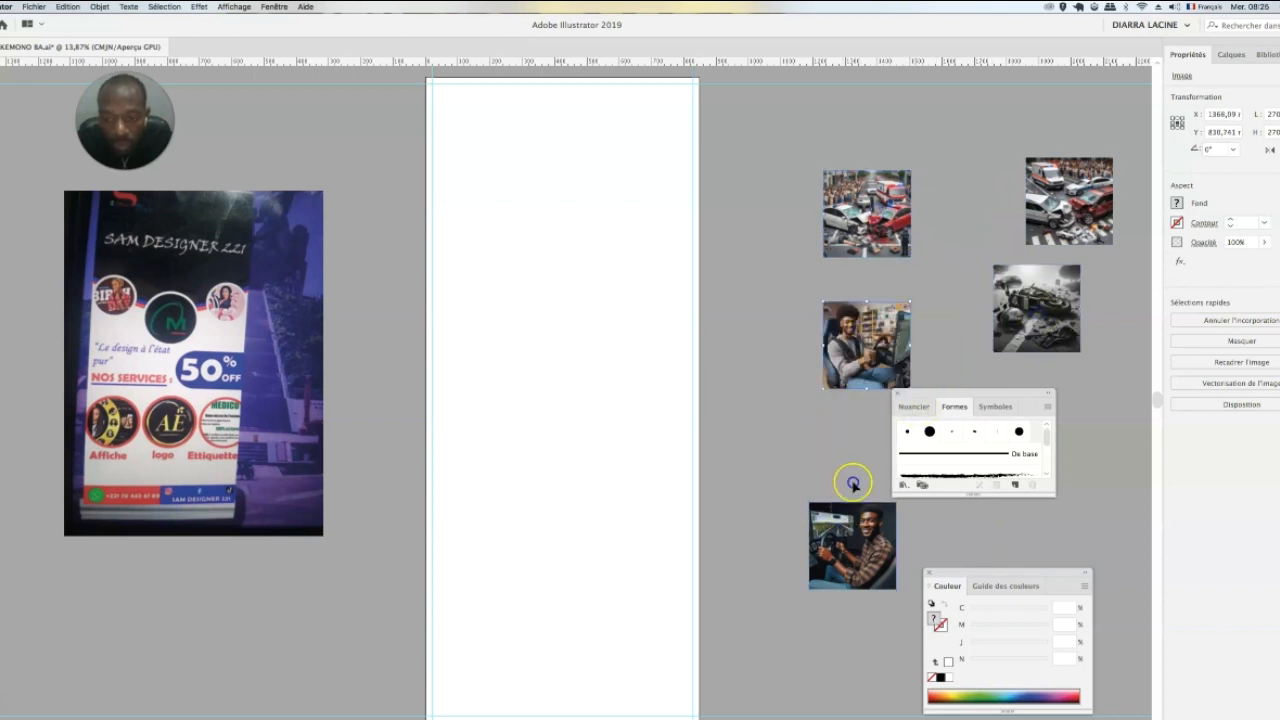
left_click_drag(842, 527, 851, 458)
left_click_drag(961, 389, 198, 575)
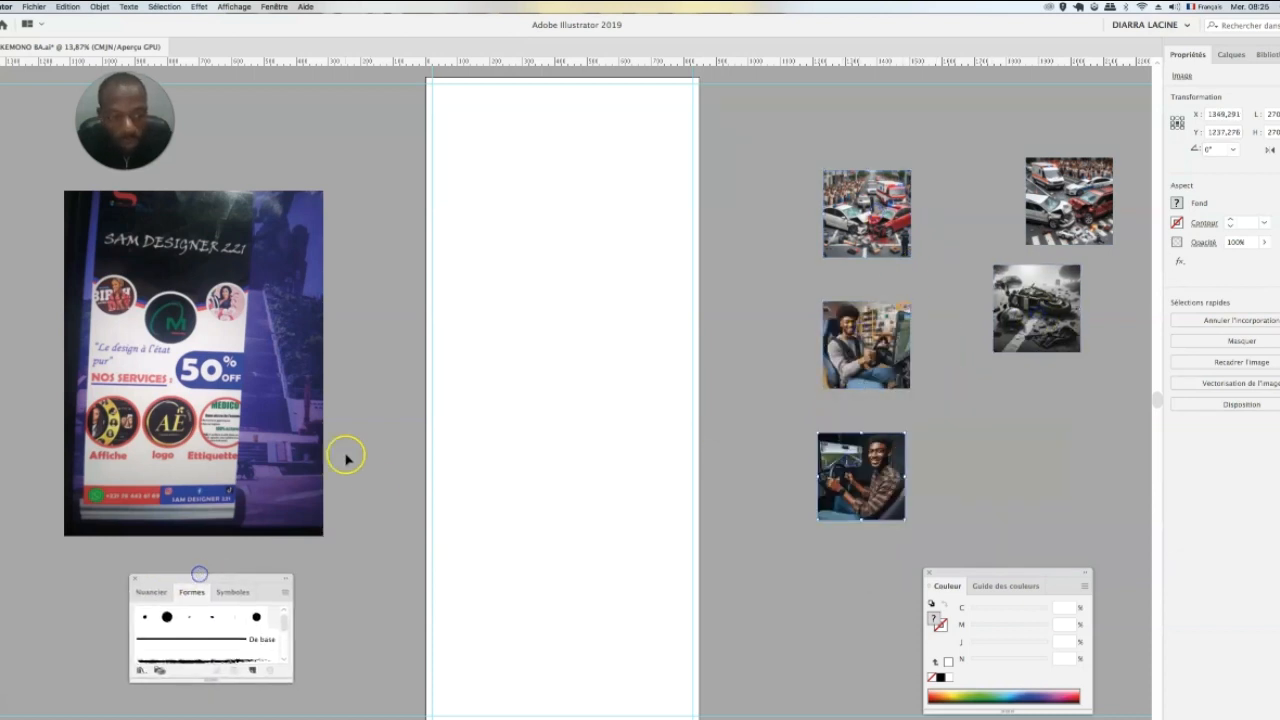
left_click_drag(942, 447, 1040, 423)
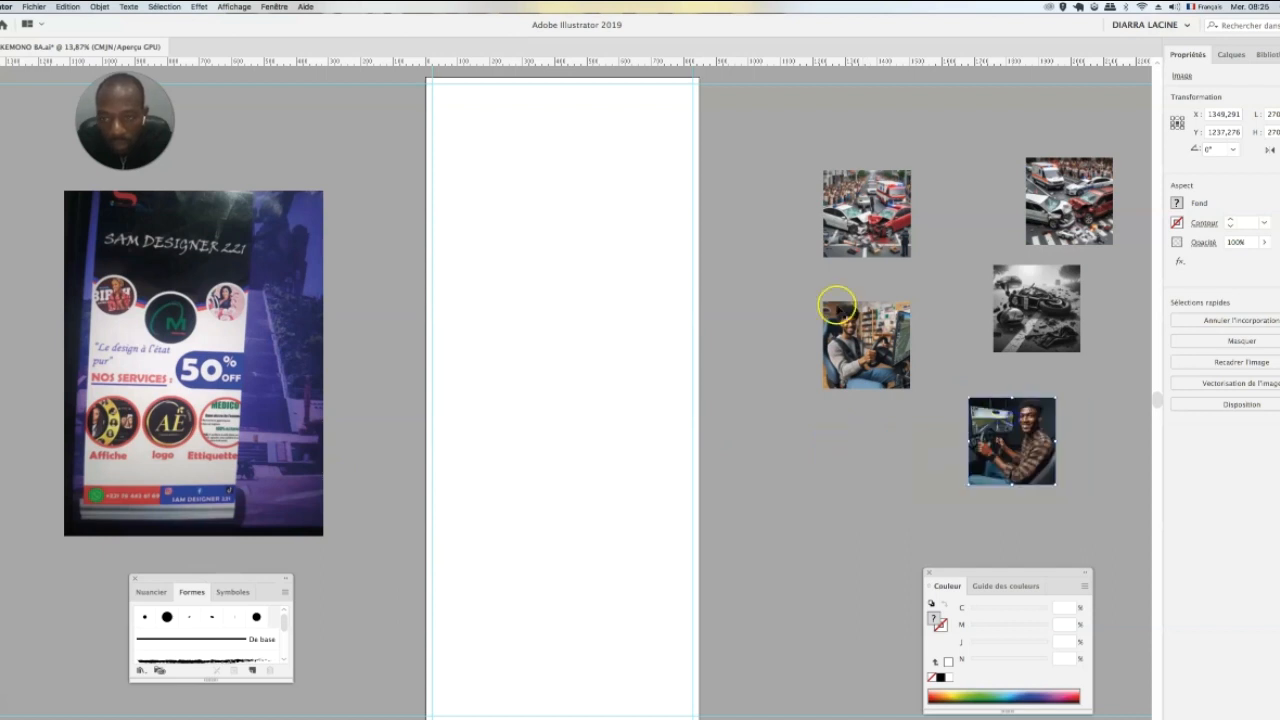
Step: Enlarge the five photos together so that each is about 308 mm wide
key("super+a")
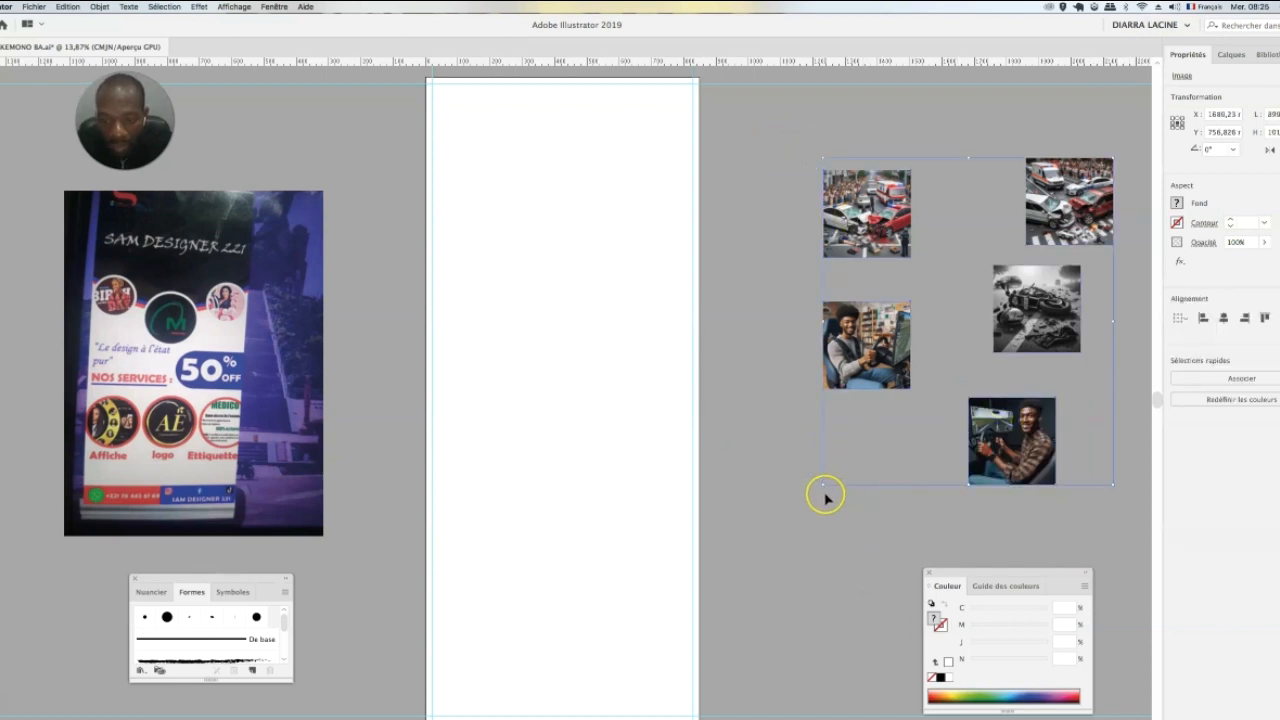
left_click_drag(820, 486, 783, 531)
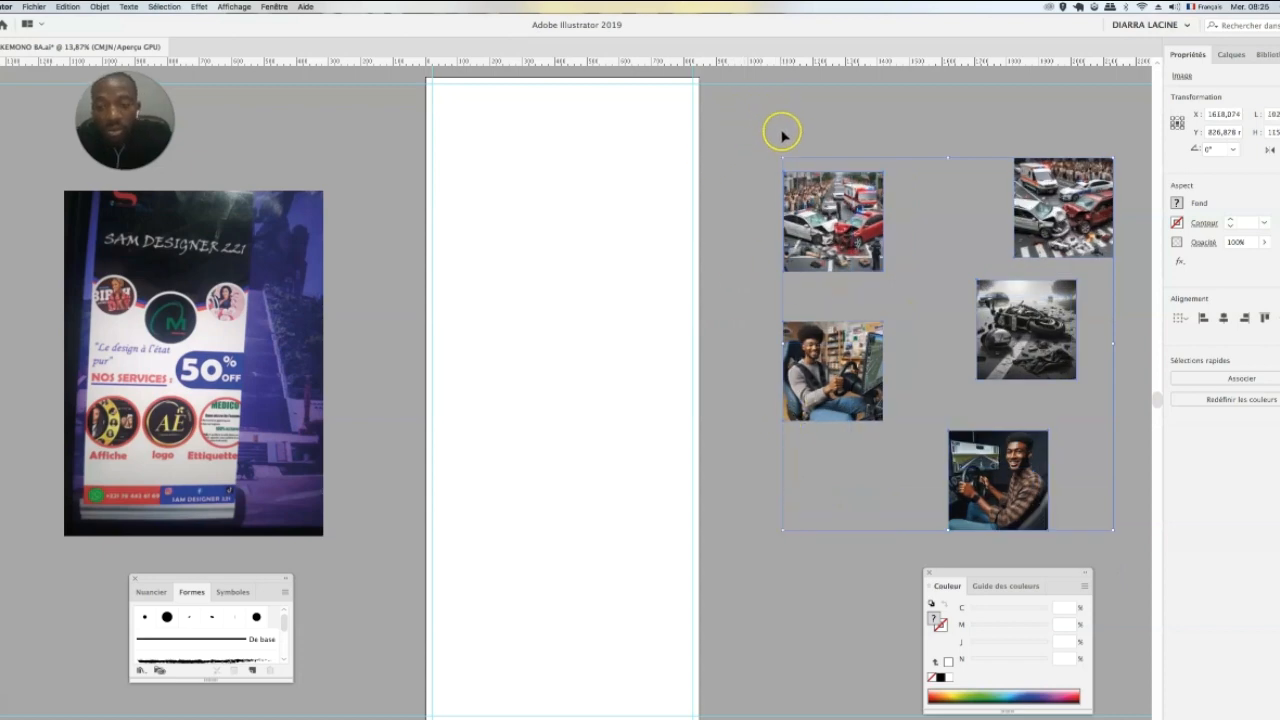
left_click(816, 114)
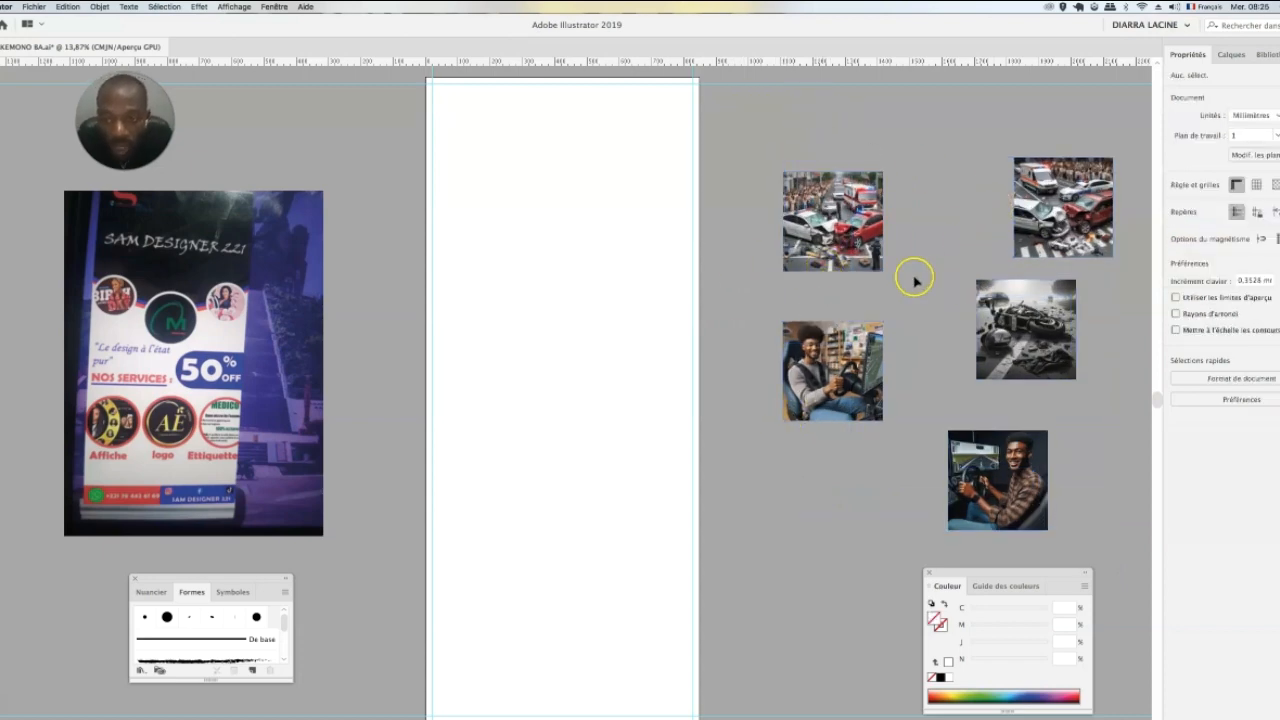
Step: Move the white-and-red car collision photo onto the upper artboard and enlarge it to about 864 mm wide, leaving a strip above it
left_click(1058, 210)
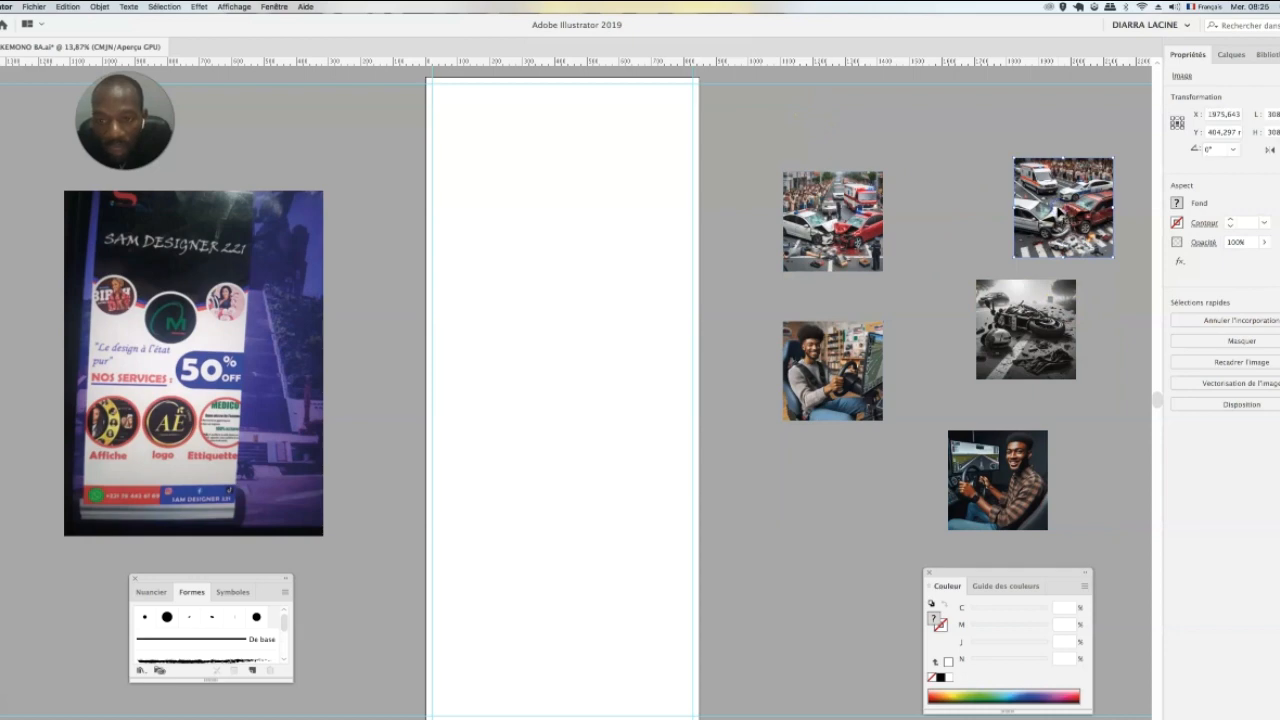
left_click_drag(825, 223, 735, 372)
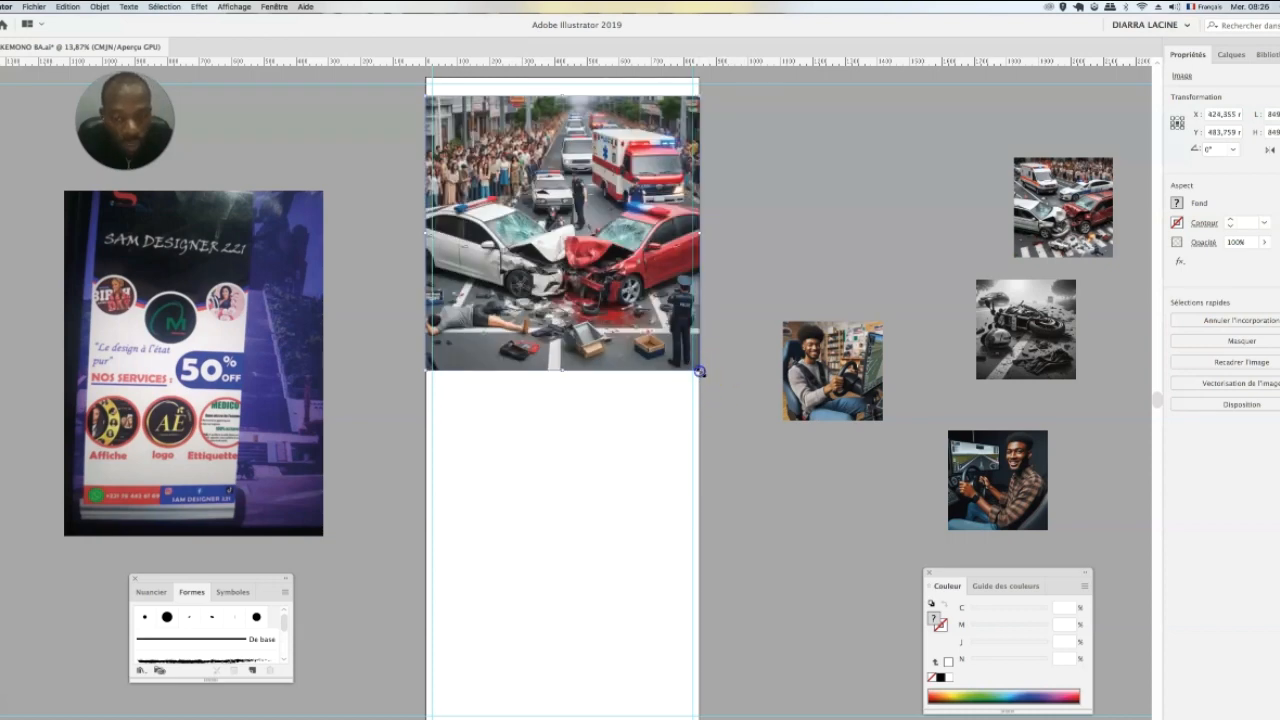
left_click_drag(699, 371, 702, 373)
left_click_drag(423, 372, 416, 377)
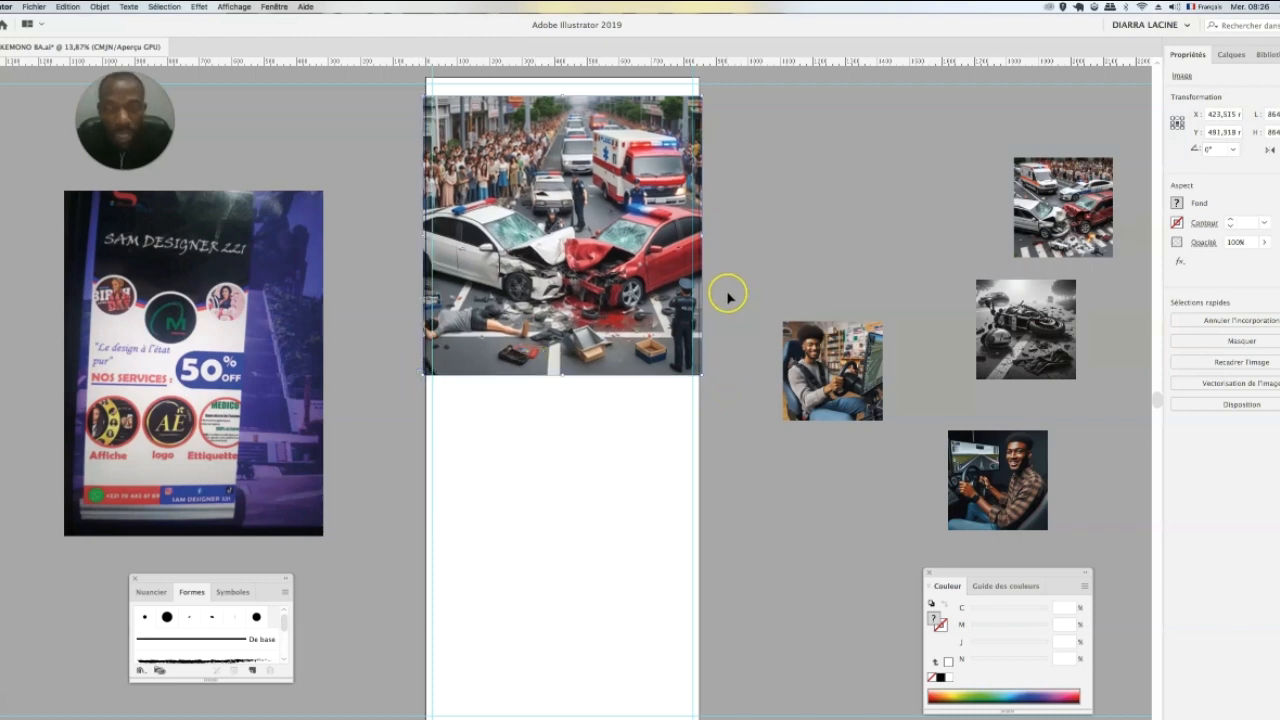
left_click_drag(637, 252, 636, 260)
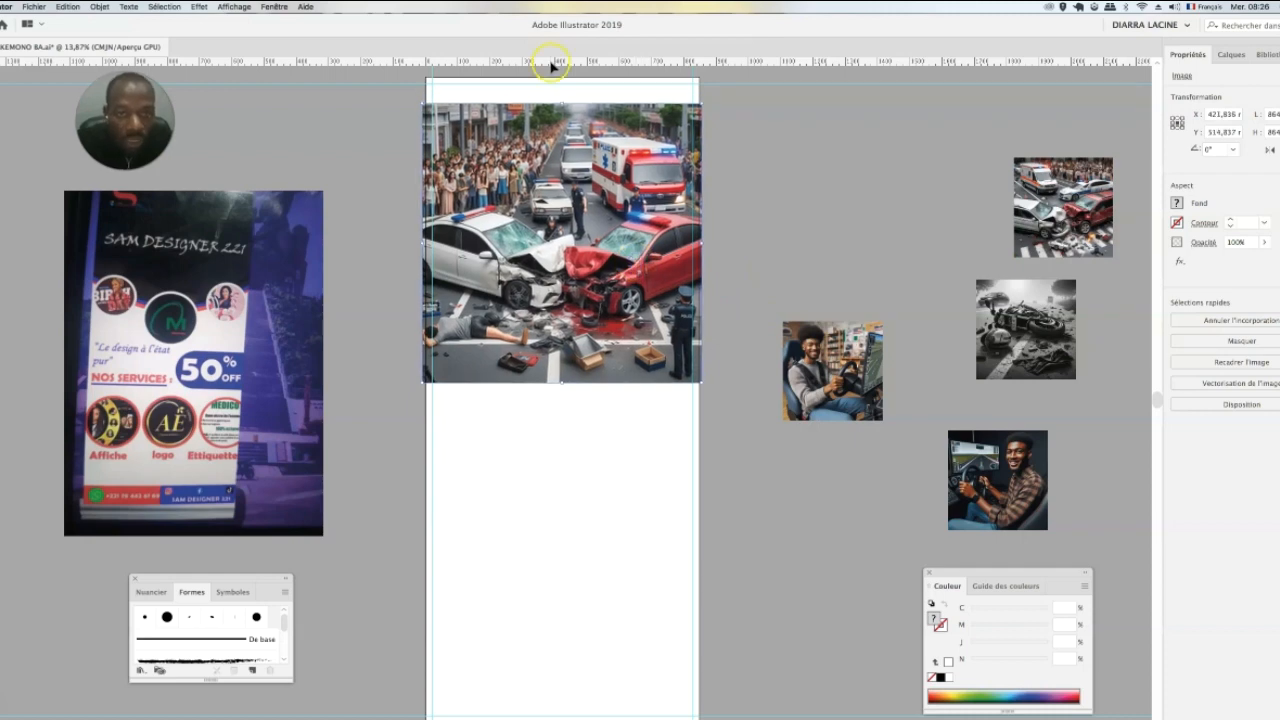
Step: Place horizontal guides along the collision photo's top and bottom edges, nudging the photo and guides into alignment
left_click_drag(551, 104, 551, 103)
left_click(605, 248)
key("Down")
key("Down")
key("Down")
key("Down")
key("Down")
key("Down")
key("Down")
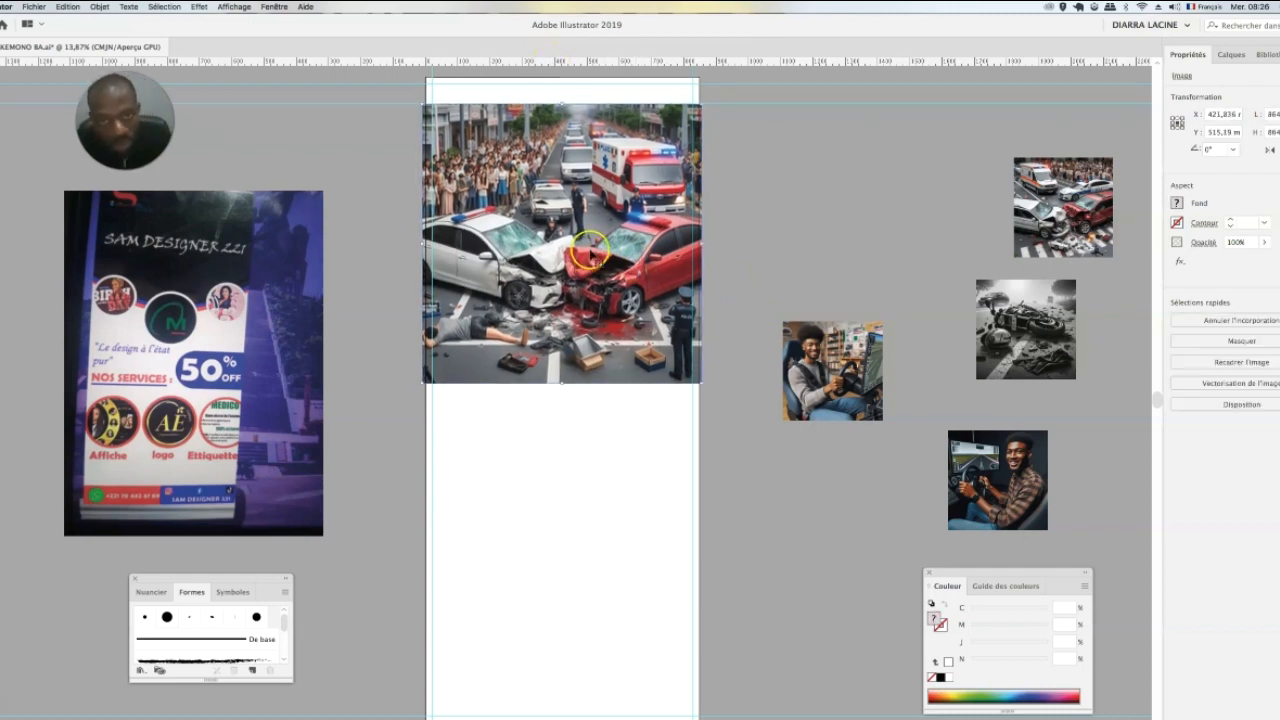
left_click(780, 103)
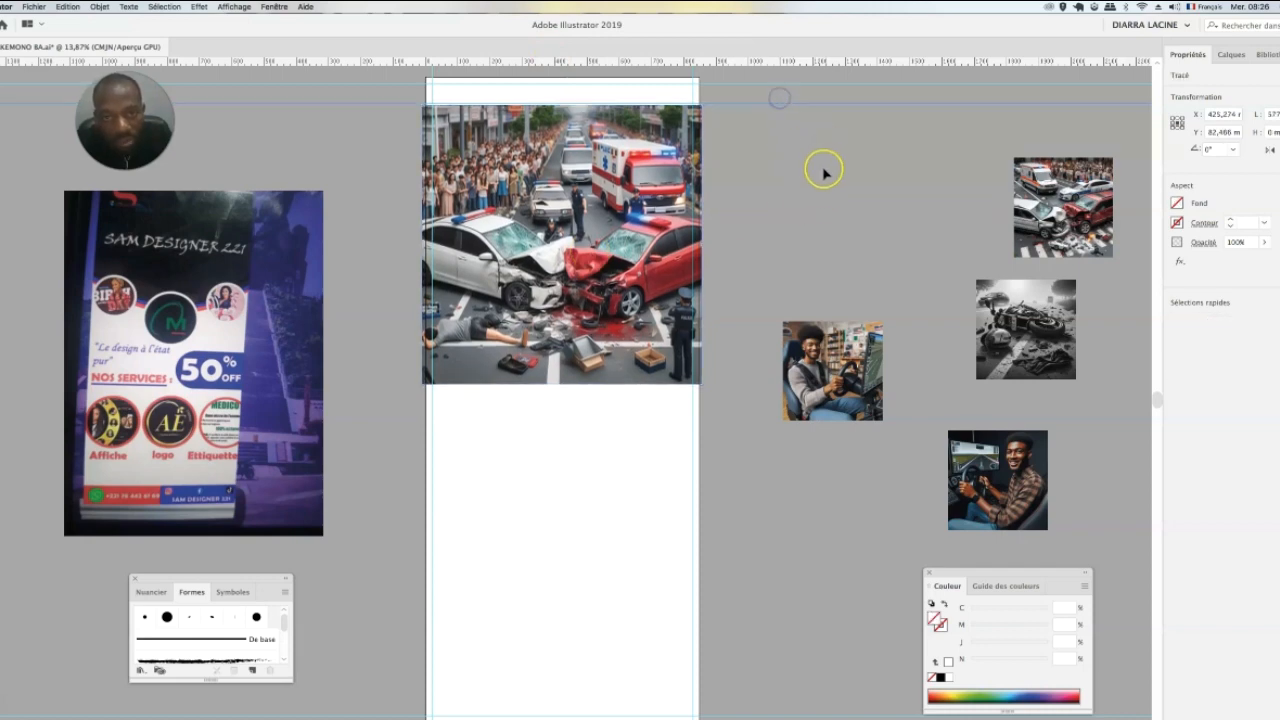
key("Down")
key("Down")
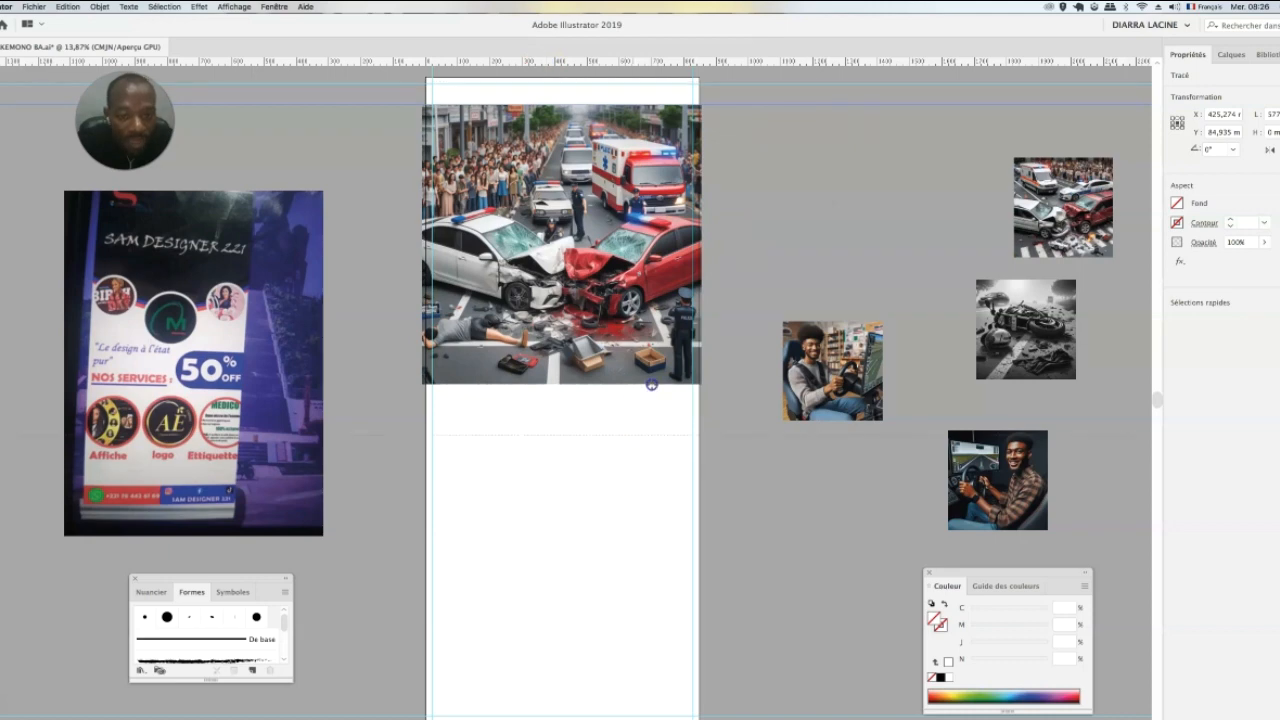
left_click_drag(655, 385, 656, 386)
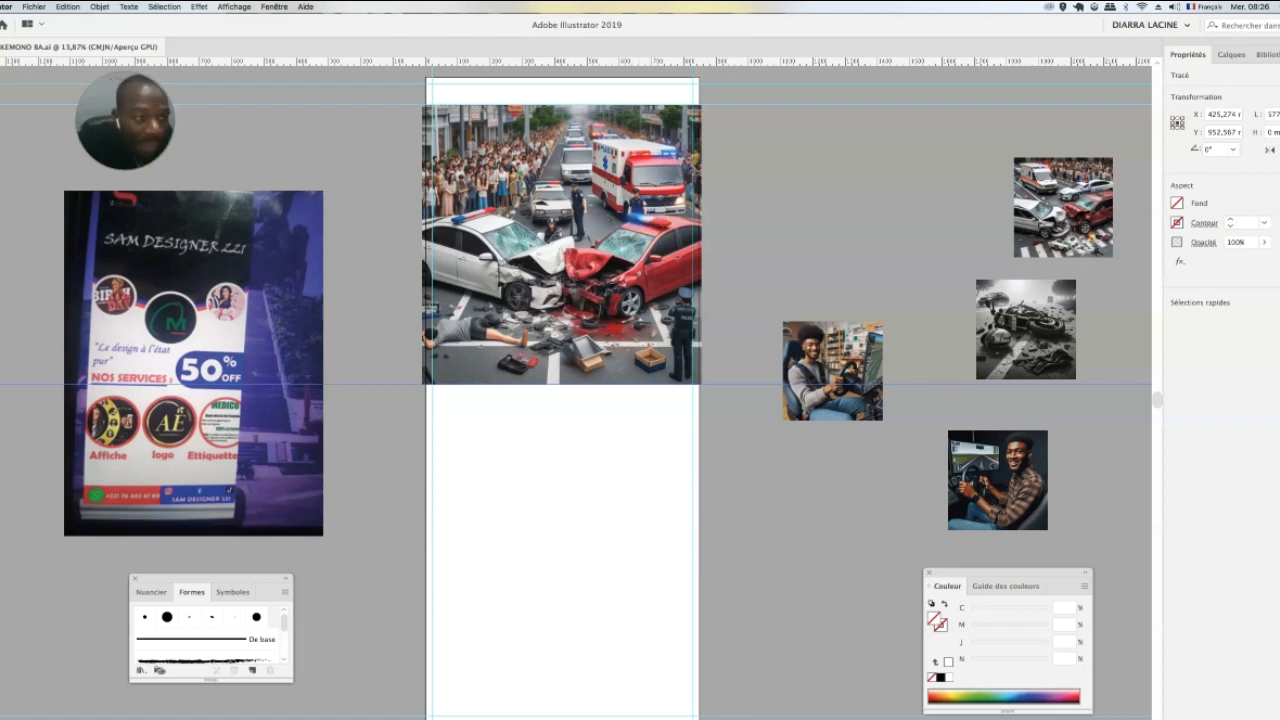
Step: Draw a rectangle about 653 × 77 mm over the photo's upper edge and fill it with red (C15 M100 J90 N10)
left_click(446, 97)
left_click_drag(524, 117, 666, 122)
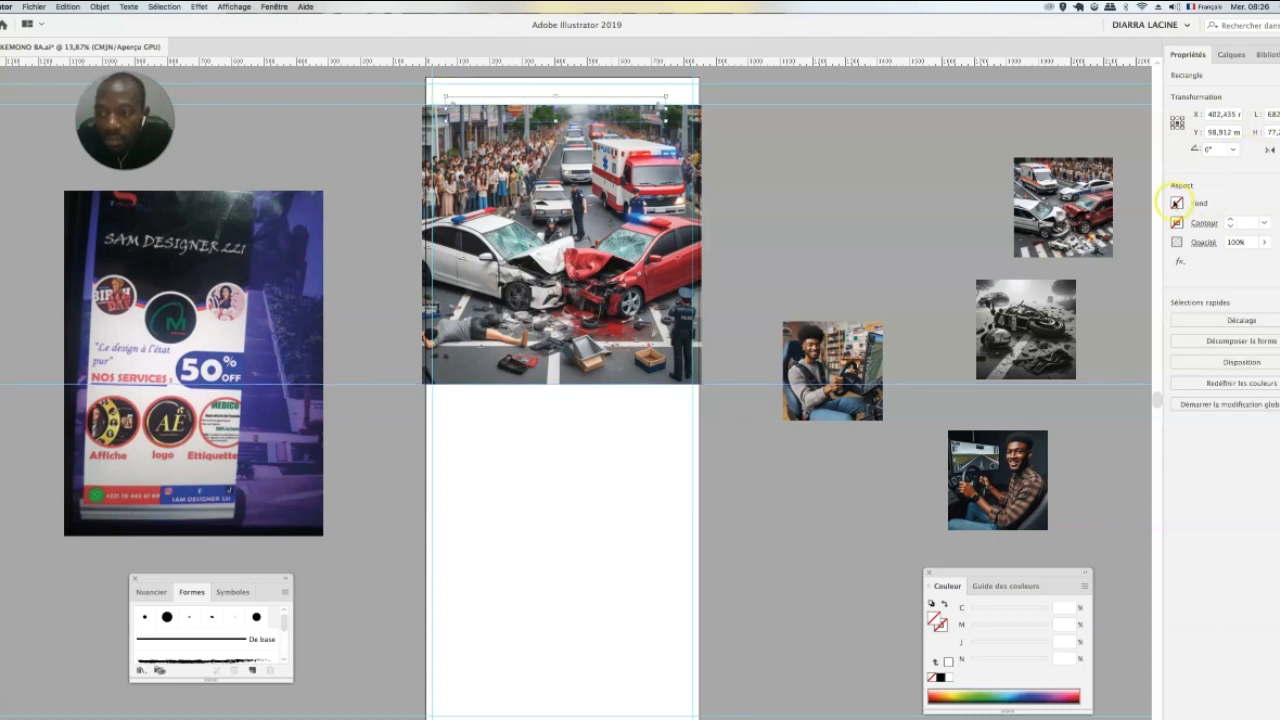
left_click(1177, 203)
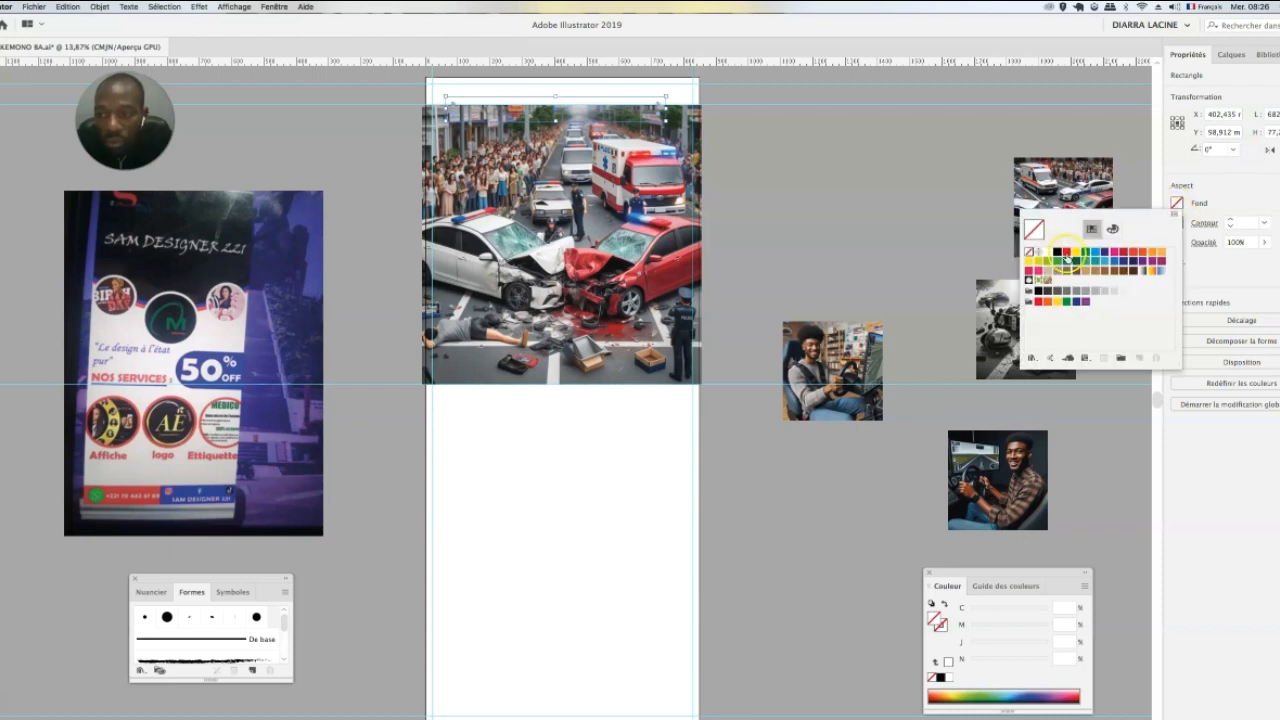
left_click(1066, 253)
left_click(1124, 252)
left_click(368, 137)
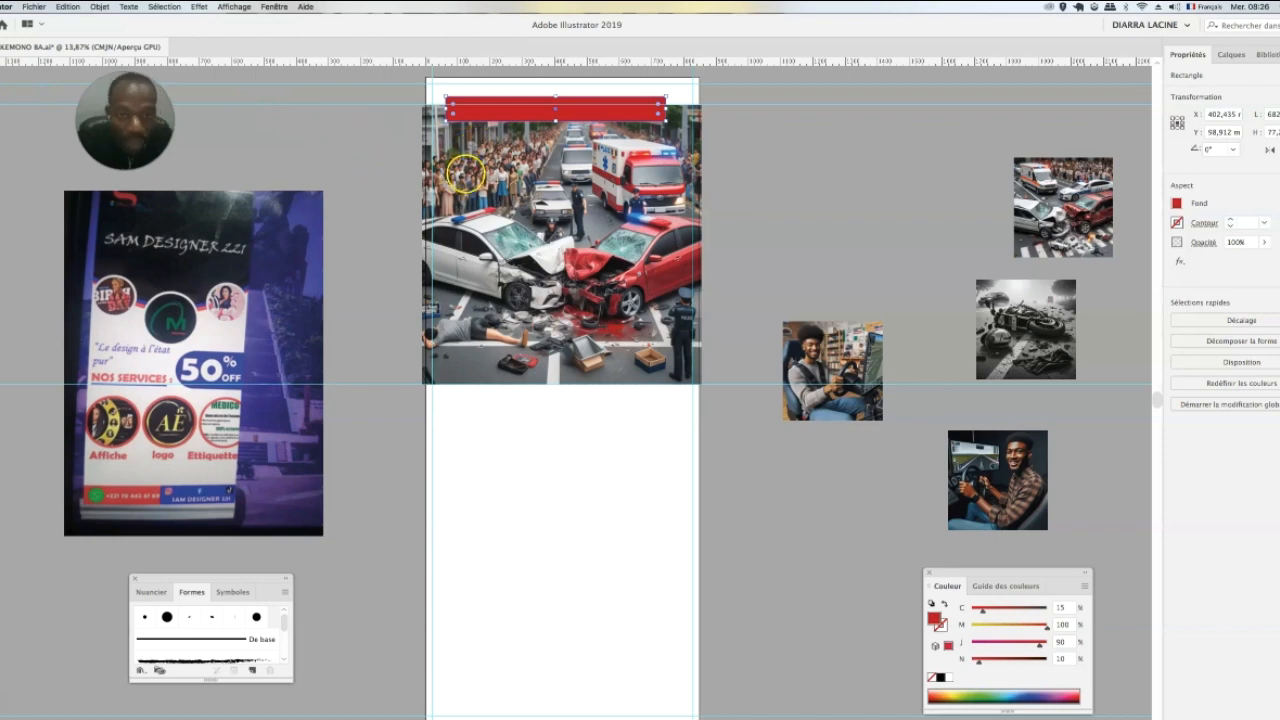
left_click_drag(446, 109, 456, 108)
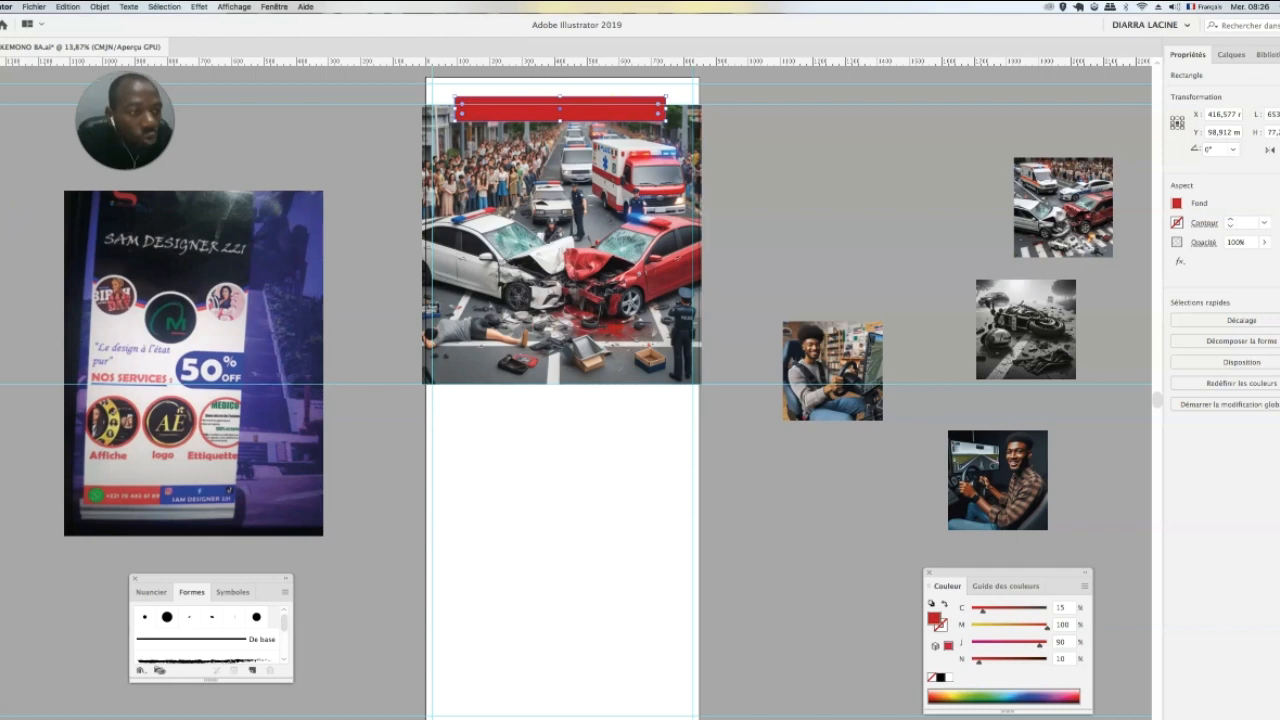
Step: Place a vertical guide down the artboard's middle at about X 426 mm, using the artboard's centre as reference
key("shift+o")
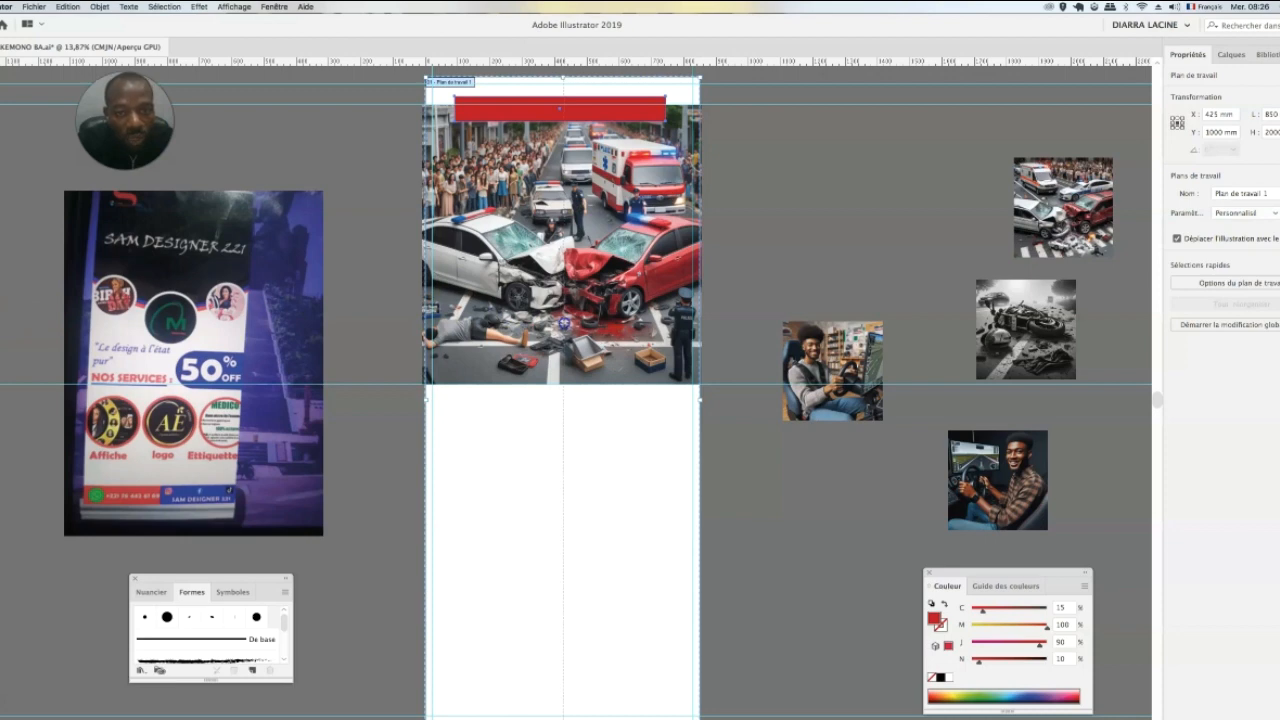
left_click(565, 323)
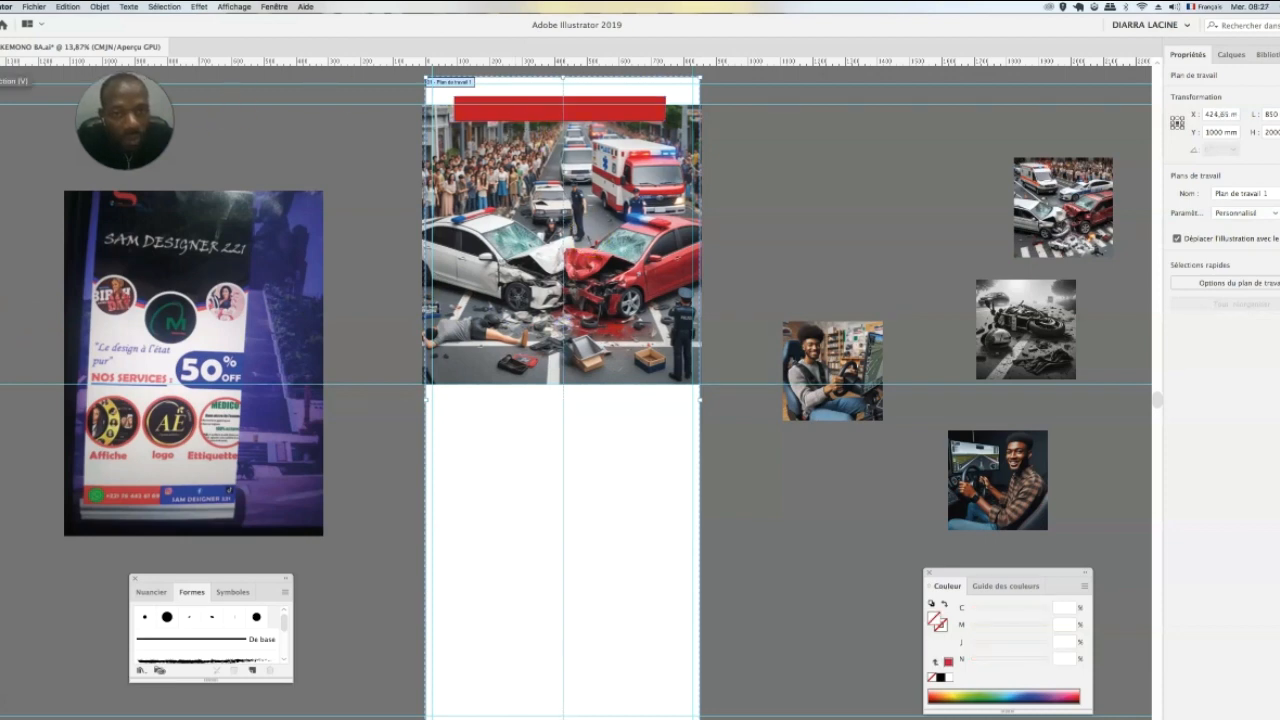
left_click(2, 68)
left_click(527, 501)
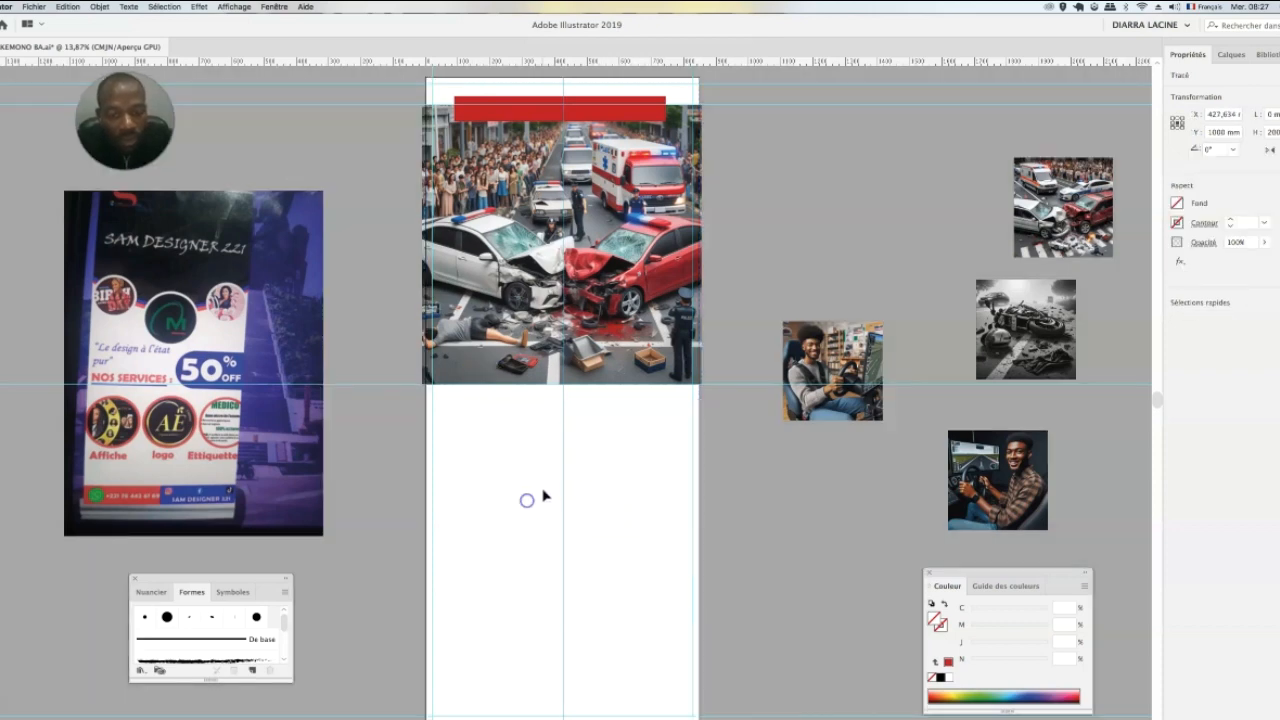
left_click(603, 110)
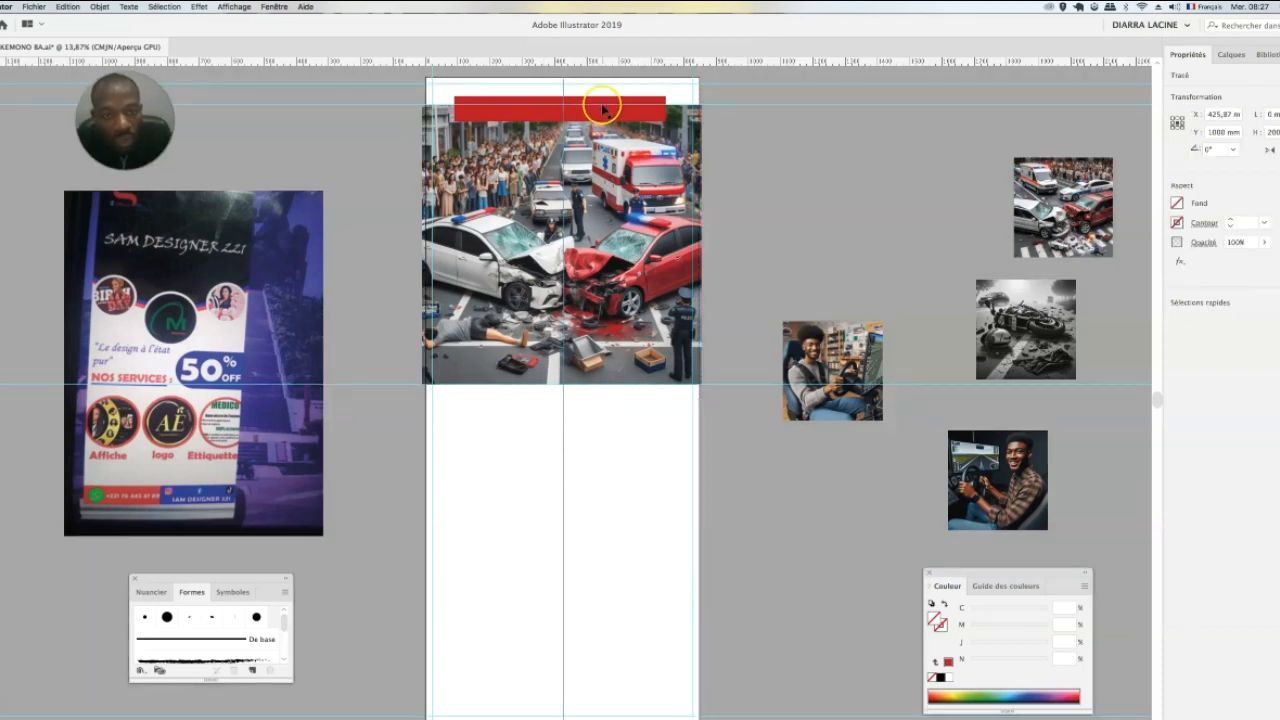
Step: Narrow the red rectangle to about 636 mm, adjusting both ends around the vertical centre guide
left_click(460, 112)
left_click_drag(458, 108, 462, 108)
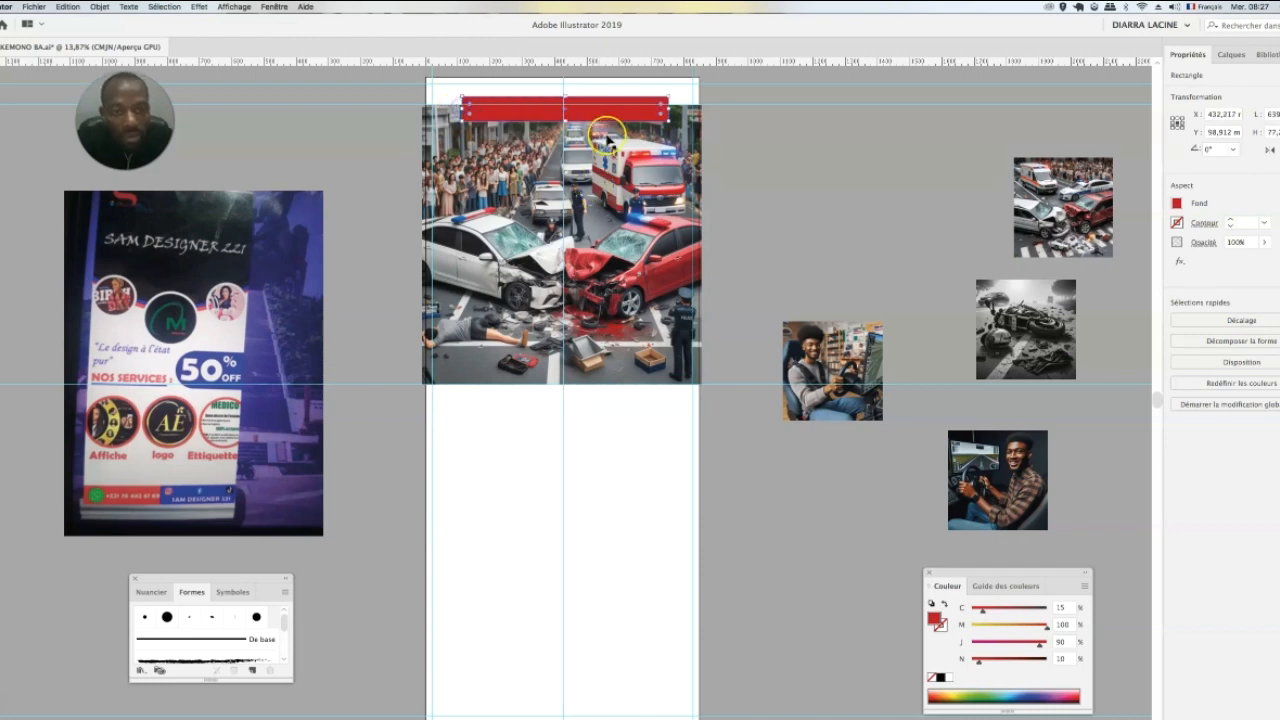
left_click_drag(667, 110, 665, 110)
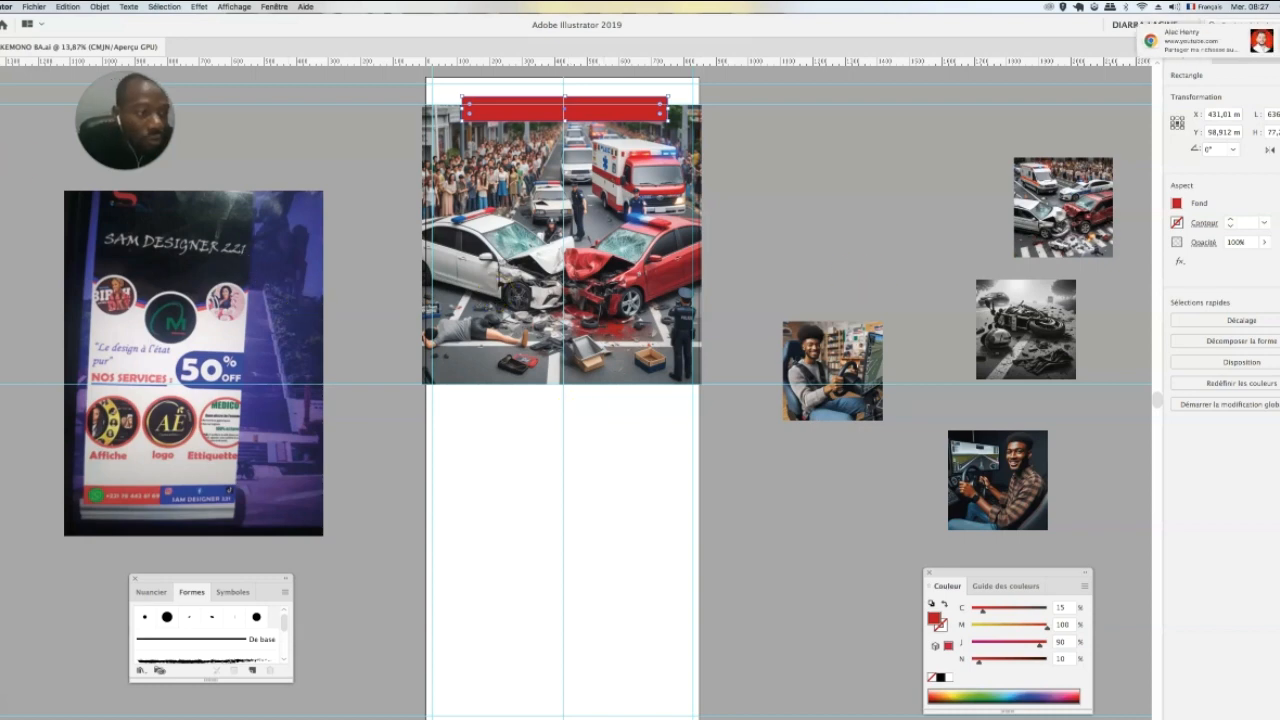
Step: Draw a red strip about 865 mm wide and 34 mm high over the photo's bottom edge and adjust its stacking order
left_click_drag(430, 387, 700, 389)
key("Up")
key("Up")
key("Up")
key("Up")
key("Up")
key("Up")
key("Up")
key("Up")
key("Up")
key("Up")
key("Up")
key("Up")
key("Up")
key("Up")
key("Up")
key("Up")
key("Up")
key("Up")
key("Up")
key("Up")
key("Up")
key("Up")
left_click_drag(563, 390, 591, 385)
right_click(595, 390)
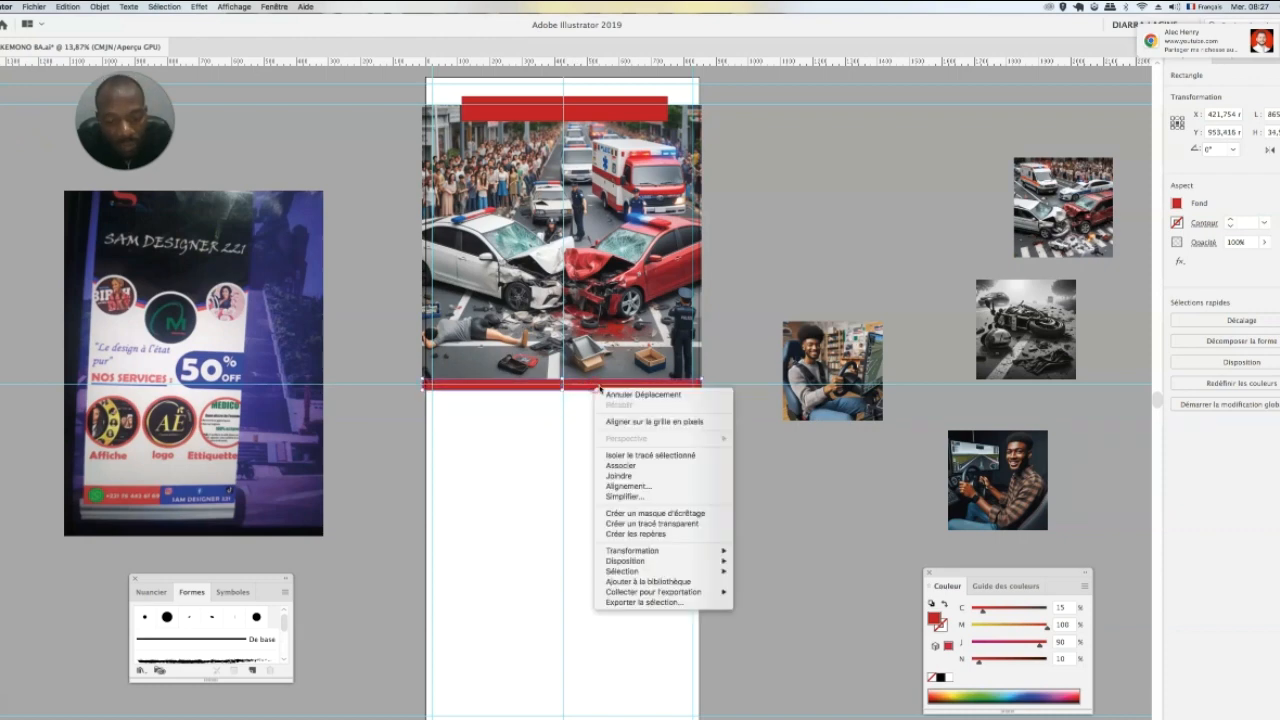
mouse_move(715, 560)
left_click(752, 561)
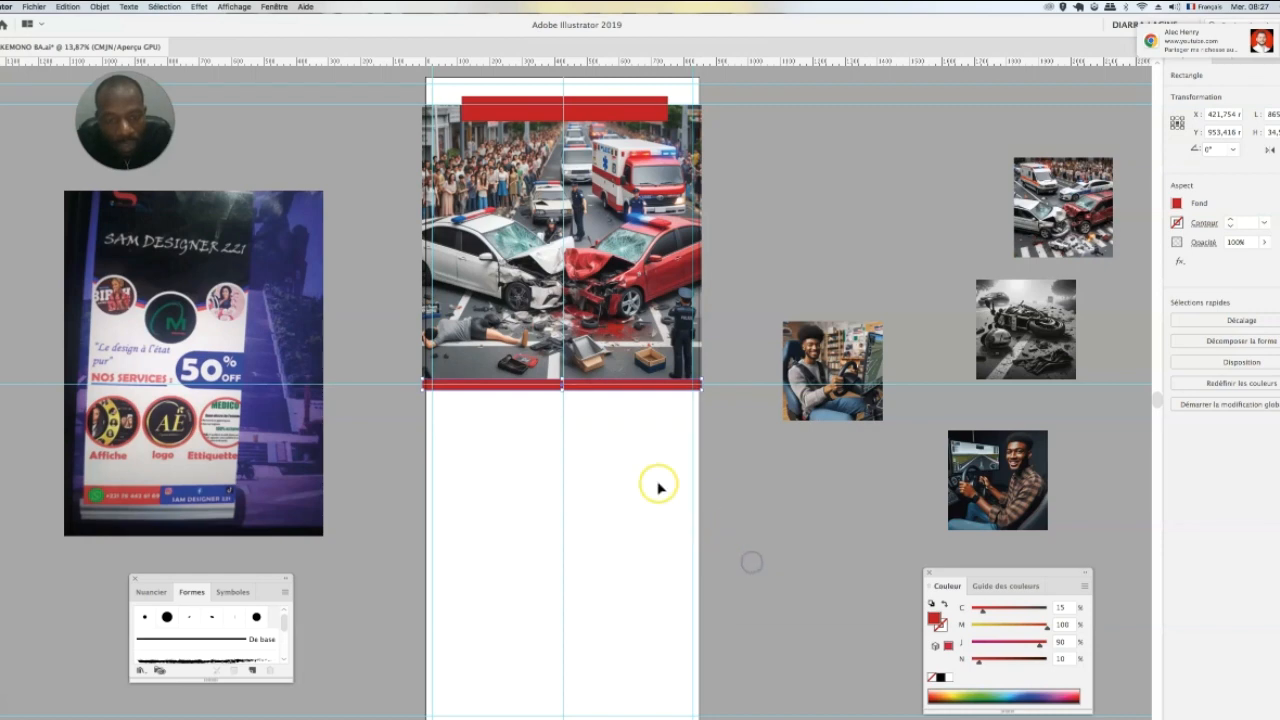
Step: Thin the red strip under the photo to about 21 mm high and nudge it down over the photo's bottom edge
left_click_drag(563, 389, 563, 382)
key("Down")
key("Down")
key("Down")
key("Down")
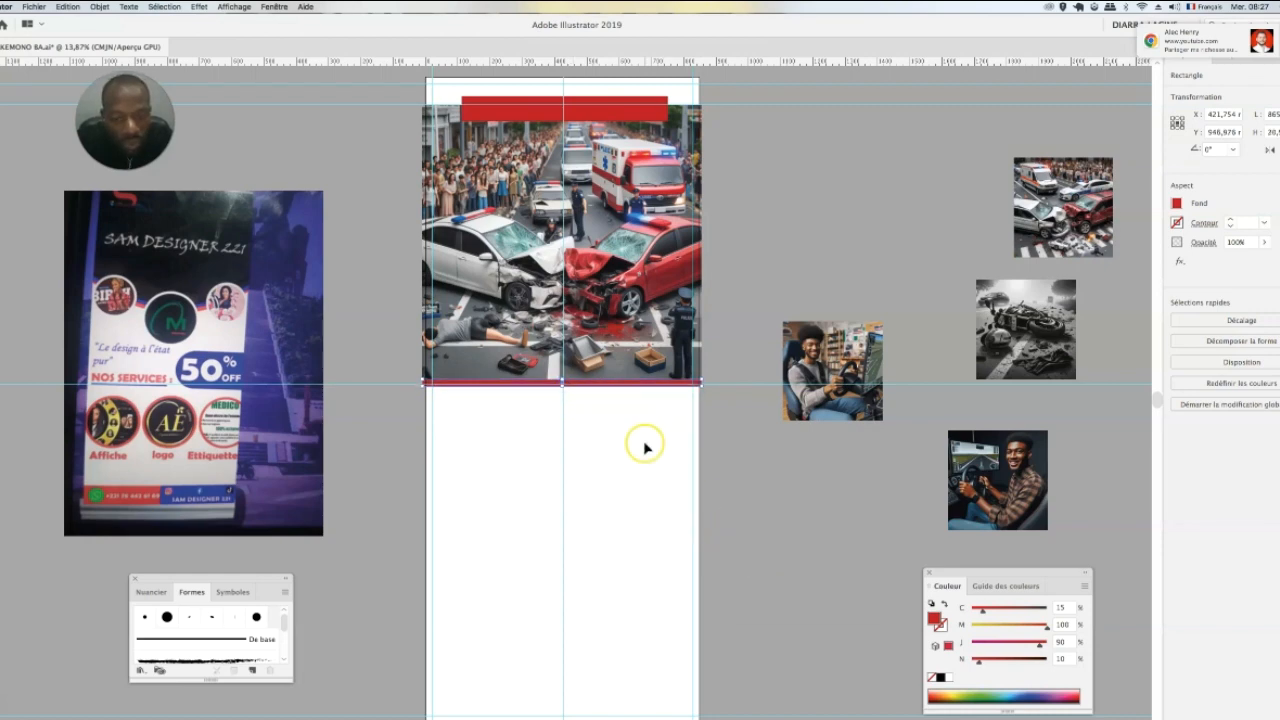
Step: Duplicate the thin red strip, shift the copy just below the original and fill it with blue (C85 M50 J0 N0)
key("a")
key("v")
key("Down")
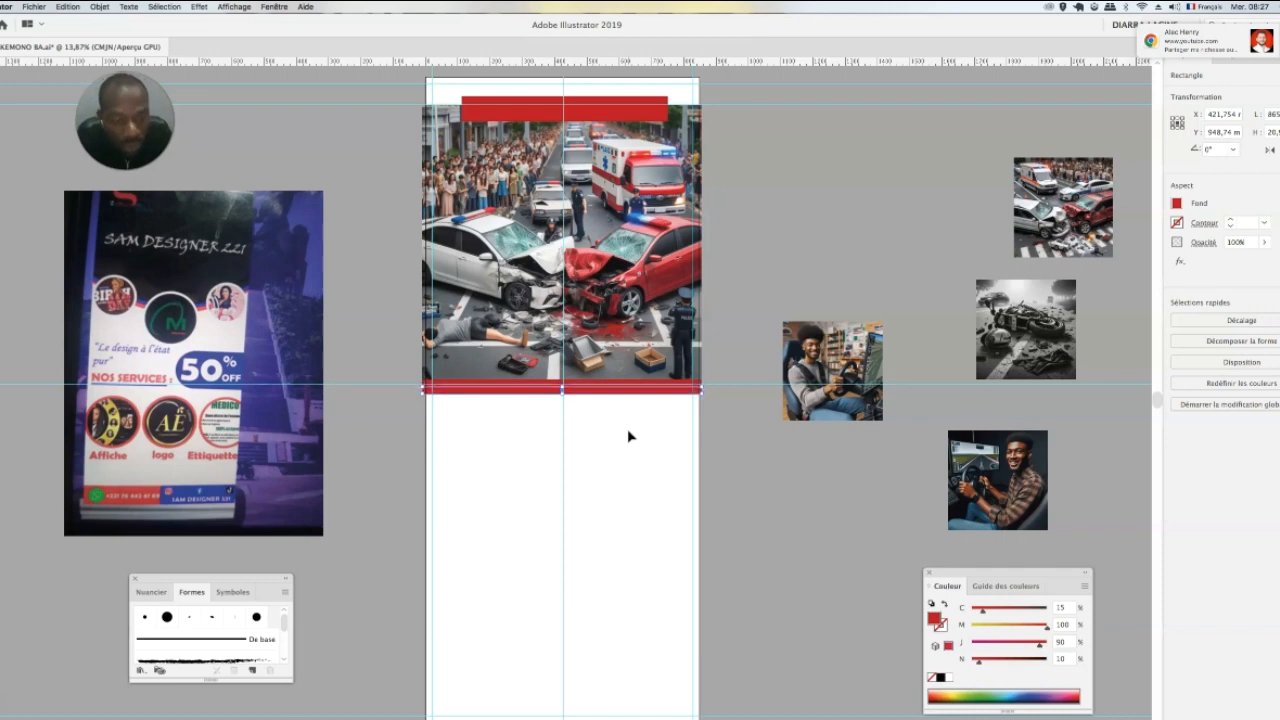
left_click(1243, 112)
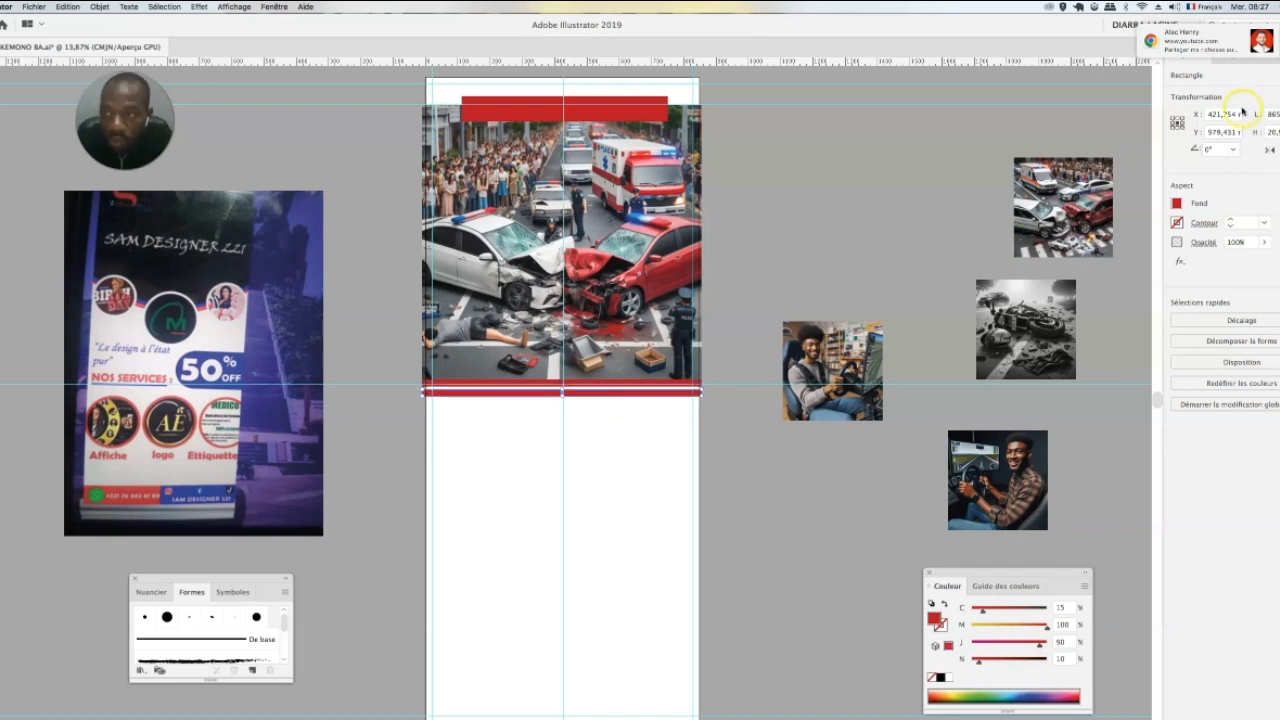
left_click(1179, 204)
left_click(1122, 263)
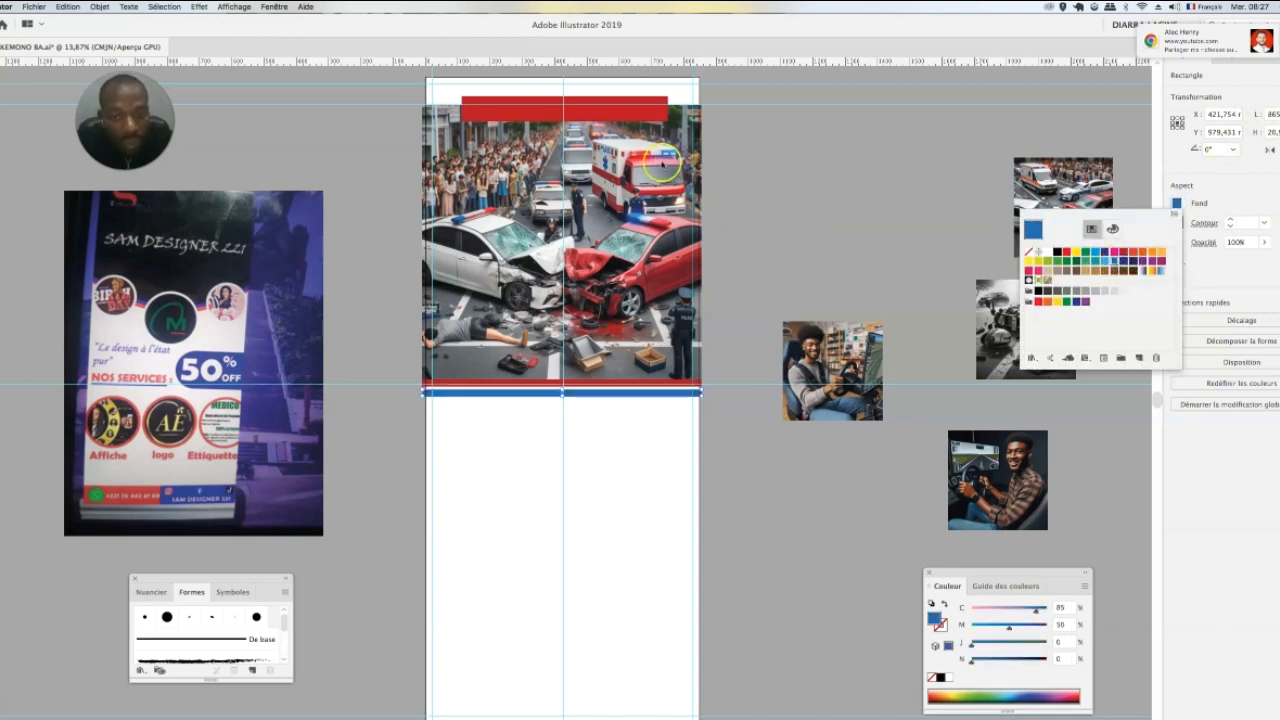
left_click(826, 183)
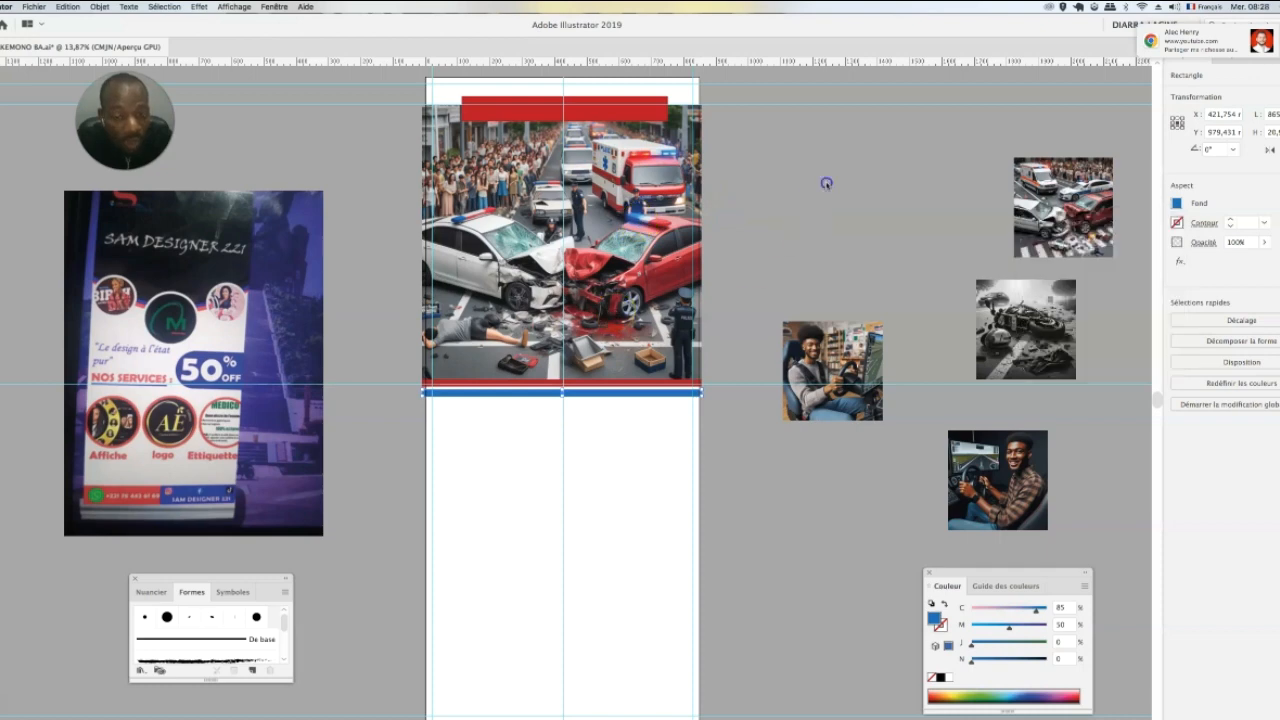
Step: Move the black-and-white motorcycle crash photo closer to the artboard, above the photo of the seated driver
left_click(866, 354)
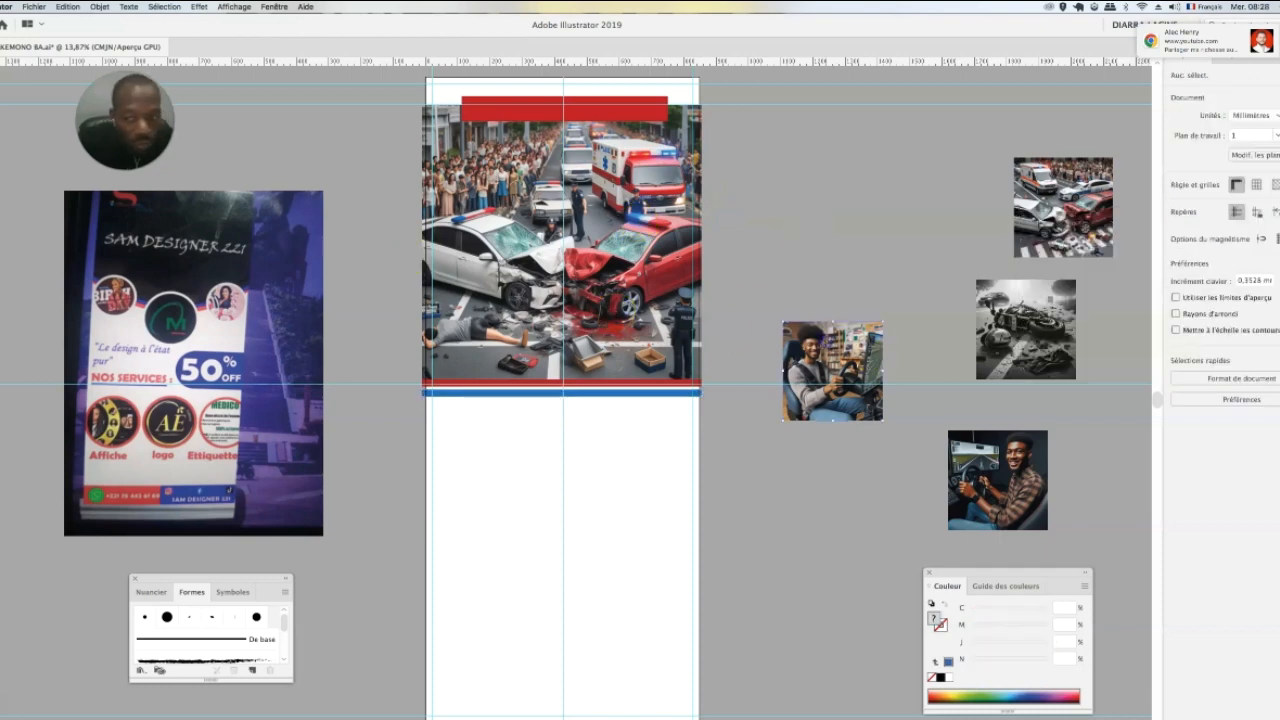
left_click_drag(1020, 343, 812, 236)
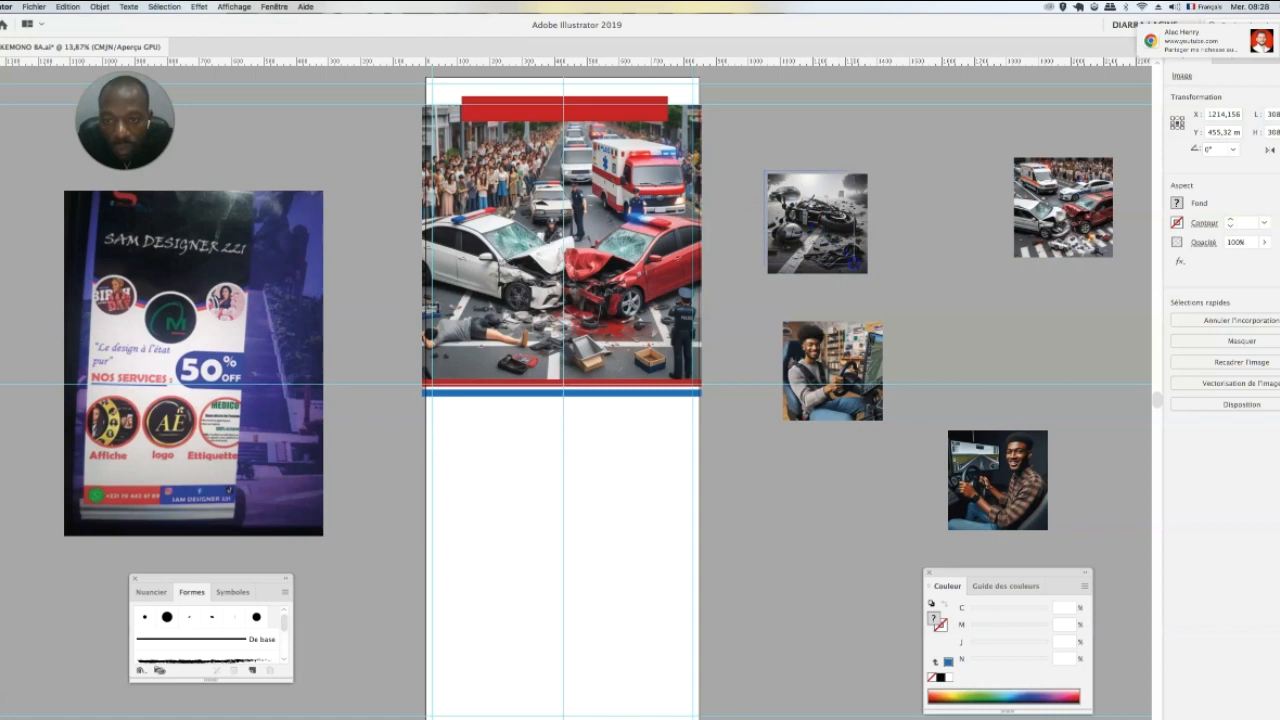
Step: Draw a blue square about 329 mm wide over the motorcycle crash photo and apply a Gaussian Blur with a 95.4-pixel radius
left_click_drag(870, 277, 870, 277)
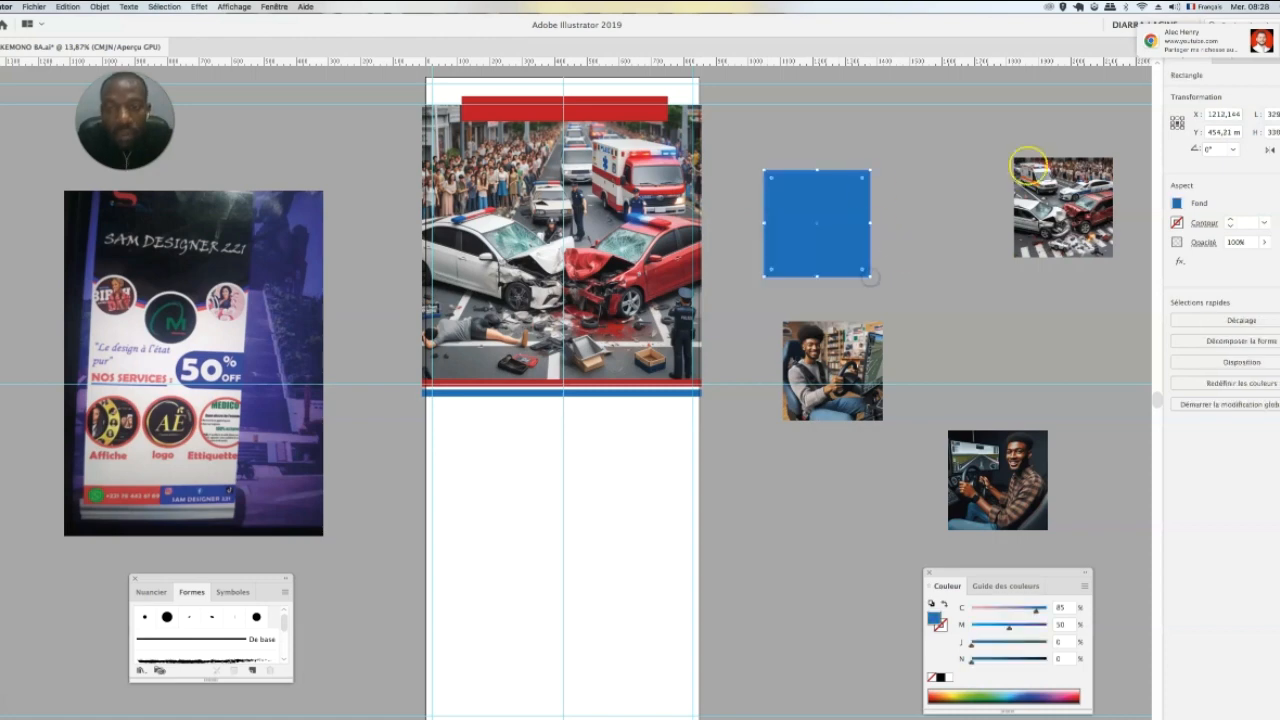
left_click(199, 7)
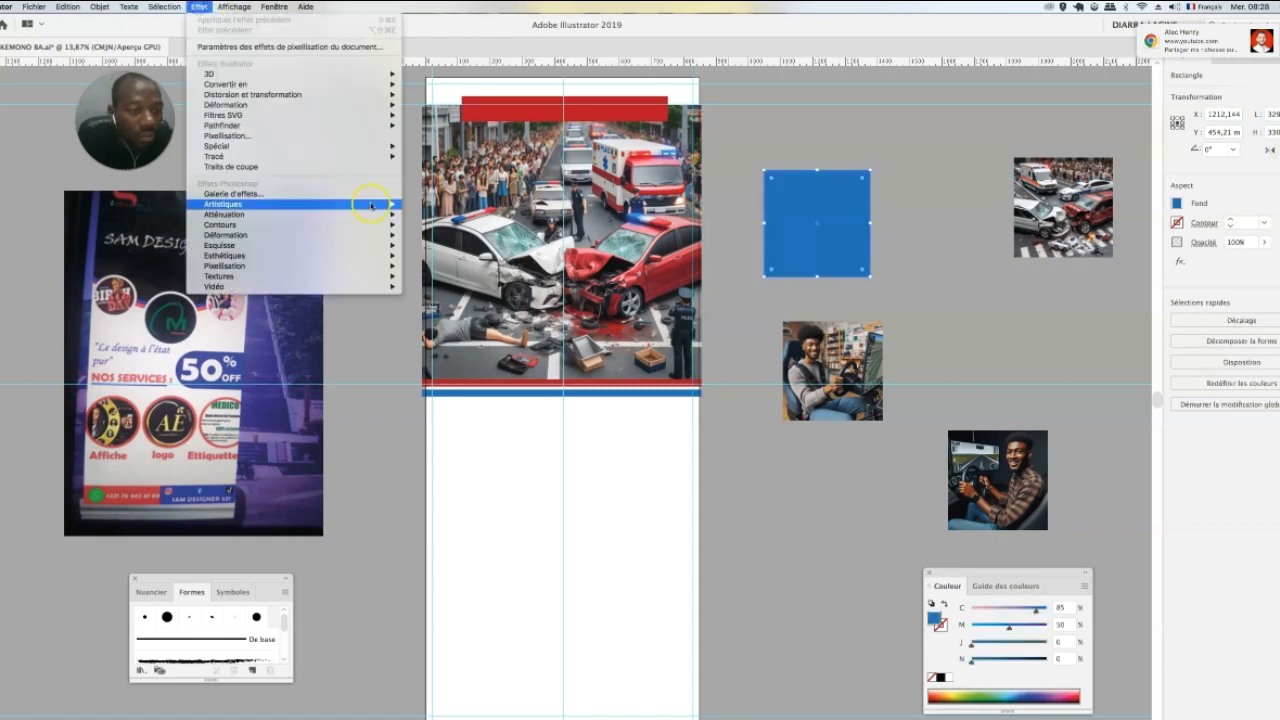
mouse_move(371, 205)
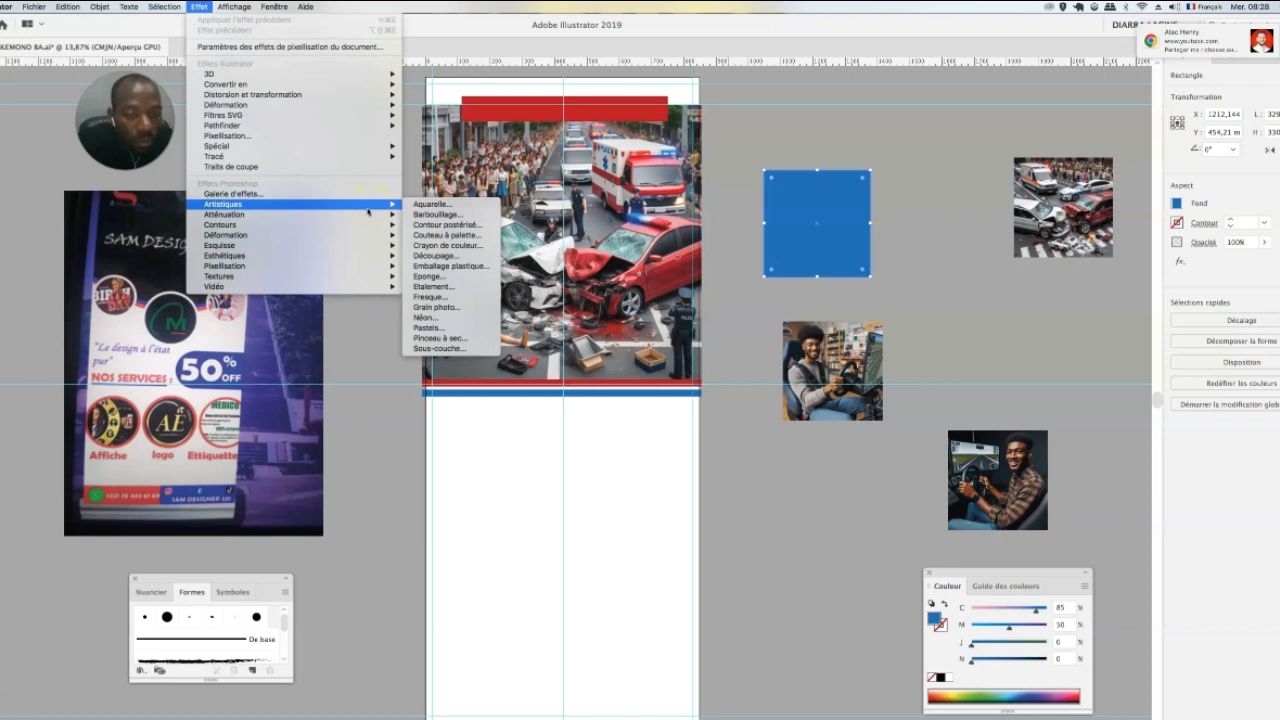
left_click(714, 229)
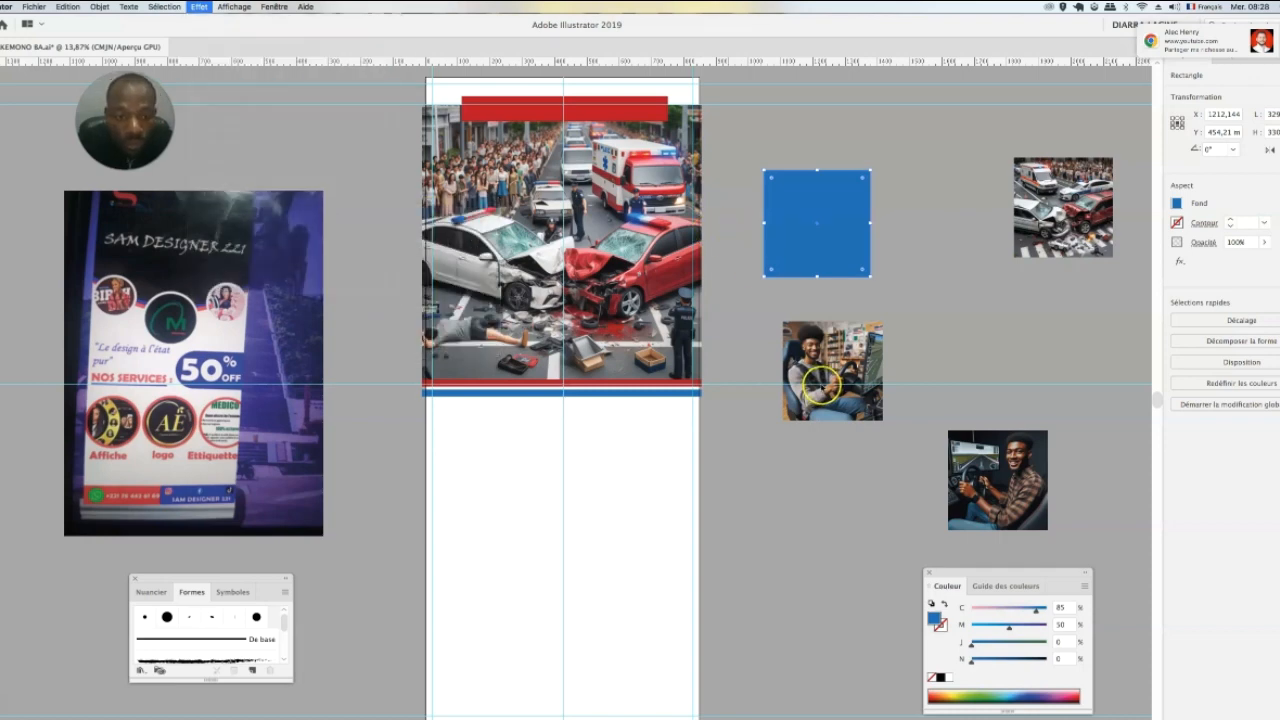
left_click(560, 402)
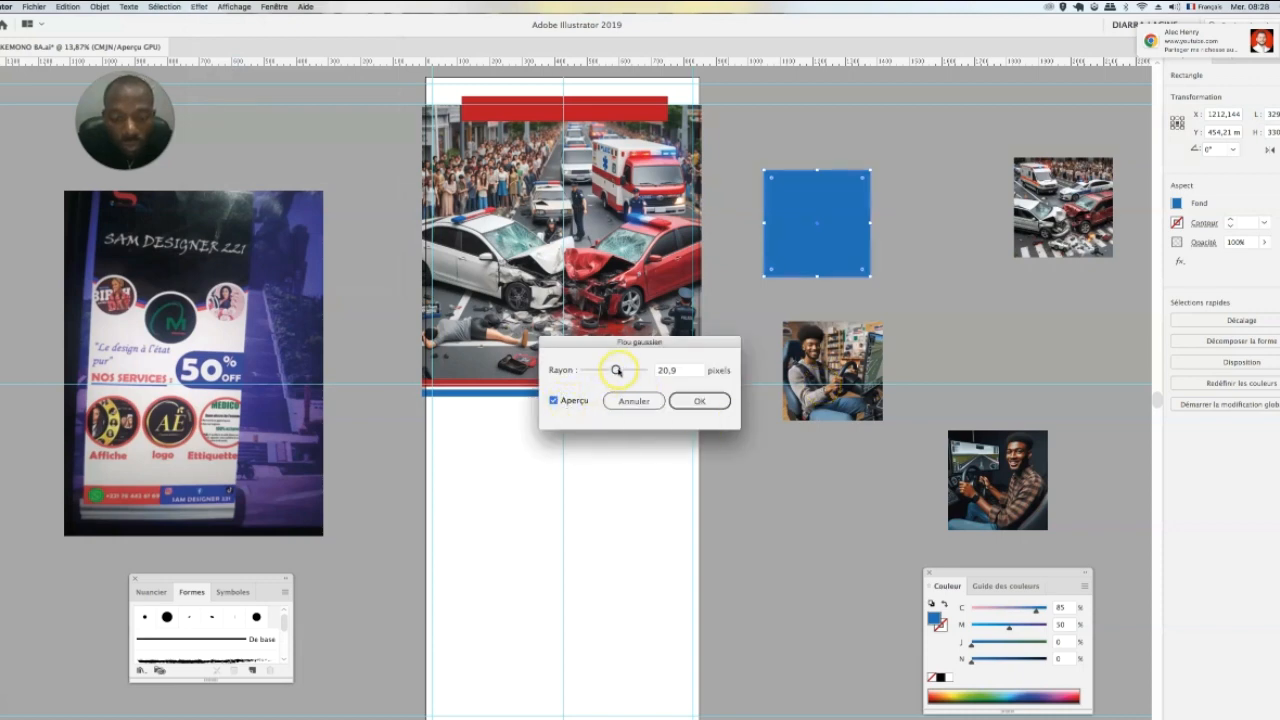
left_click_drag(628, 372, 627, 374)
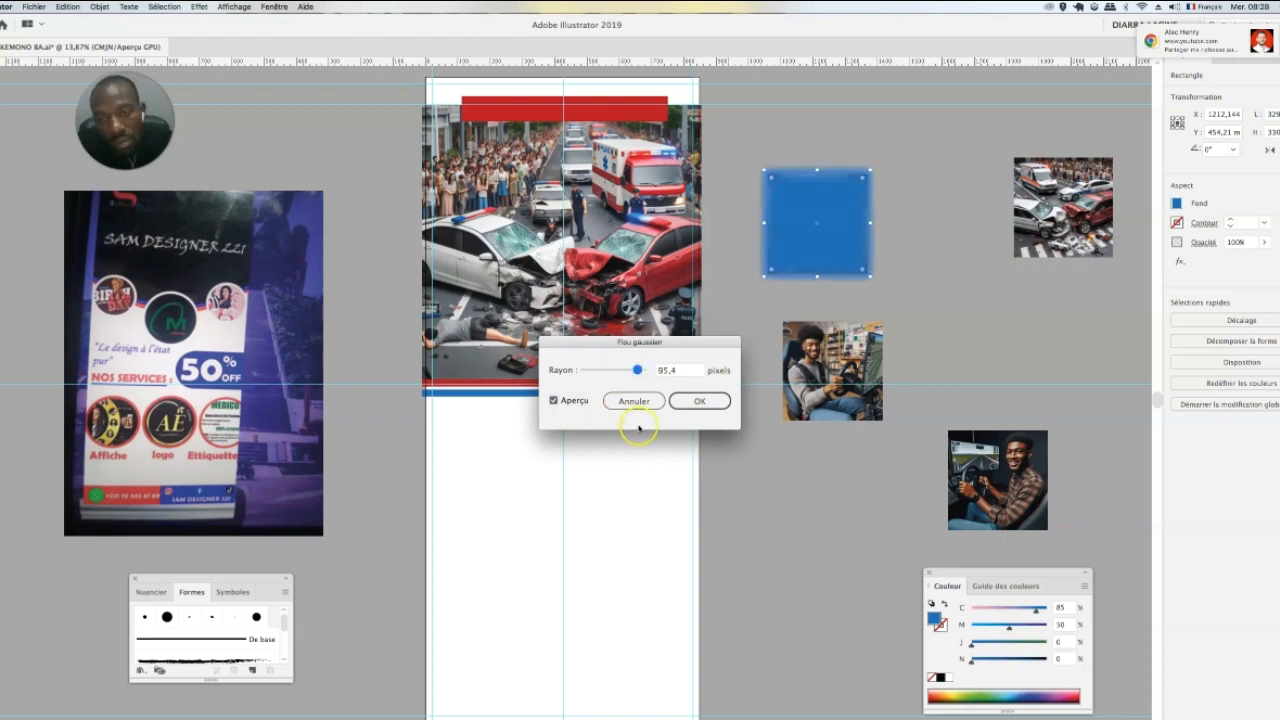
left_click(699, 400)
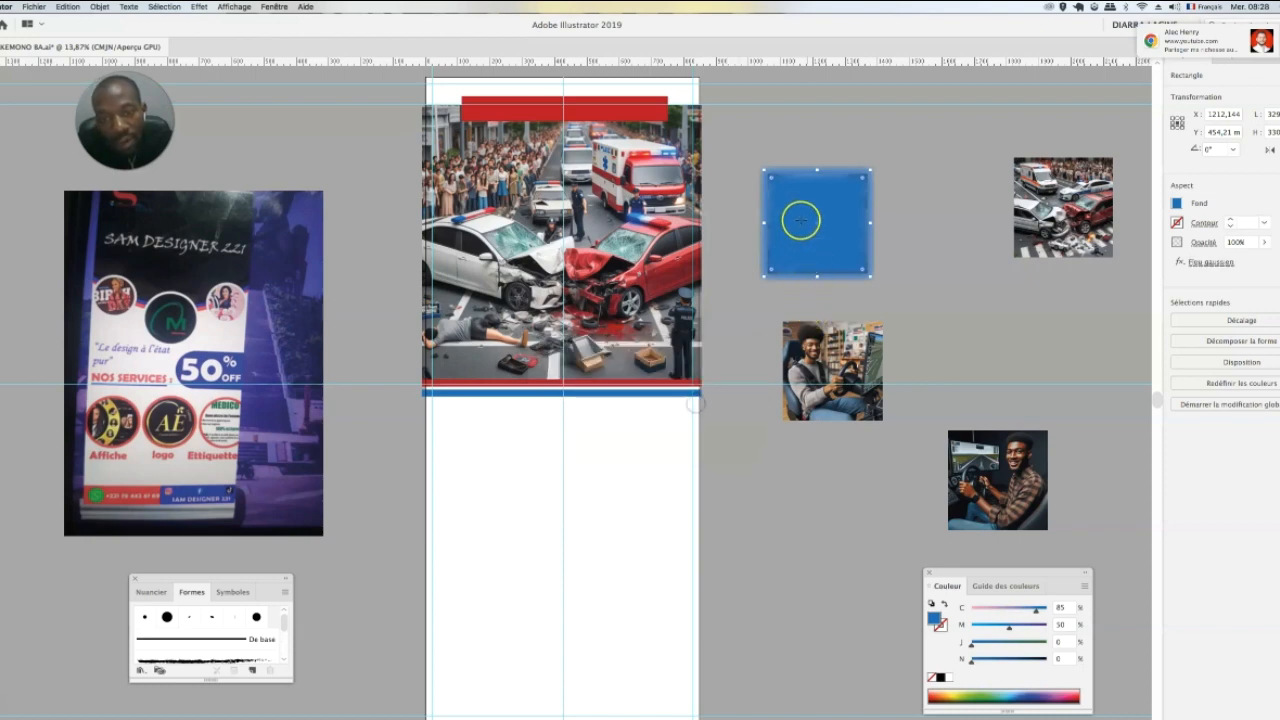
Step: Send the blurred blue square behind the motorcycle crash photo
right_click(794, 206)
mouse_move(830, 381)
left_click(968, 412)
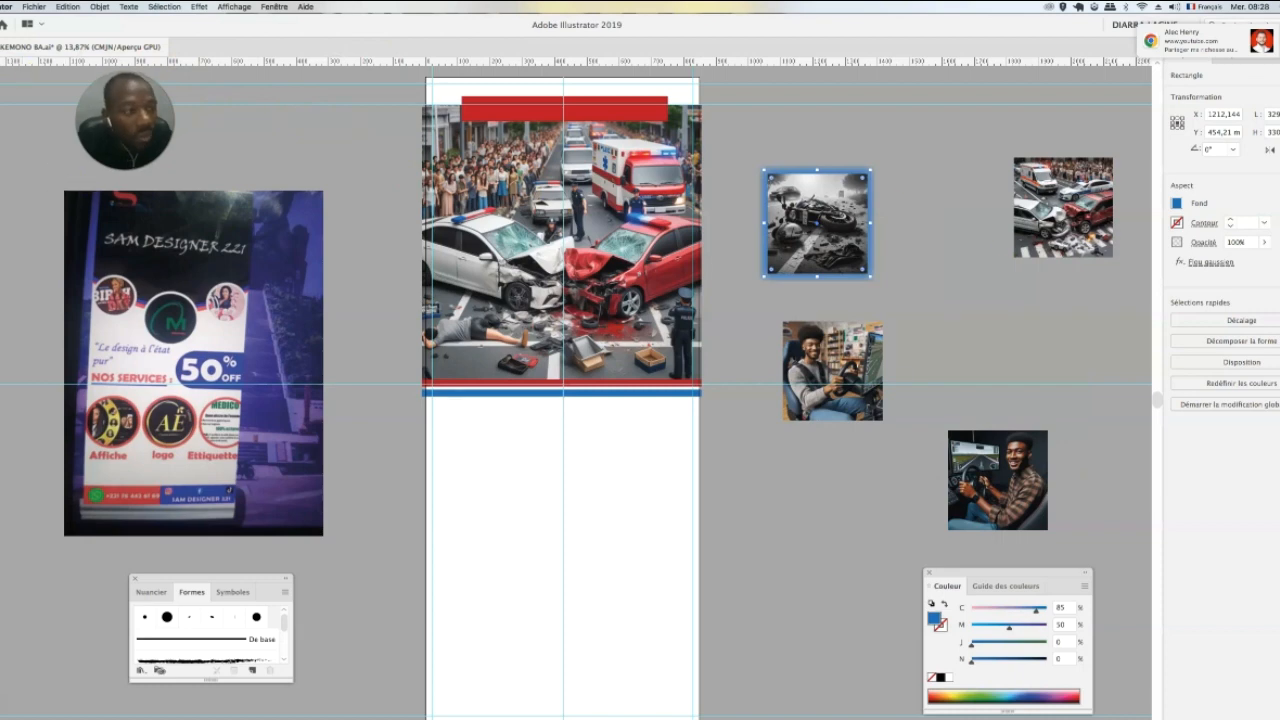
left_click(897, 253)
Step: Fill the blurred square with 60% black and shrink it to about 319 × 320 mm around the motorcycle photo
left_click(869, 213)
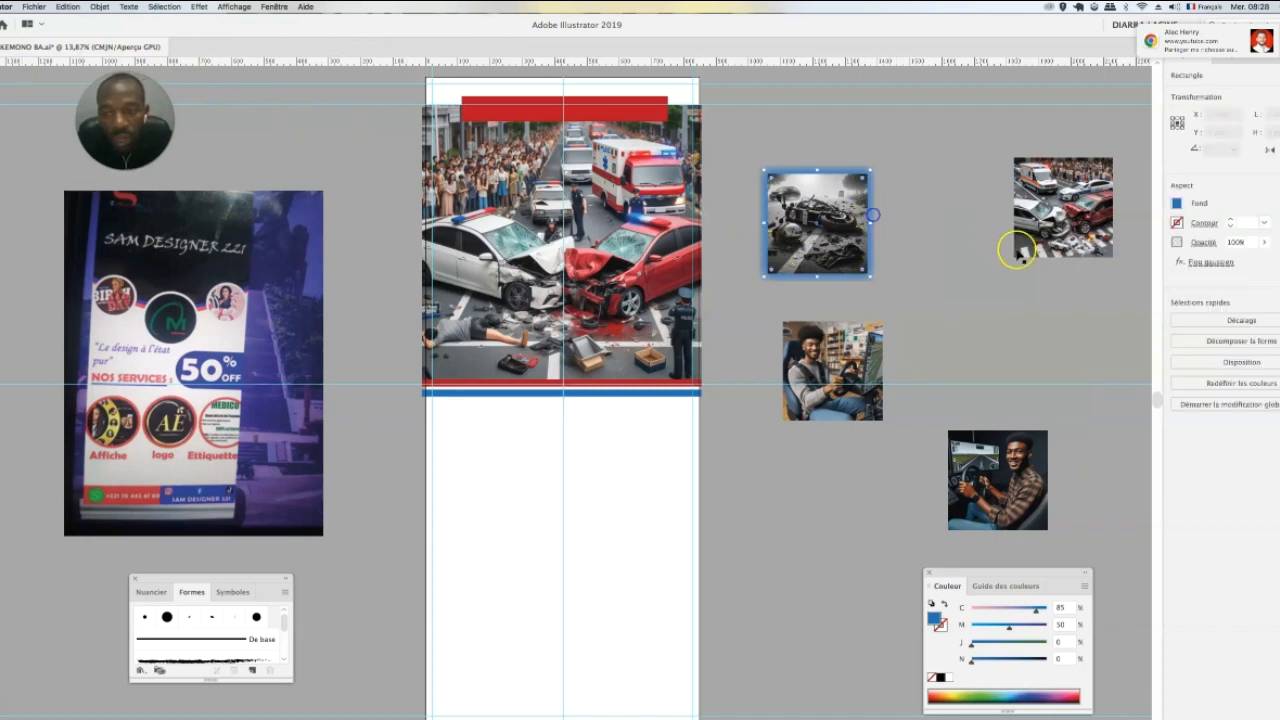
left_click(1177, 204)
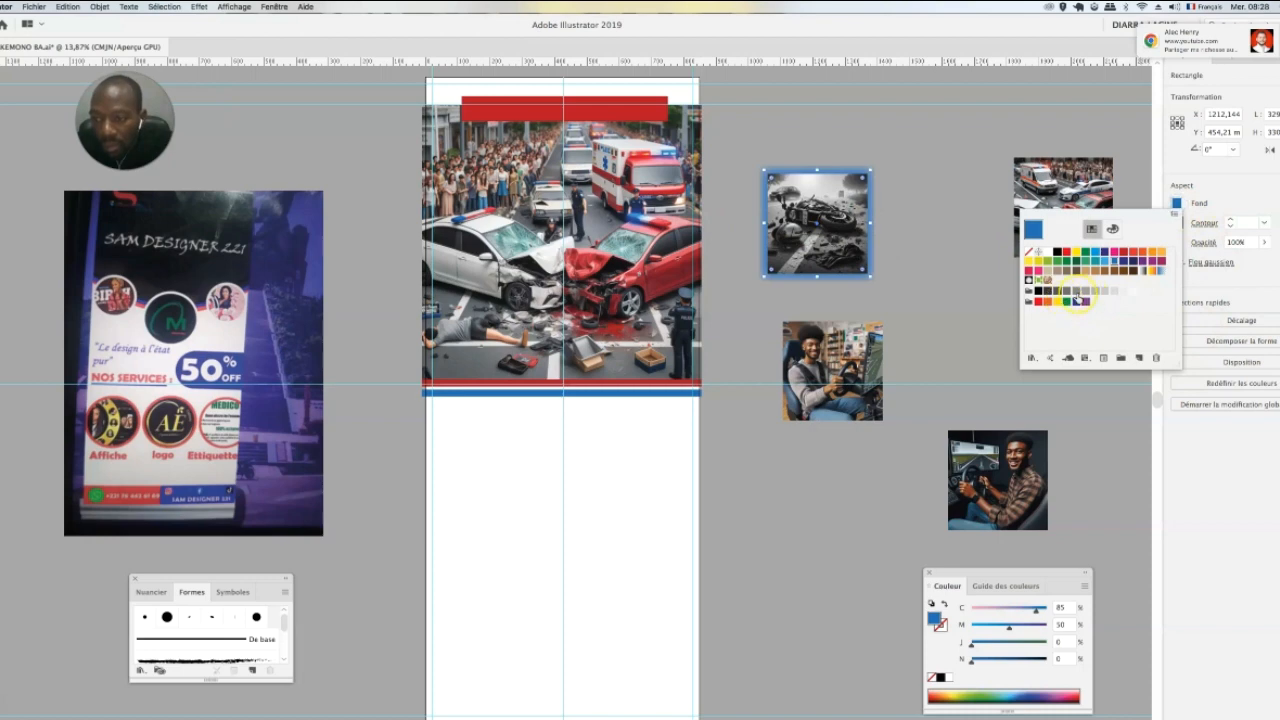
left_click(1081, 291)
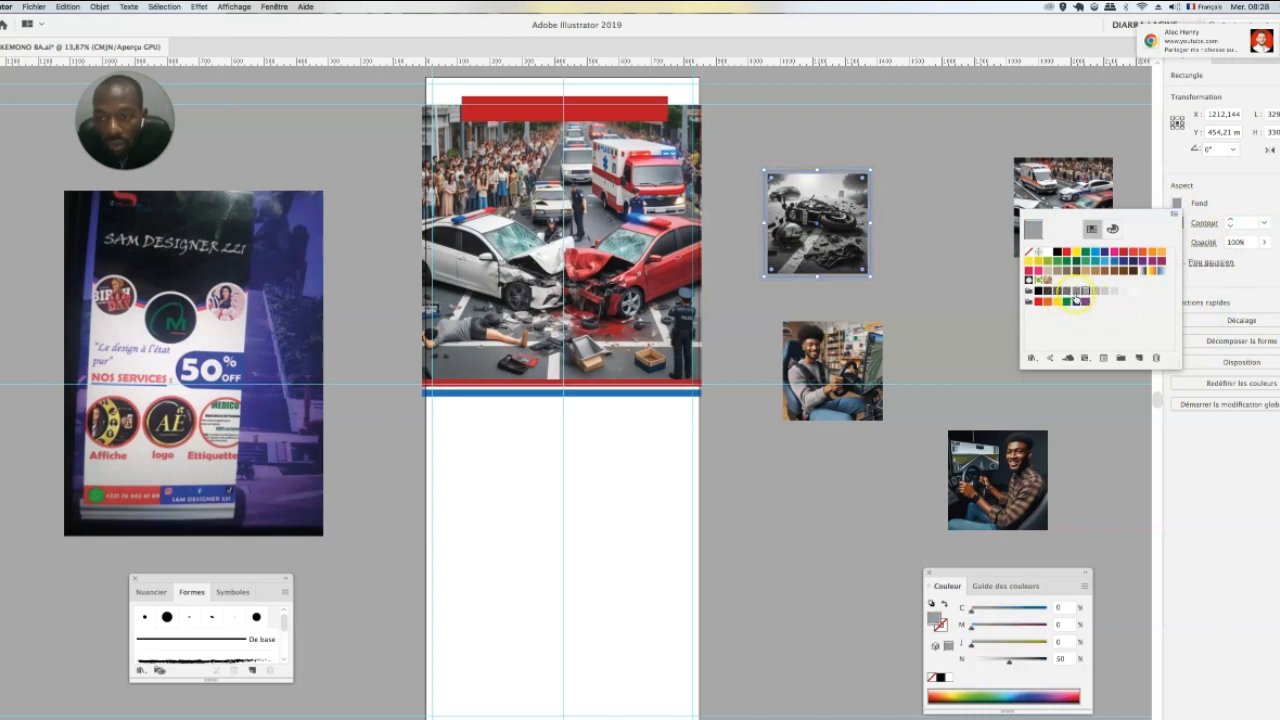
left_click(943, 240)
left_click_drag(958, 285, 778, 203)
left_click(857, 171)
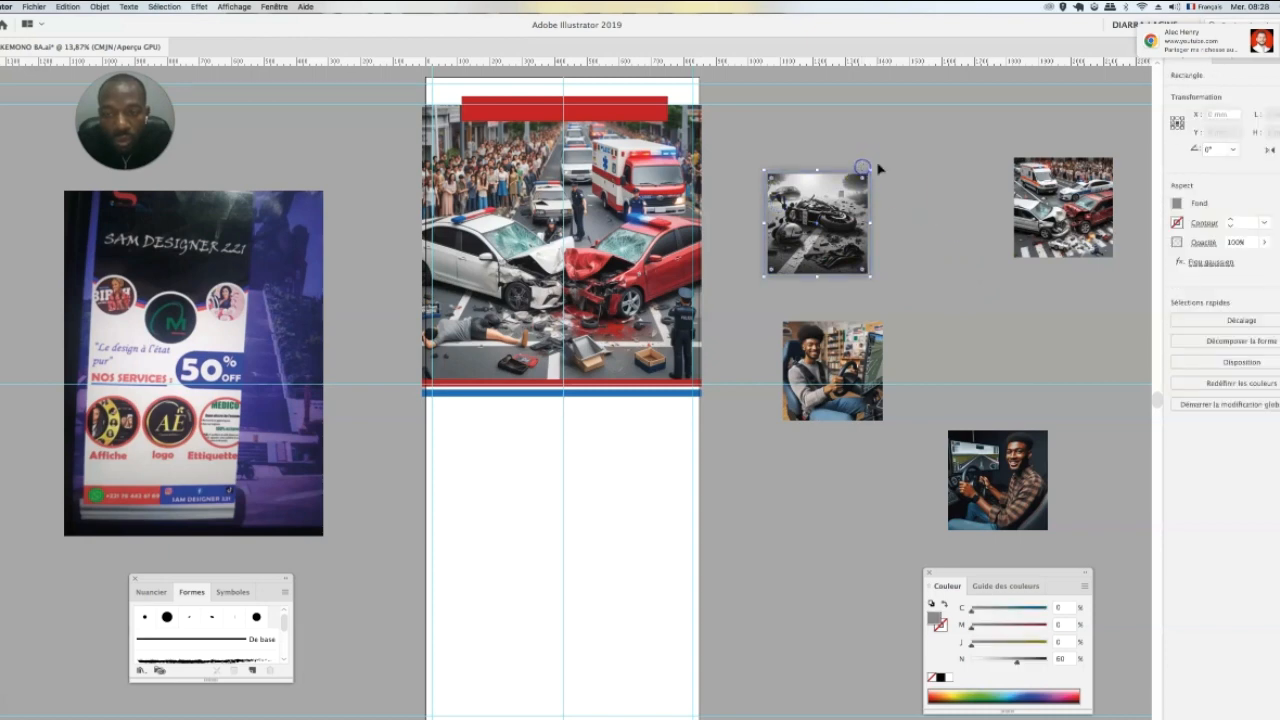
left_click_drag(871, 170, 867, 175)
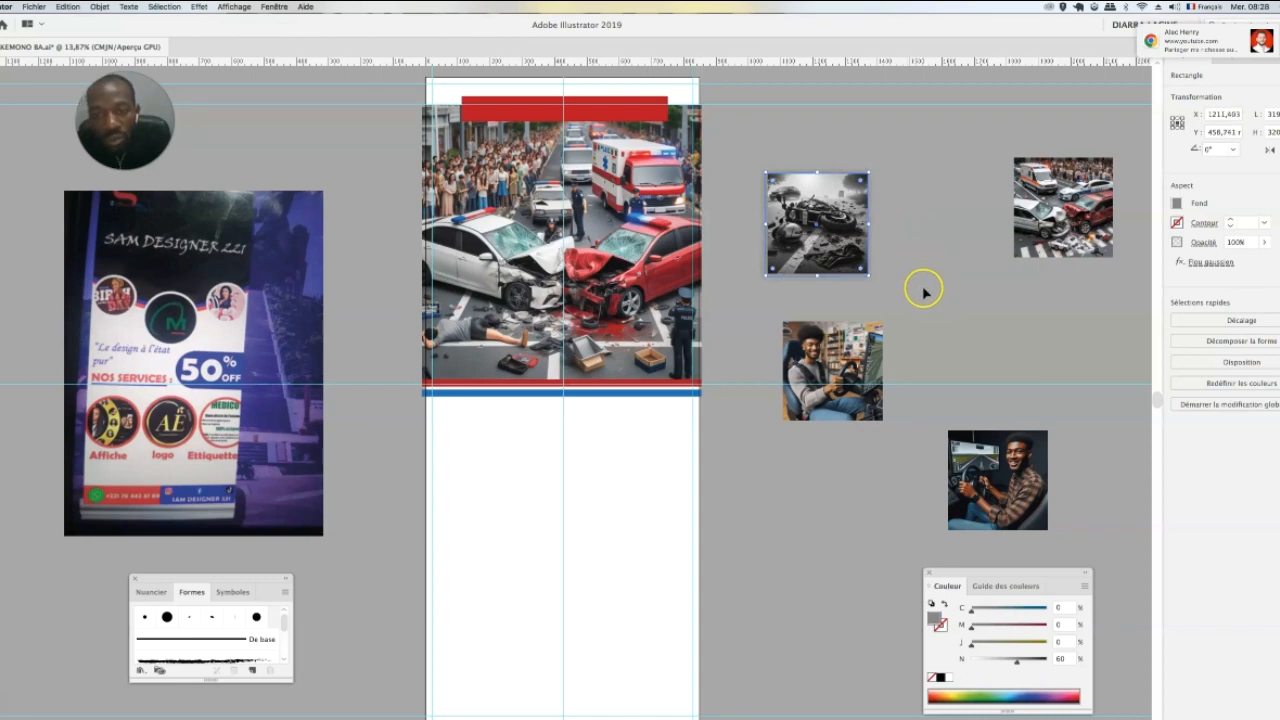
left_click(773, 199, "shift")
left_click(881, 225)
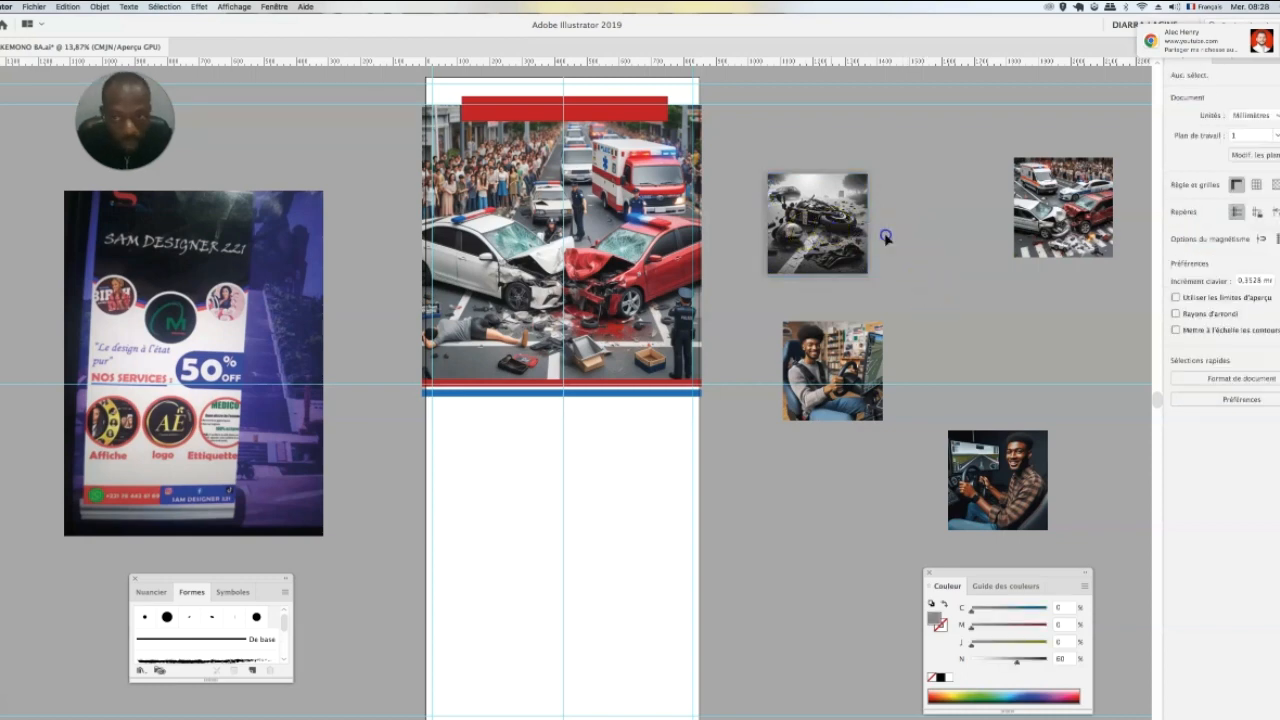
Step: Move the motorcycle photo aside, duplicate the blurred grey square and place the copy below the seated driver photo
left_click_drag(836, 232, 919, 245)
left_click(792, 229)
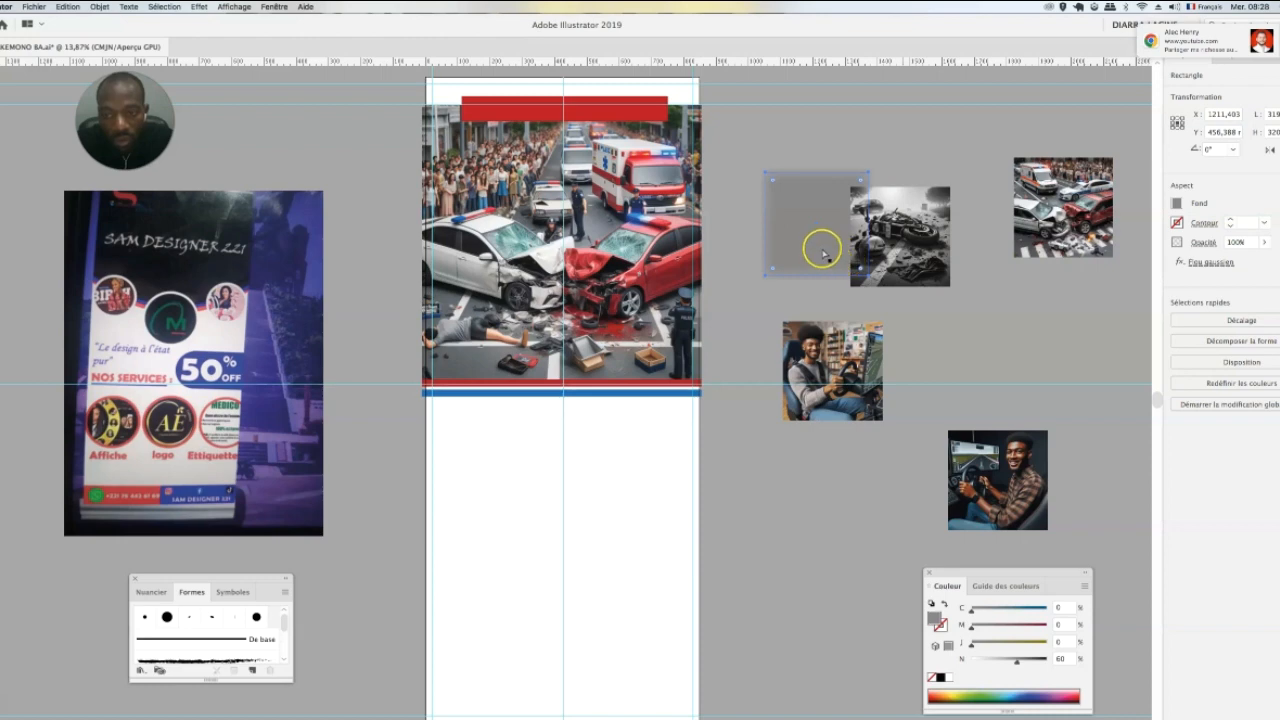
key("ctrl+x")
key("ctrl+v")
left_click_drag(580, 437, 862, 545)
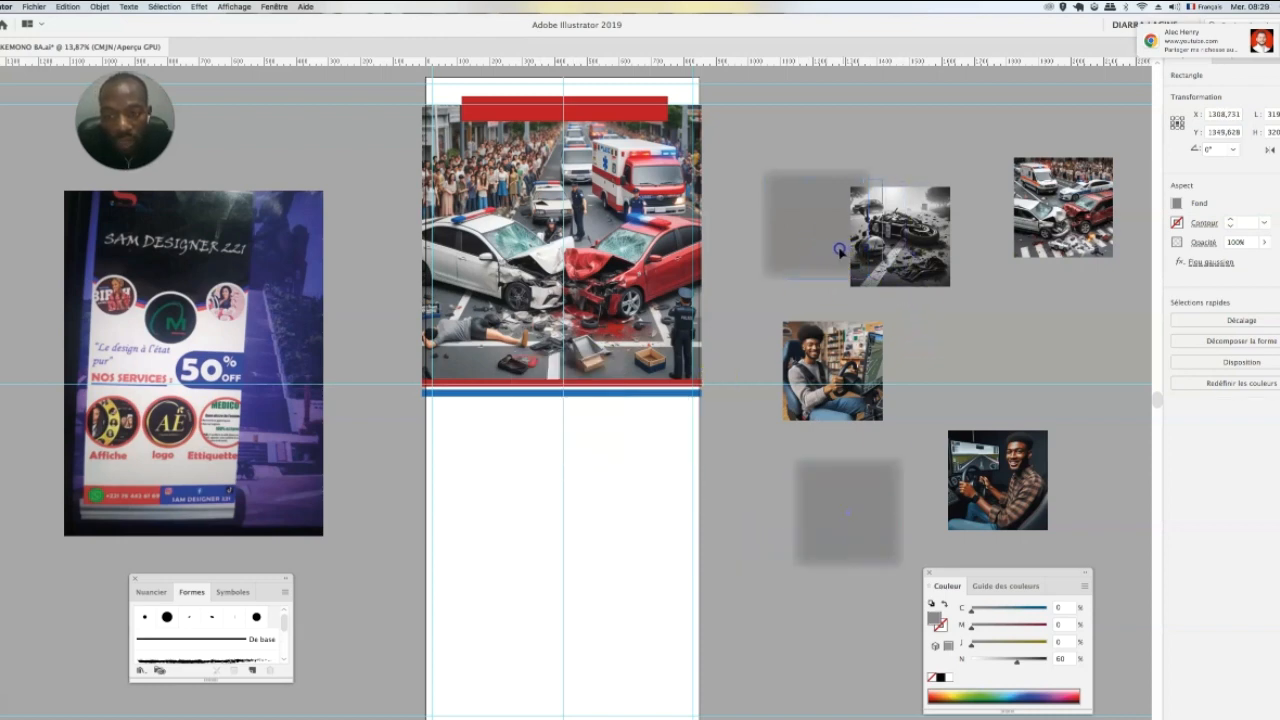
Step: Put the motorcycle photo back over its blurred shadow, then group both and move the group over the banner's coloured strips
left_click_drag(827, 245, 759, 172)
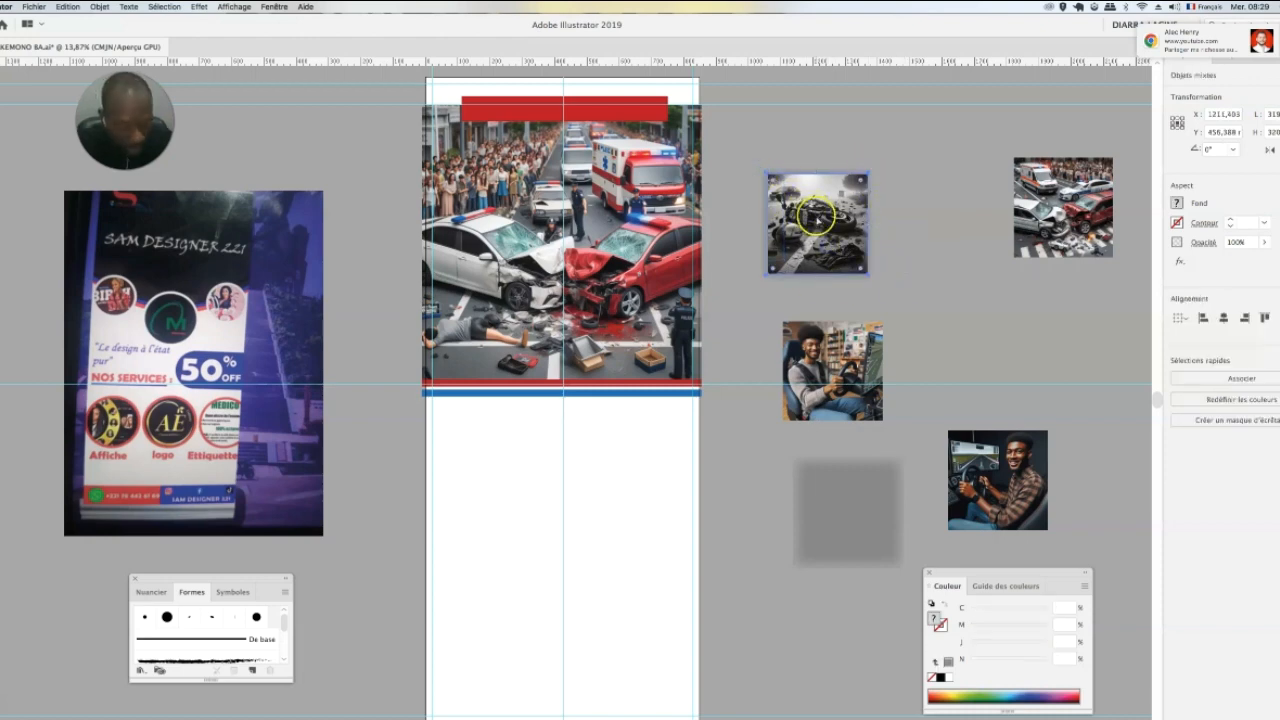
key("super+g")
left_click_drag(815, 215, 503, 385)
Step: Bring the motorcycle photo group to the front and scale it down to about 295 mm wide
right_click(521, 414)
mouse_move(630, 549)
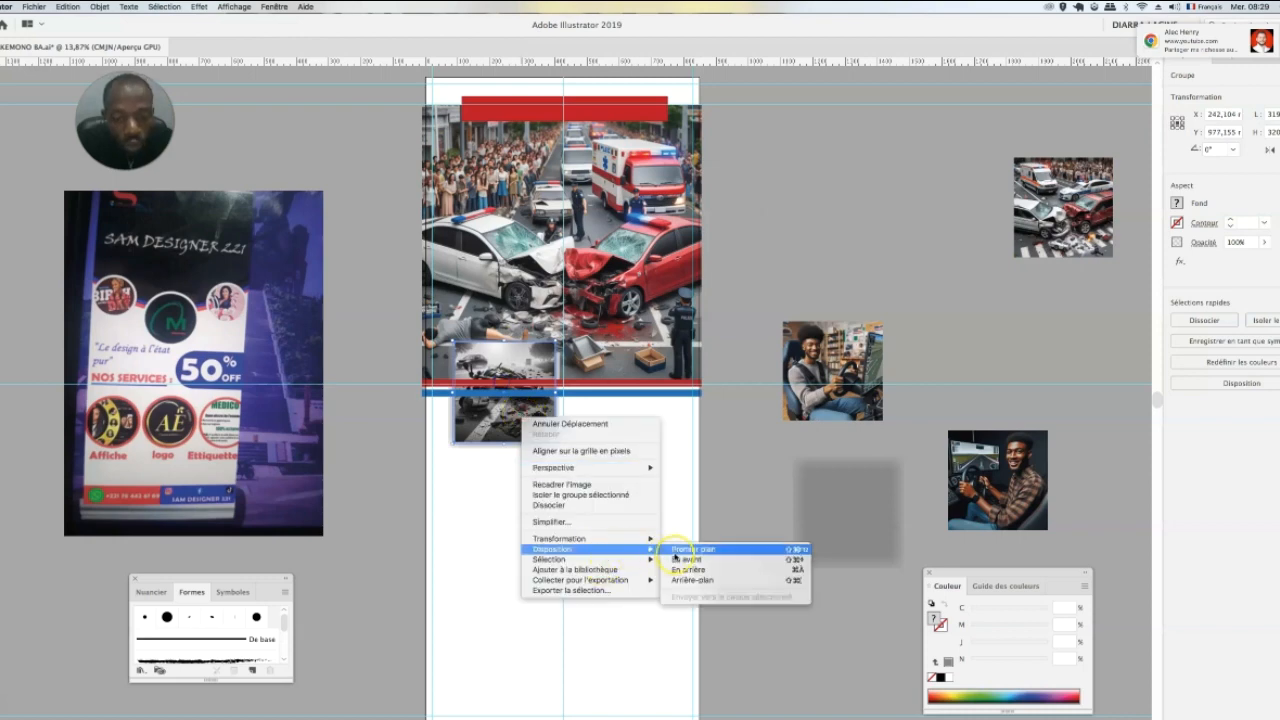
left_click(680, 549)
left_click_drag(555, 444, 524, 423)
left_click(808, 262)
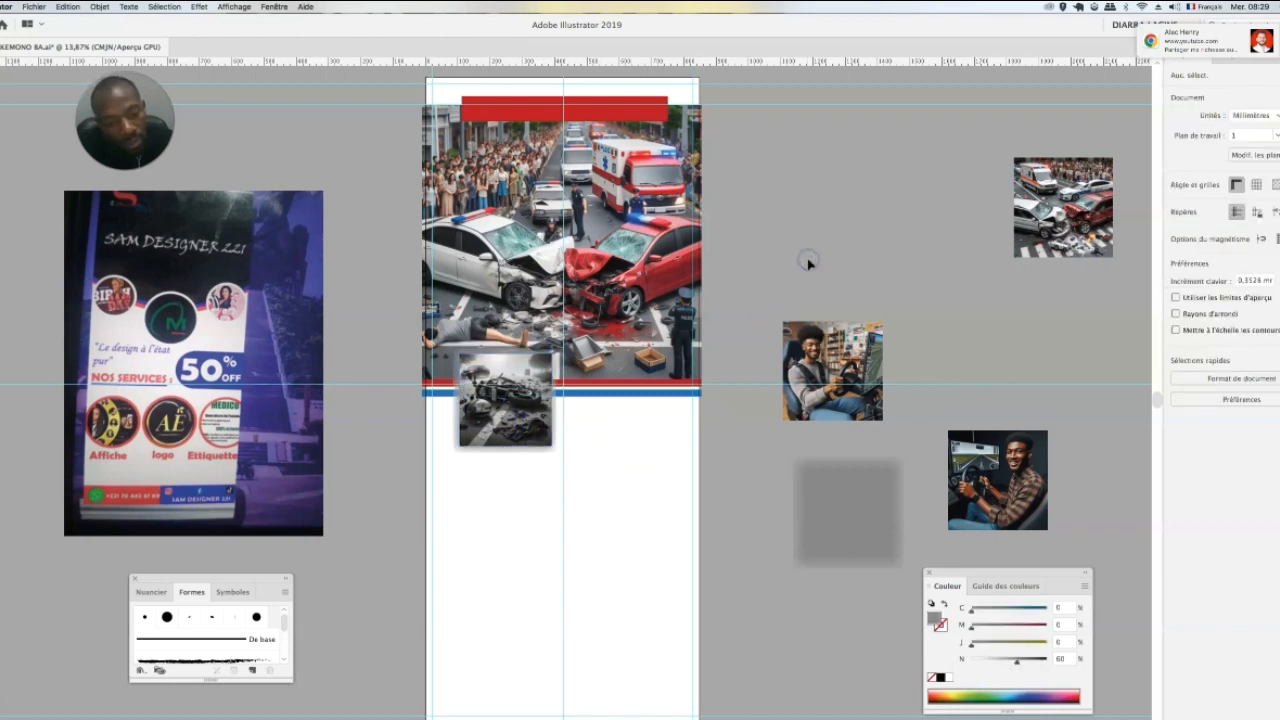
Step: Darken the blurred shadow inside the motorcycle photo group to 70% black
left_click(460, 430)
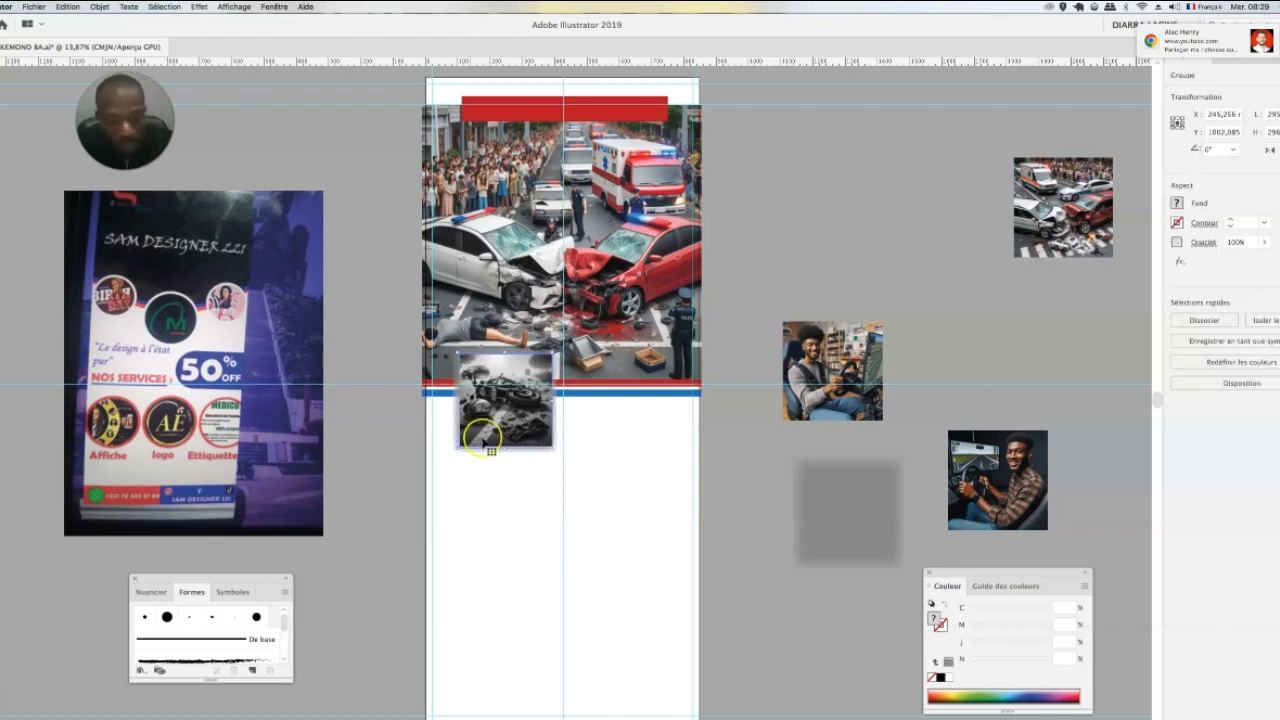
left_click(472, 462)
left_click(500, 451)
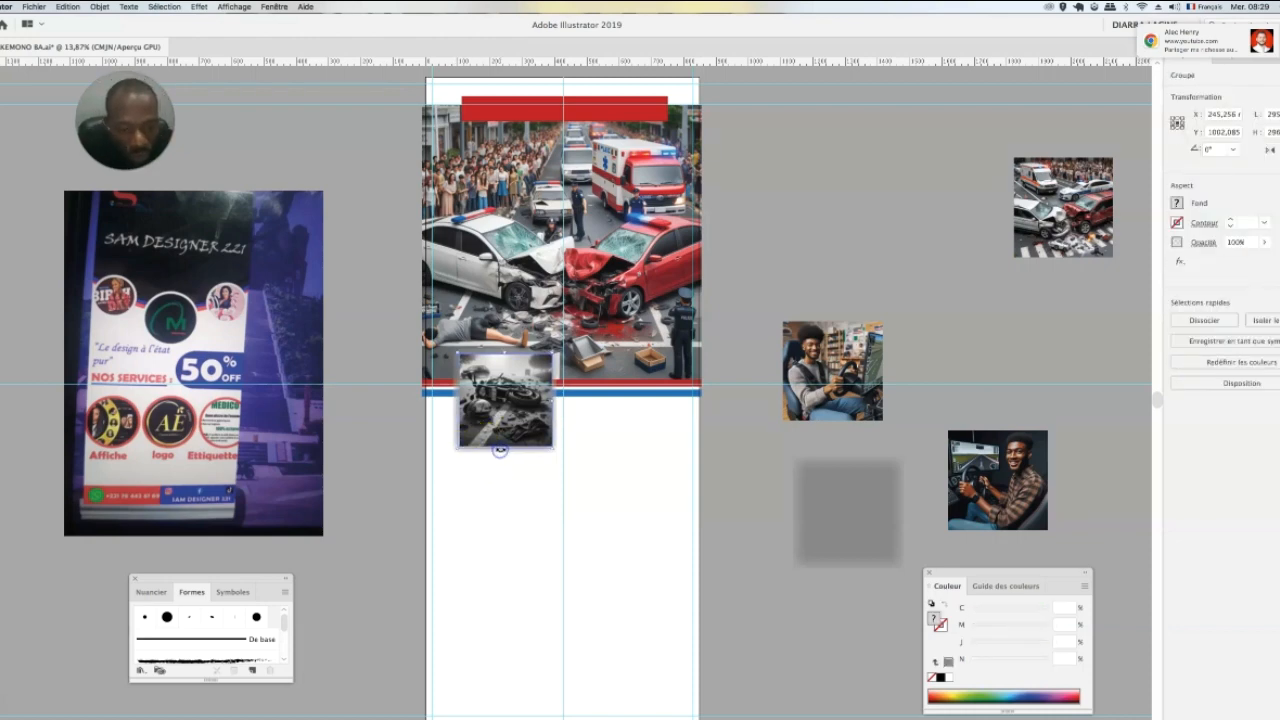
double_click(496, 452)
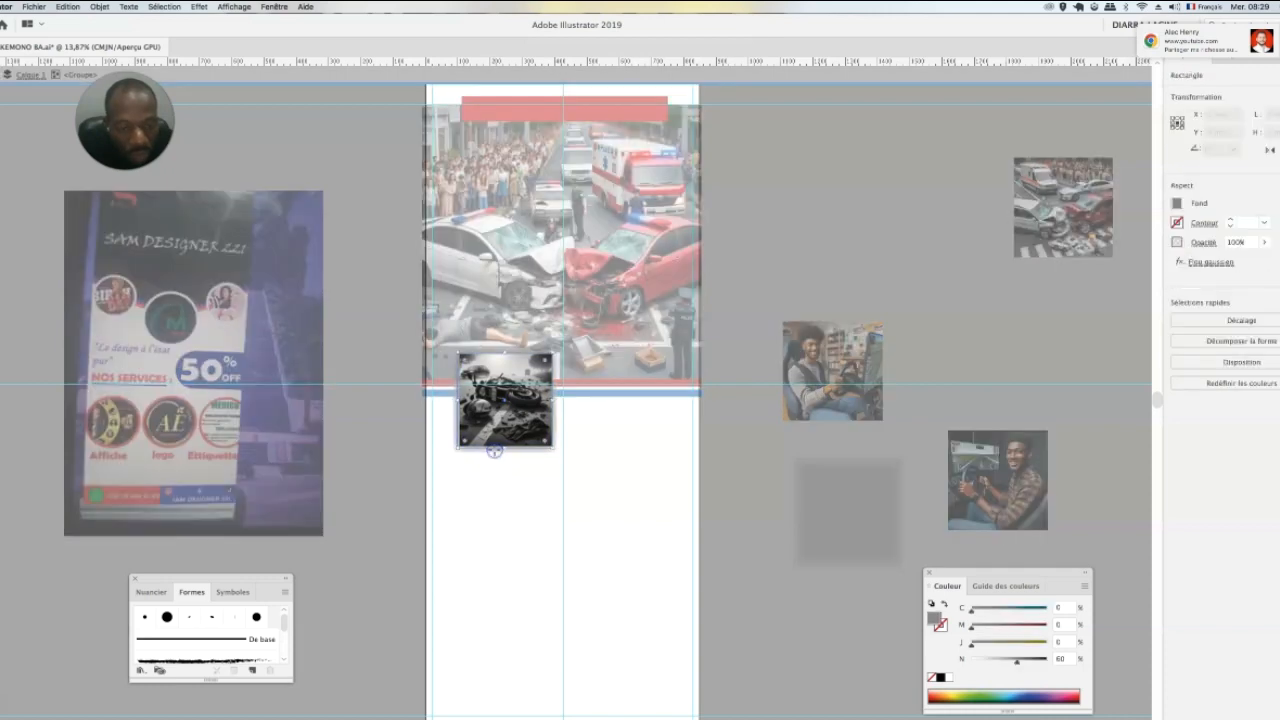
left_click(1177, 203)
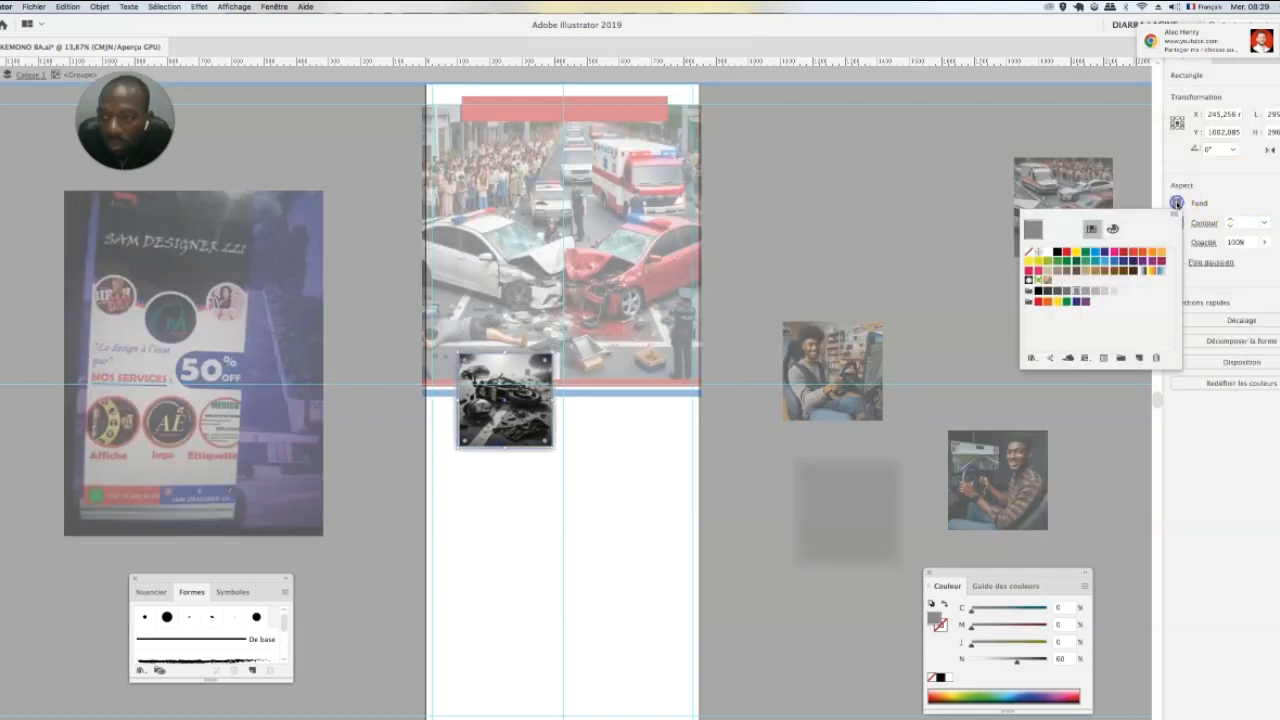
left_click(1067, 292)
left_click(834, 222)
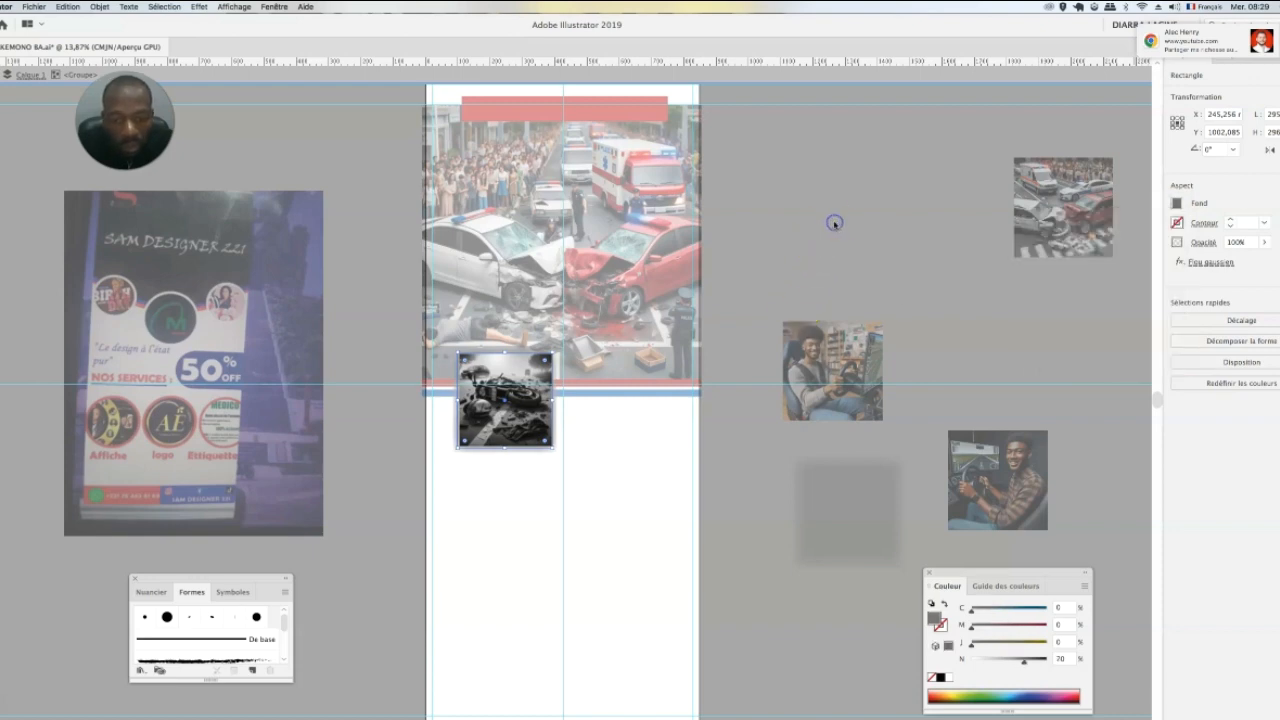
left_click(866, 201)
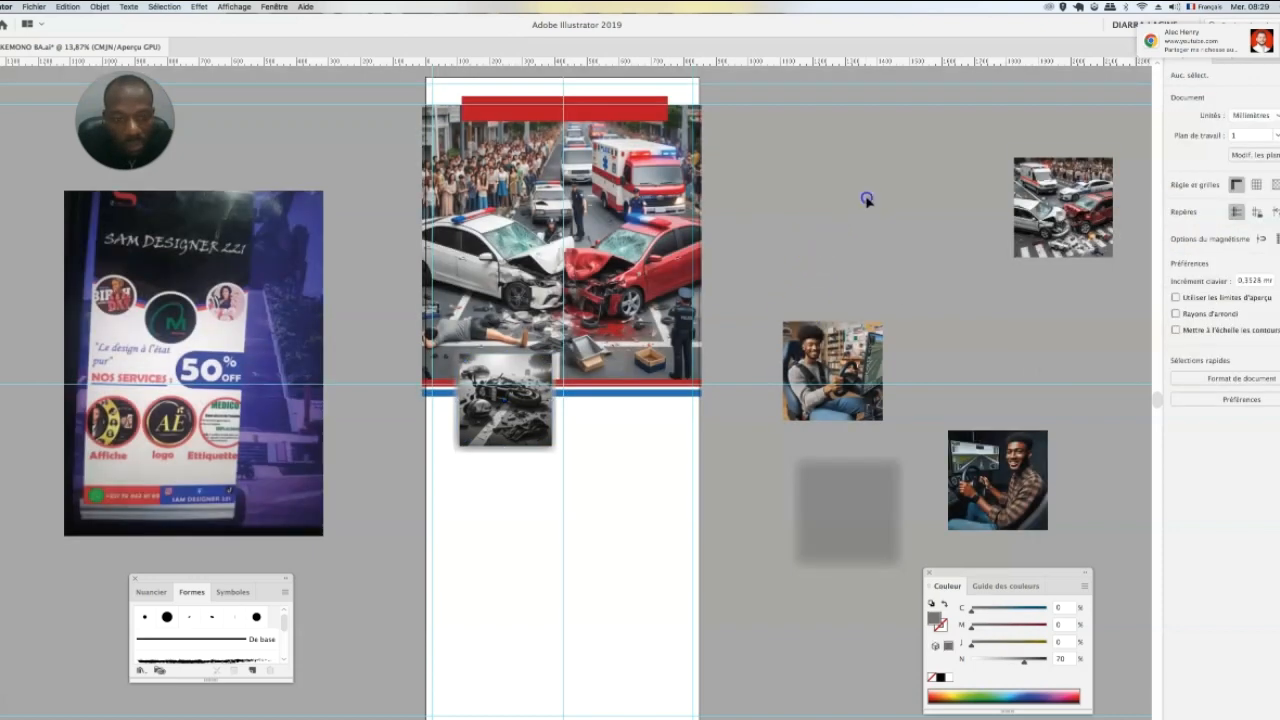
left_click(492, 481)
left_click(555, 489)
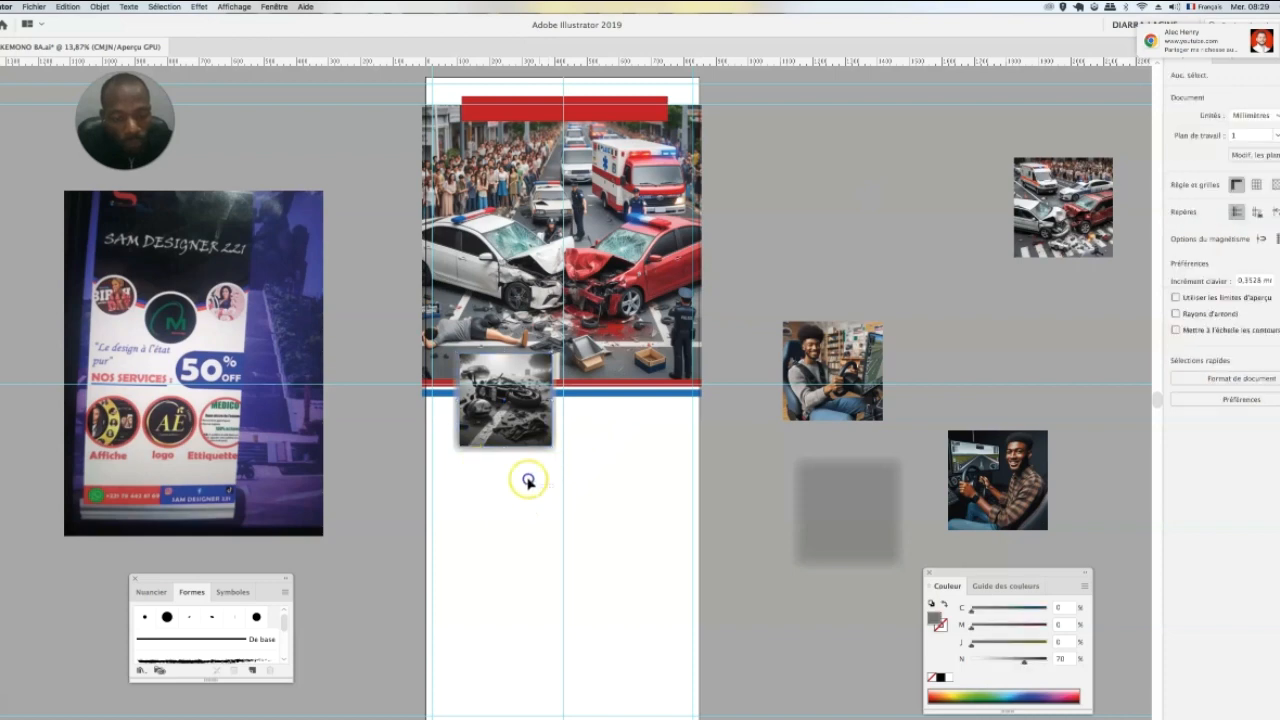
left_click(477, 435)
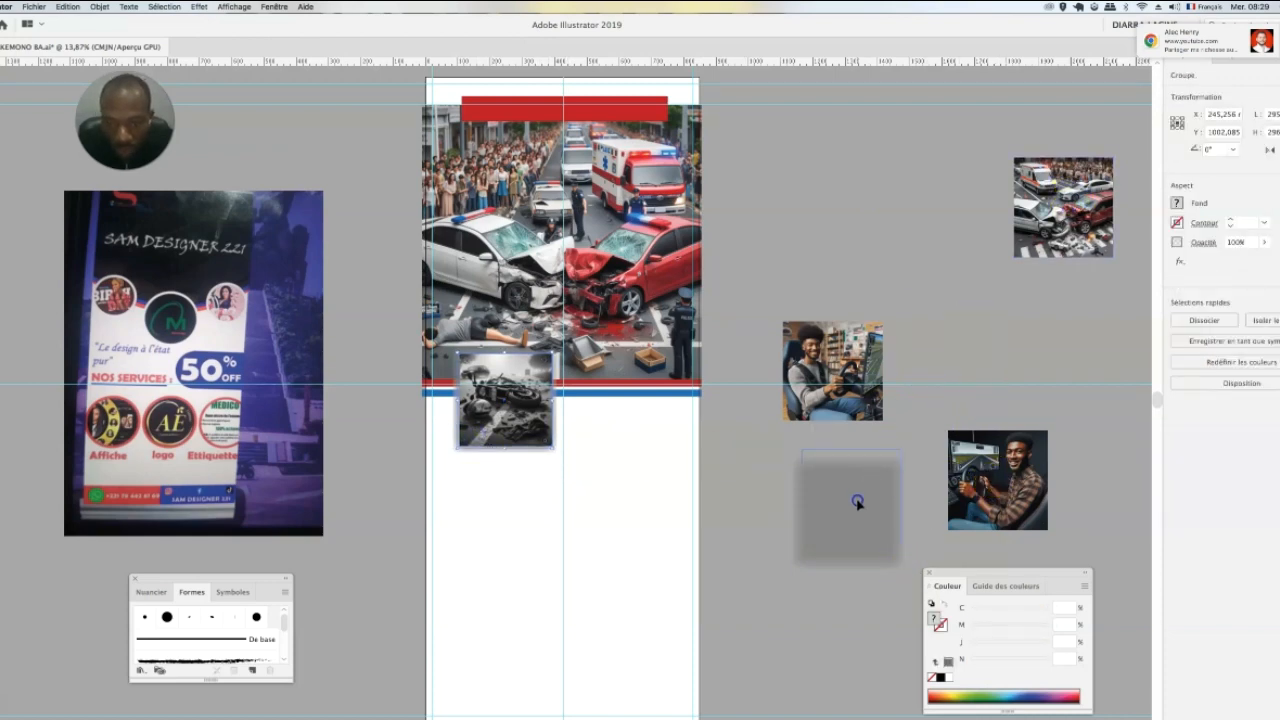
Step: Move the colour car crash photo onto the spare blurred grey square and bring the photo to the front
left_click_drag(854, 514, 856, 520)
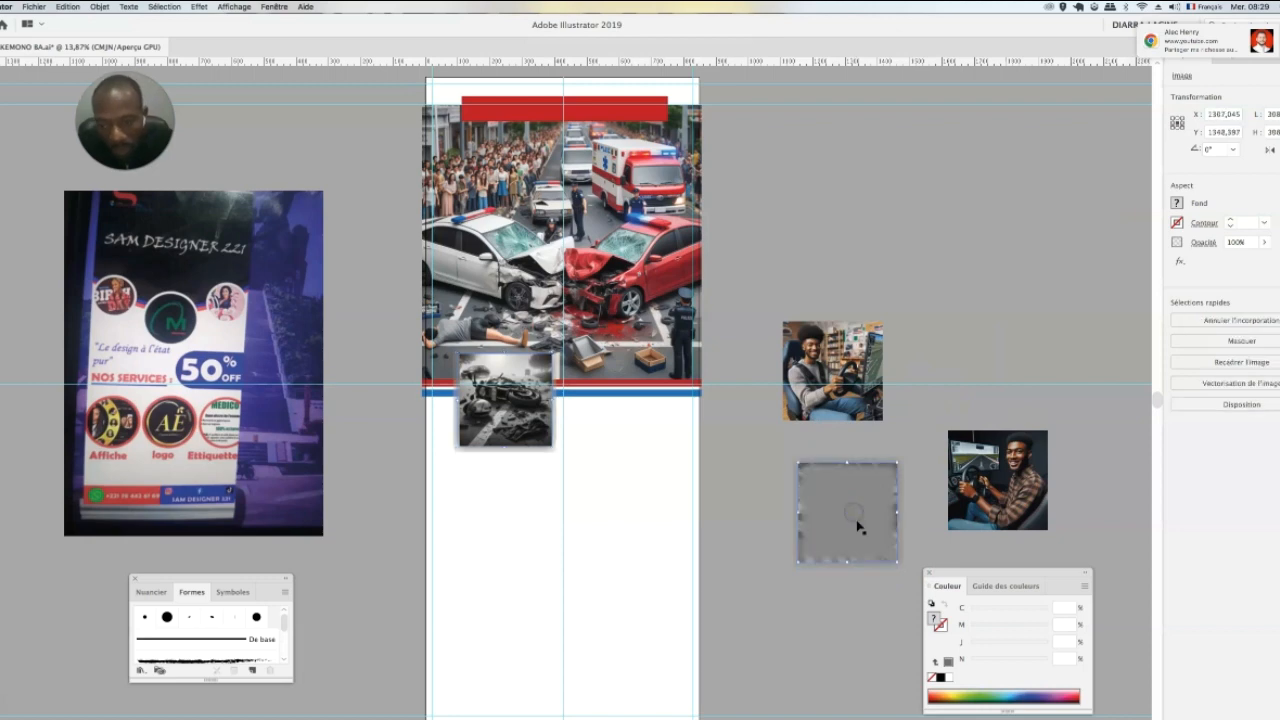
right_click(853, 520)
mouse_move(982, 610)
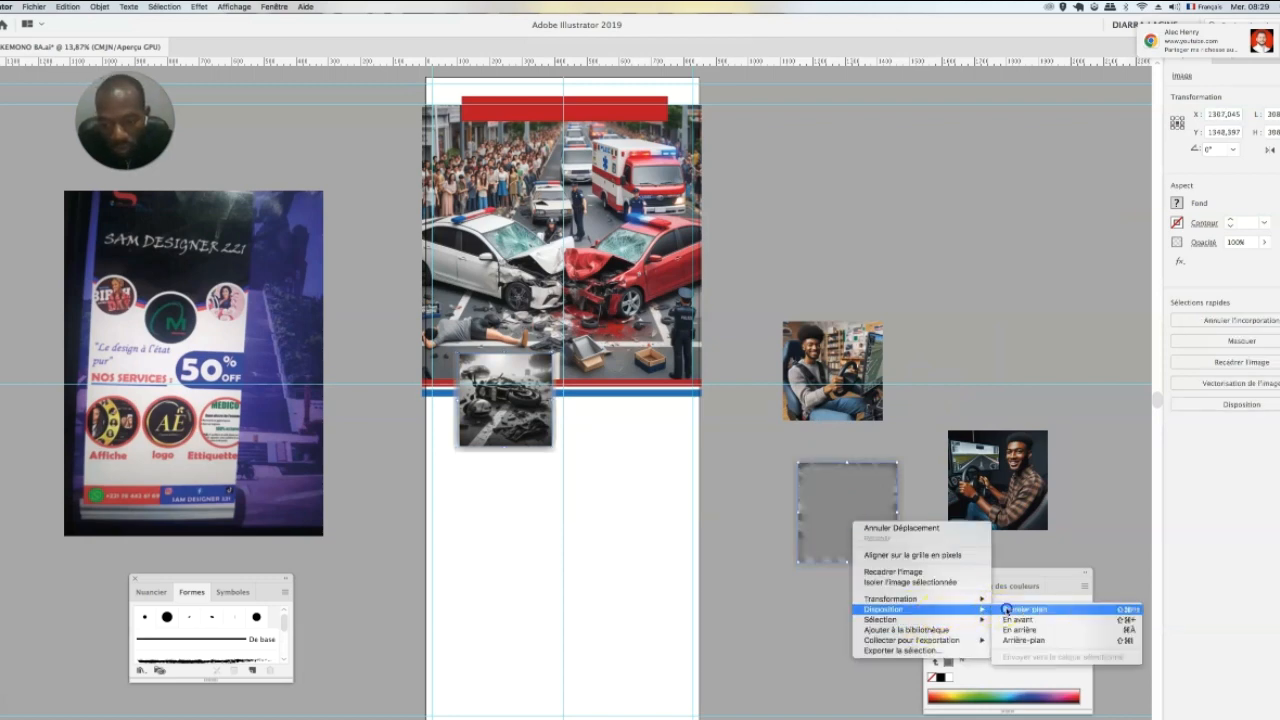
left_click(1008, 609)
Step: Move the car crash photo and its shadow beside the motorcycle photo and add a horizontal guide at the photos' top edge
left_click(855, 492)
left_click_drag(856, 498, 658, 398)
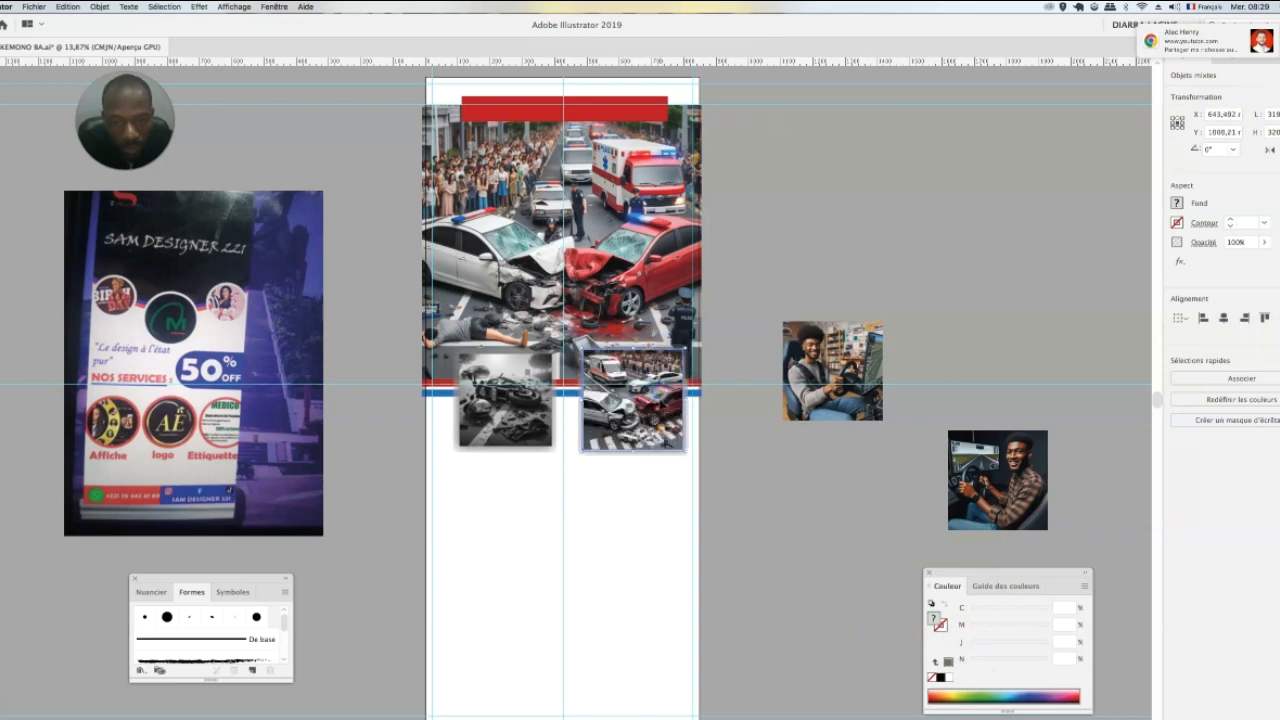
left_click(657, 412)
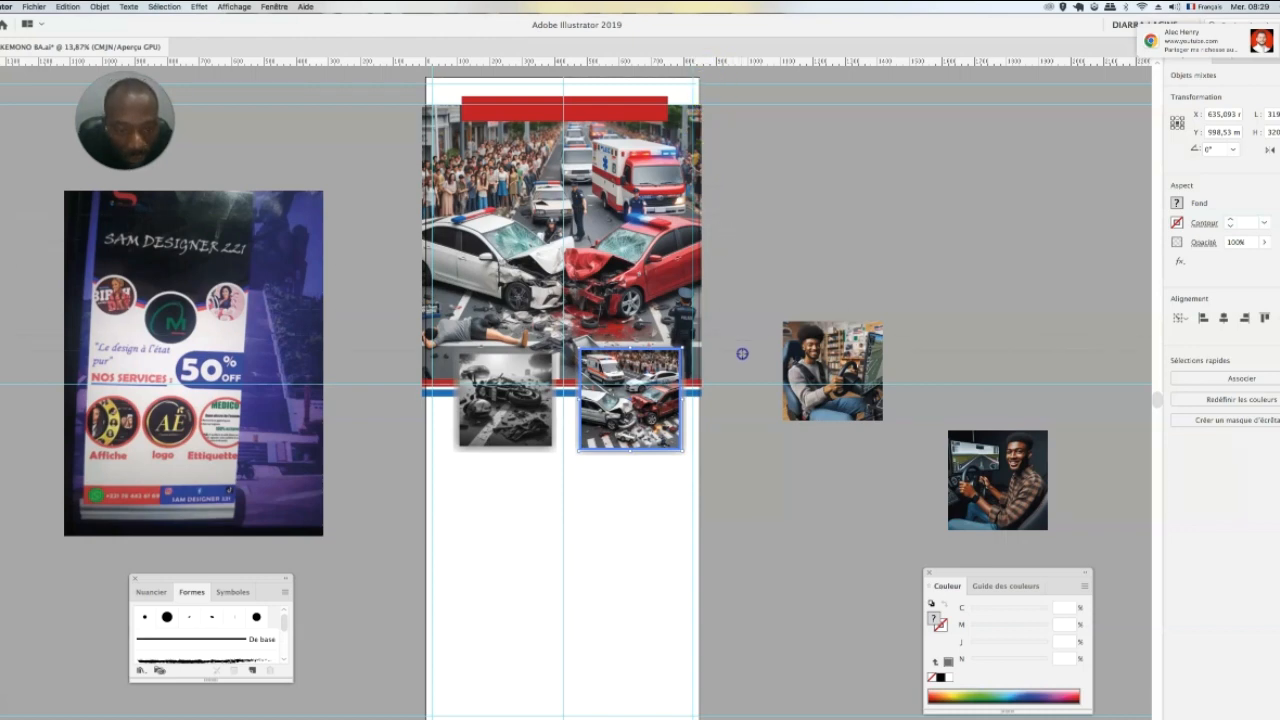
left_click_drag(745, 354, 746, 354)
Step: Overlay the car crash photo on the motorcycle photo, match its size at about 281 mm square and move it off the artboard
left_click(641, 391)
left_click_drag(630, 399, 579, 540)
left_click_drag(557, 421, 550, 447)
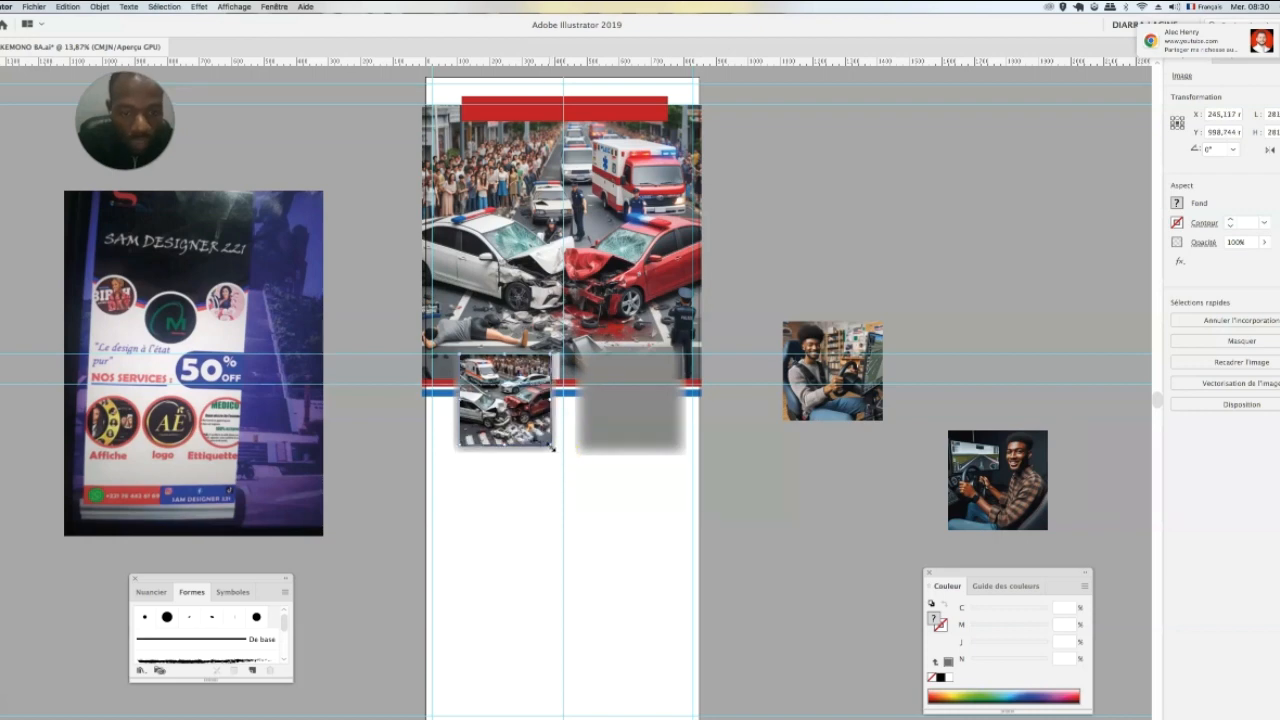
left_click_drag(551, 447, 781, 570)
Step: Delete the leftover blurred grey square from the banner and select the motorcycle photo group
left_click(629, 411)
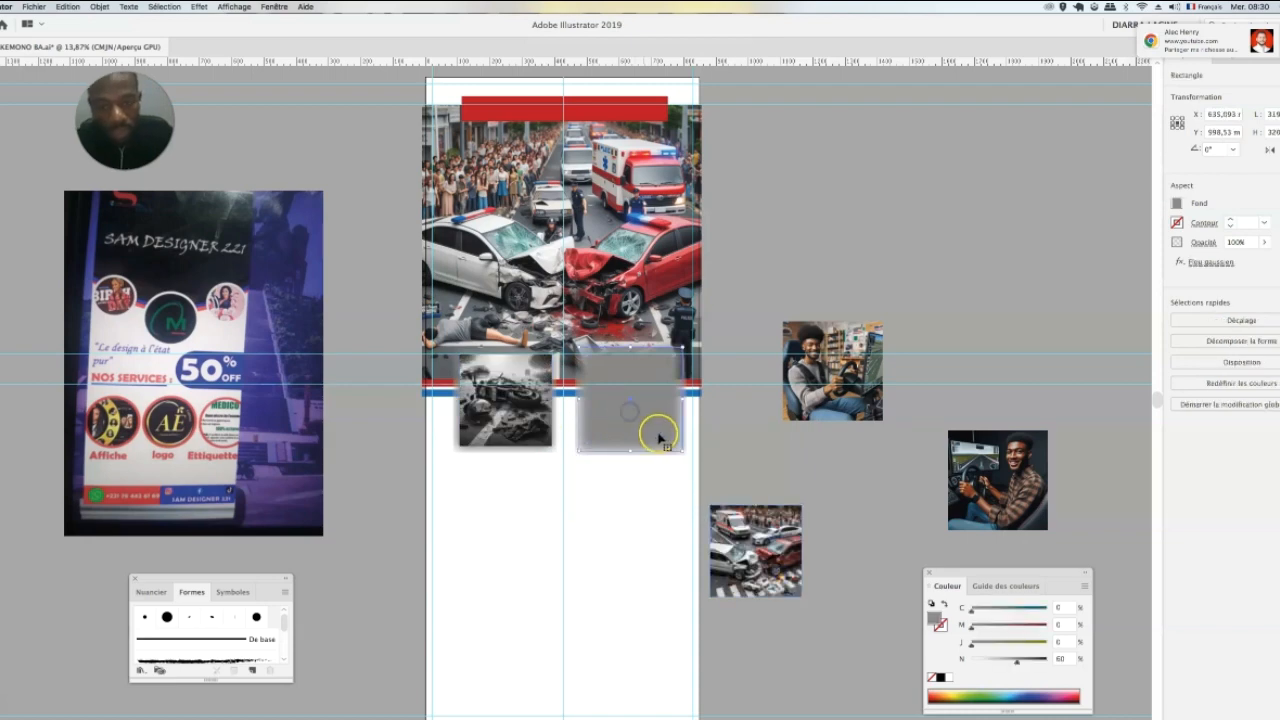
left_click_drag(680, 450, 647, 430)
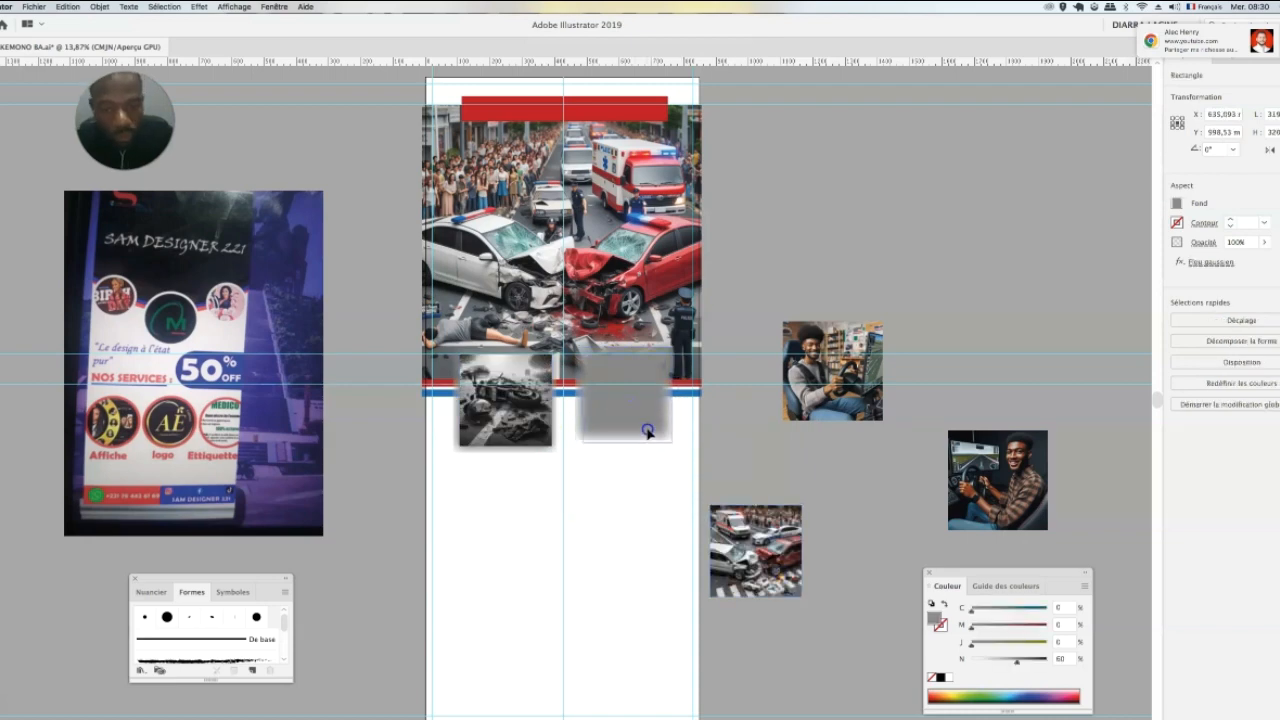
key("Delete")
left_click(548, 436)
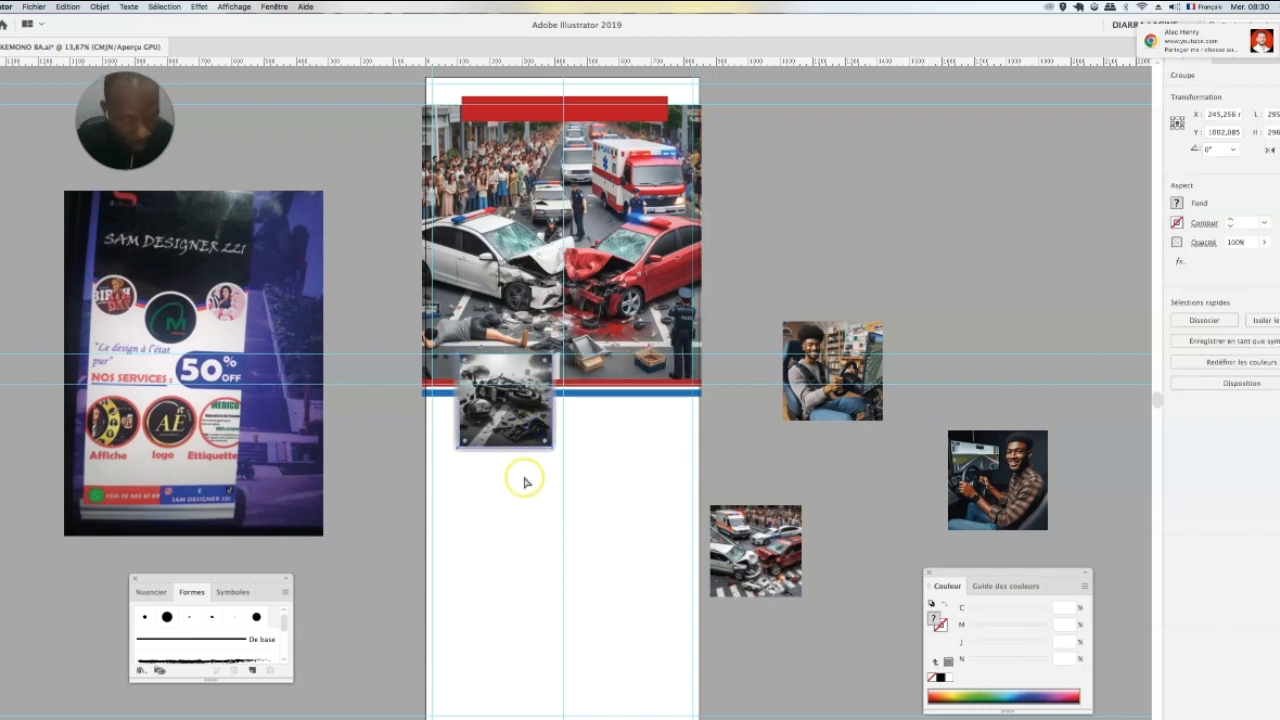
Step: Duplicate the motorcycle photo group beside the original on the banner and align the copy with the horizontal guide
left_click_drag(516, 418, 669, 422)
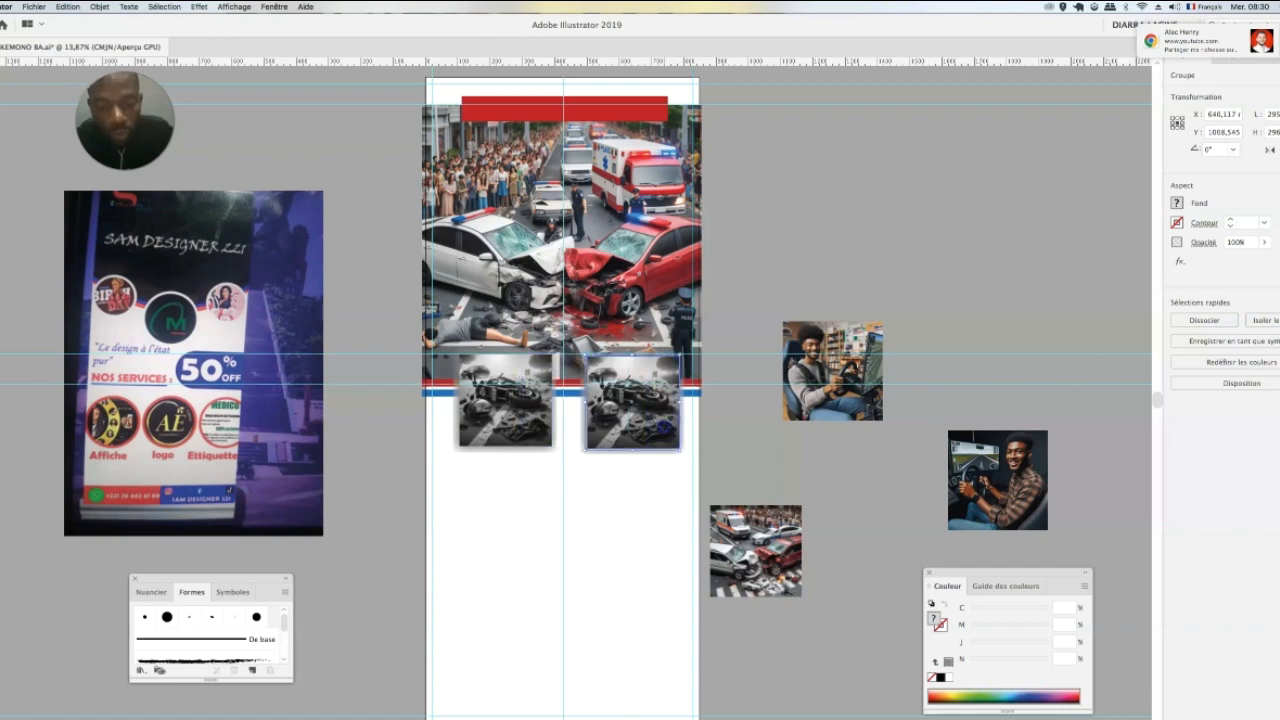
key("Up")
key("Up")
left_click(616, 516)
Step: Remove the motorcycle photo from inside the duplicated group, keeping only its blurred grey shadow
double_click(636, 419)
left_click(636, 419)
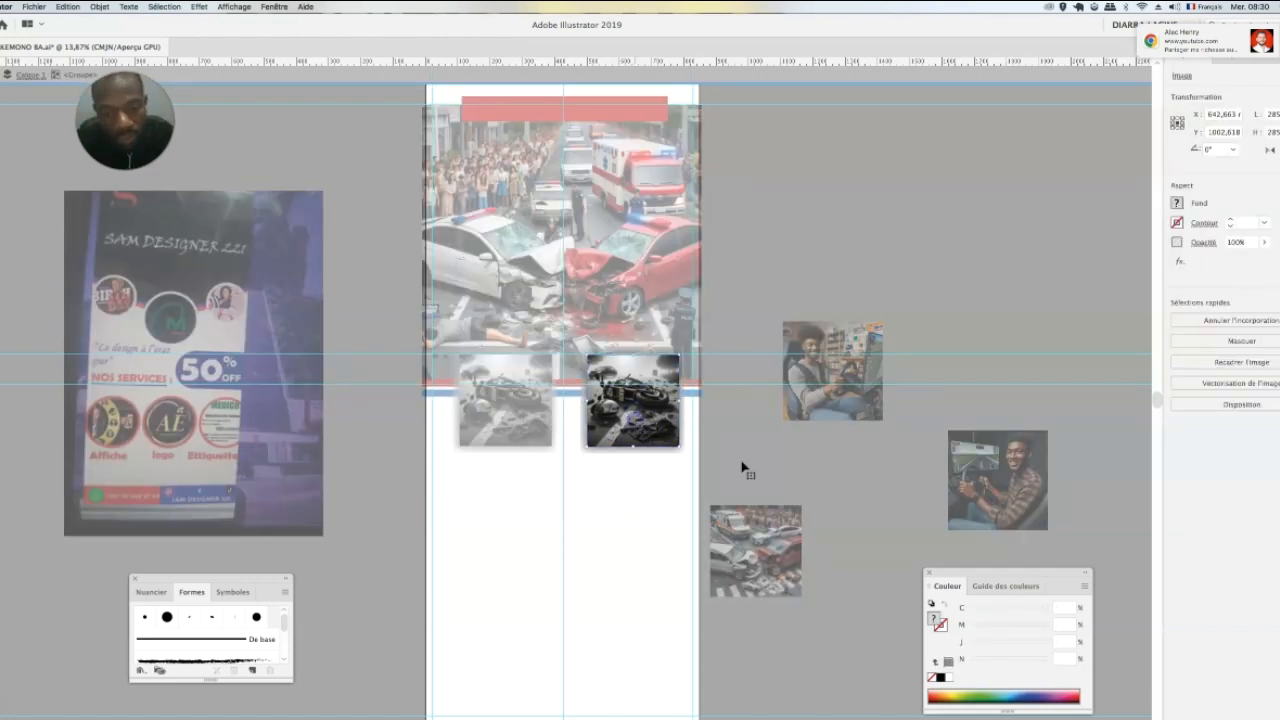
left_click(780, 470)
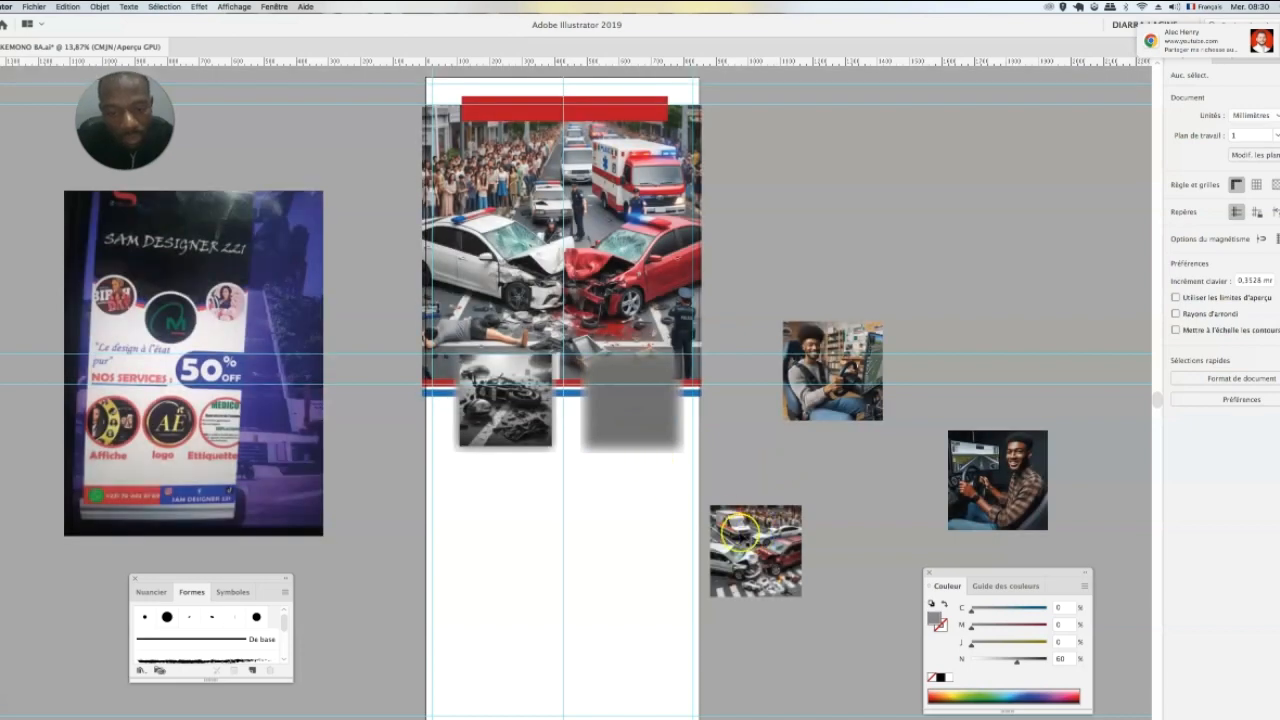
Step: Move the colour car crash photo into the duplicated group and centre it over the blurred grey shadow
left_click(725, 530)
left_click(632, 438)
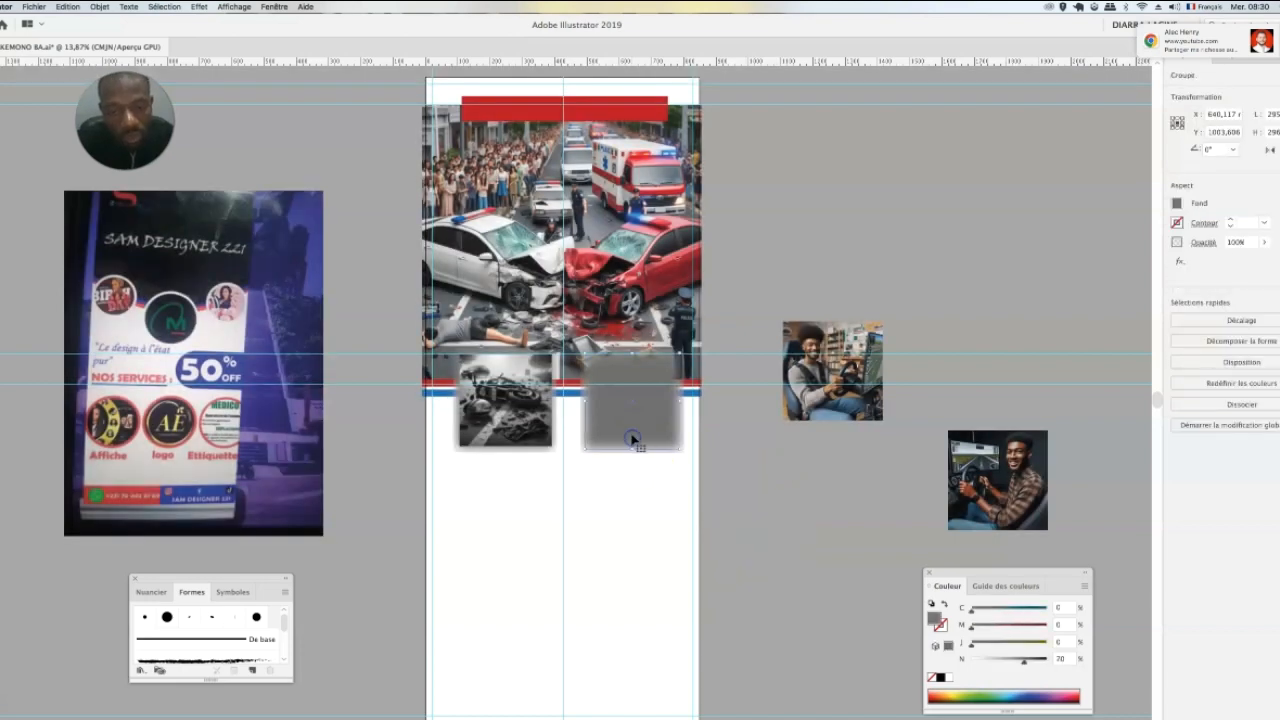
double_click(628, 430)
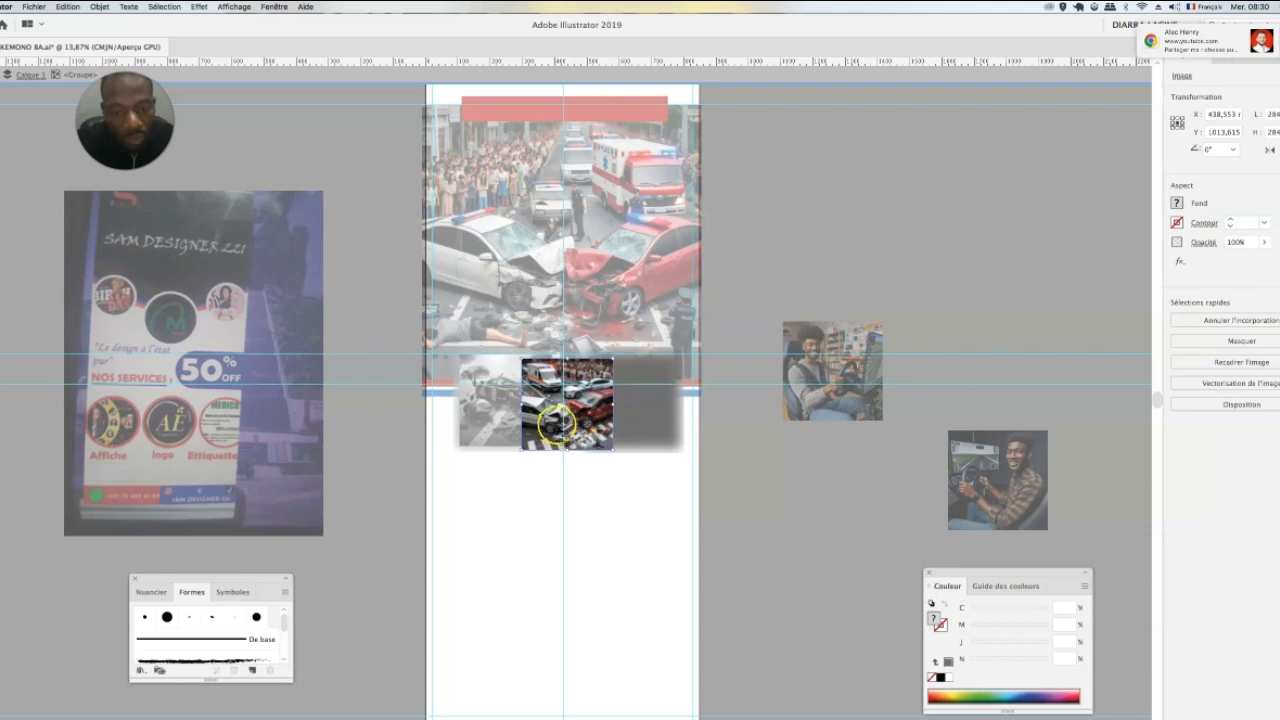
left_click_drag(584, 425, 648, 422)
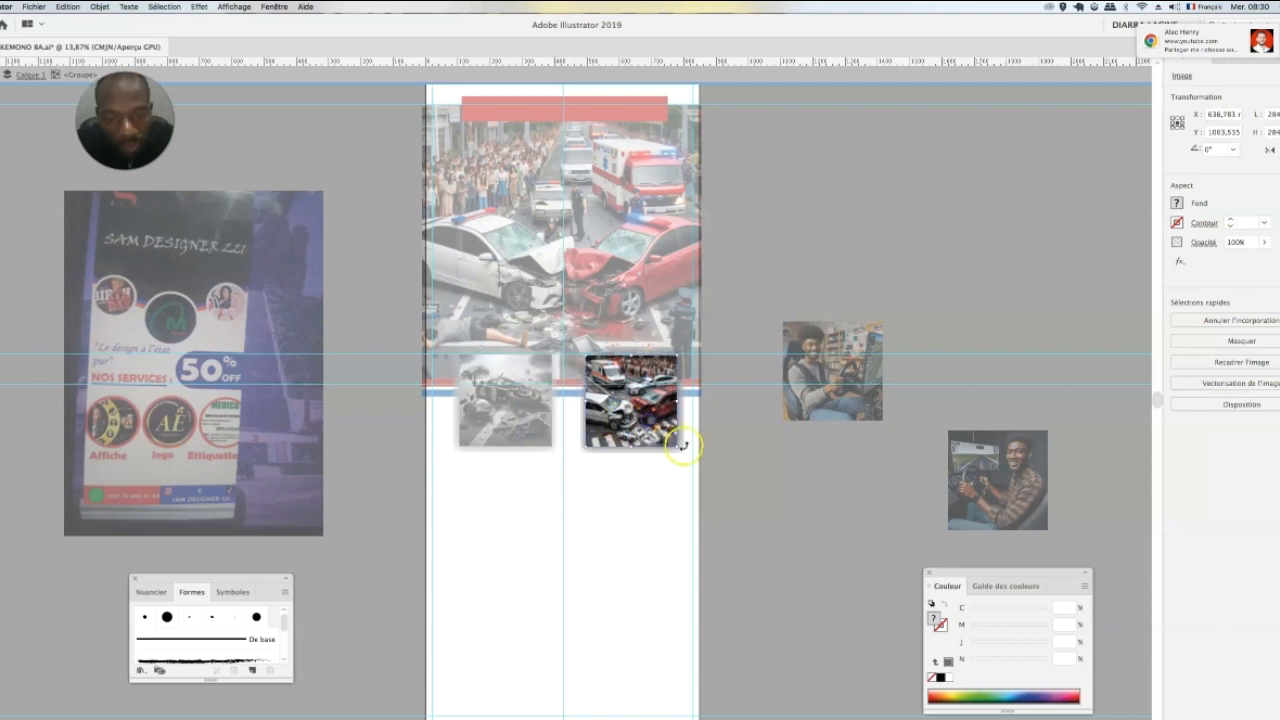
key("Left")
key("Left")
key("Left")
key("Left")
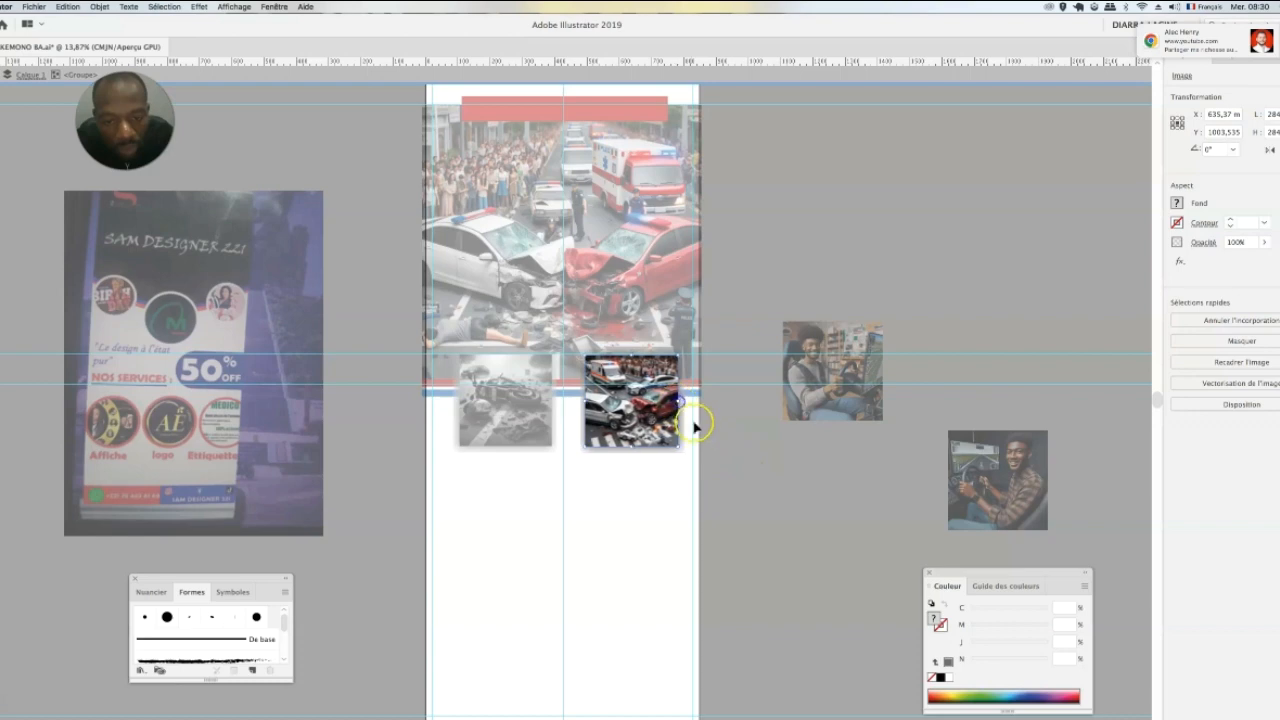
double_click(754, 463)
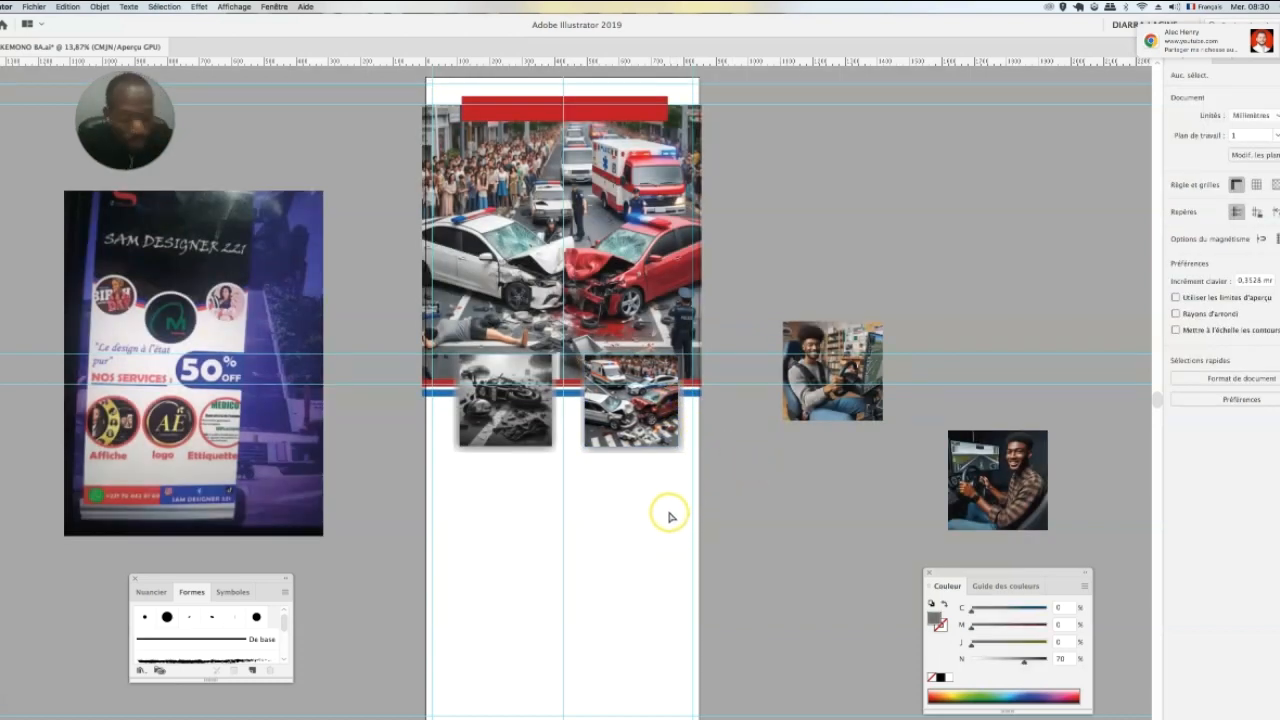
Step: Try stretching the blue band behind the small photos to about 425 mm high and filling it with red
left_click(440, 396)
left_click_drag(562, 396, 562, 525)
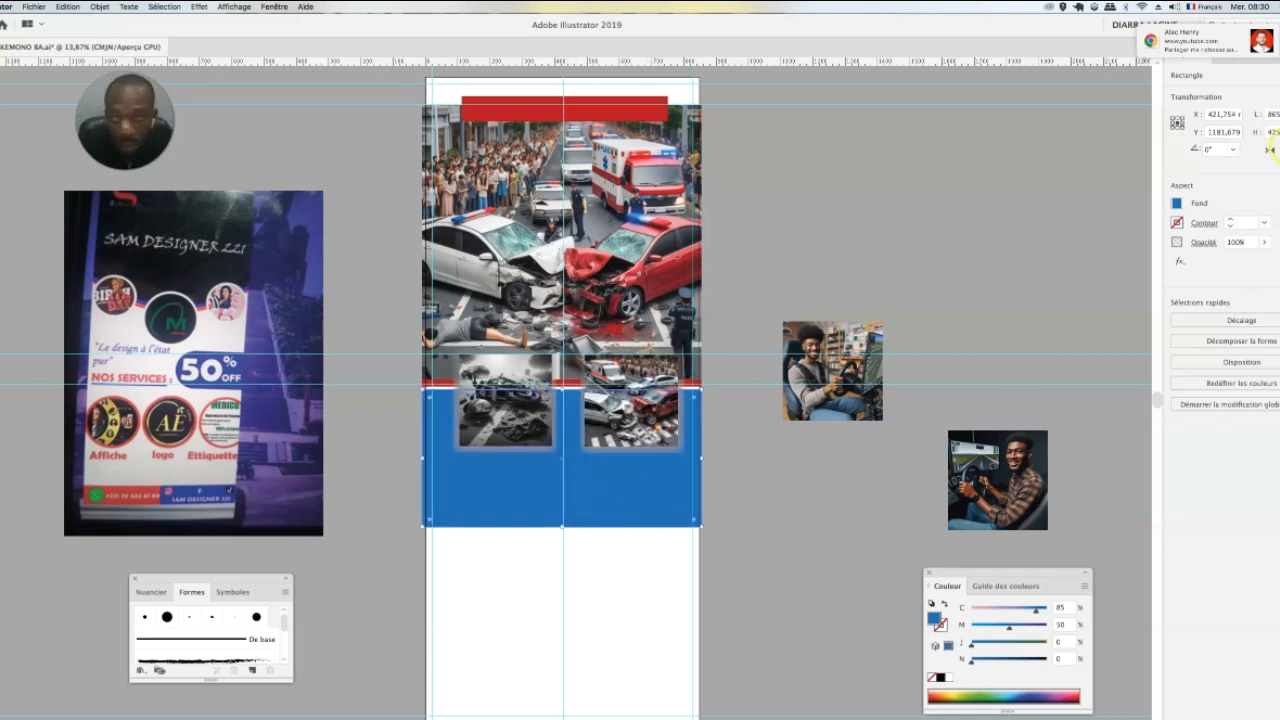
left_click(1177, 204)
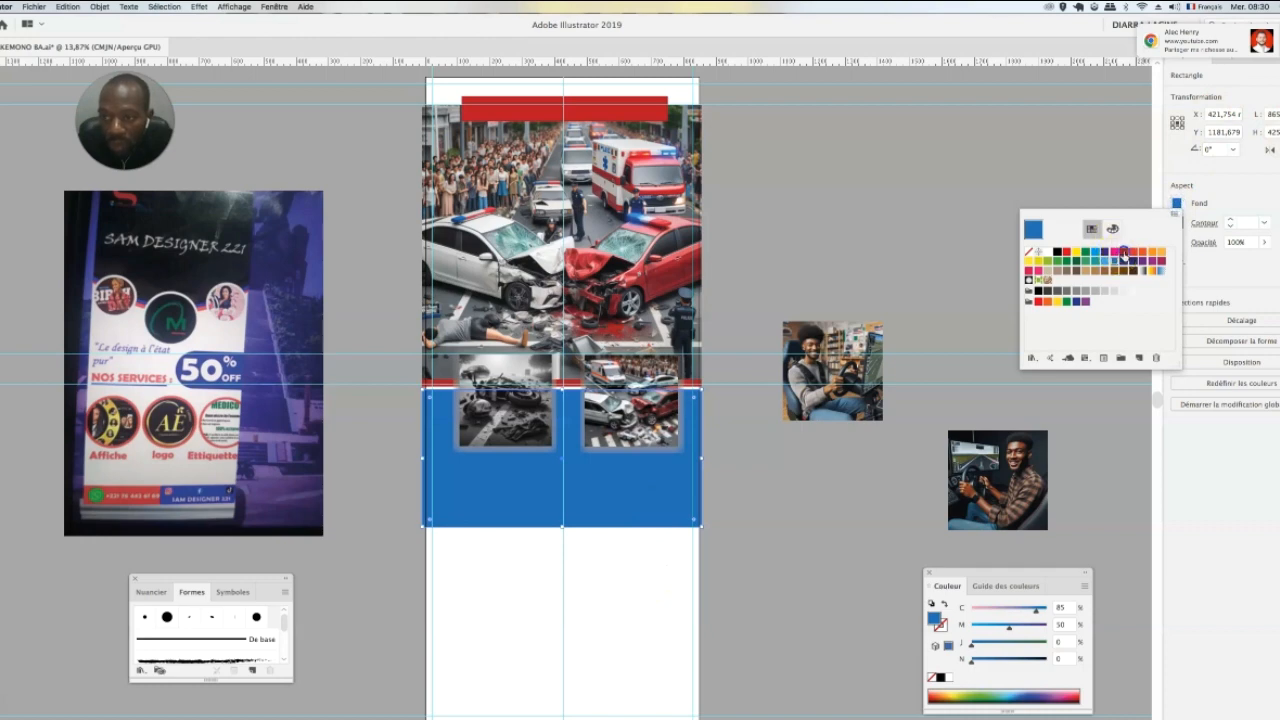
left_click(1124, 254)
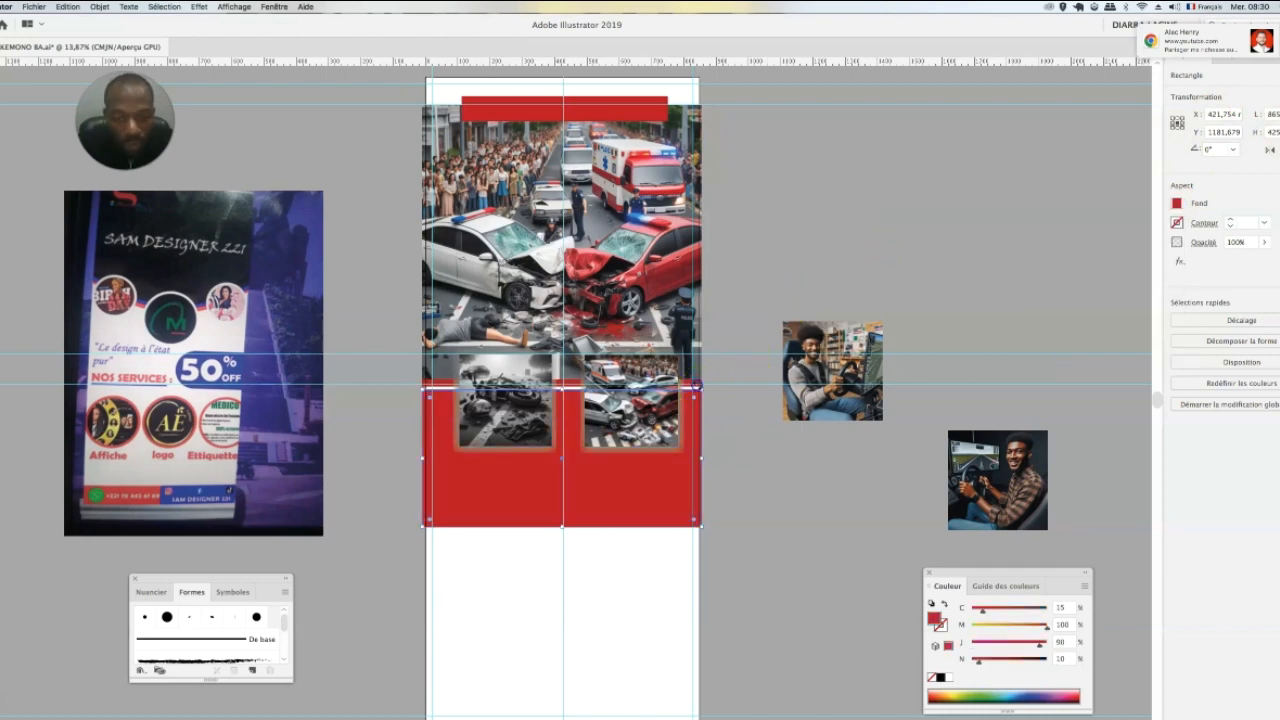
Step: Try filling the thin red band above the white stripe with blue
left_click(687, 383)
left_click(1177, 204)
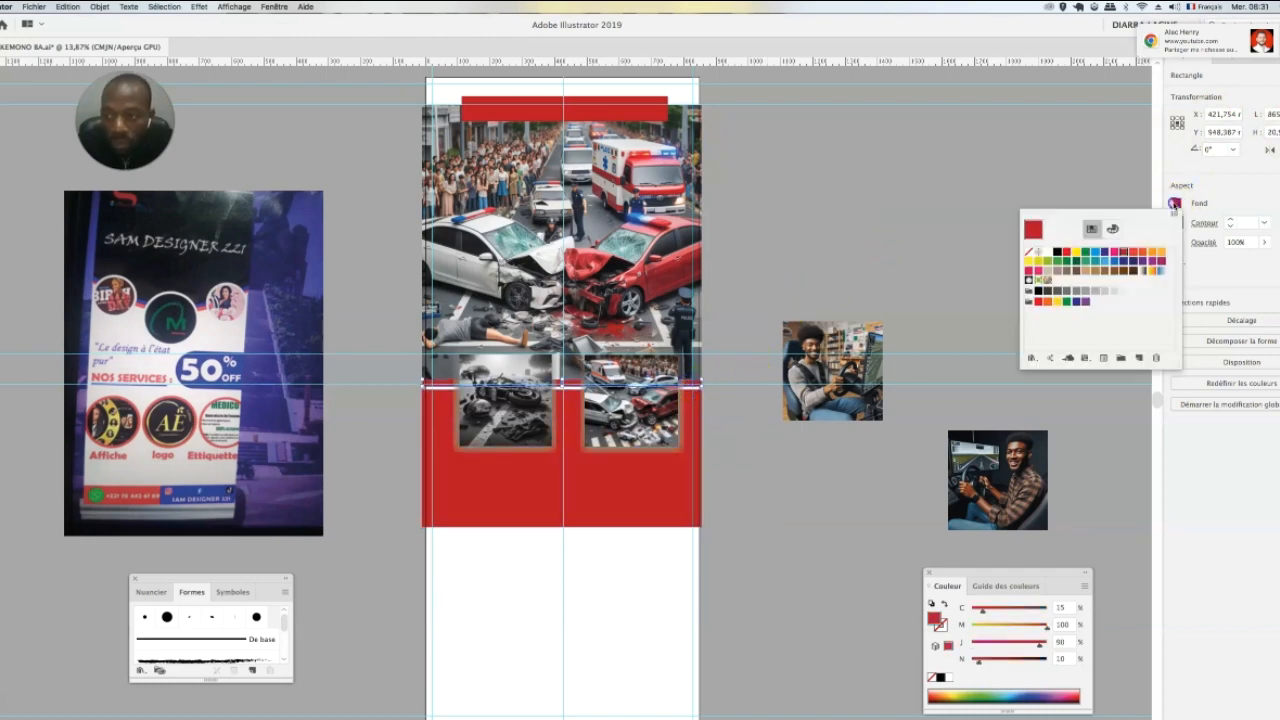
left_click(1115, 262)
left_click(914, 165)
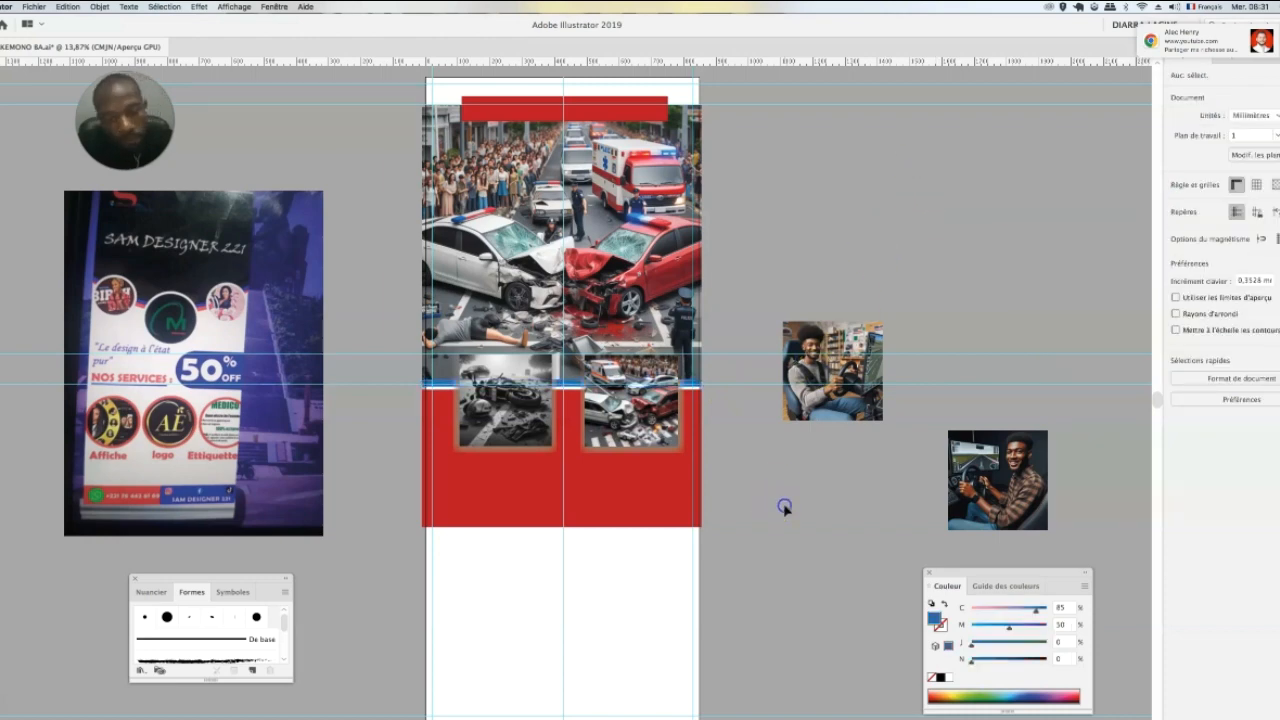
Step: Undo the recolouring and stretching of the two bands and deselect everything
key("super+z")
key("super+z")
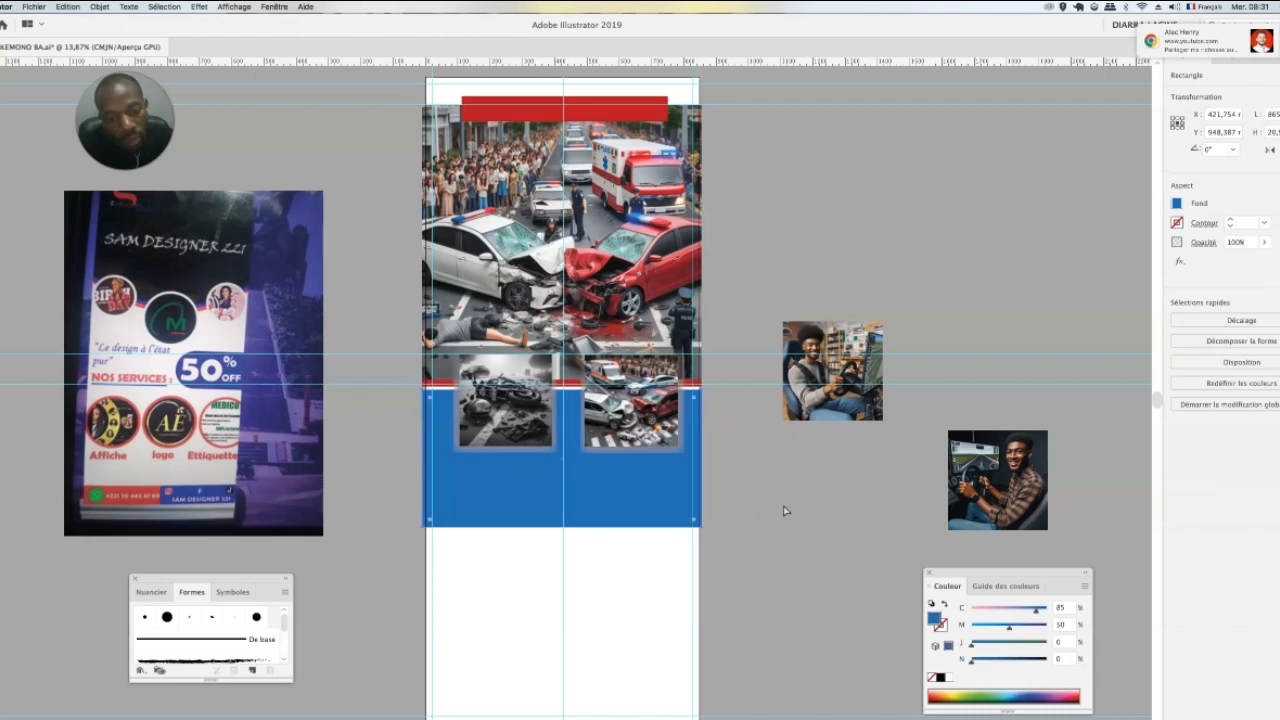
left_click(785, 484)
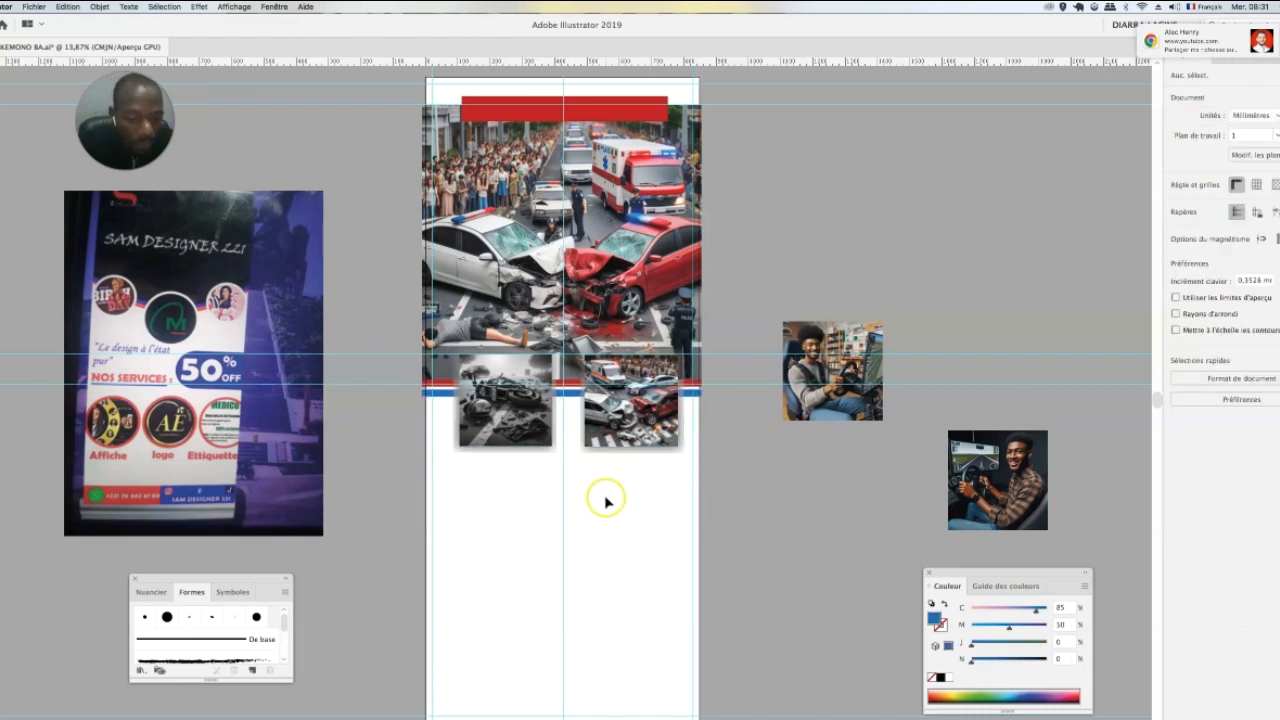
Step: Draw a rectangle about 851 × 364 mm in the header bar's red across the lower banner and move it off the artboard
left_click(504, 109)
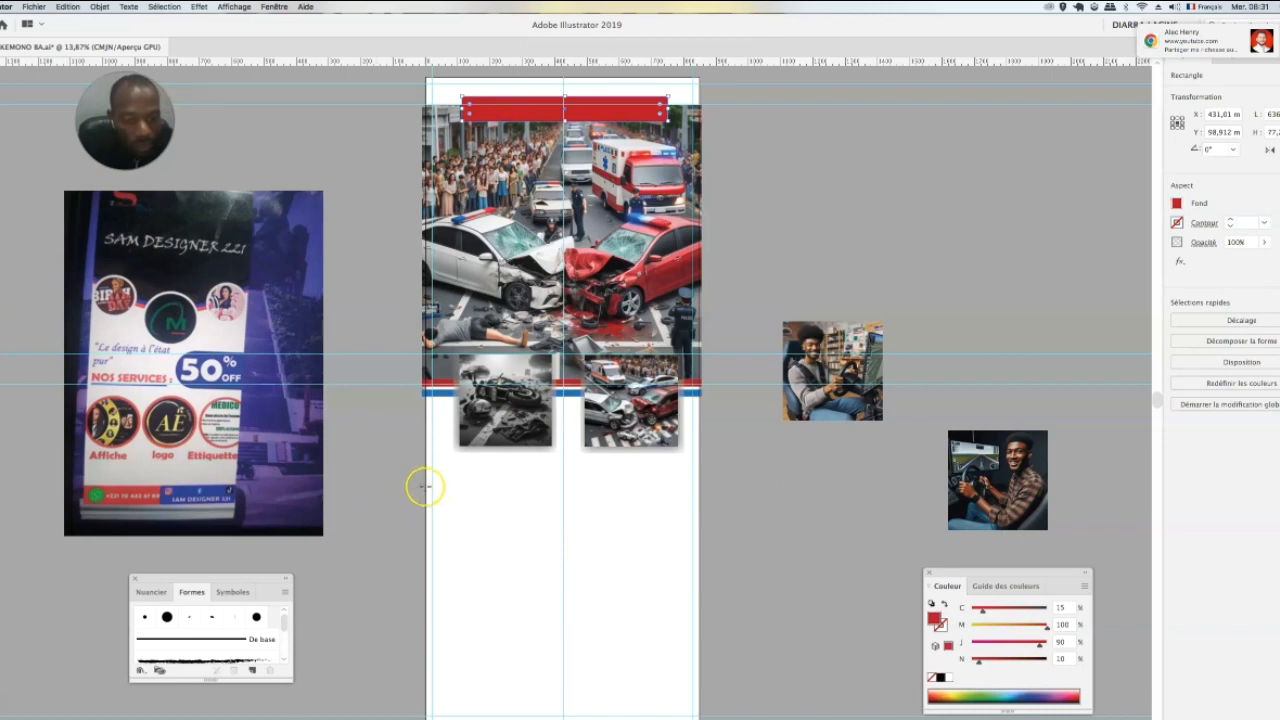
left_click_drag(424, 486, 700, 604)
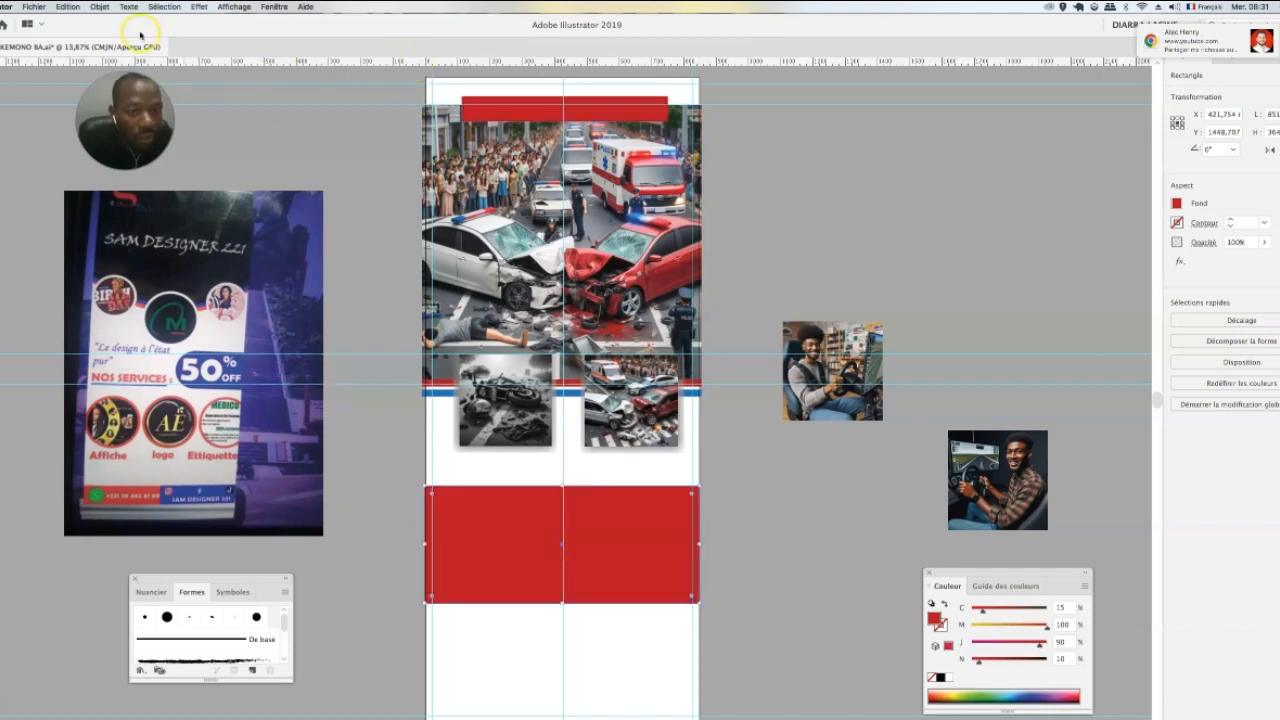
left_click_drag(523, 543, 911, 262)
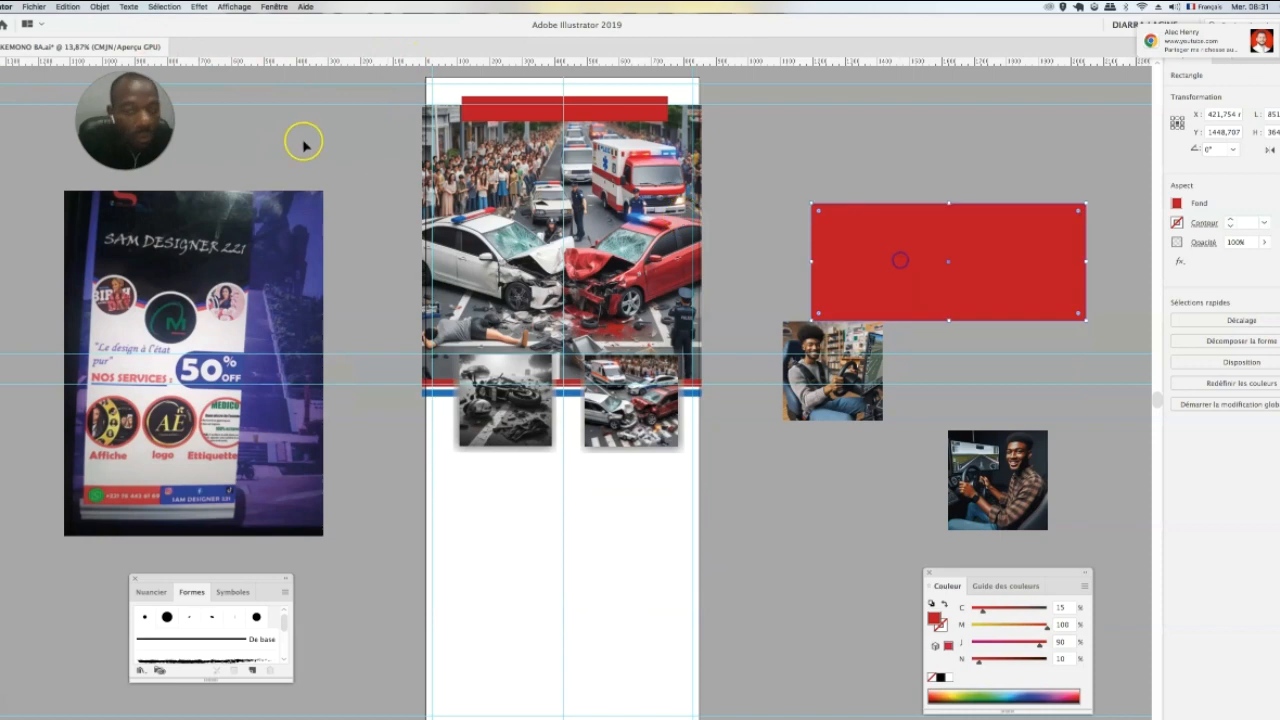
Step: Open the flyer document FLYERS PAE ABCDE.ai
left_click(32, 7)
mouse_move(167, 52)
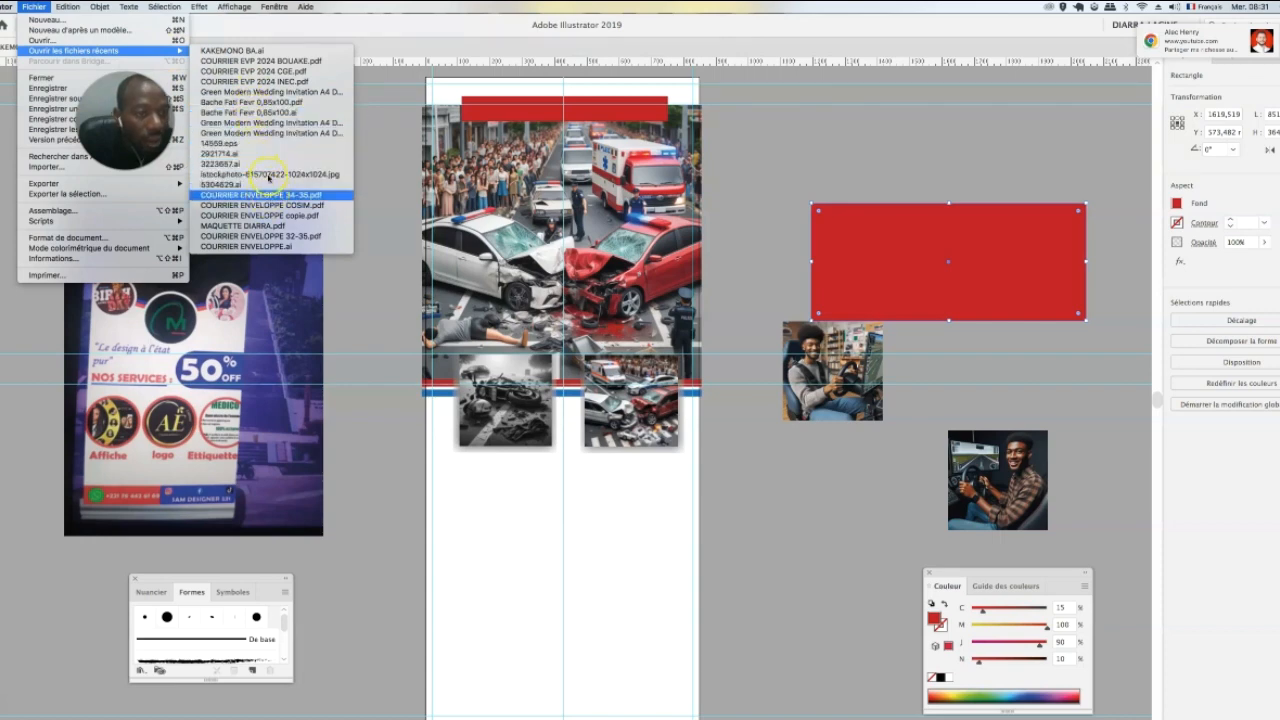
left_click(264, 51)
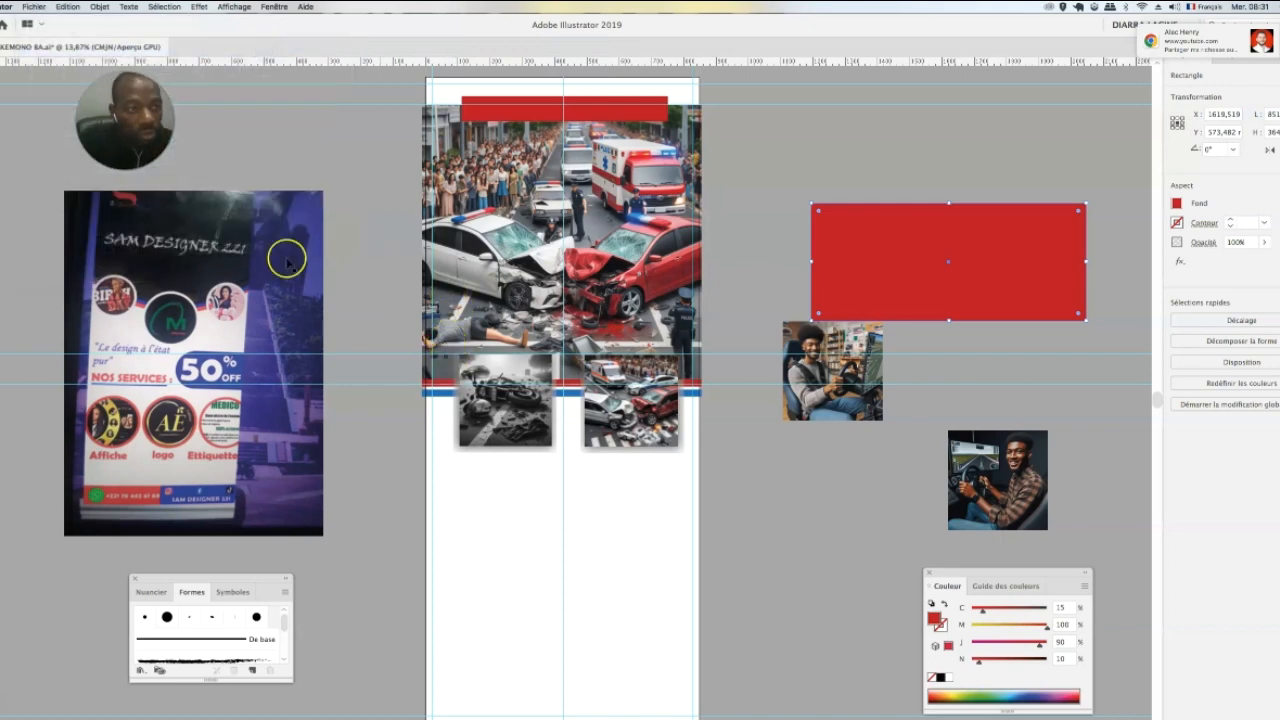
left_click(31, 7)
left_click(389, 150)
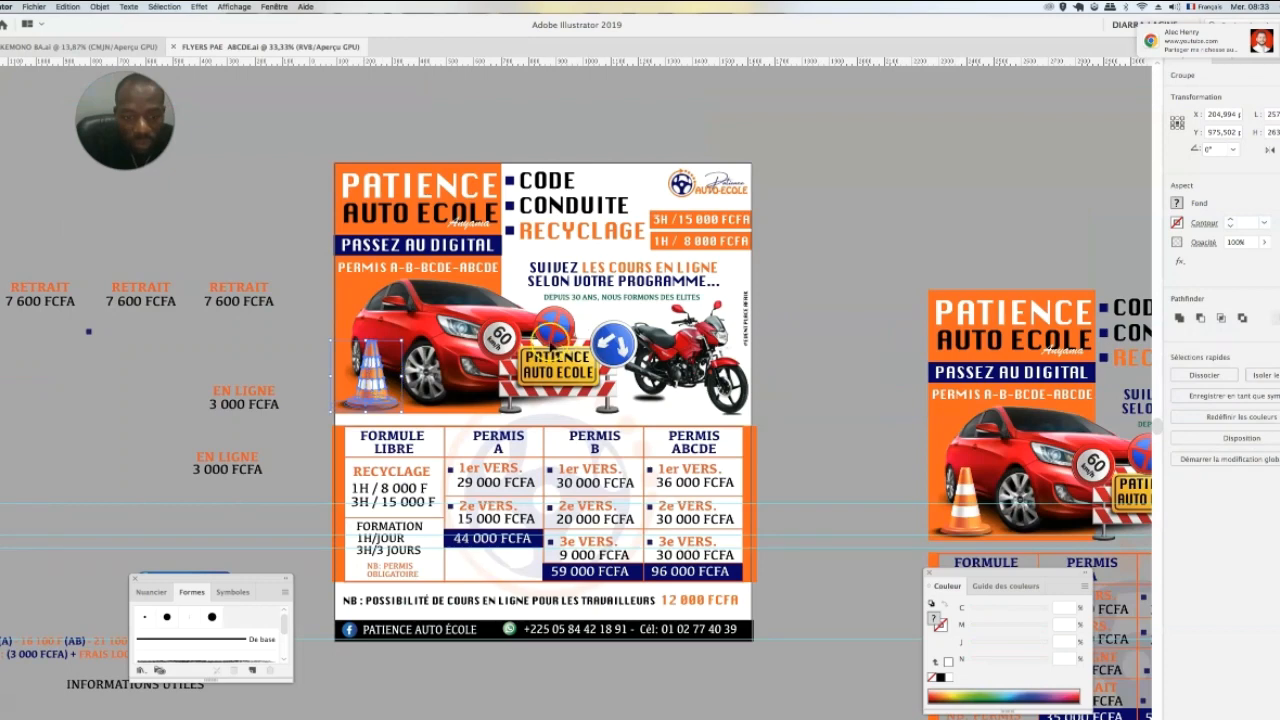
Step: Copy the flyer's traffic cone and road sign barrier into KAKEMONO BA.ai and place them side by side near the banner's lower end
left_click(560, 340)
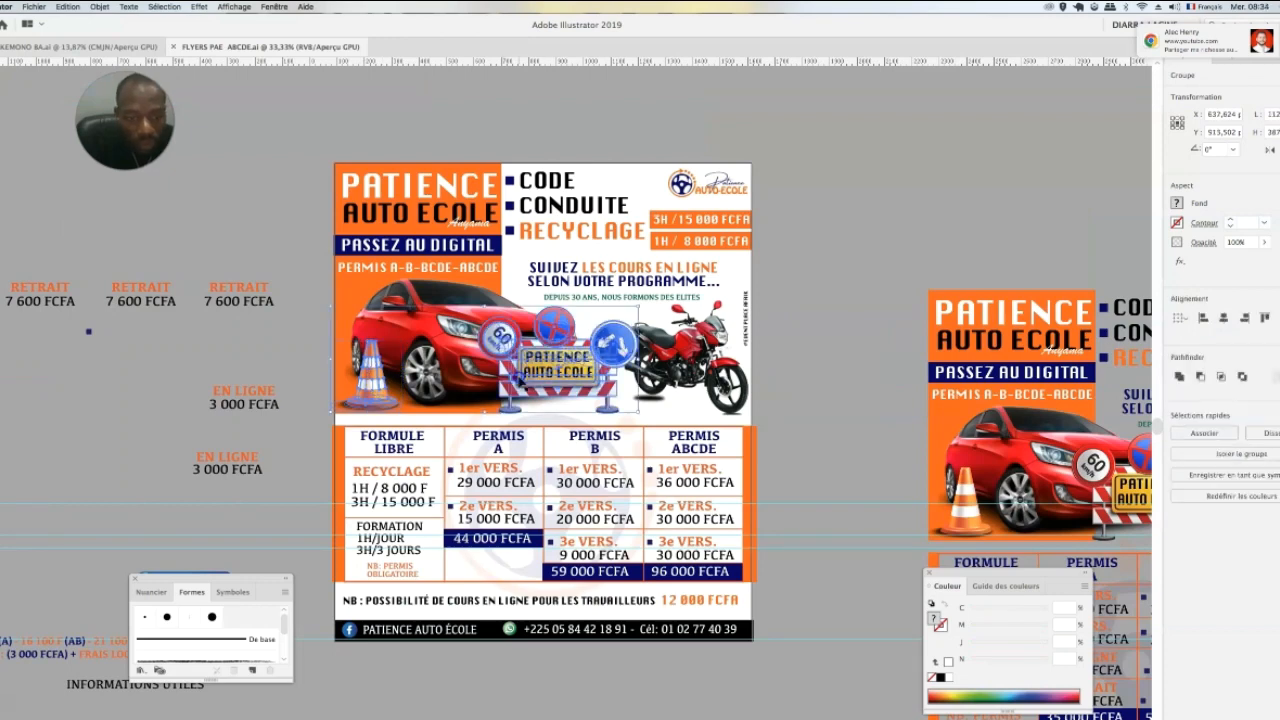
left_click(35, 46)
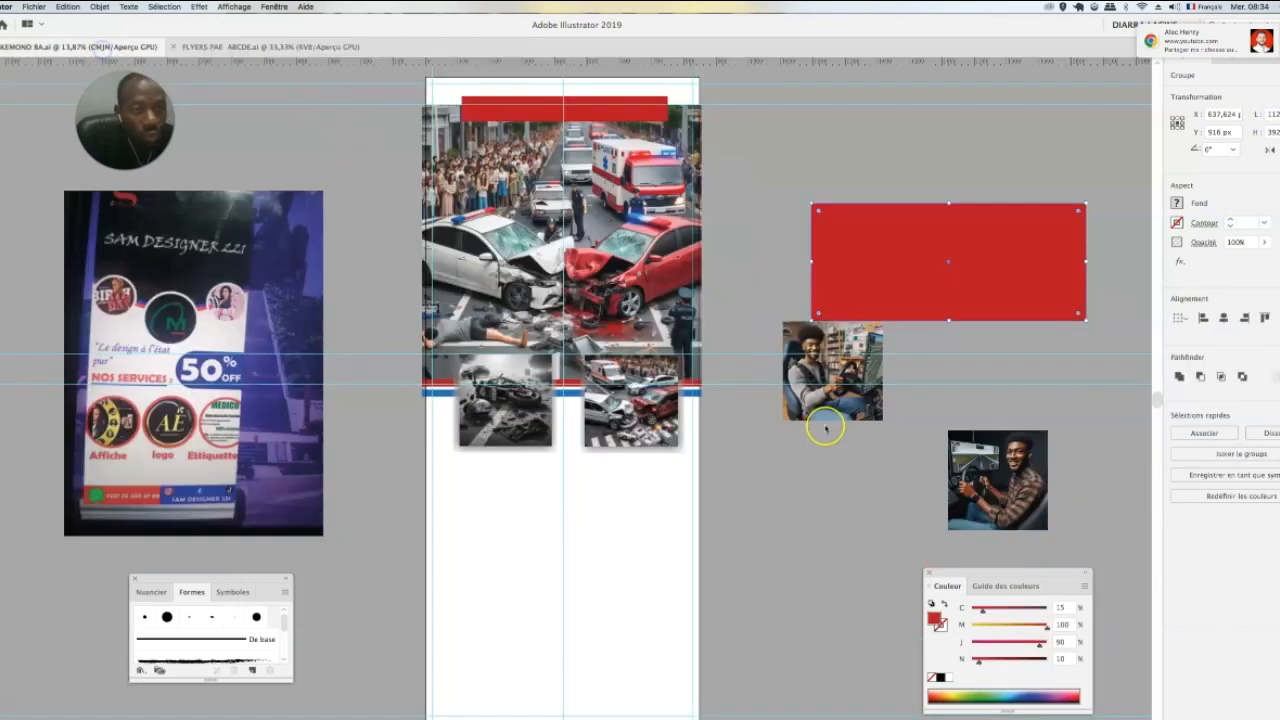
left_click(778, 532)
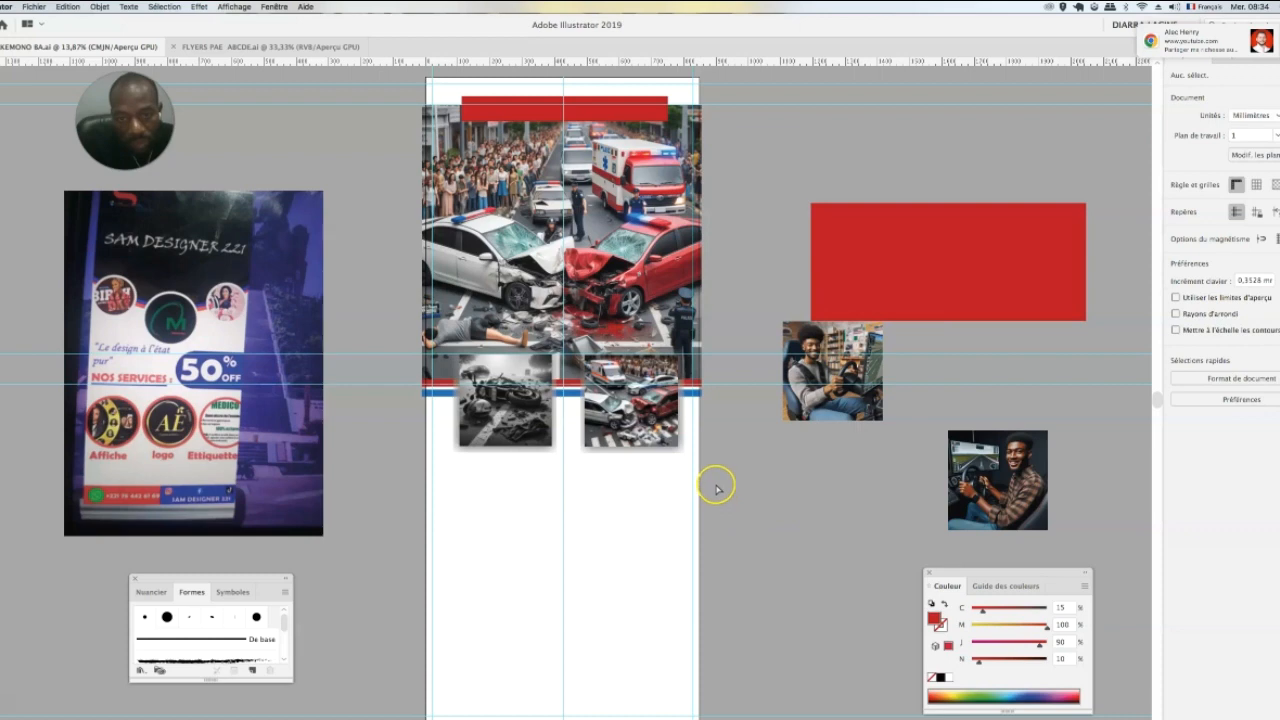
key("super+v")
left_click_drag(630, 427, 880, 566)
left_click_drag(771, 466, 705, 627)
left_click(896, 541)
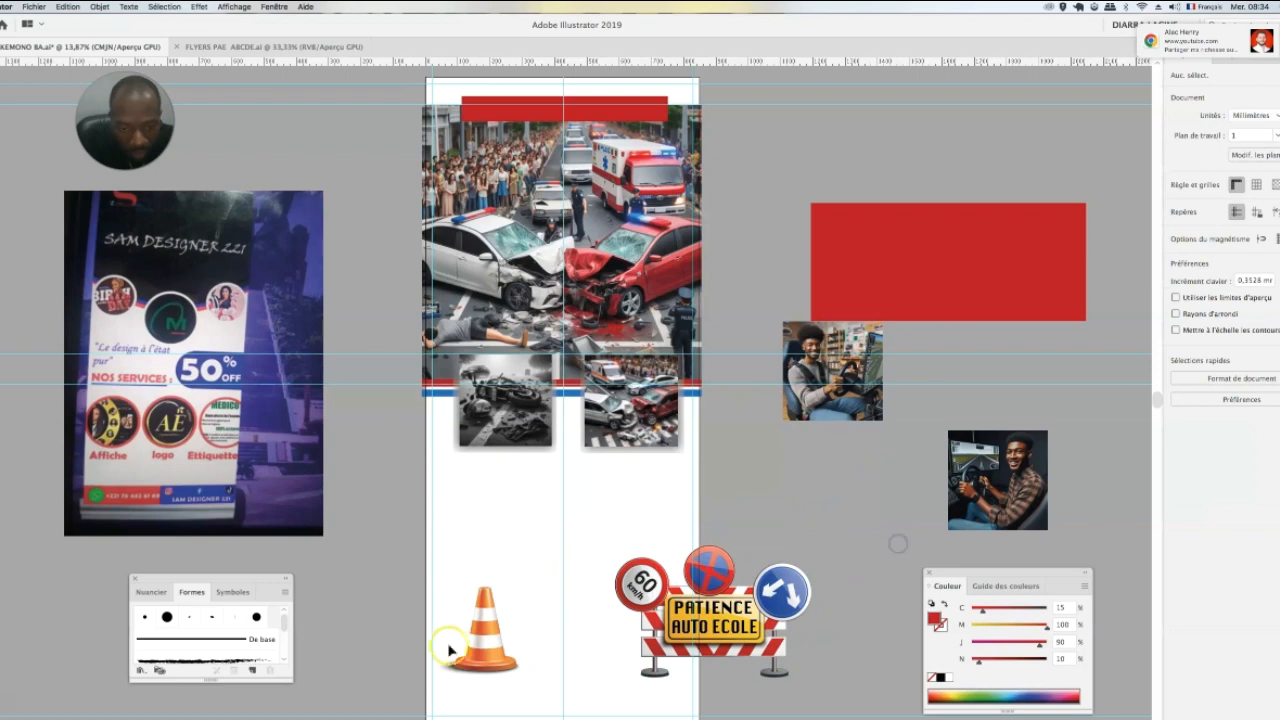
Step: Draw a full-width bar about 850 × 95 mm along the banner's lower edge and fill it with black
left_click(500, 652)
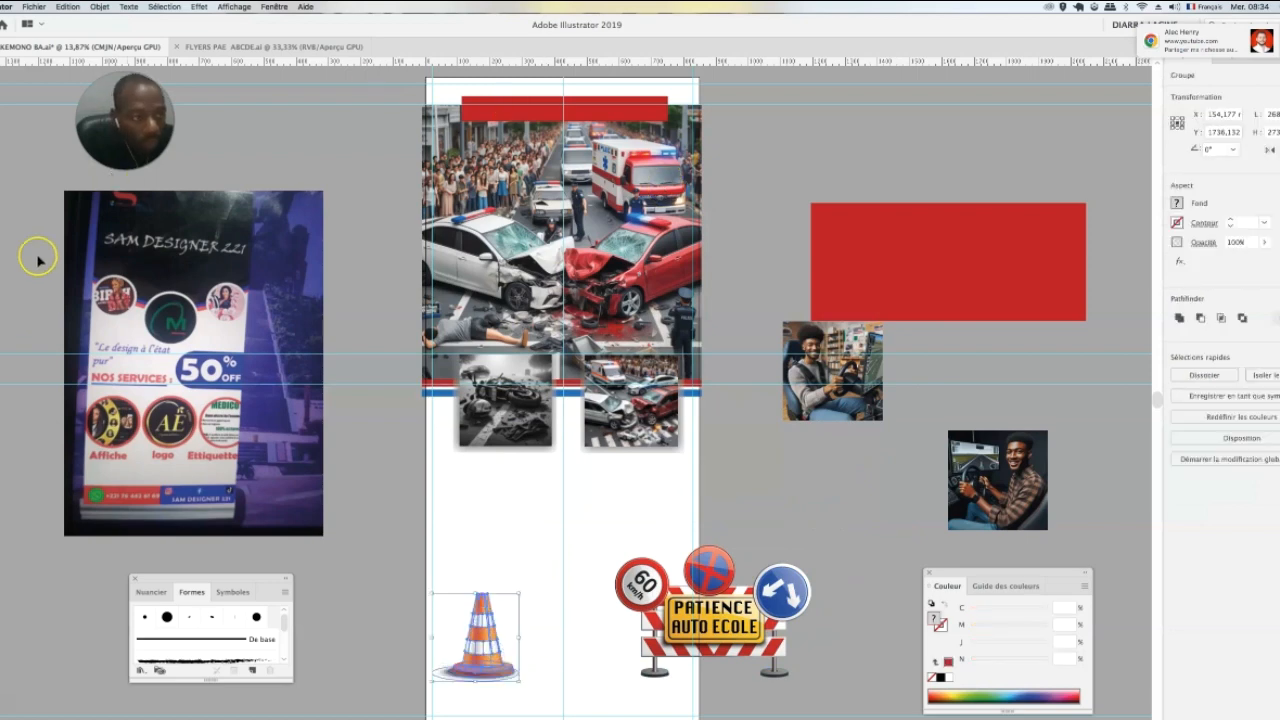
scroll(354, 366, "down", 1)
left_click(374, 489)
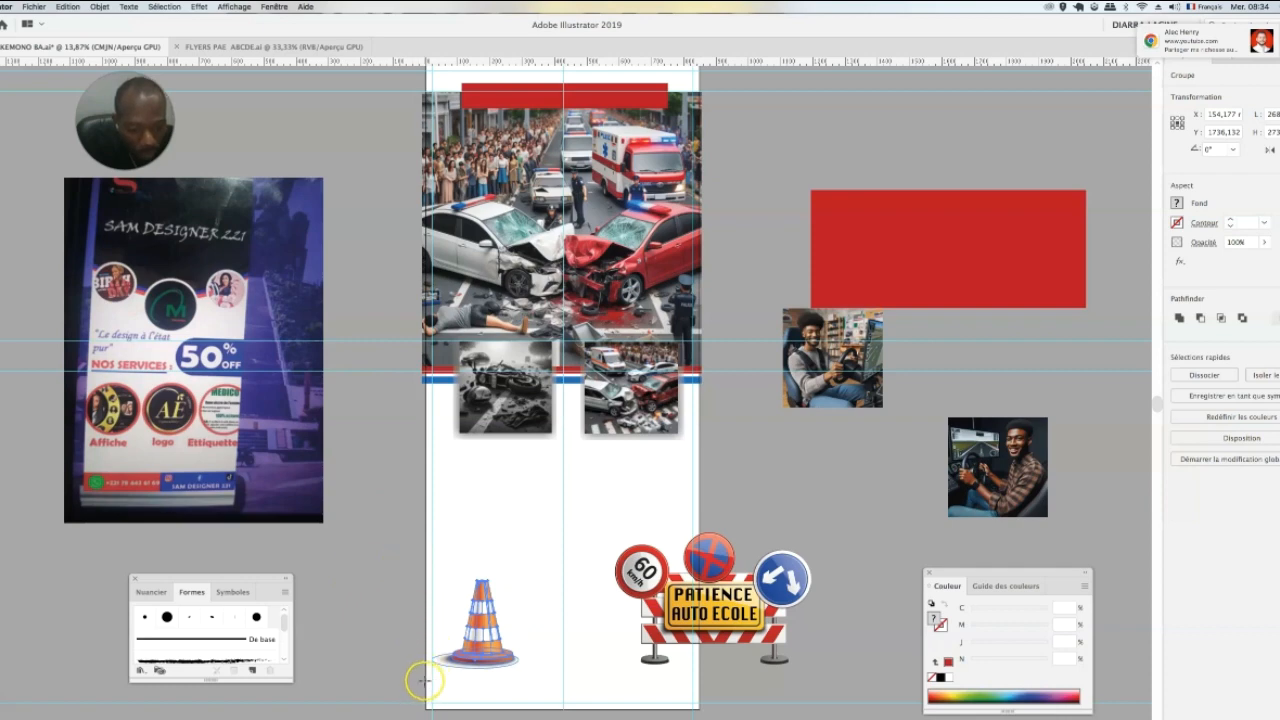
left_click_drag(430, 687, 670, 708)
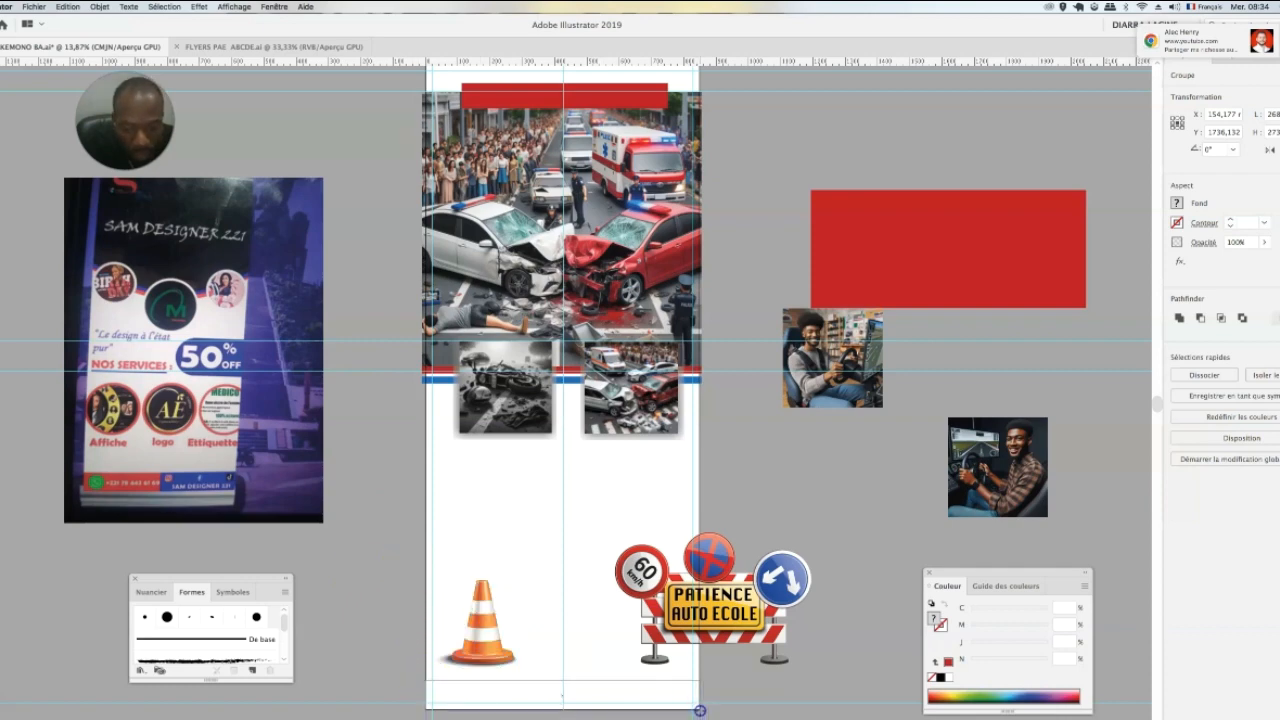
left_click_drag(700, 711, 699, 710)
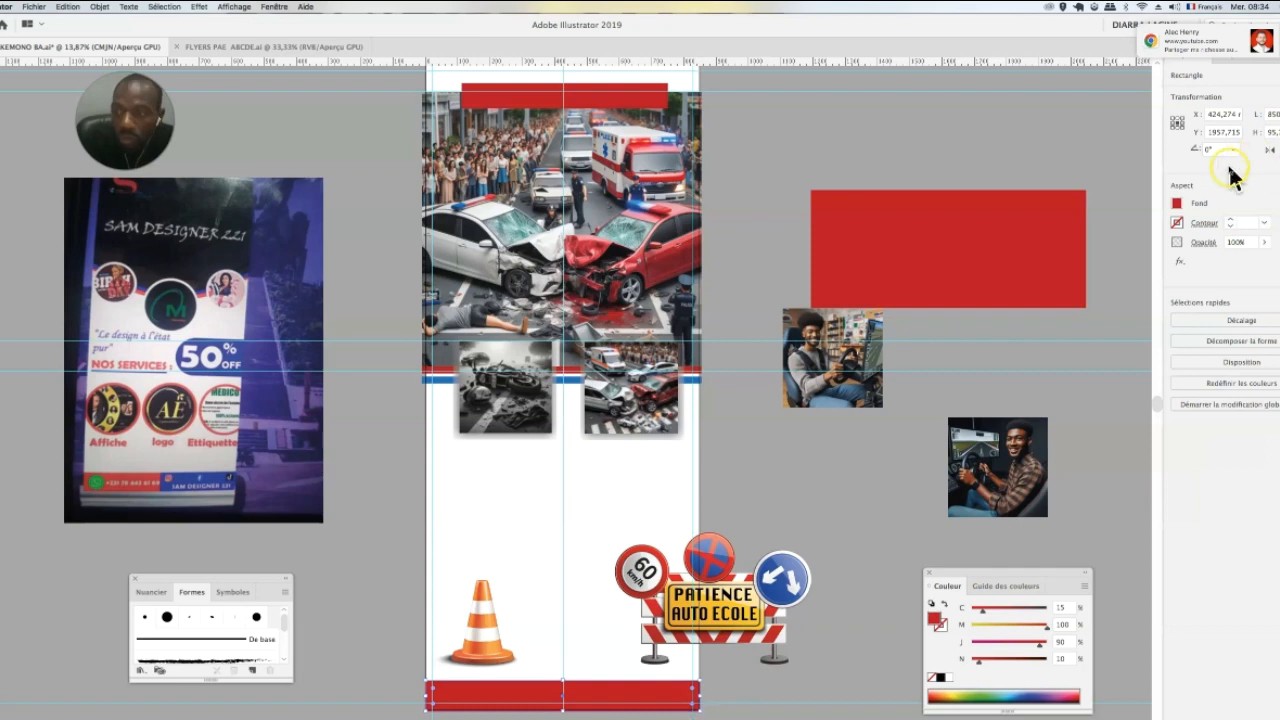
left_click(1177, 204)
left_click(1058, 252)
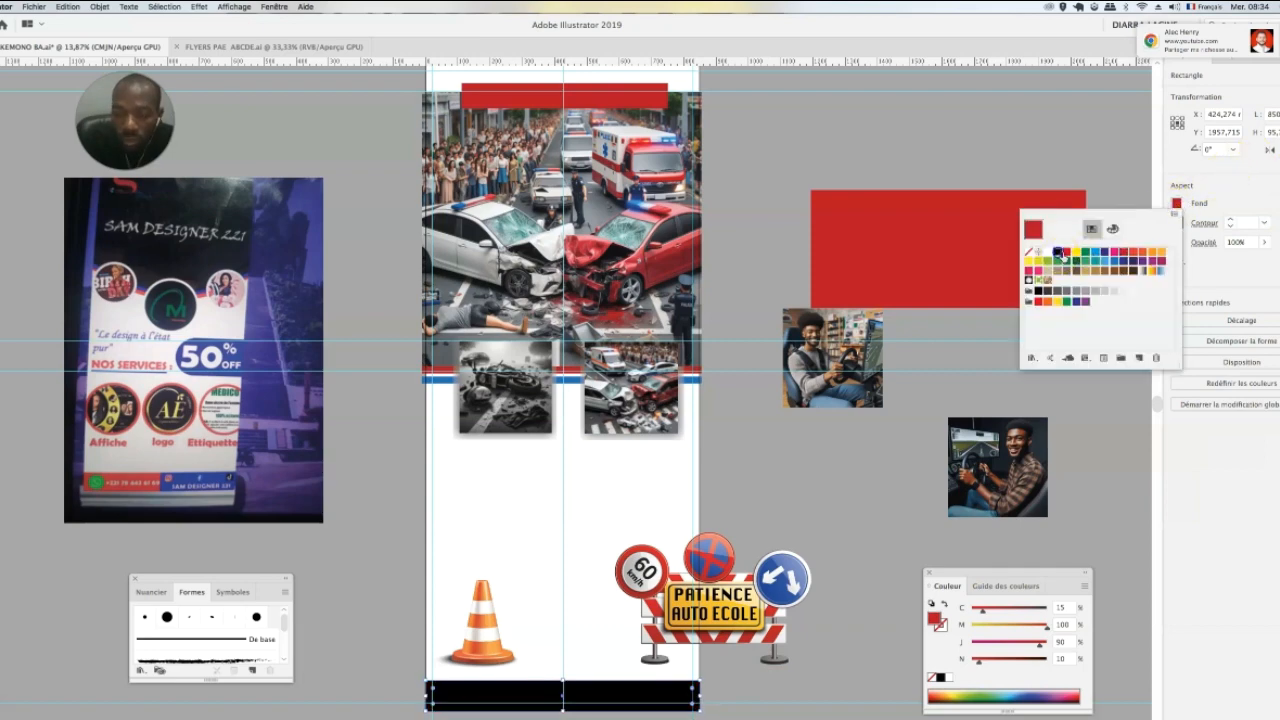
Step: Reduce the black footer bar's height slightly from its upper edge and save the document
left_click(322, 130)
left_click(617, 316)
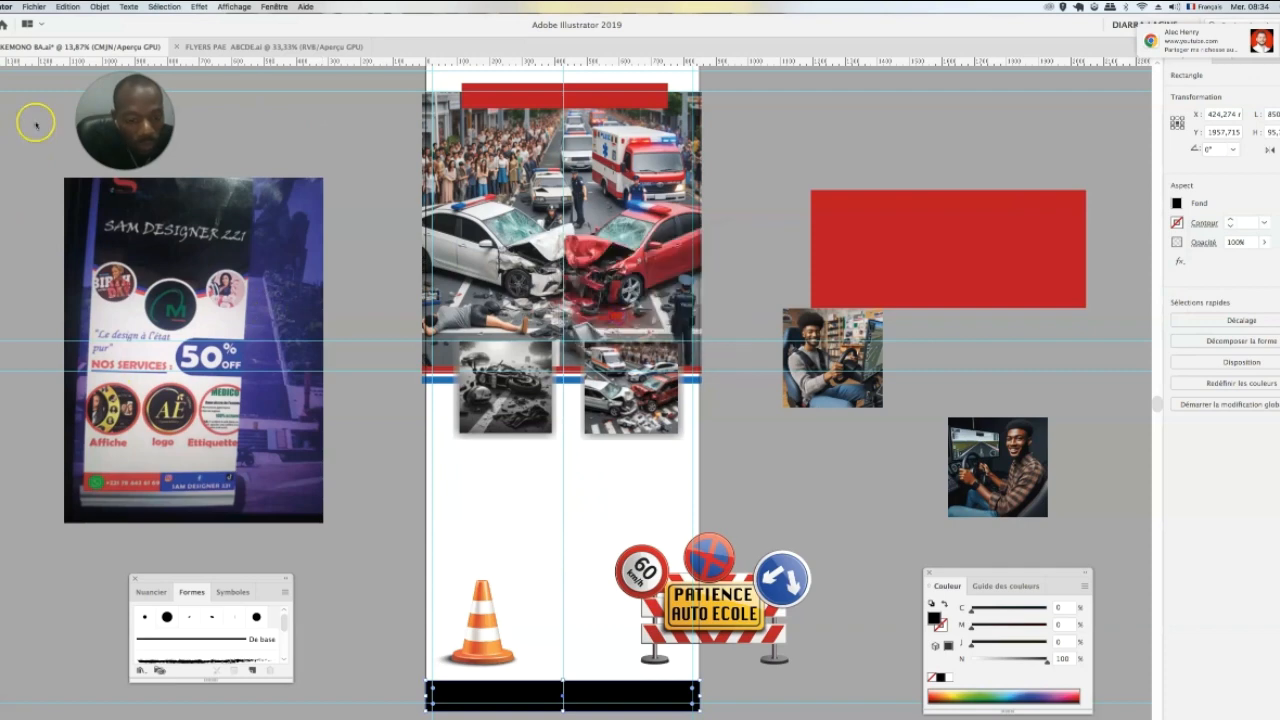
left_click_drag(564, 680, 565, 690)
left_click(570, 652)
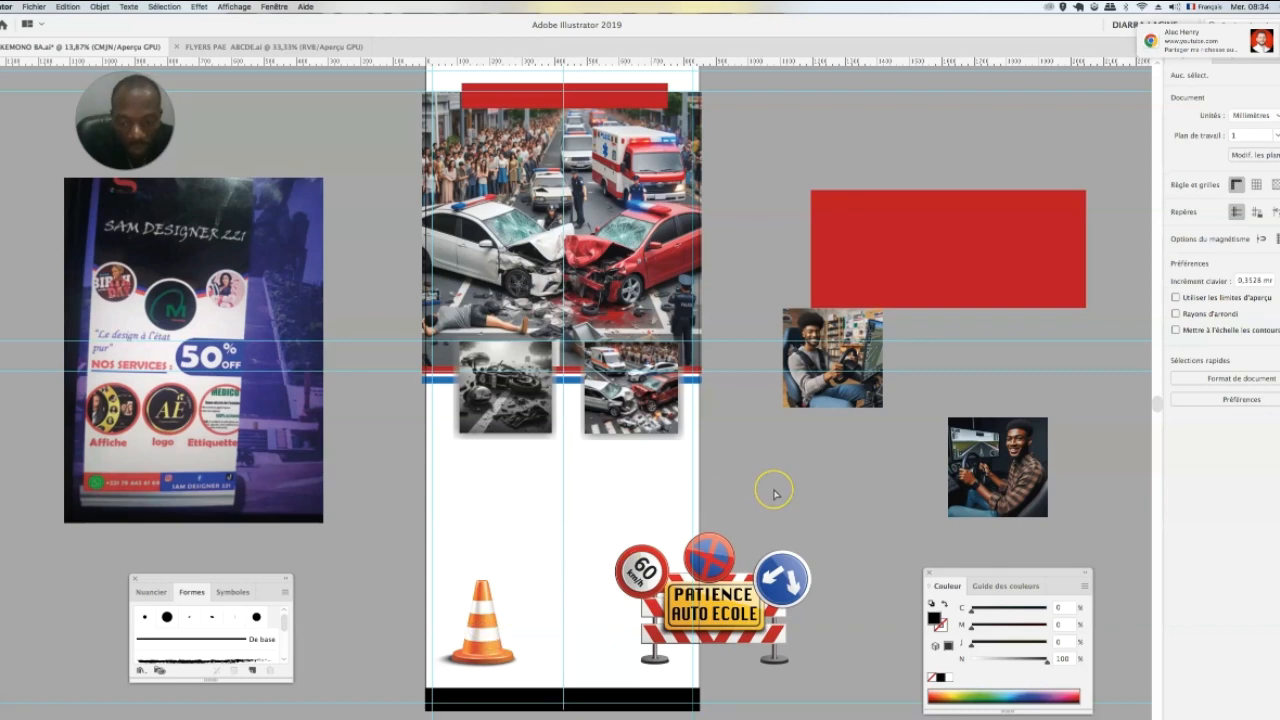
key("super+s")
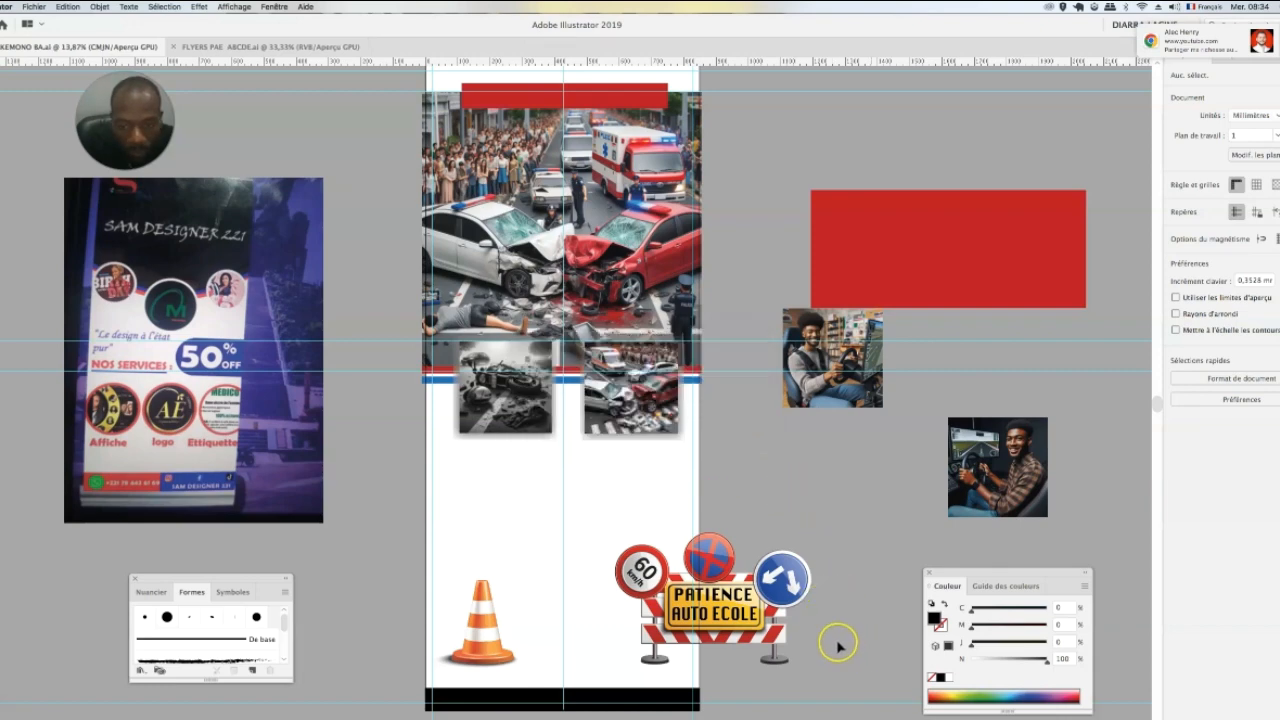
Step: Enlarge the road sign barrier to about 609 mm wide and place it beside the traffic cone above the black bar
left_click(698, 610)
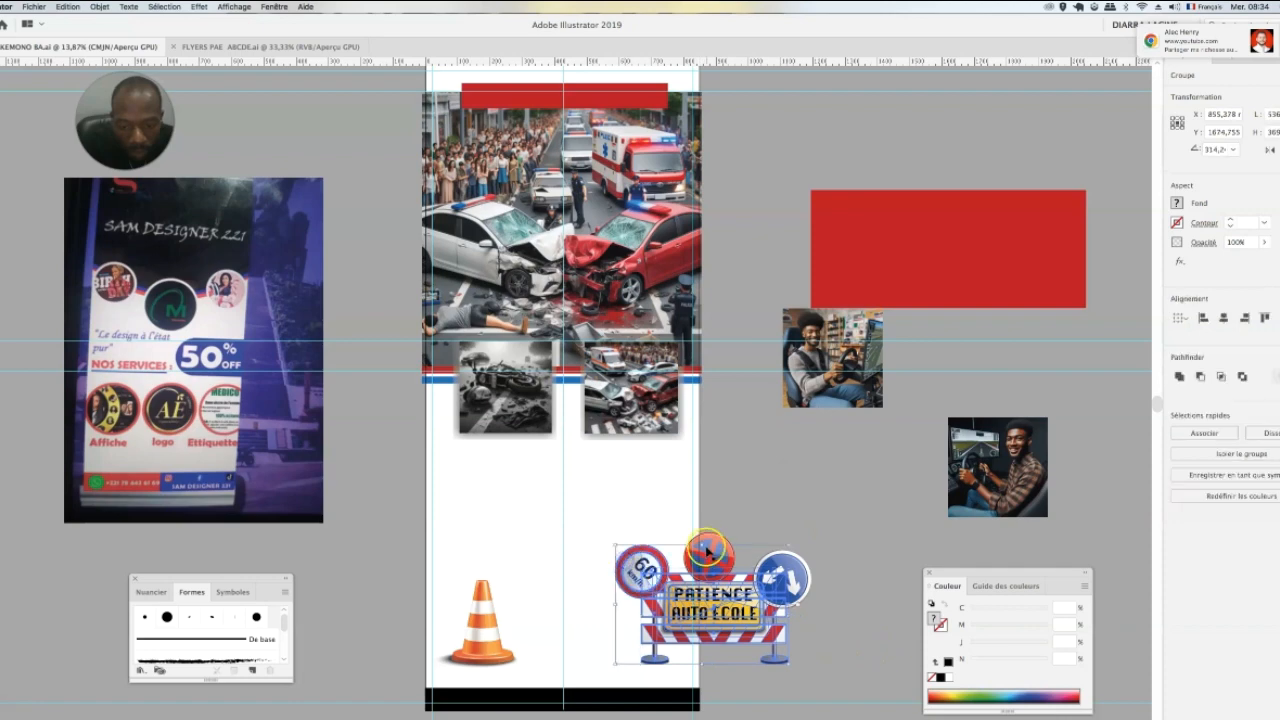
left_click_drag(742, 592, 652, 618)
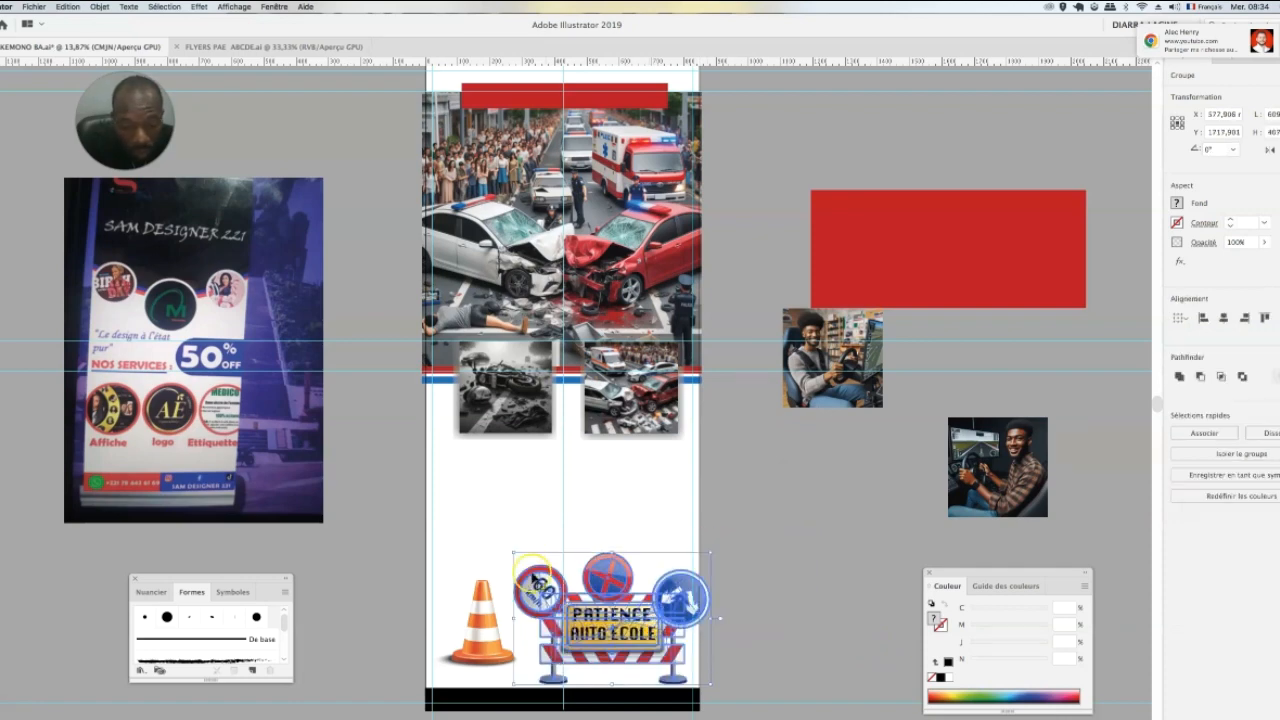
Step: Enlarge the road sign barrier to about 633 mm wide, then shift it and the traffic cone slightly to fit side by side above the black bar
left_click_drag(589, 607, 494, 548)
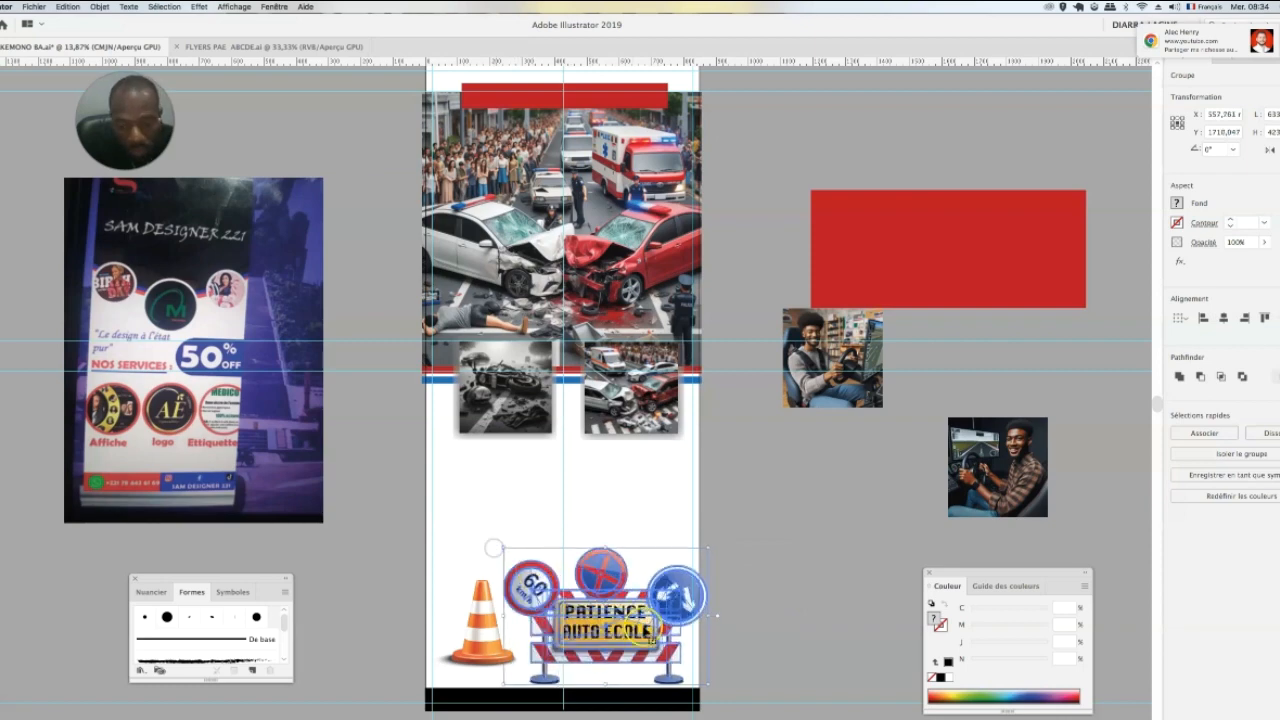
mouse_move(648, 632)
left_mouse_down()
mouse_move(630, 644)
mouse_move(638, 634)
left_mouse_up()
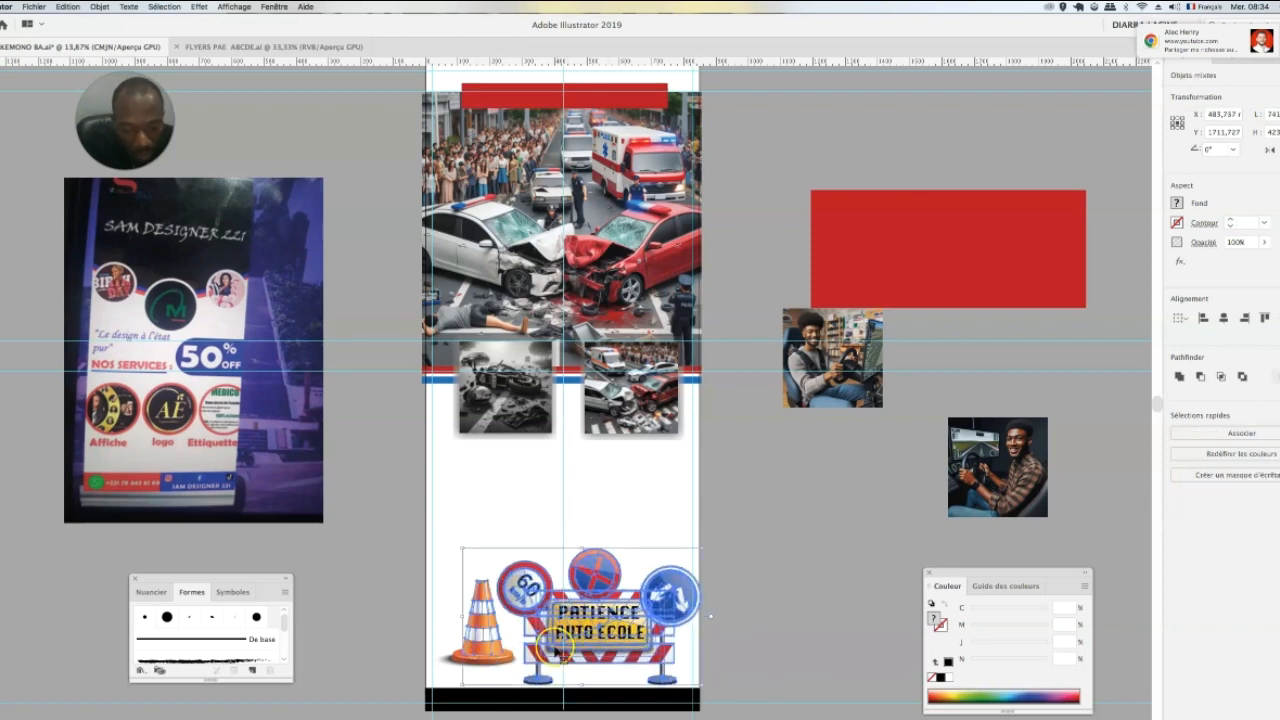
left_click(385, 680)
left_click_drag(464, 646, 455, 660)
left_click_drag(510, 588, 512, 585)
left_click(780, 514)
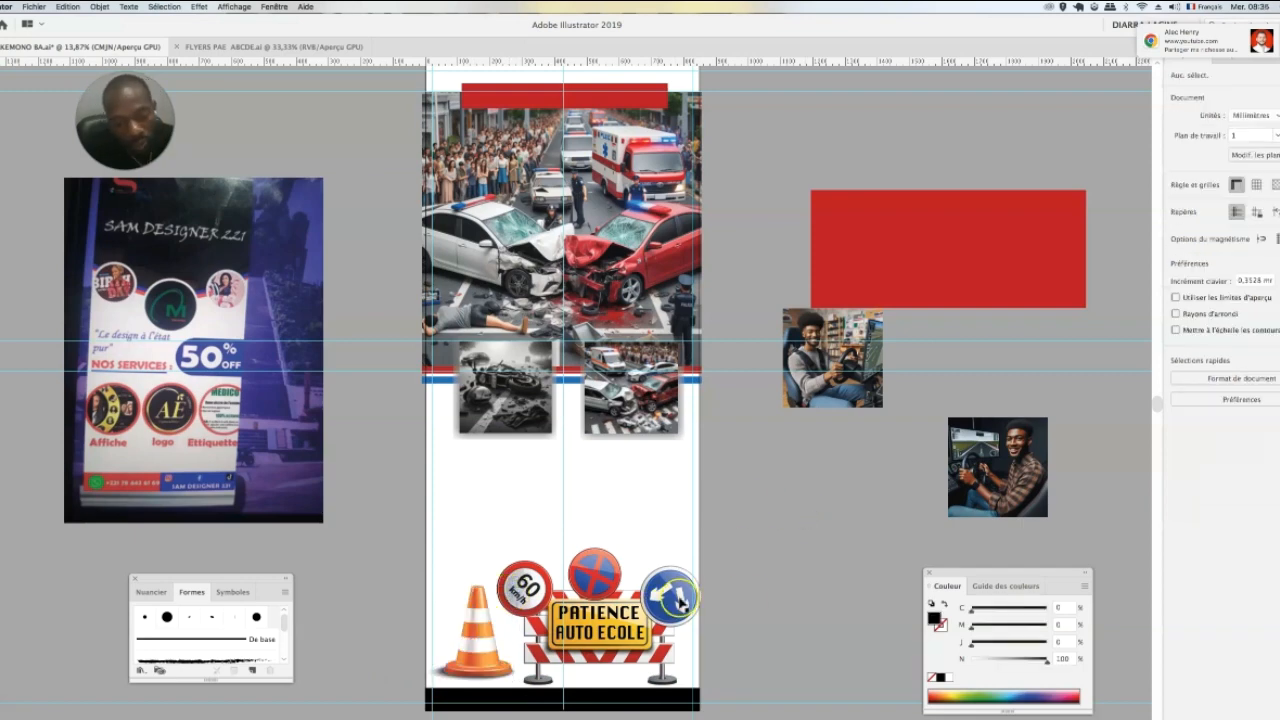
Step: Replace the barrier's blue arrow sign with its no-stopping sign by deleting the former and moving the latter over the right post, then save
left_click(665, 600)
key("Delete")
left_click_drag(595, 572, 667, 576)
left_click(795, 558)
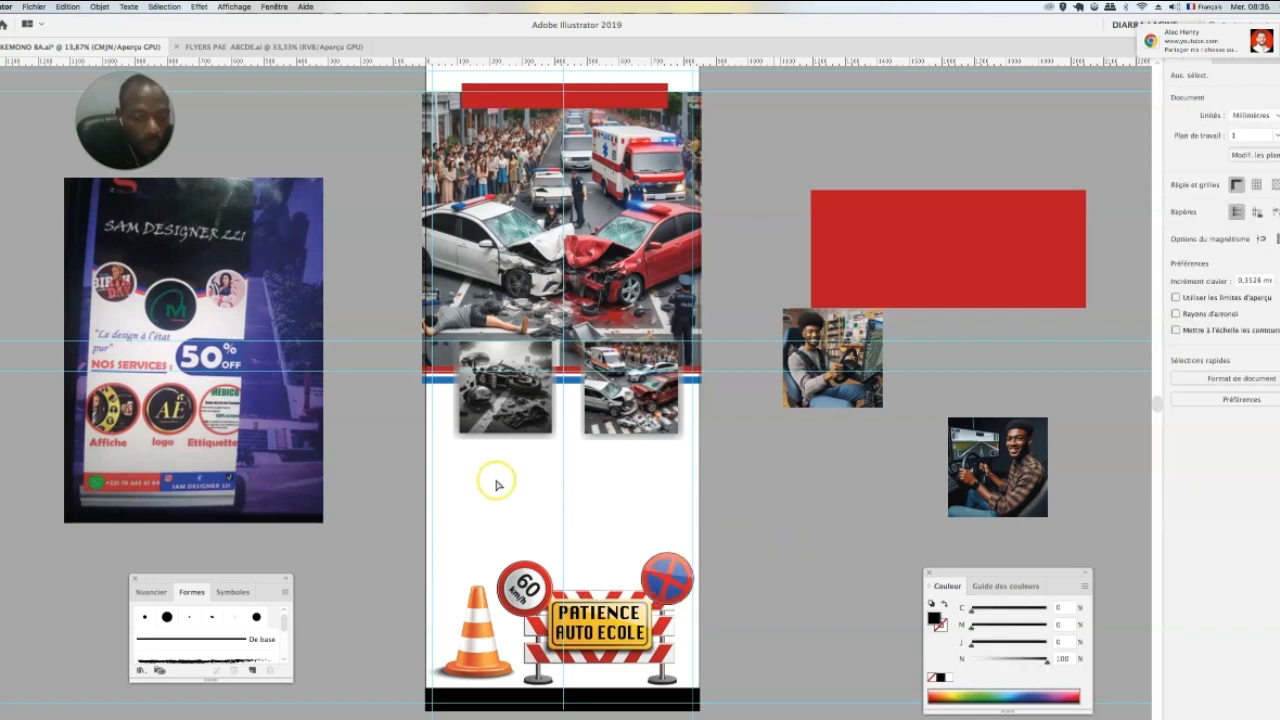
key("super+s")
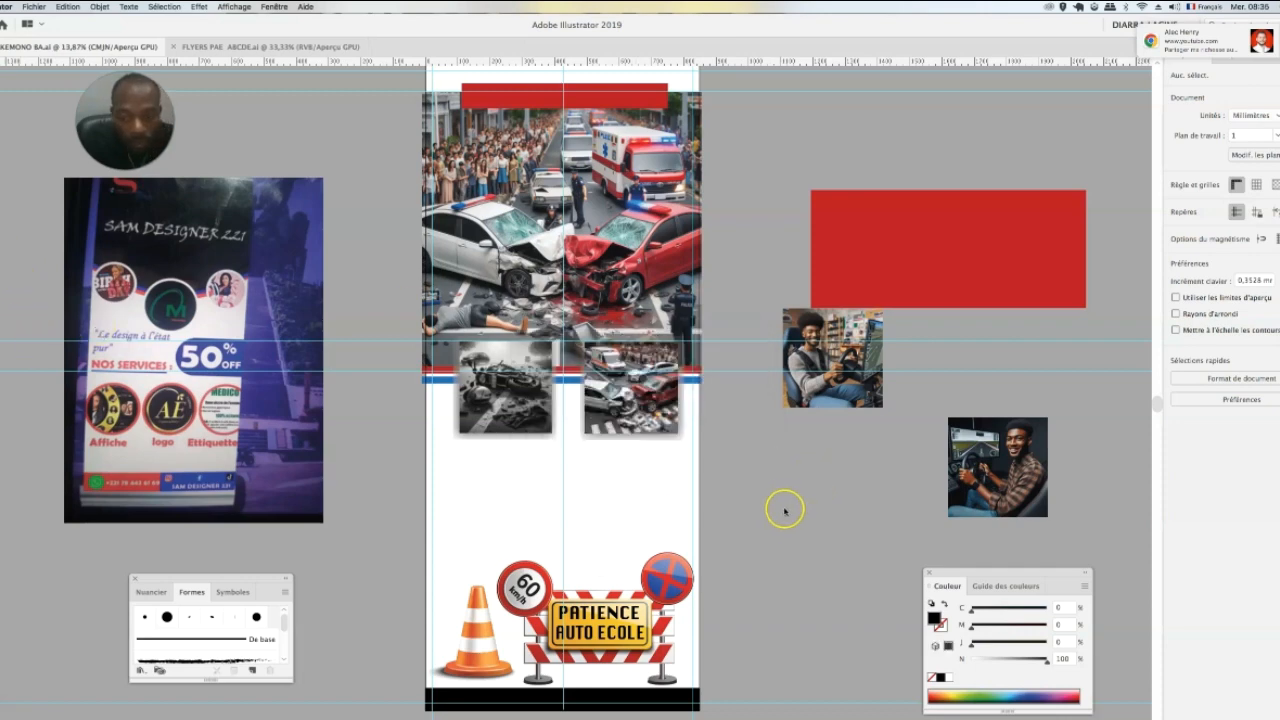
Step: Add the text "stop" in Lato Black, enlarge it to about 164 mm wide and move it beside the banner's inset crash photos
key("t")
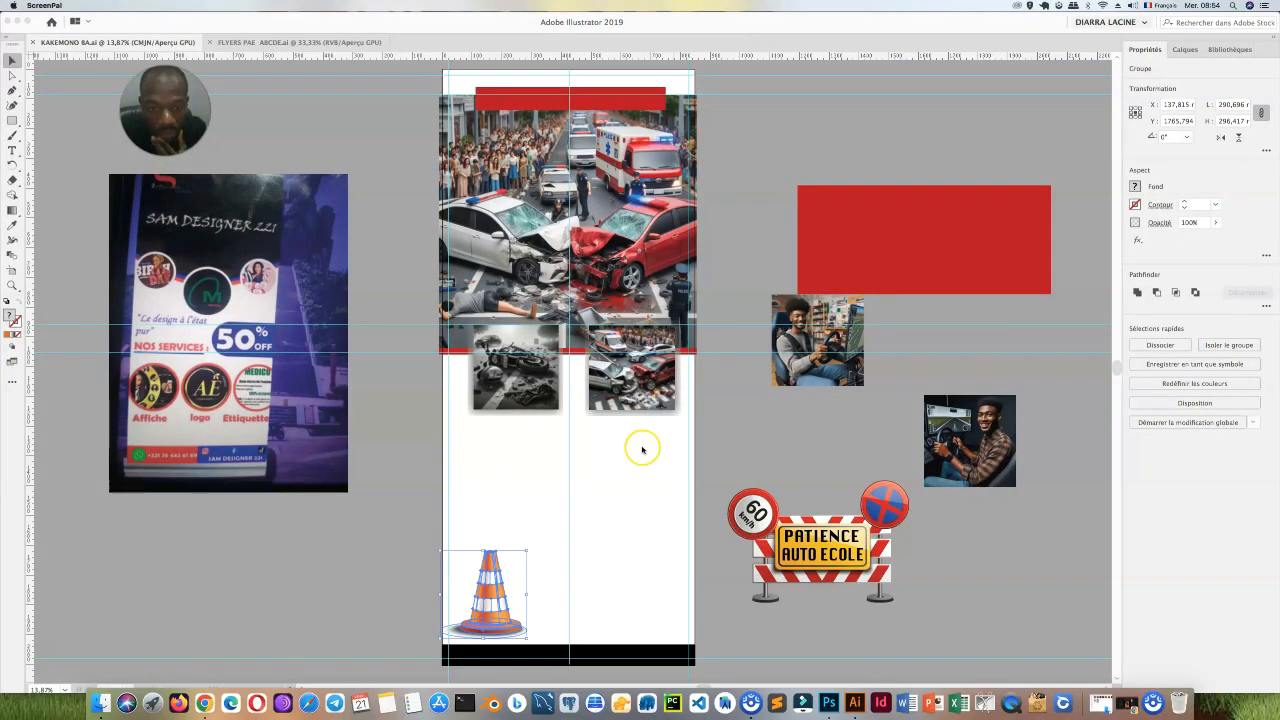
left_click(13, 152)
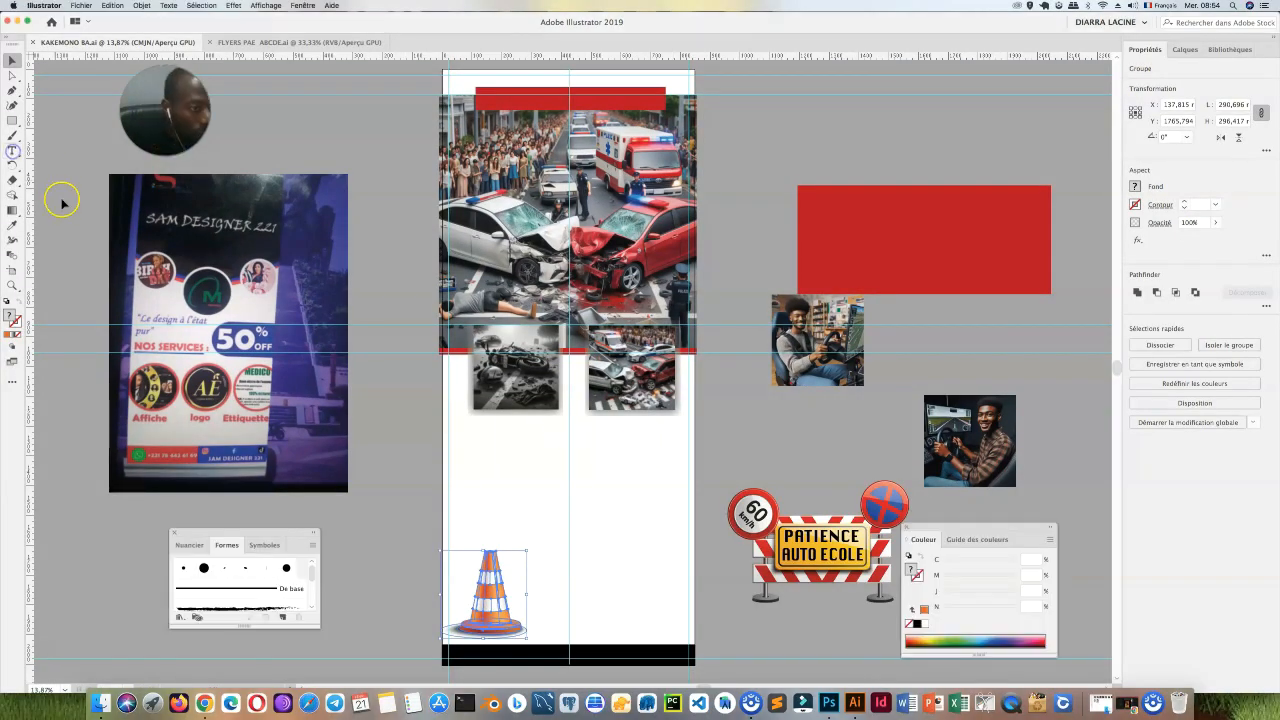
left_click(13, 155)
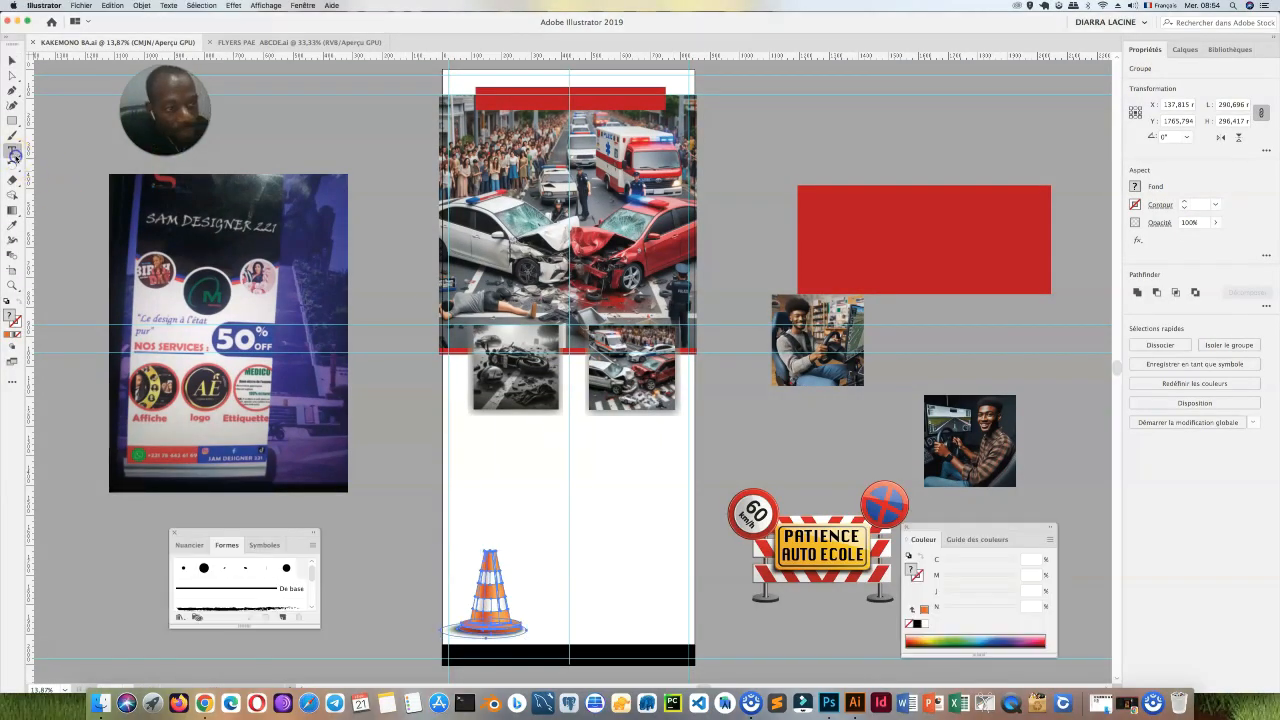
left_click(155, 500)
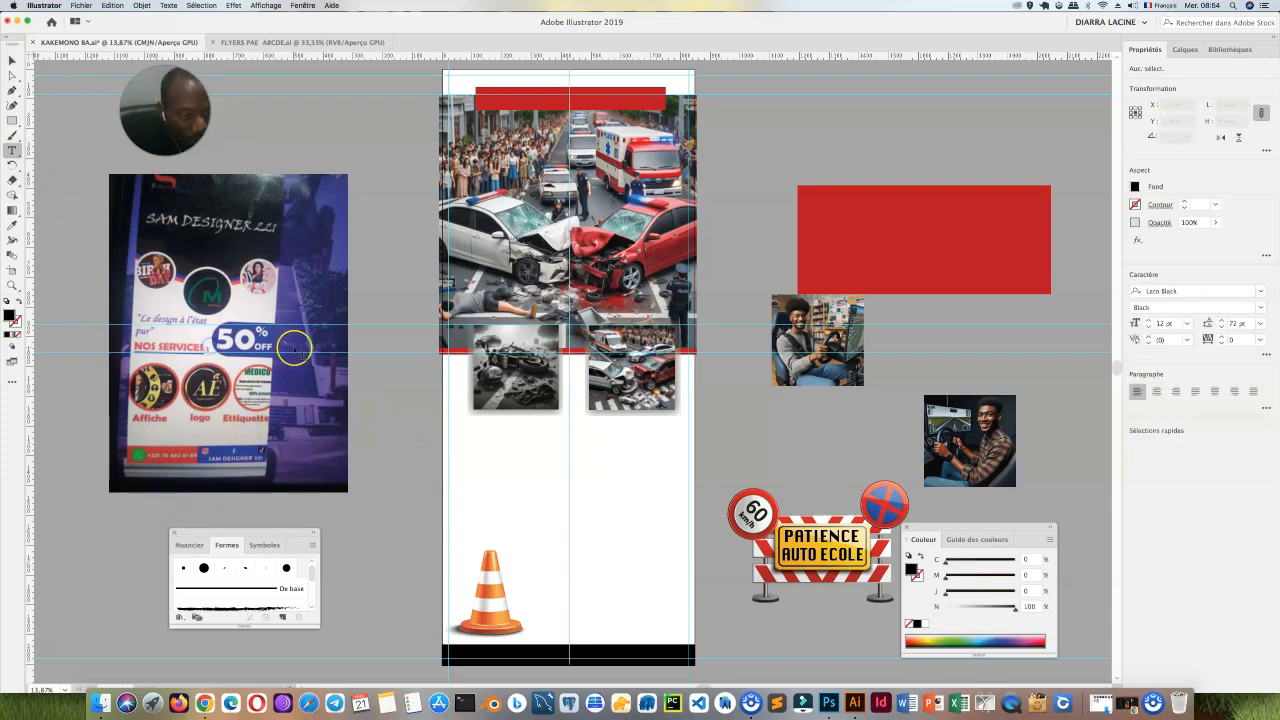
left_click(187, 312)
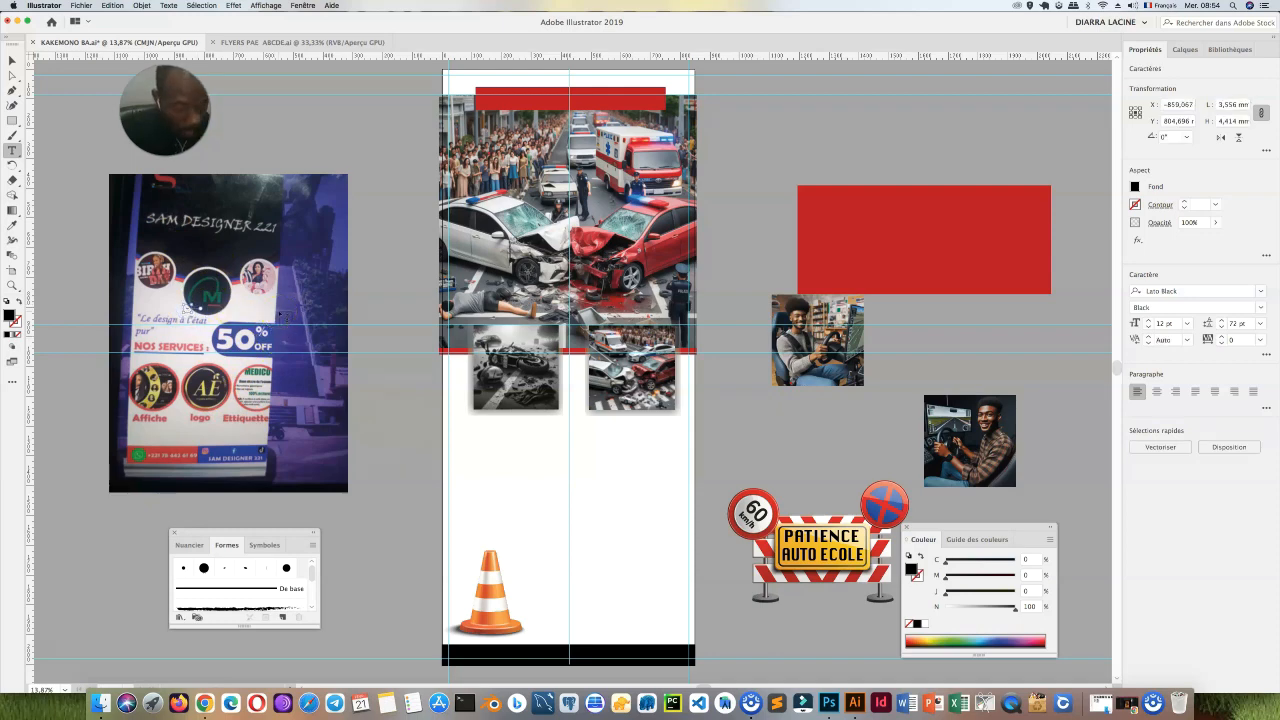
left_click(12, 61)
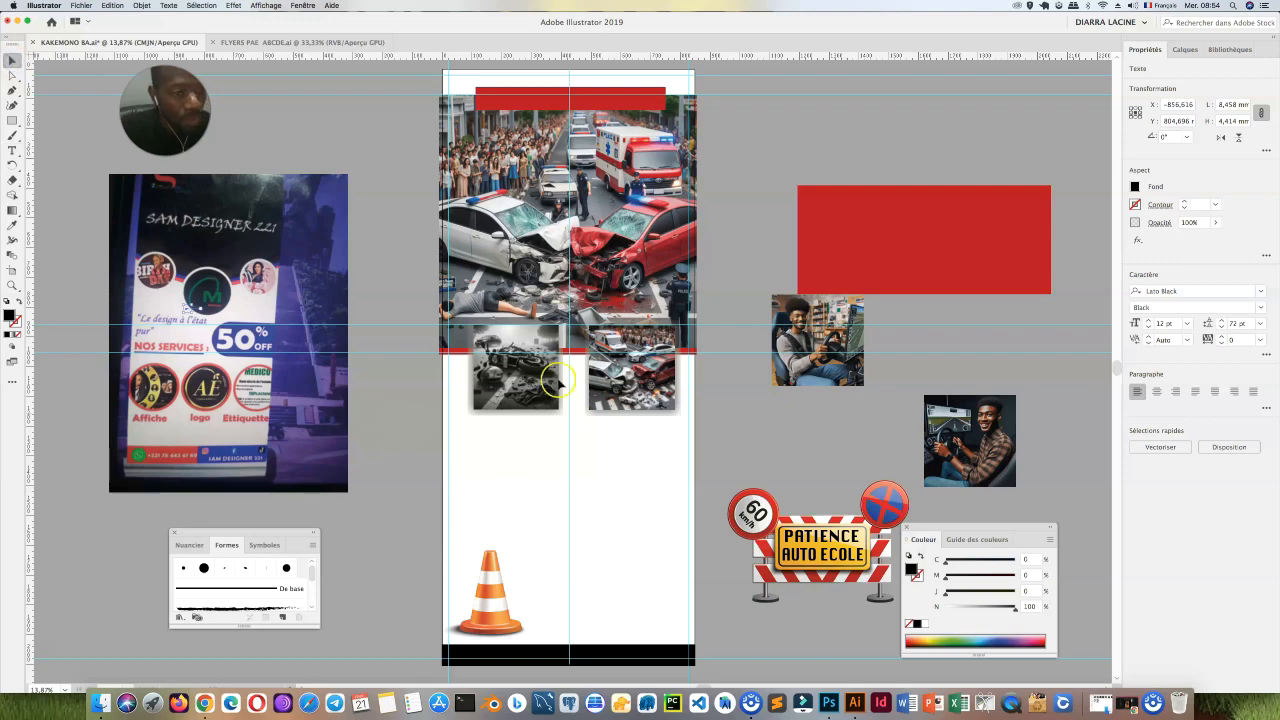
left_click_drag(194, 316, 440, 460)
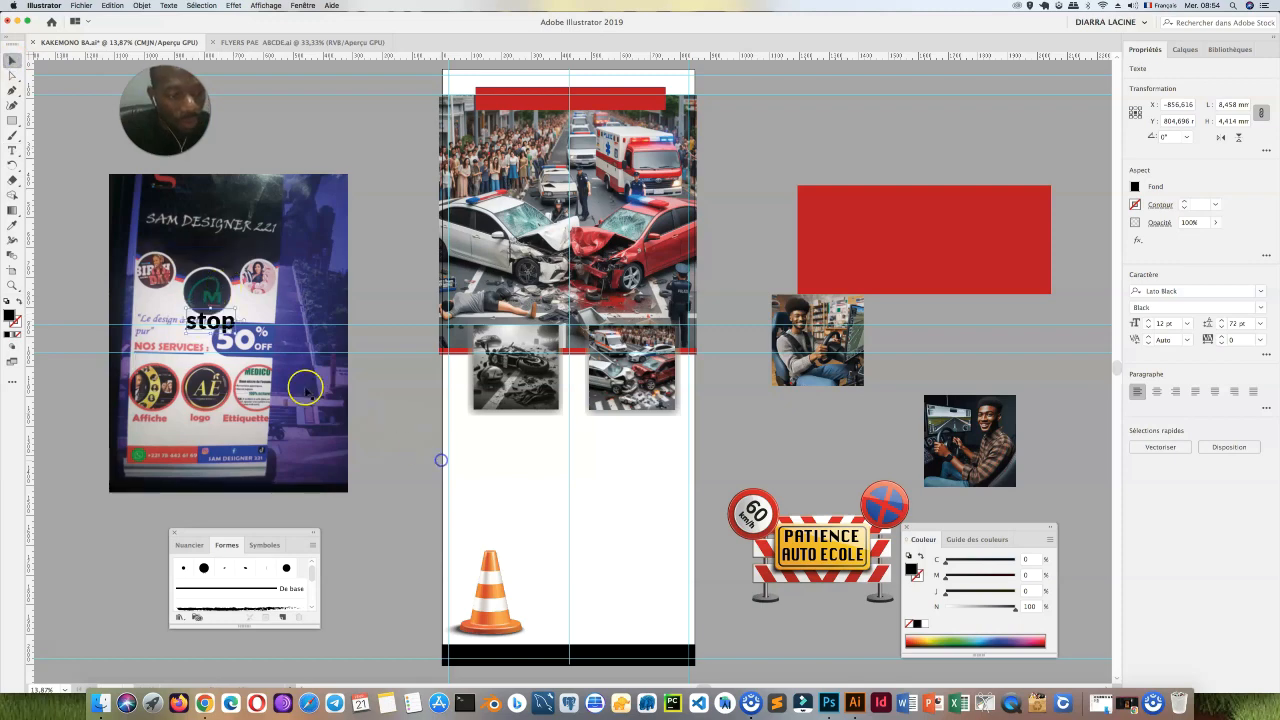
left_click_drag(229, 325, 415, 403)
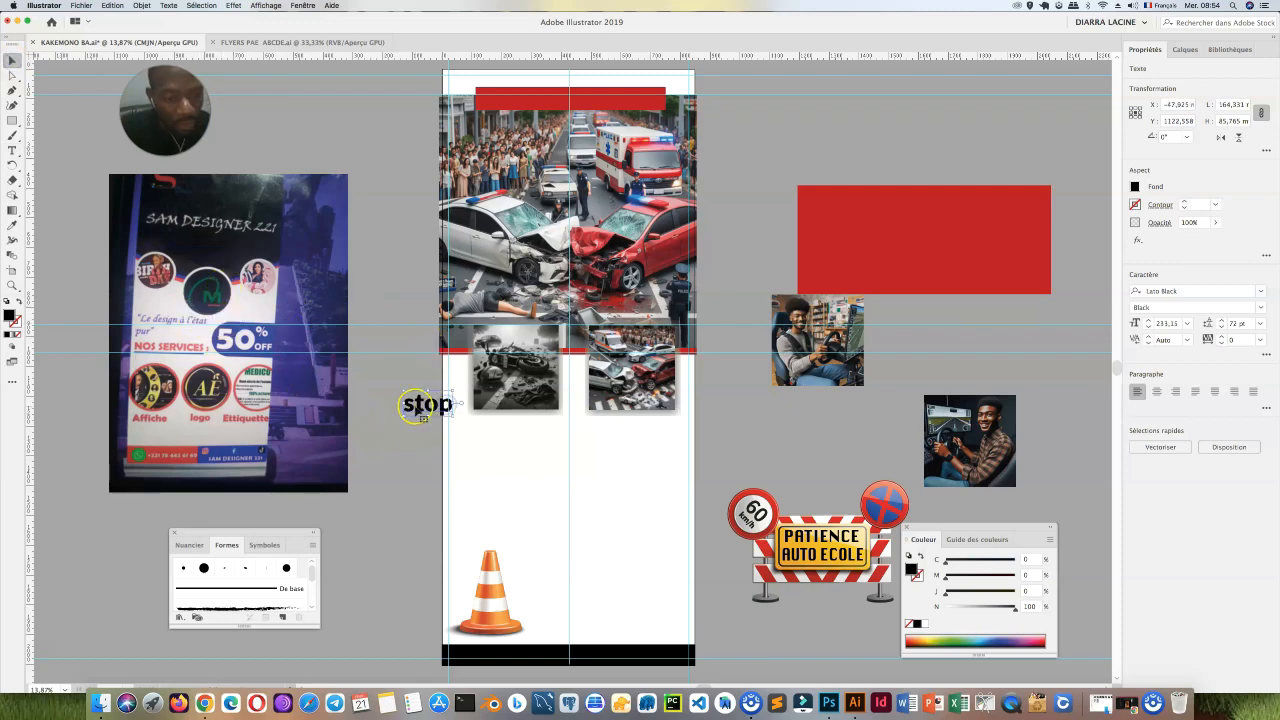
Step: Convert the "stop" text to capitals and enlarge it to about 621 mm wide on the banner's white area
left_click(173, 5)
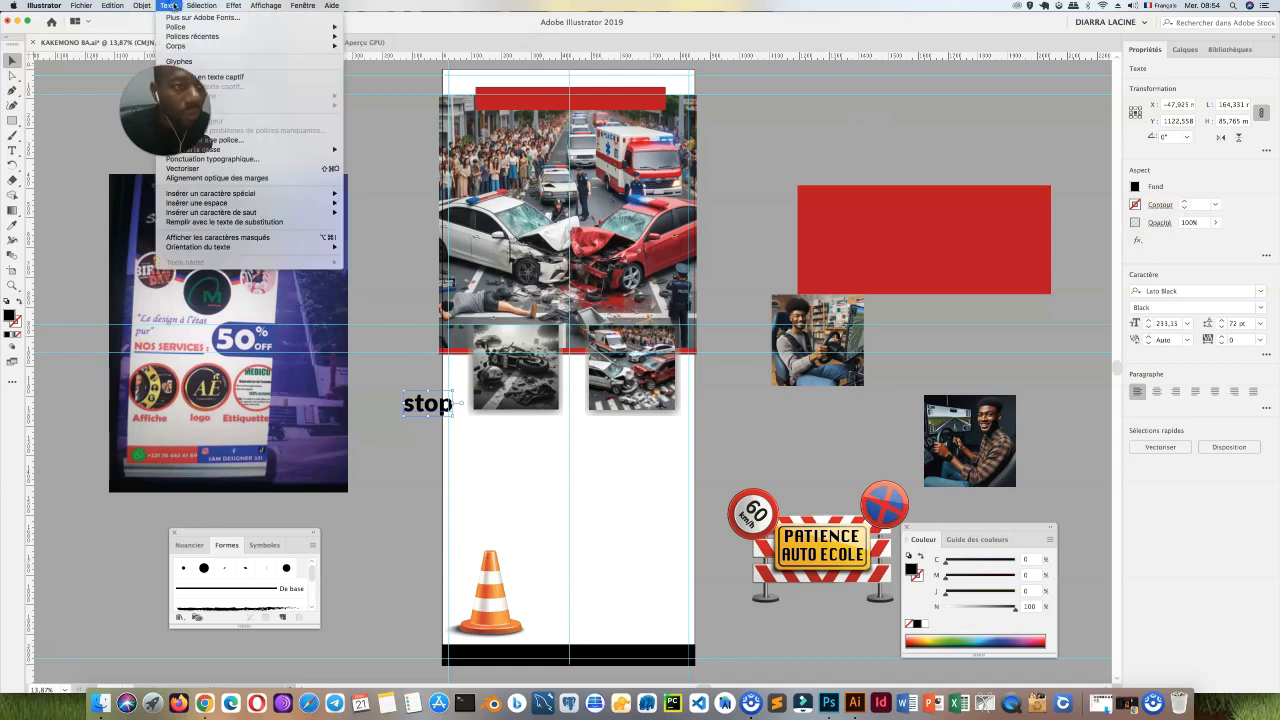
mouse_move(320, 149)
left_click(372, 149)
left_click_drag(428, 403, 678, 503)
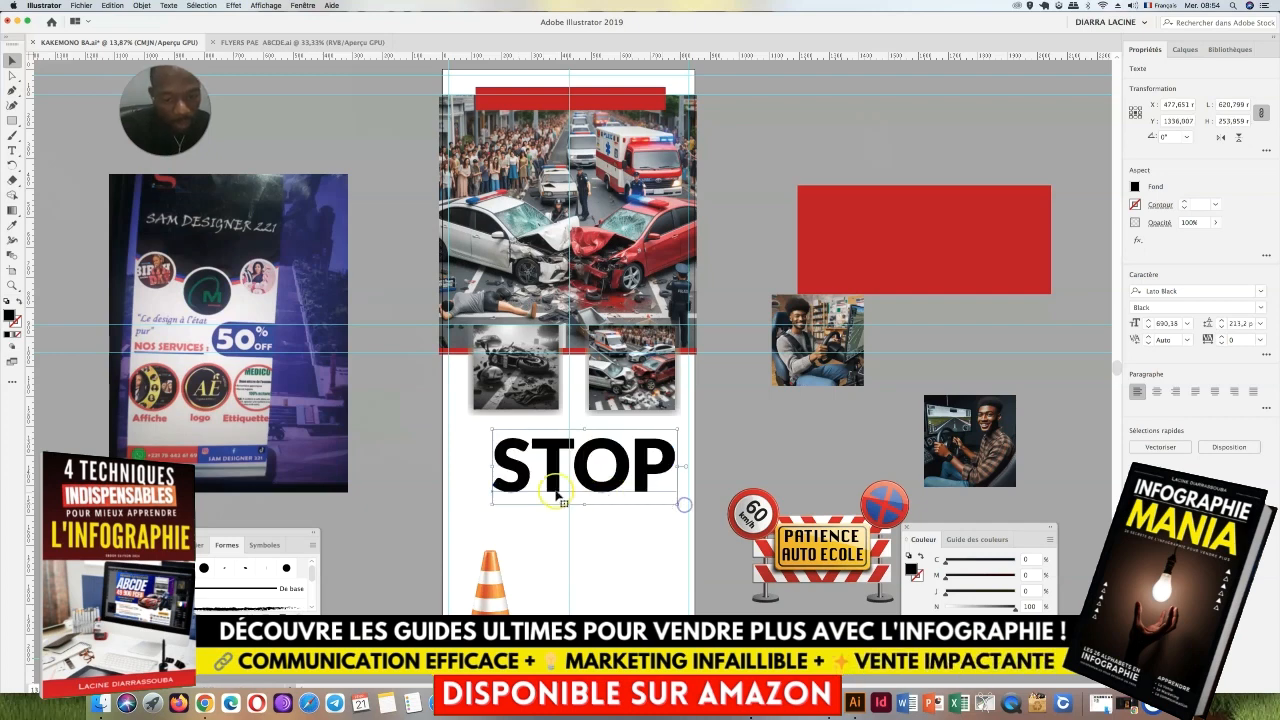
Step: Enlarge the STOP text to about 785 mm wide beneath the inset crash photos and lower the traffic cone slightly
left_click(541, 495)
left_click_drag(541, 495, 498, 471)
left_click_drag(645, 497, 686, 533)
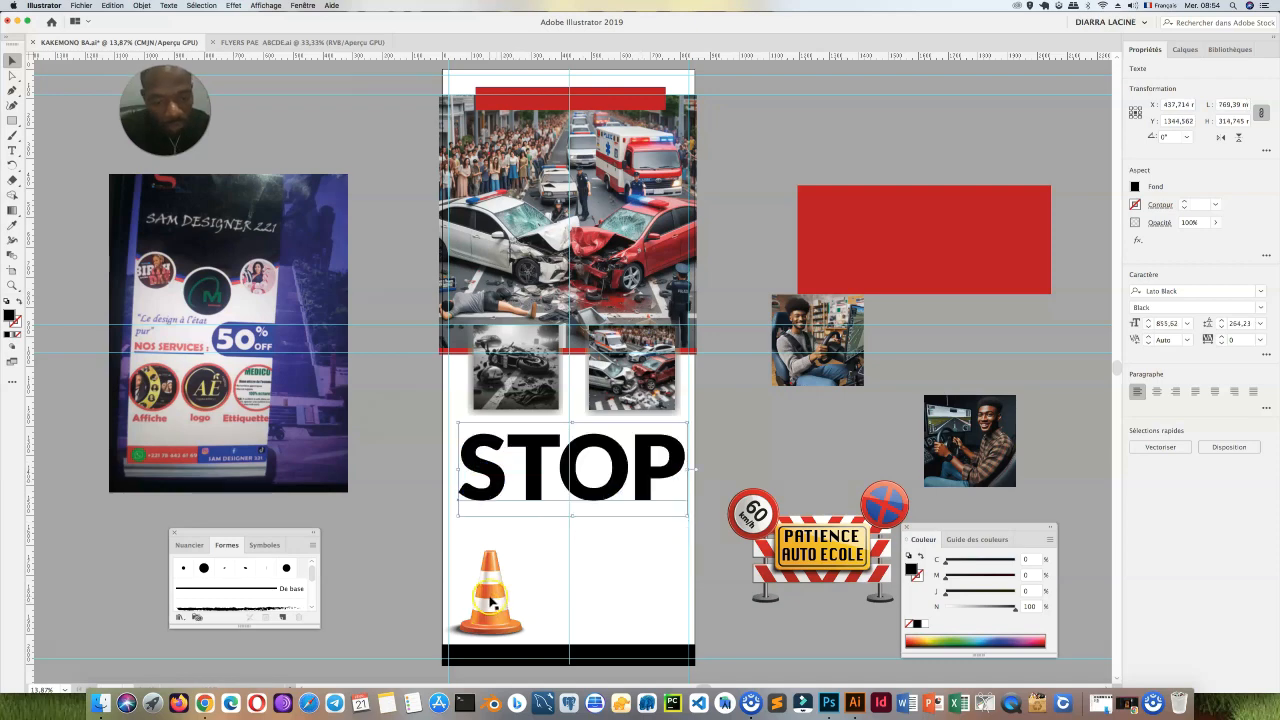
left_click(491, 601)
left_click_drag(650, 487, 689, 523)
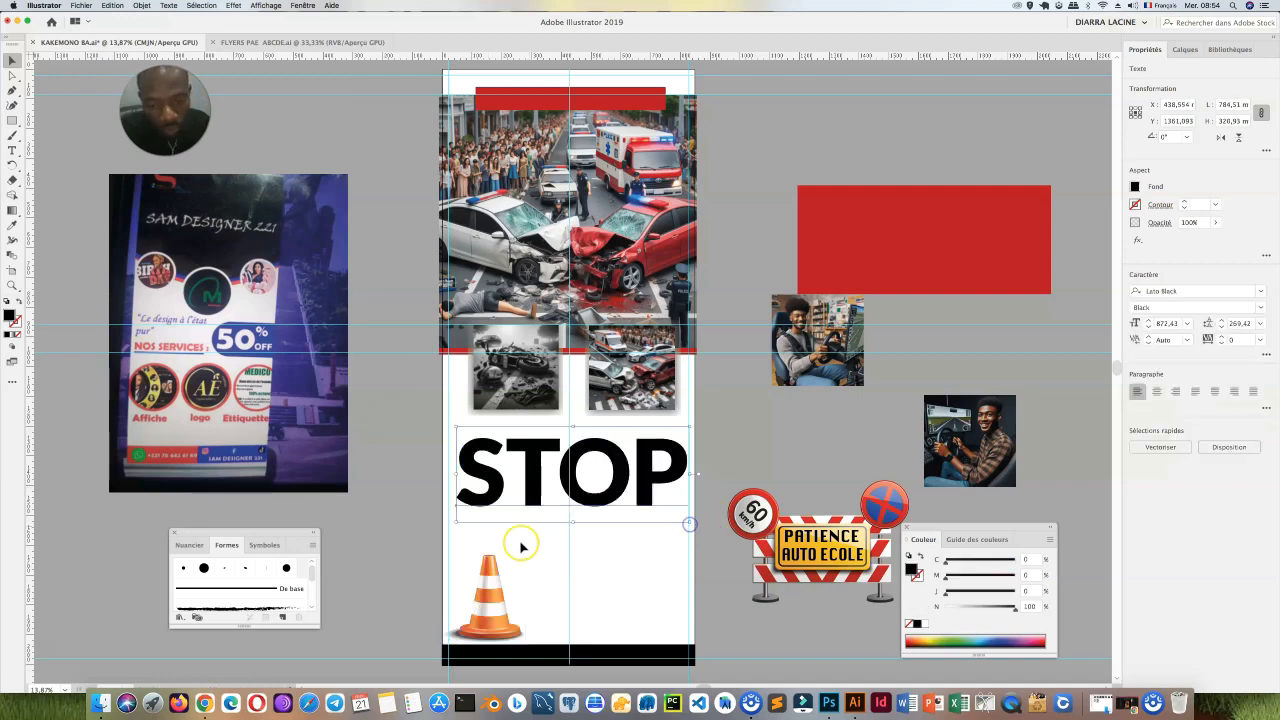
Step: Place a copy of the 60 km/h road sign inside the letter O of STOP
left_click(885, 505)
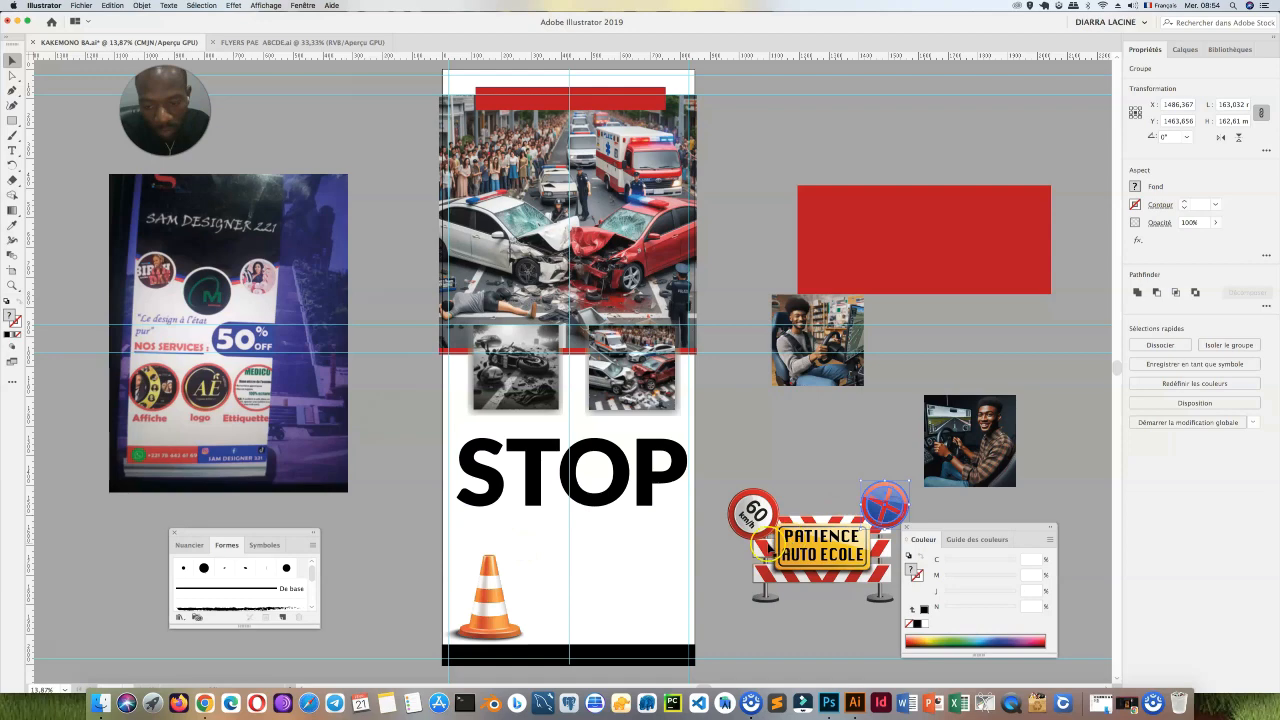
left_click(769, 419)
key("cmd+v")
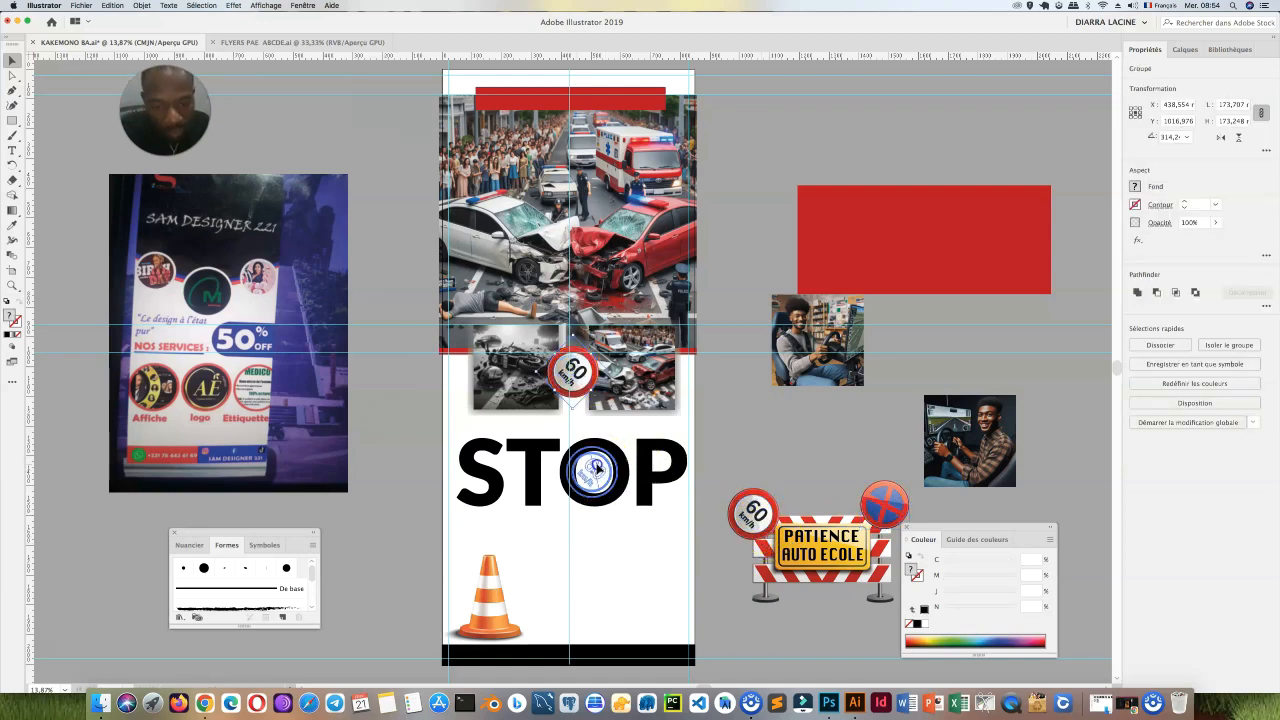
left_click_drag(595, 472, 596, 472)
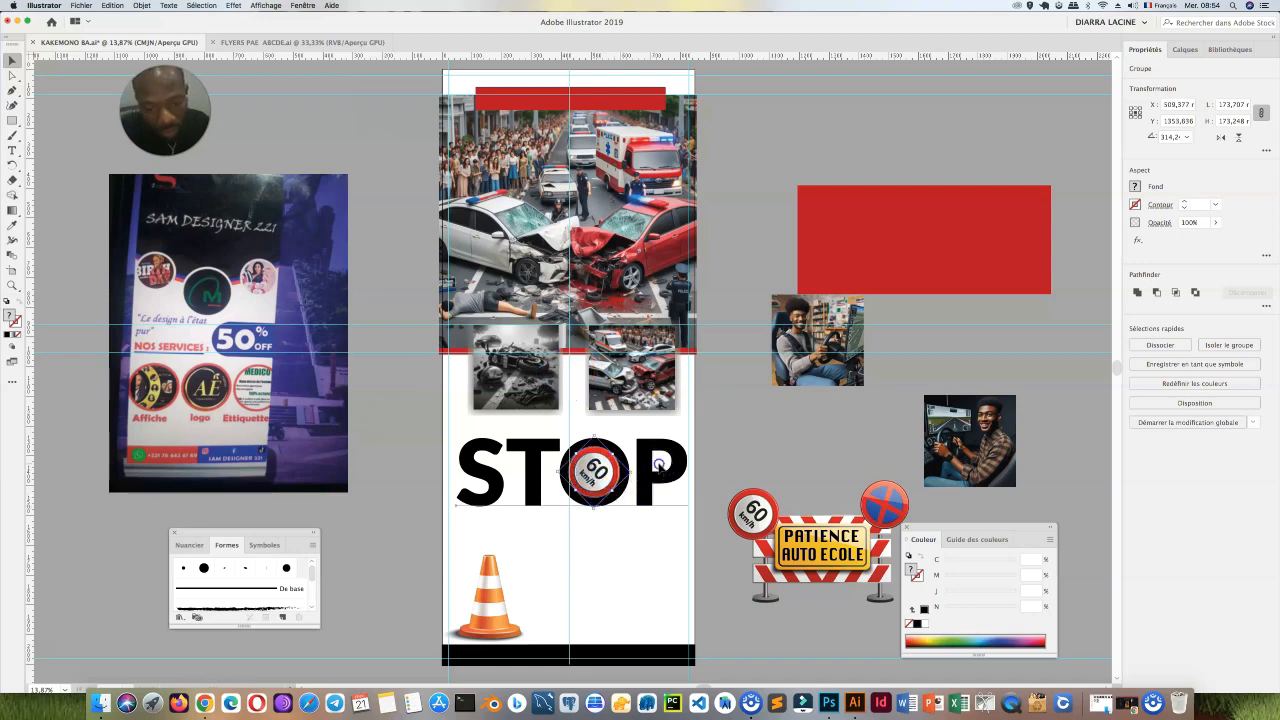
Step: Fill the STOP text with the red swatch C=15 M=100 J=90 N=10
left_click(657, 465)
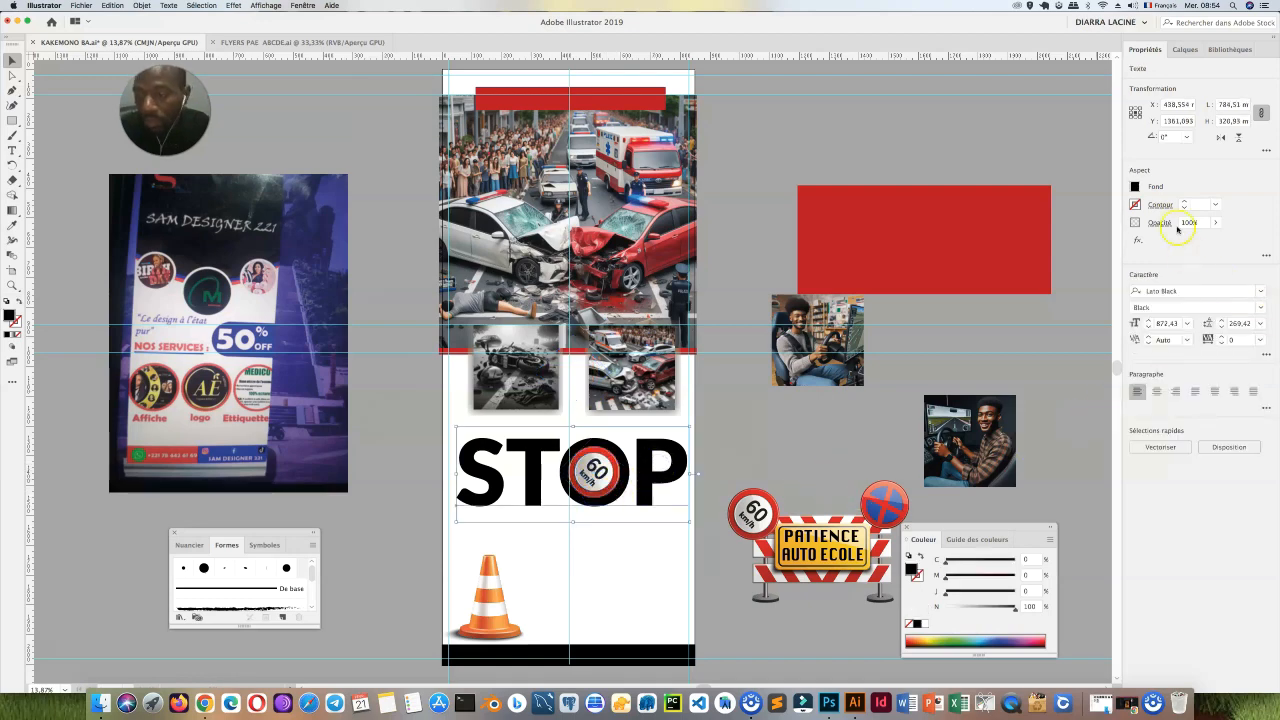
left_click(1133, 187)
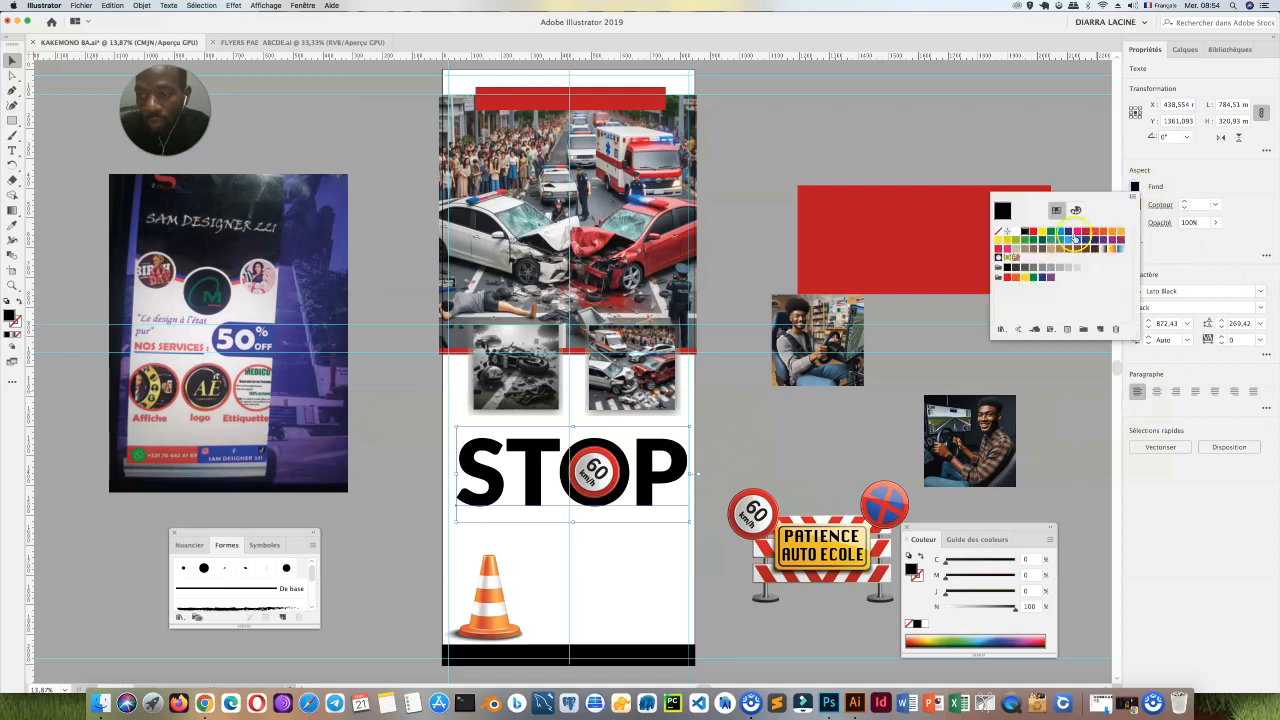
left_click(1085, 232)
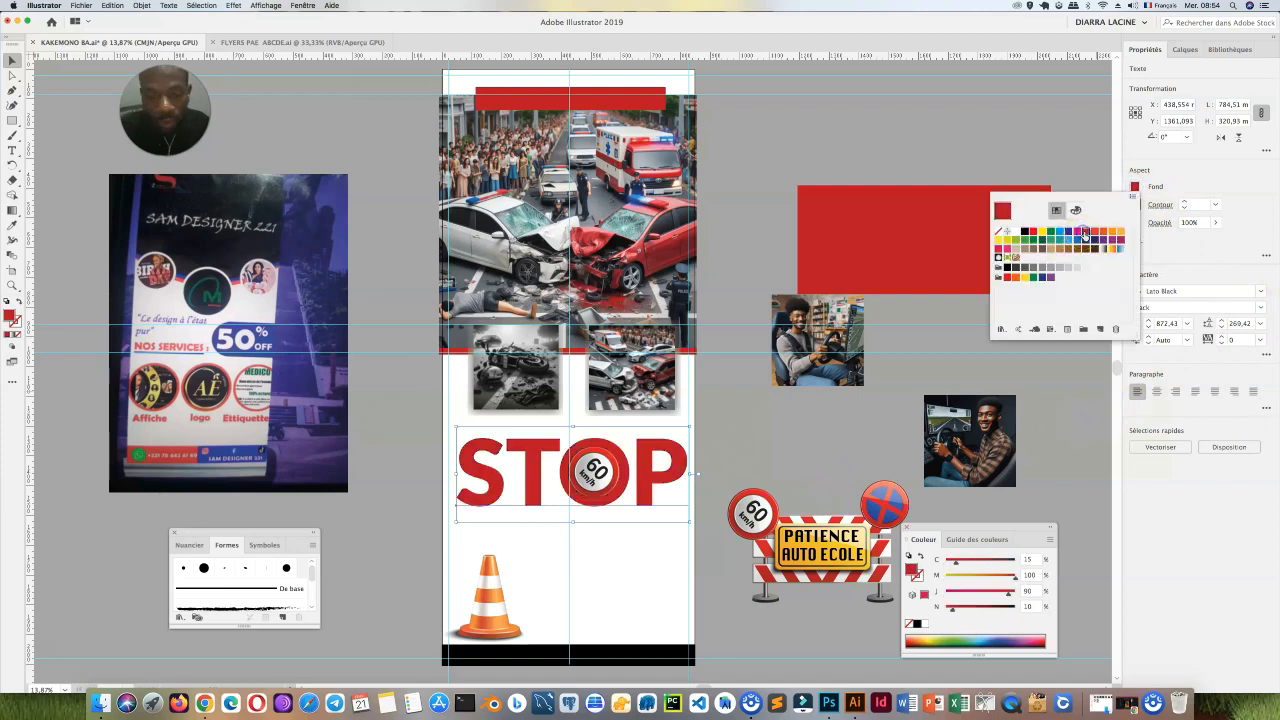
left_click(816, 453)
Step: Enlarge the STOP text together with its 60 km/h sign to about 803 mm wide and save the document
left_click(529, 477)
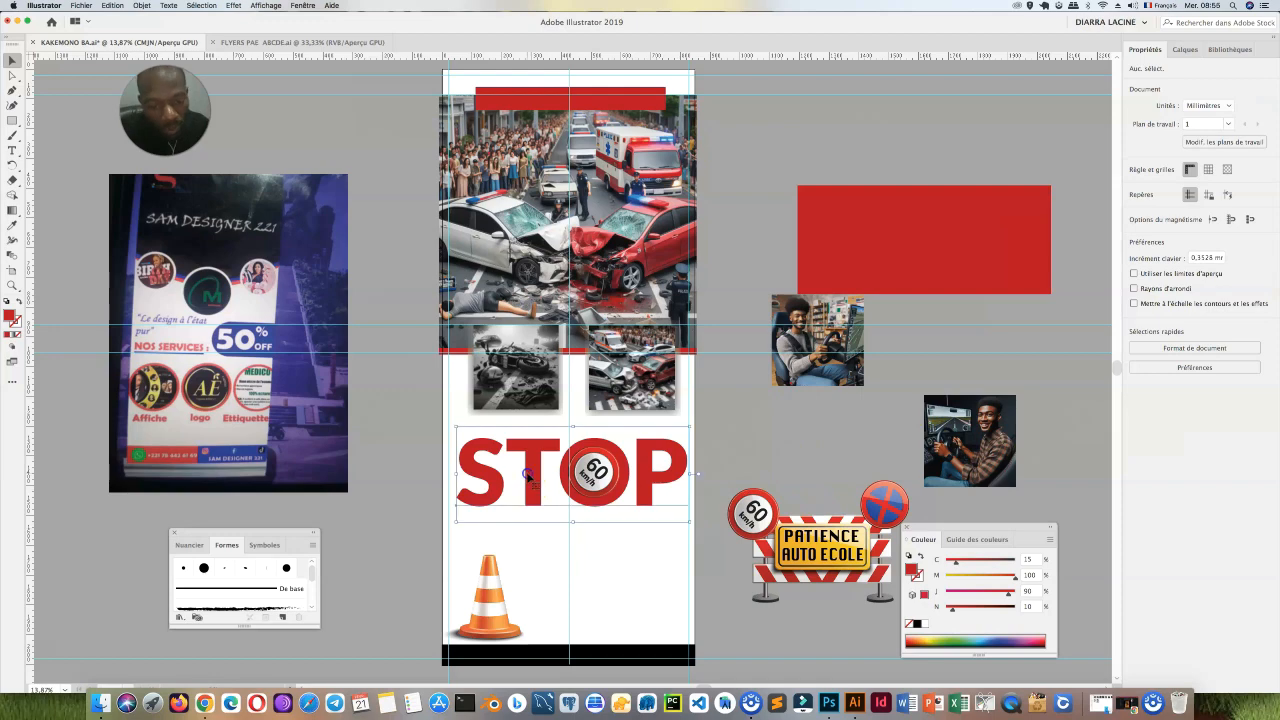
left_click(596, 472, "shift")
left_click_drag(457, 522, 451, 525)
left_click(640, 563)
left_click(607, 478)
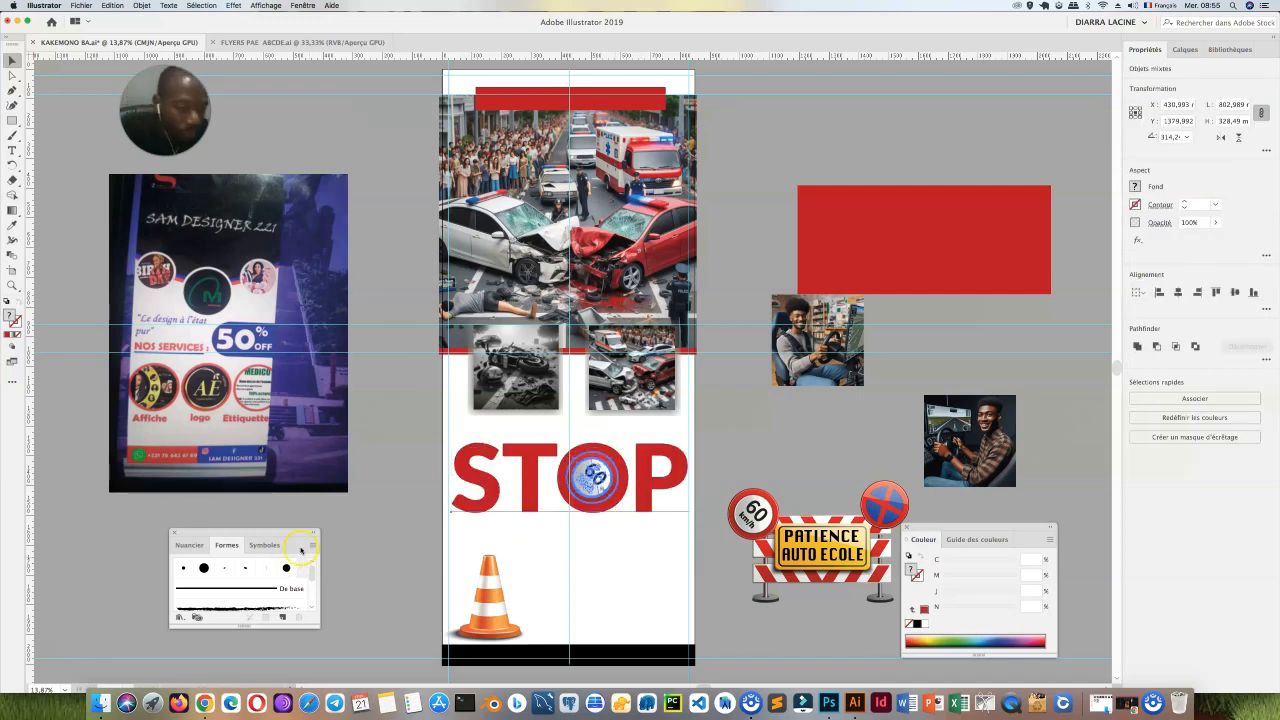
key("super+s")
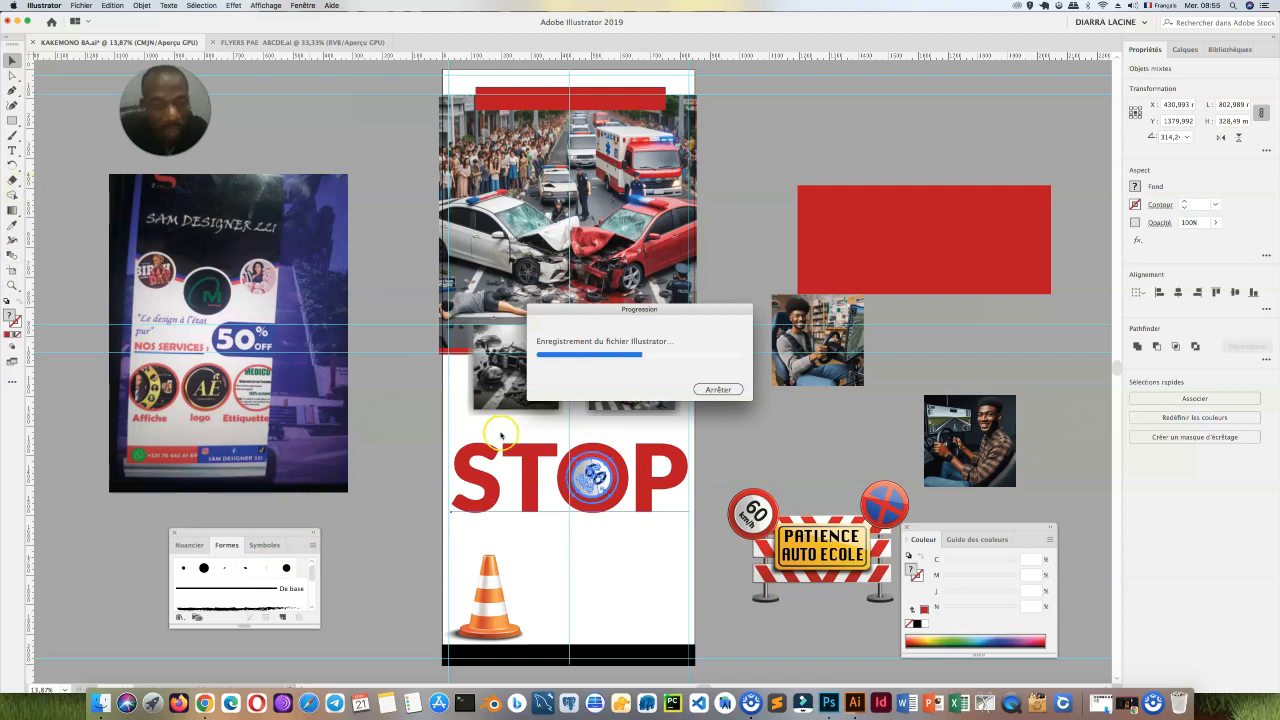
Step: Add the text "stop a lincivisme", enlarge it to about 547 mm wide and place it directly beneath STOP
left_click(11, 149)
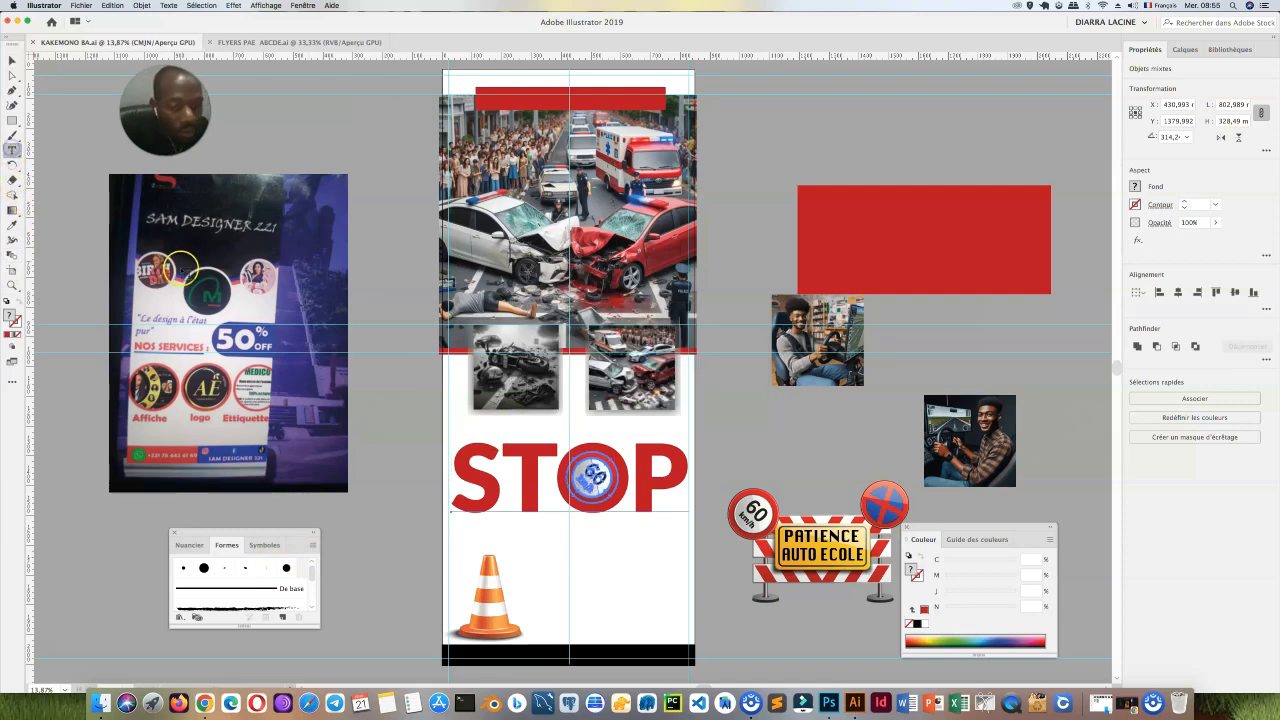
left_click(291, 238)
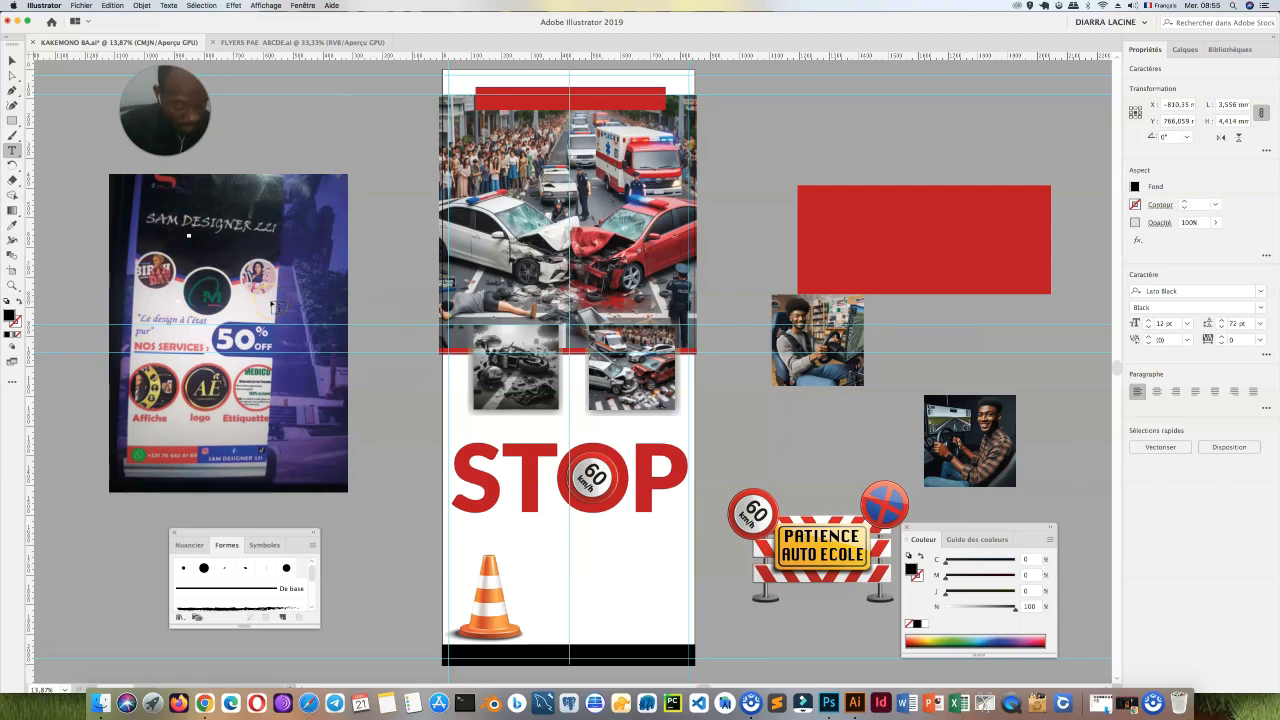
left_click(12, 60)
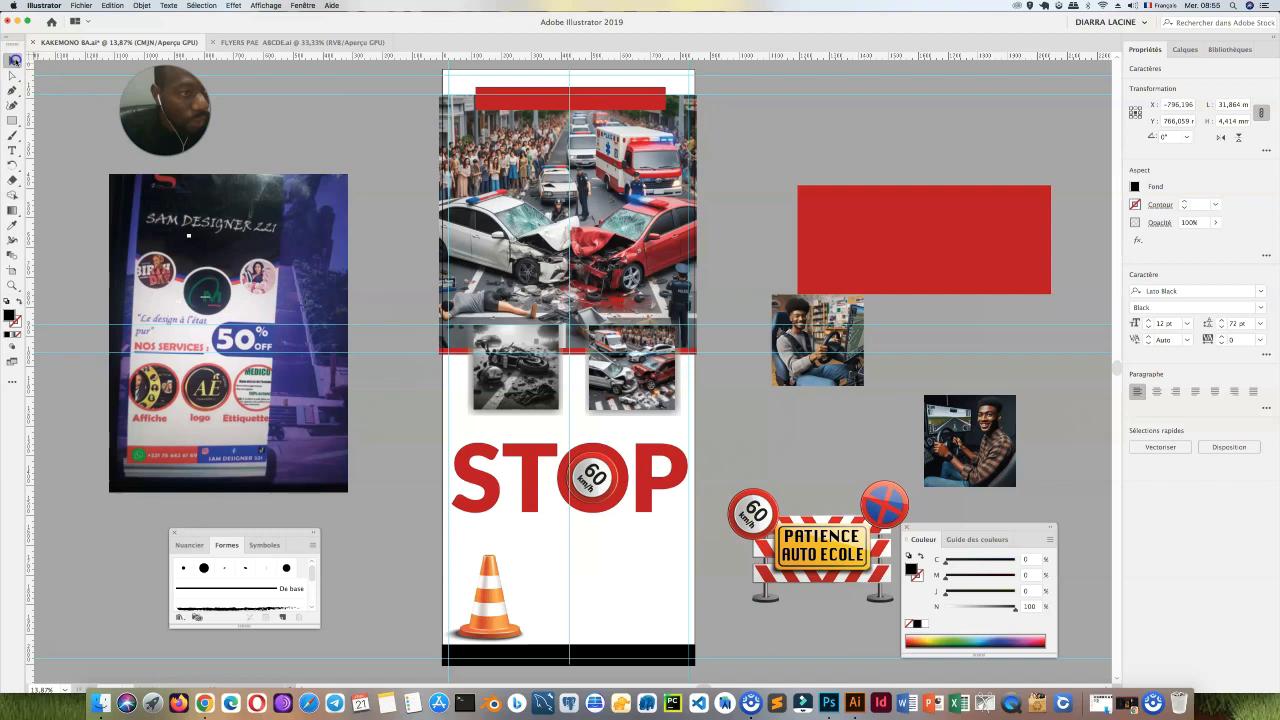
type("stop a lincivisme")
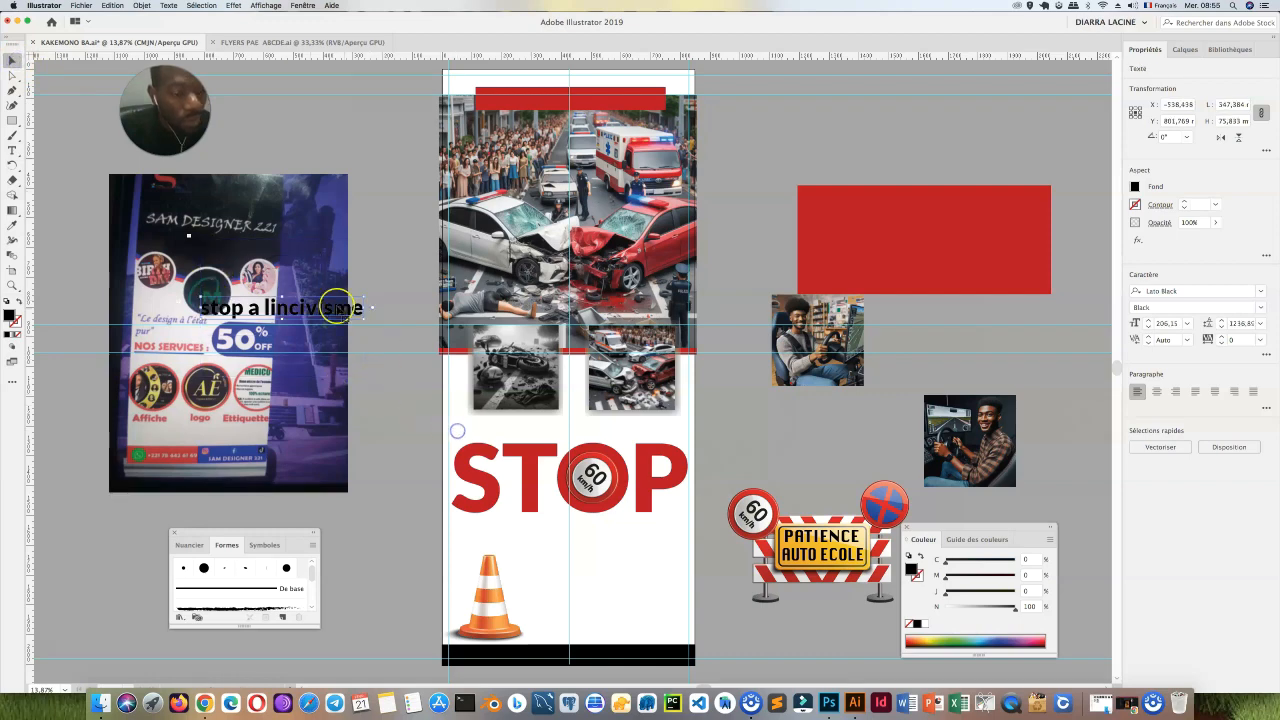
left_click_drag(322, 311, 613, 532)
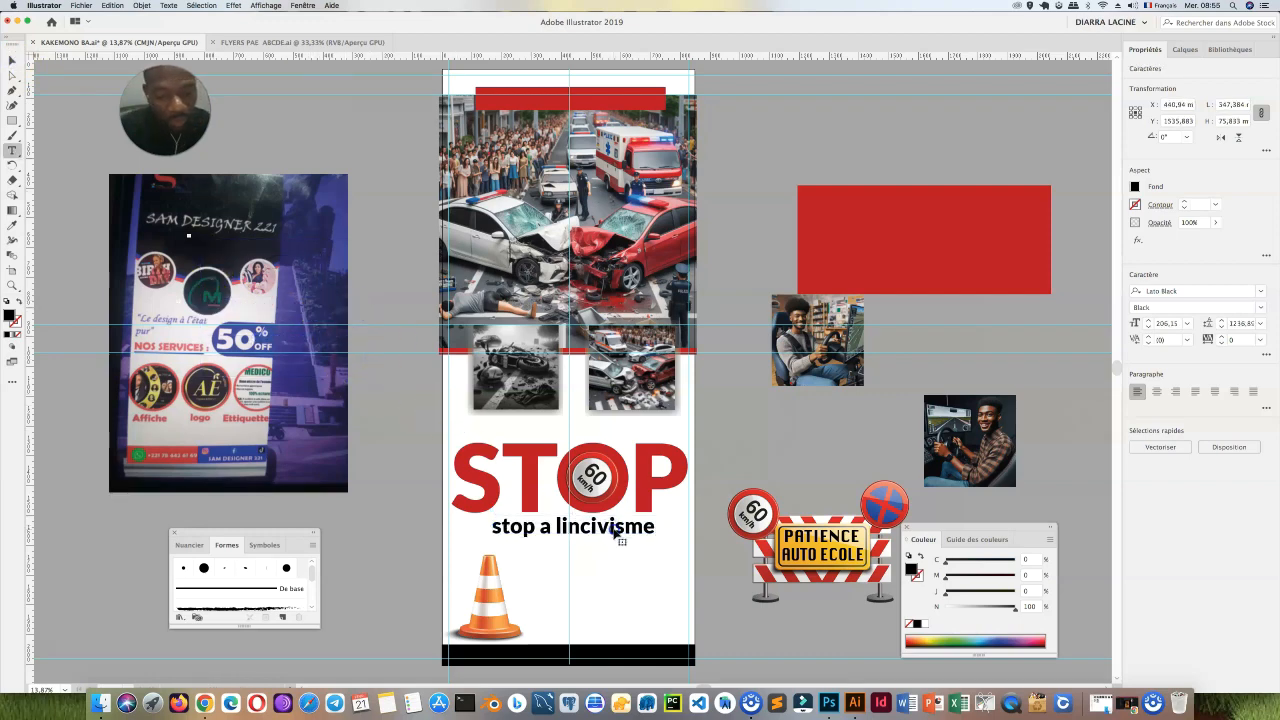
Step: Convert the "stop a lincivisme" line to capitals and delete its first word so it reads "A LINCIVISME"
triple_click(614, 540)
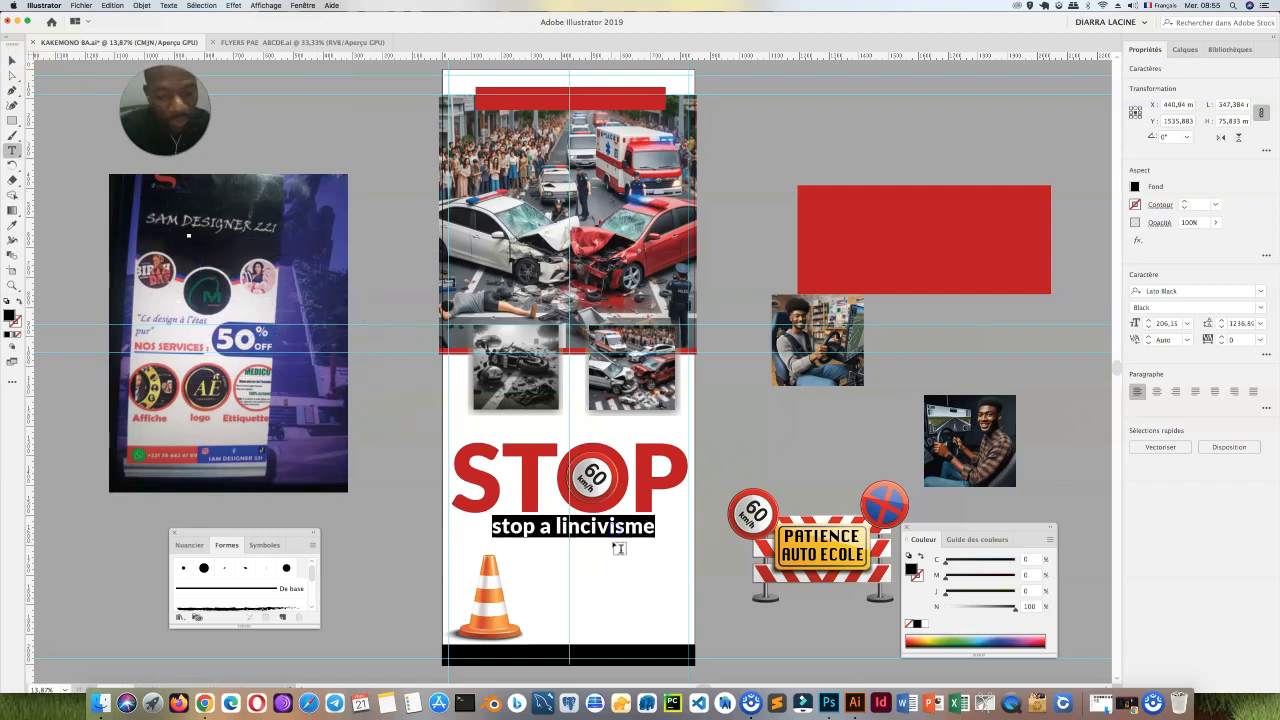
left_click(168, 6)
mouse_move(261, 46)
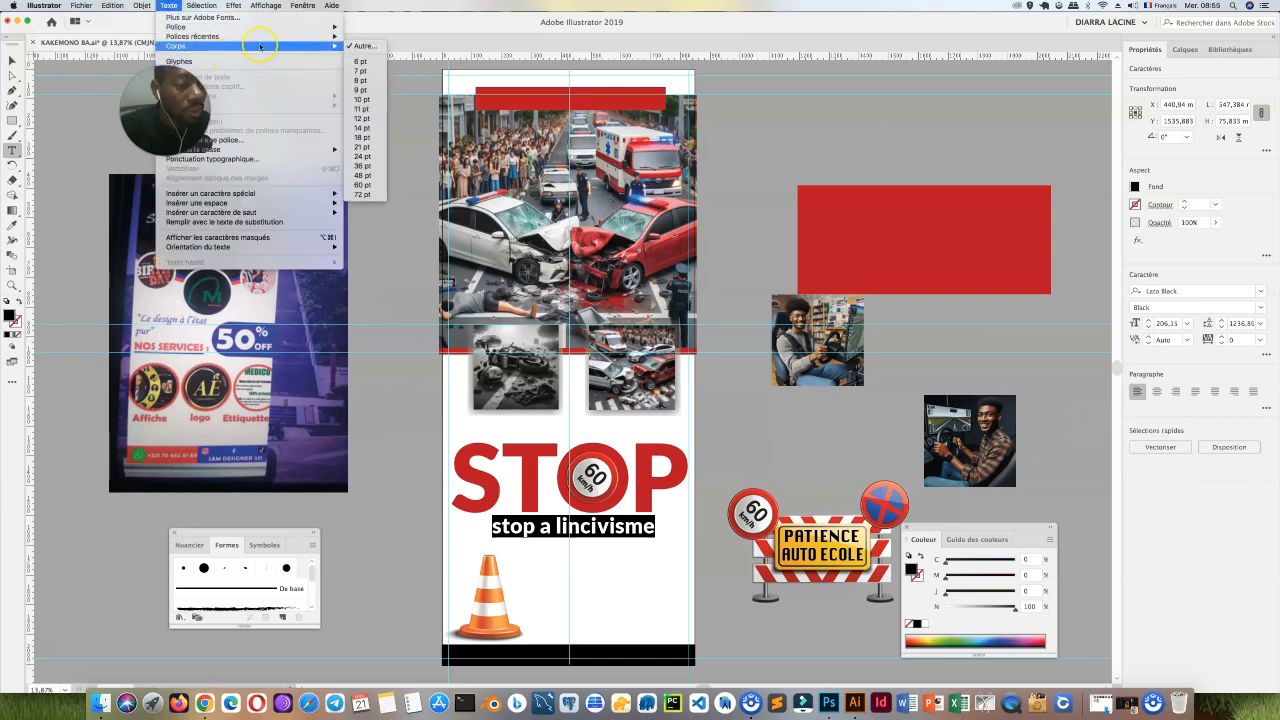
mouse_move(307, 150)
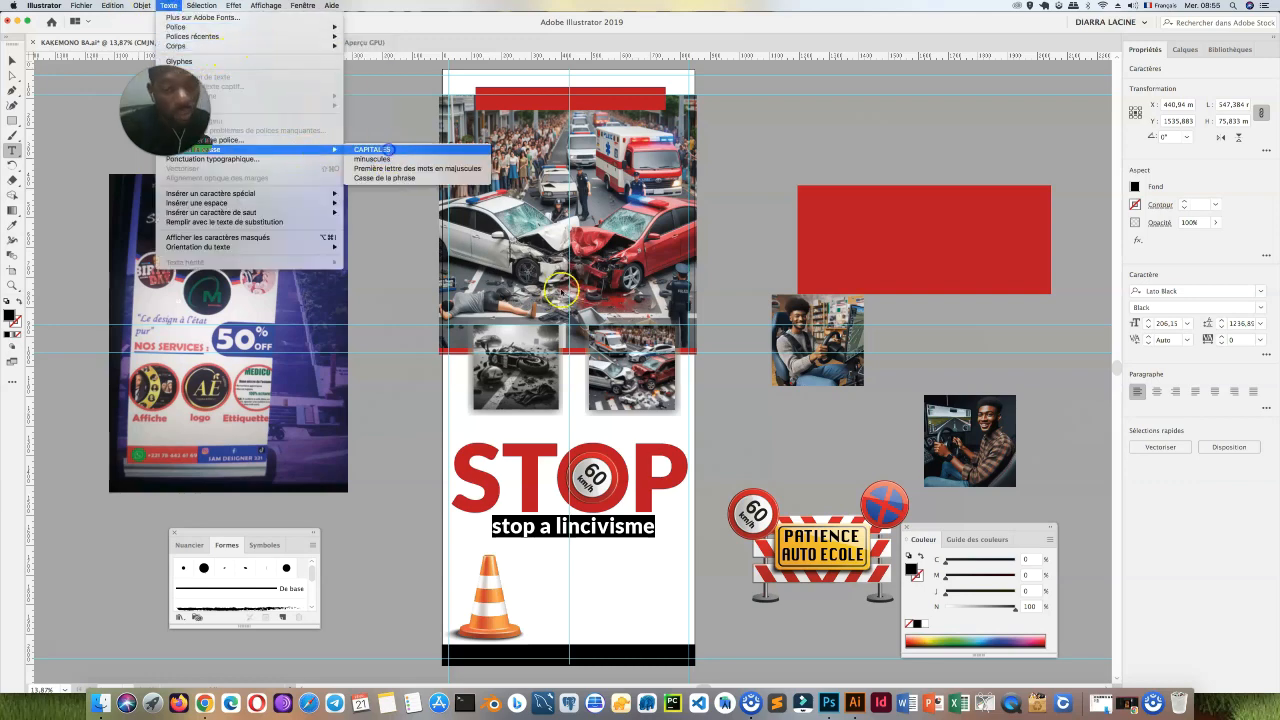
left_click(389, 148)
left_click_drag(551, 526, 454, 529)
key("BackSpace")
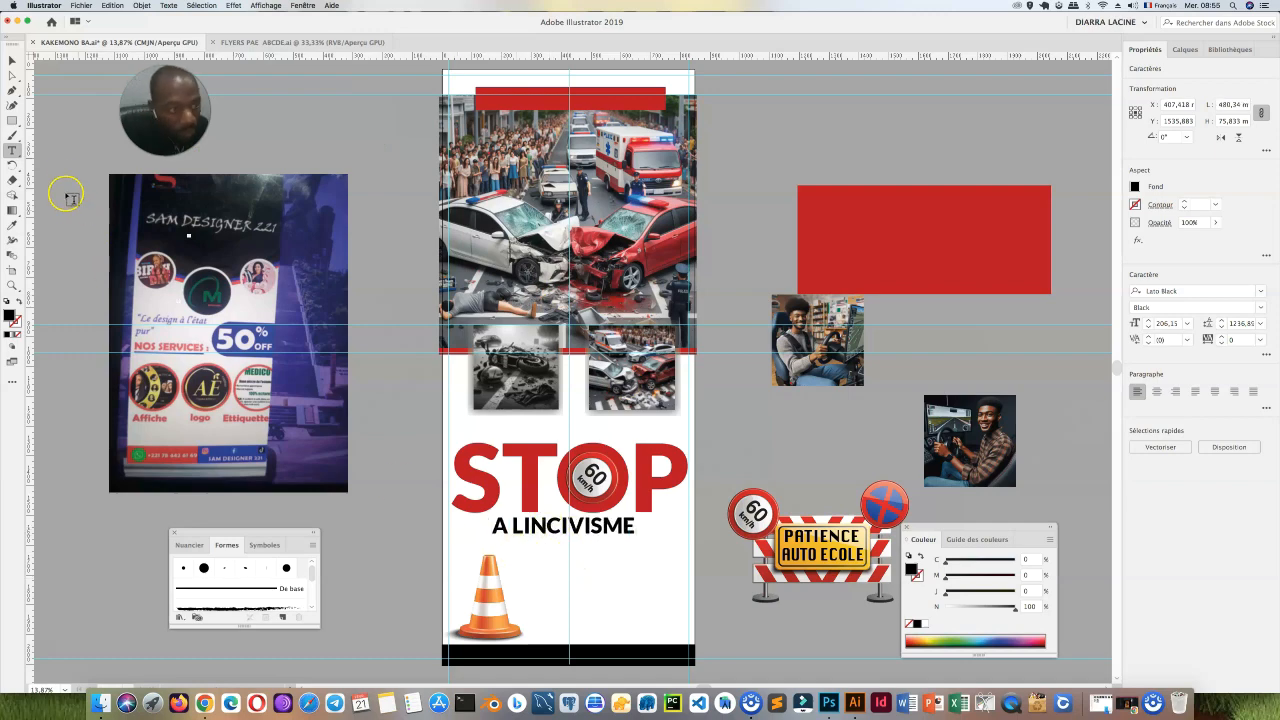
Step: Replace the "A LINCIVISME" line beneath STOP with "soyons des usagers" and convert it to capitals
triple_click(539, 526)
type("soyons des usagers")
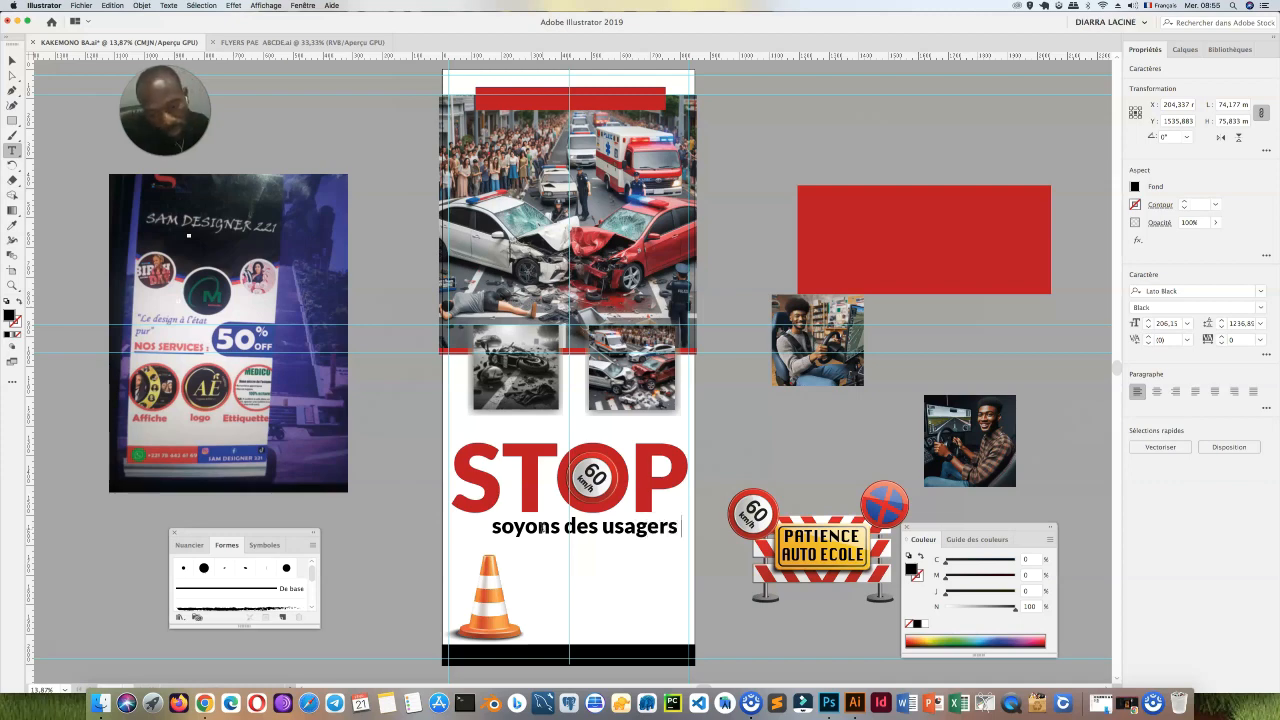
key("ctrl+a")
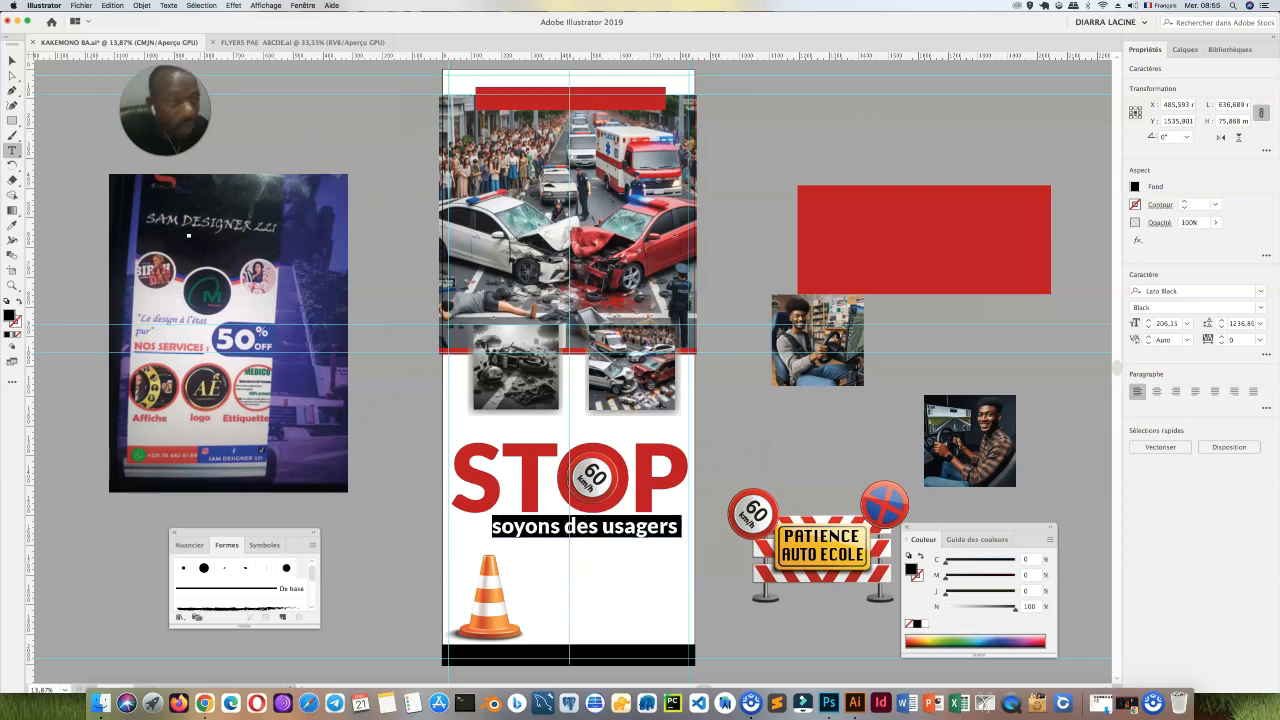
left_click(140, 5)
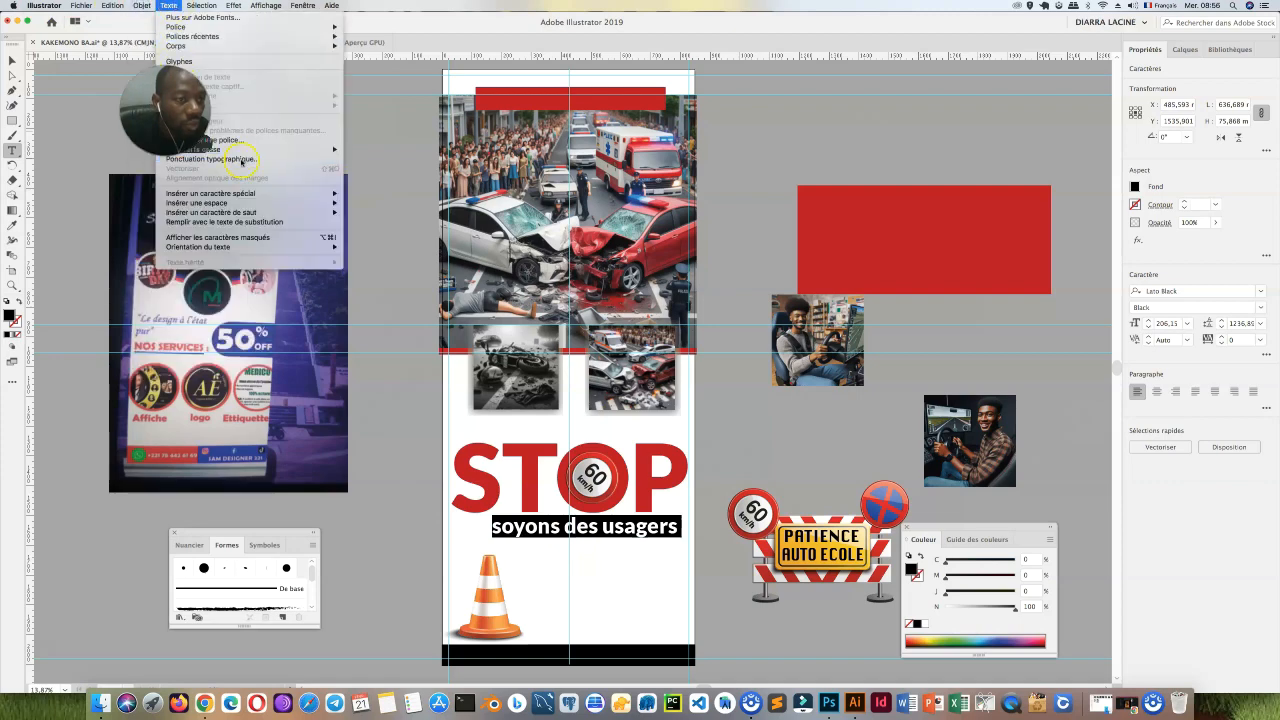
mouse_move(250, 149)
left_click(357, 150)
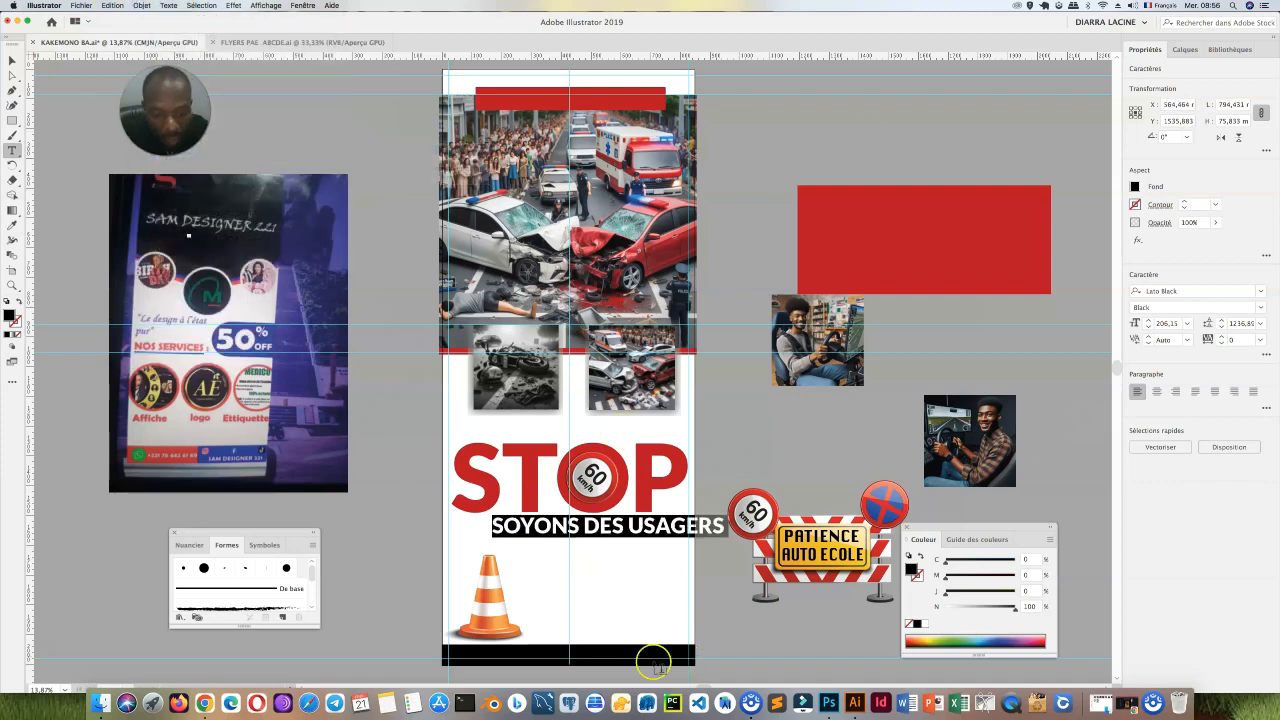
Step: Move the traffic cone off the banner and scale the SOYONS DES USAGERS line to about 795 mm wide beneath STOP
left_click(12, 60)
left_click_drag(722, 530, 665, 538)
left_click_drag(492, 599, 494, 604)
left_click_drag(411, 607, 379, 606)
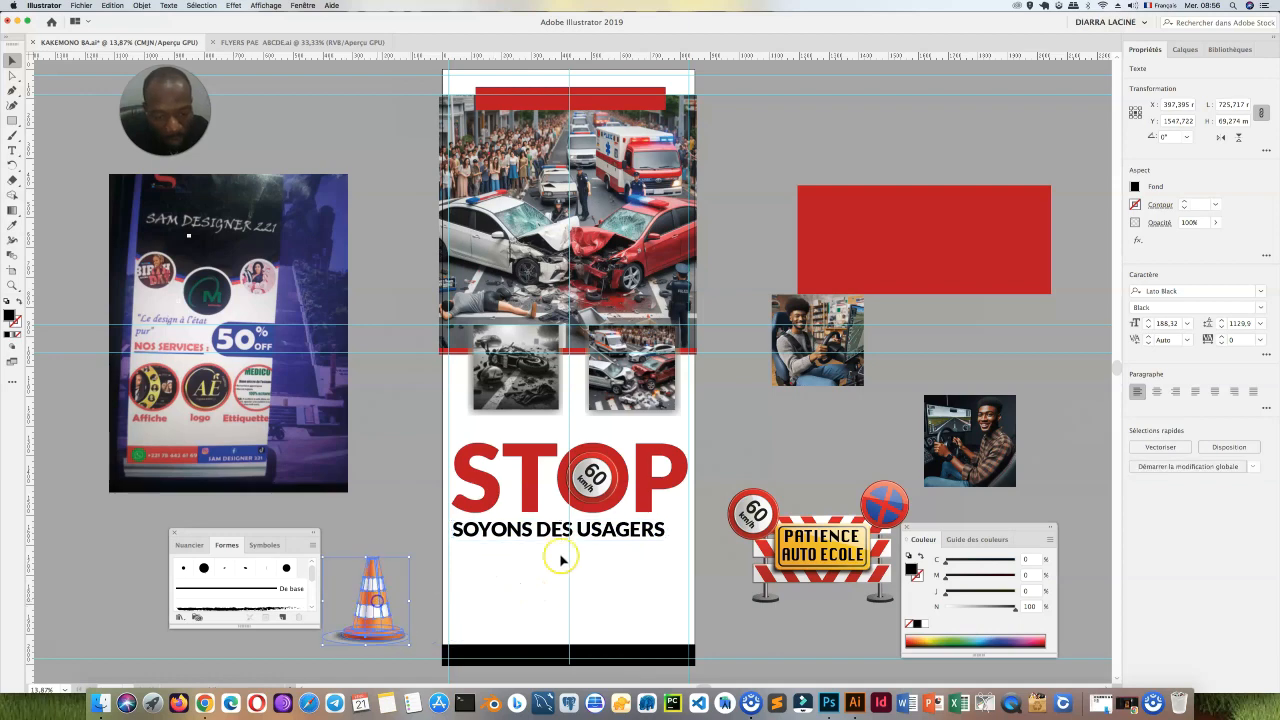
left_click(620, 532)
left_click_drag(668, 538, 690, 550)
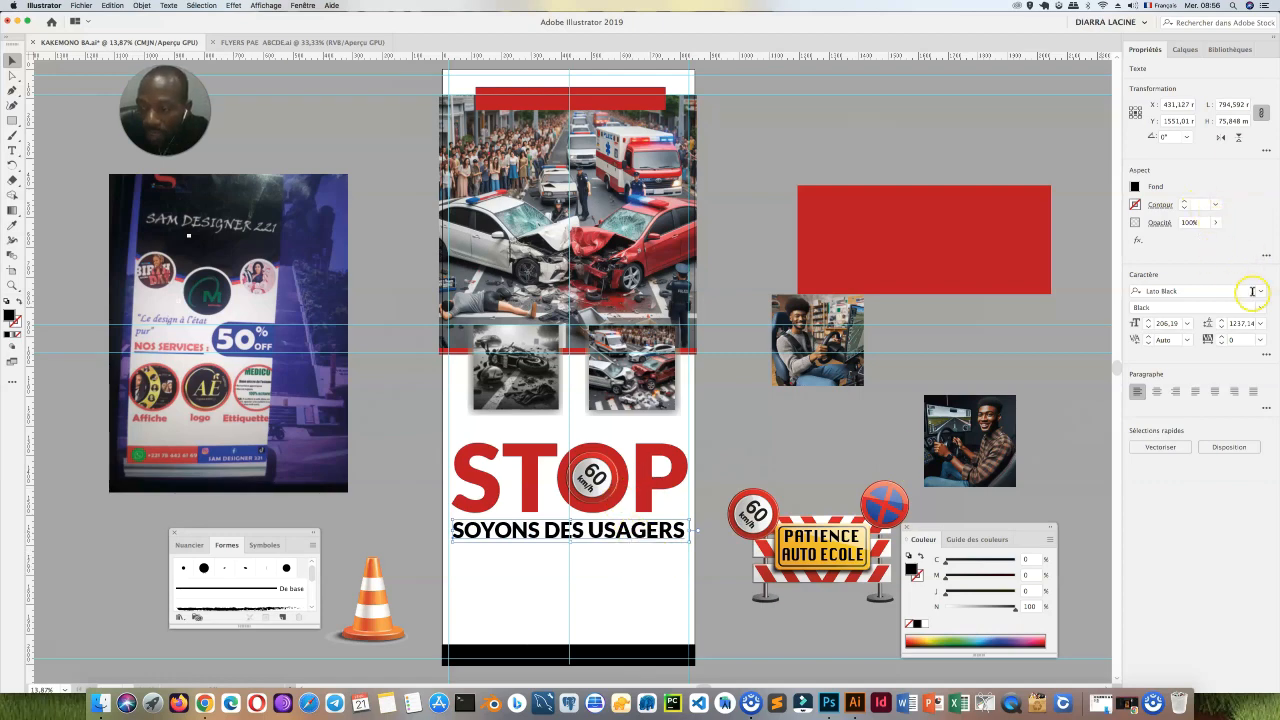
Step: Set the SOYONS DES USAGERS line in the HittedalSans-Demo font and scale it to about 794 mm wide
left_click(1265, 292)
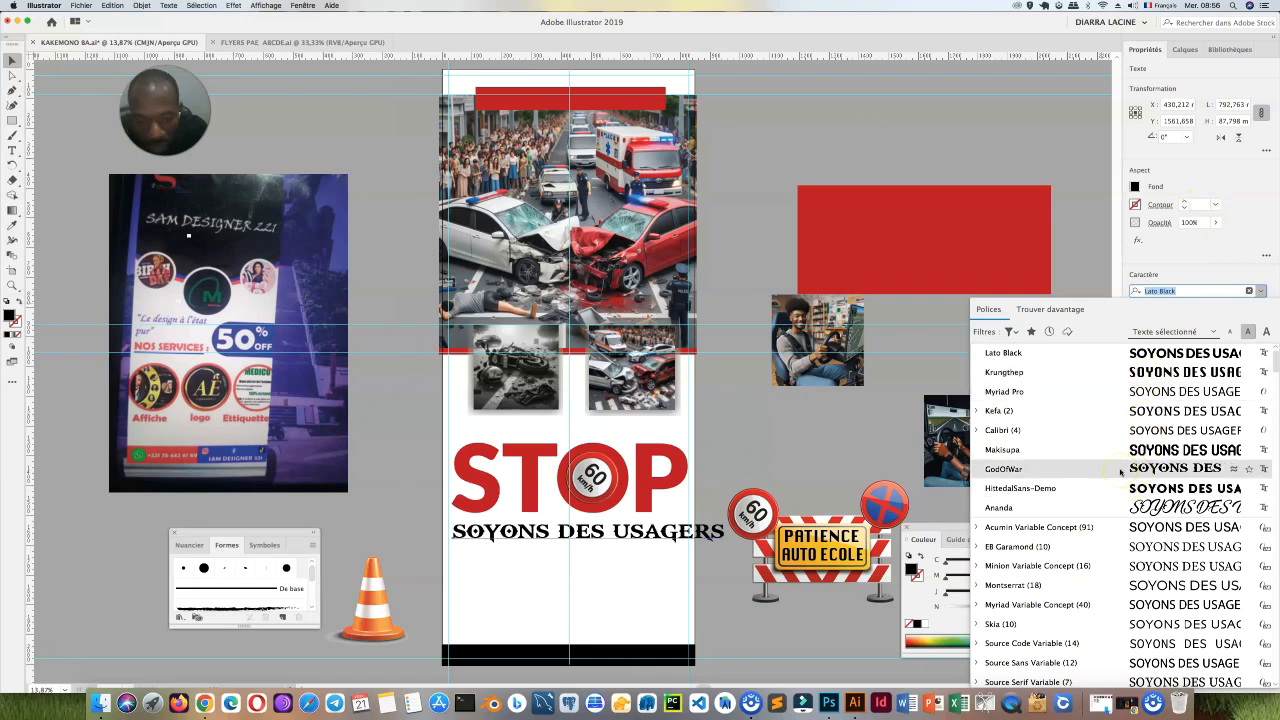
left_click(1101, 490)
left_click(691, 547, "shift")
left_click(716, 546)
left_click(672, 539)
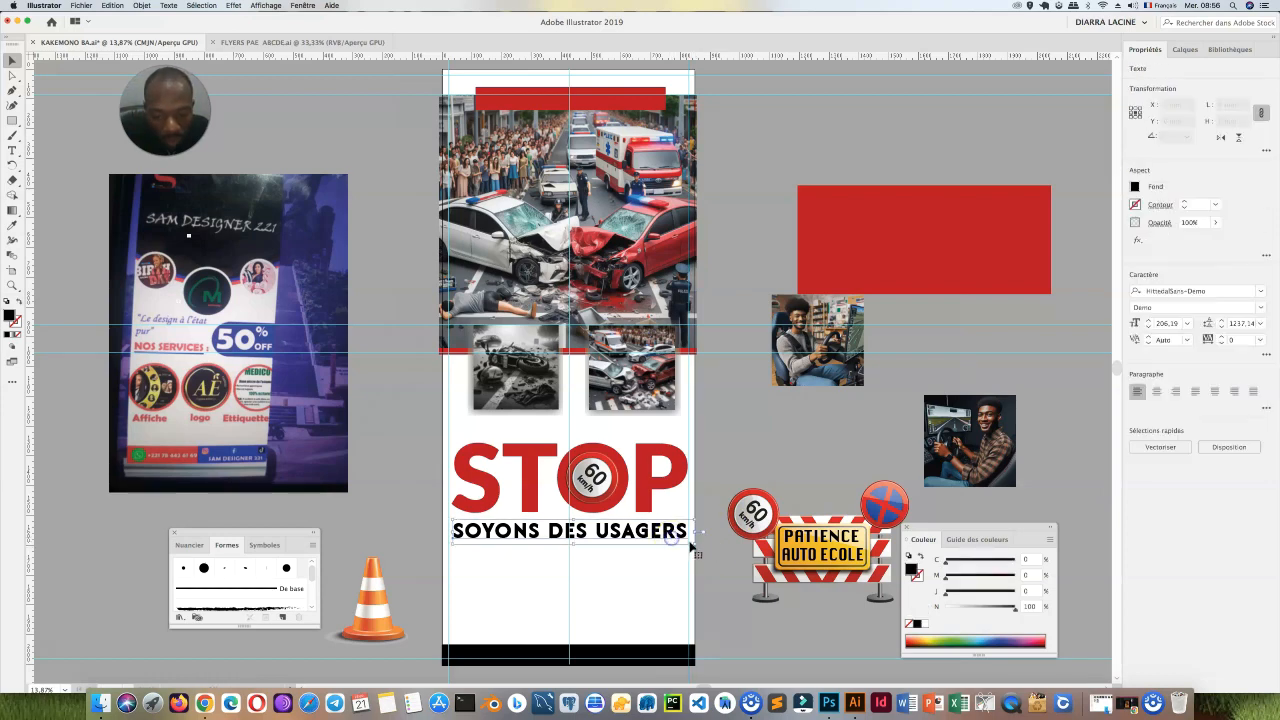
left_click_drag(689, 544, 664, 537)
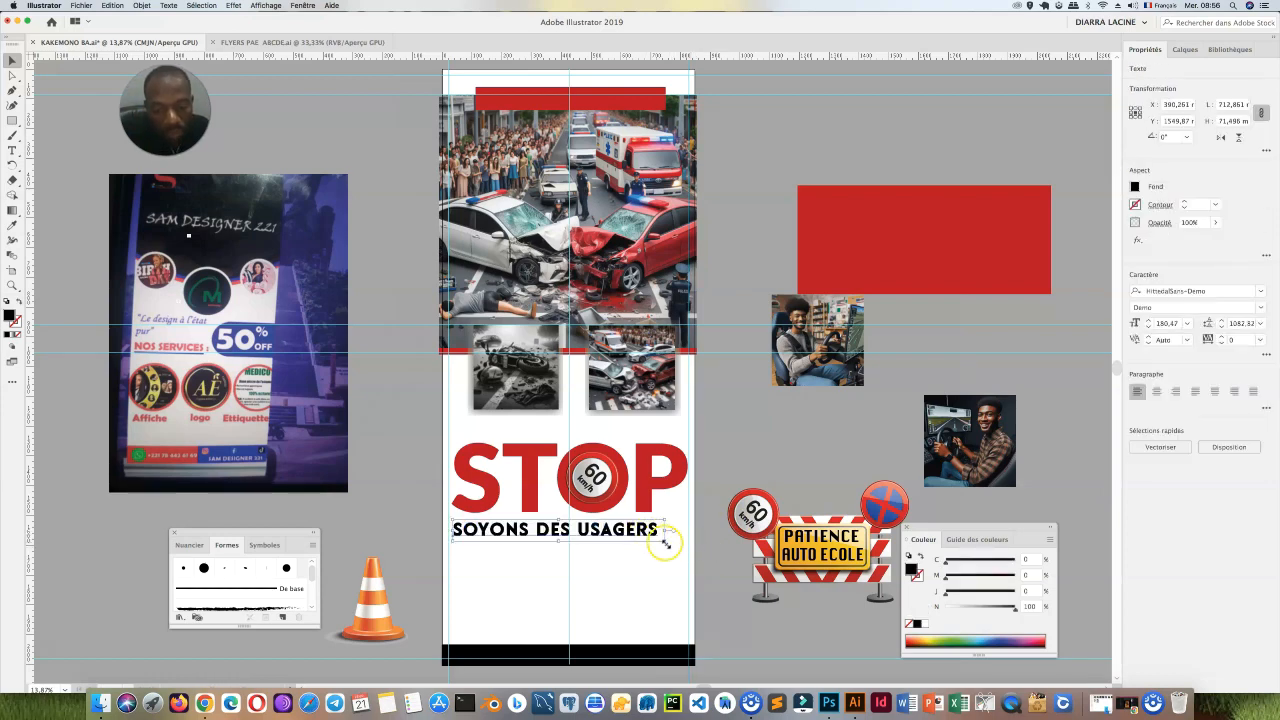
left_click_drag(665, 541, 690, 554)
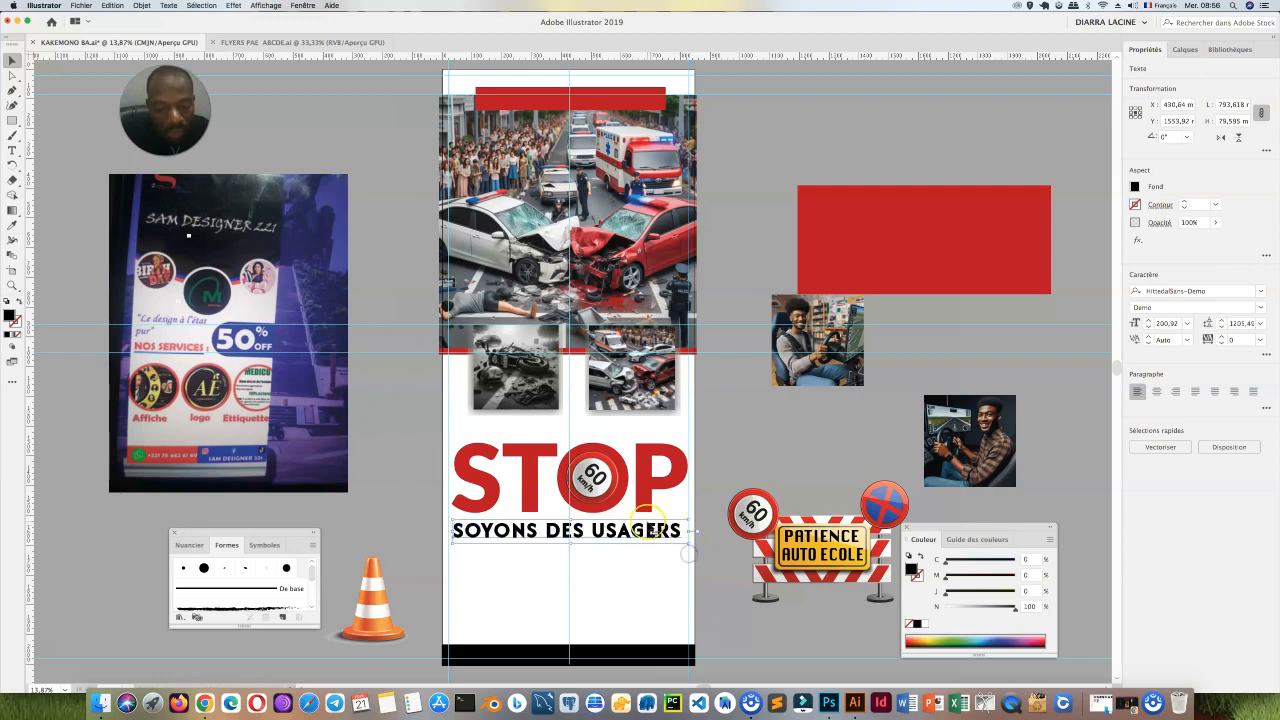
Step: Replace DES USAGERS with RESPONSABLE so the line beneath STOP reads "SOYONS RESPONSABLE"
left_click(1136, 186)
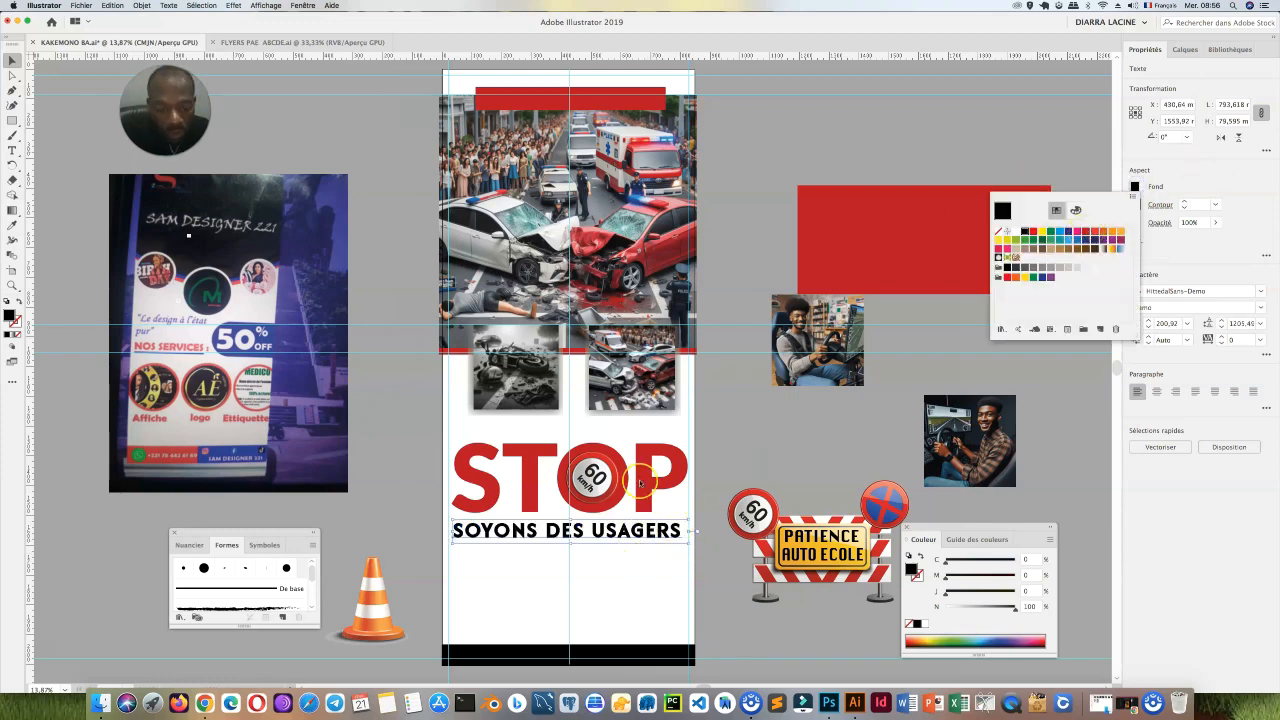
left_click(636, 567)
double_click(532, 526)
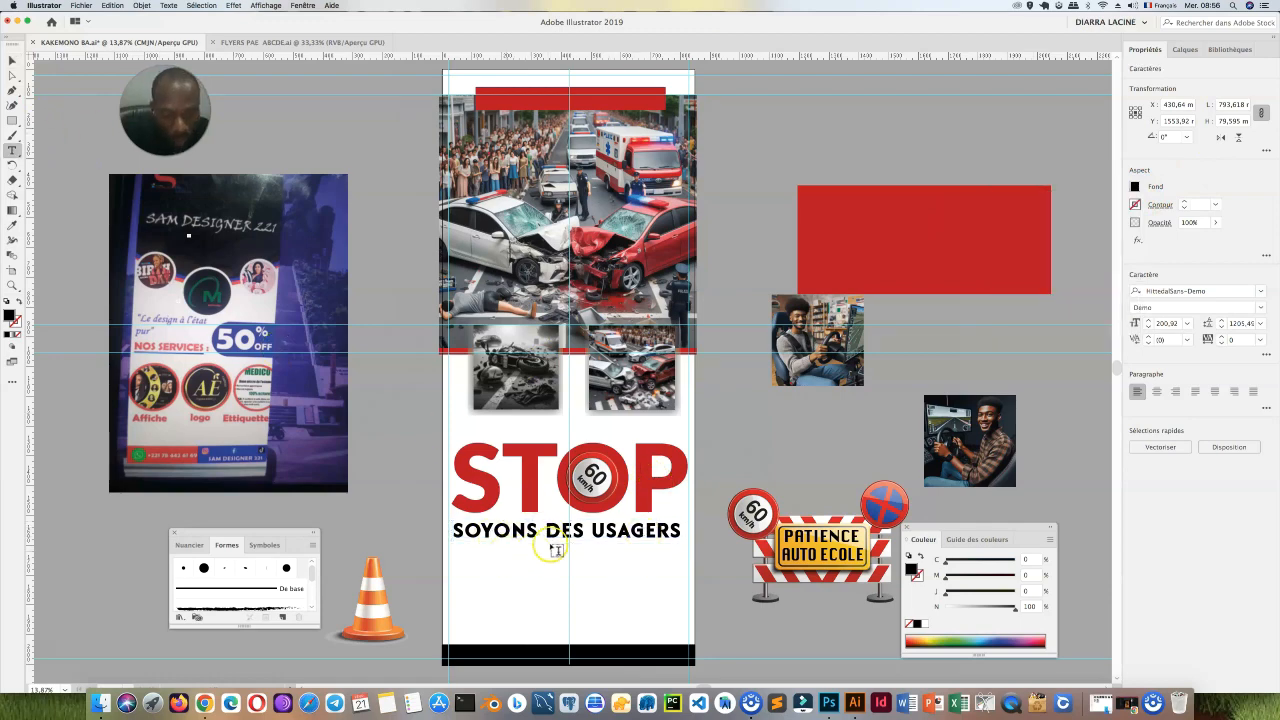
left_click_drag(547, 530, 700, 527)
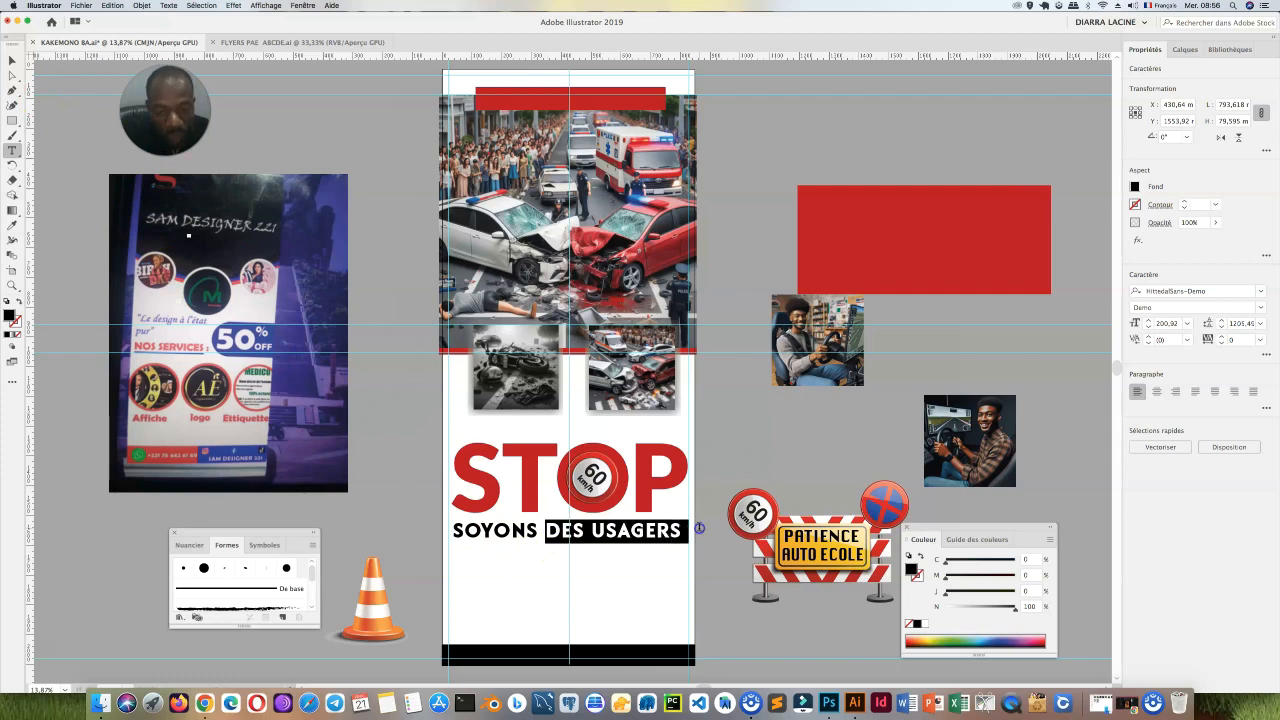
type("RESPONSABL")
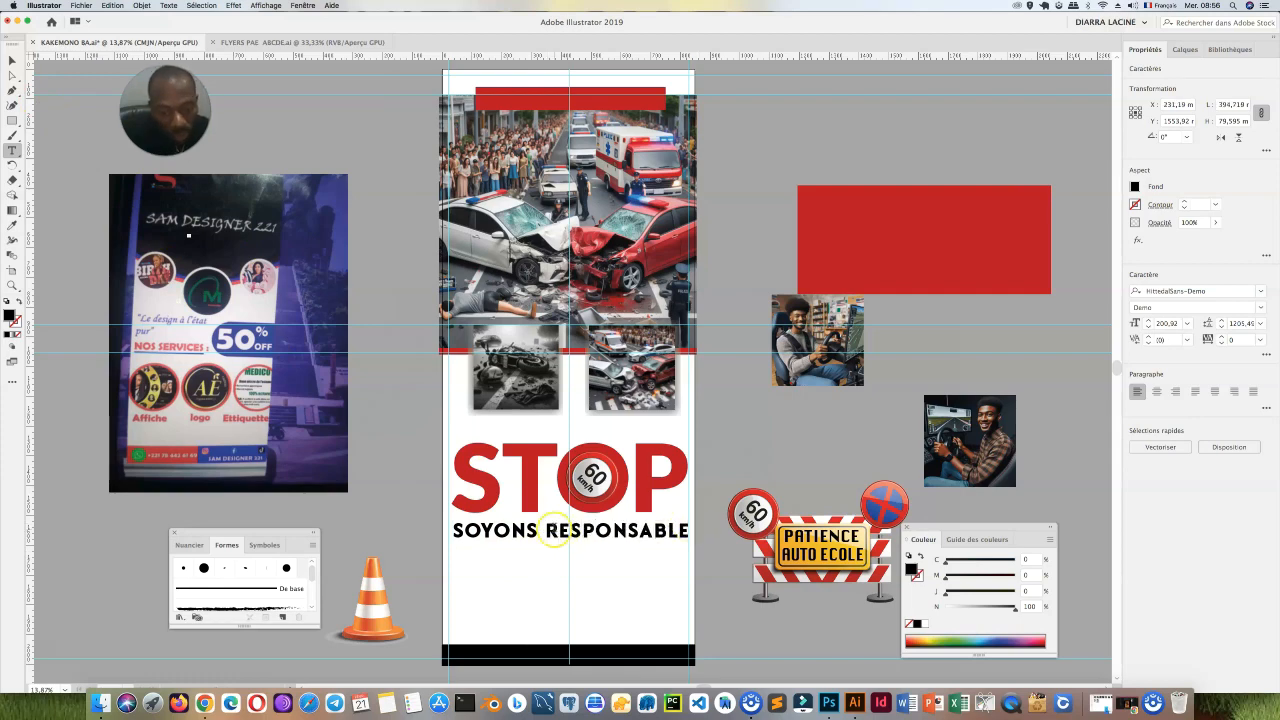
Step: Fill the word RESPONSABLE with the red swatch C=15 M=100 J=90 N=10
left_click_drag(547, 530, 814, 526)
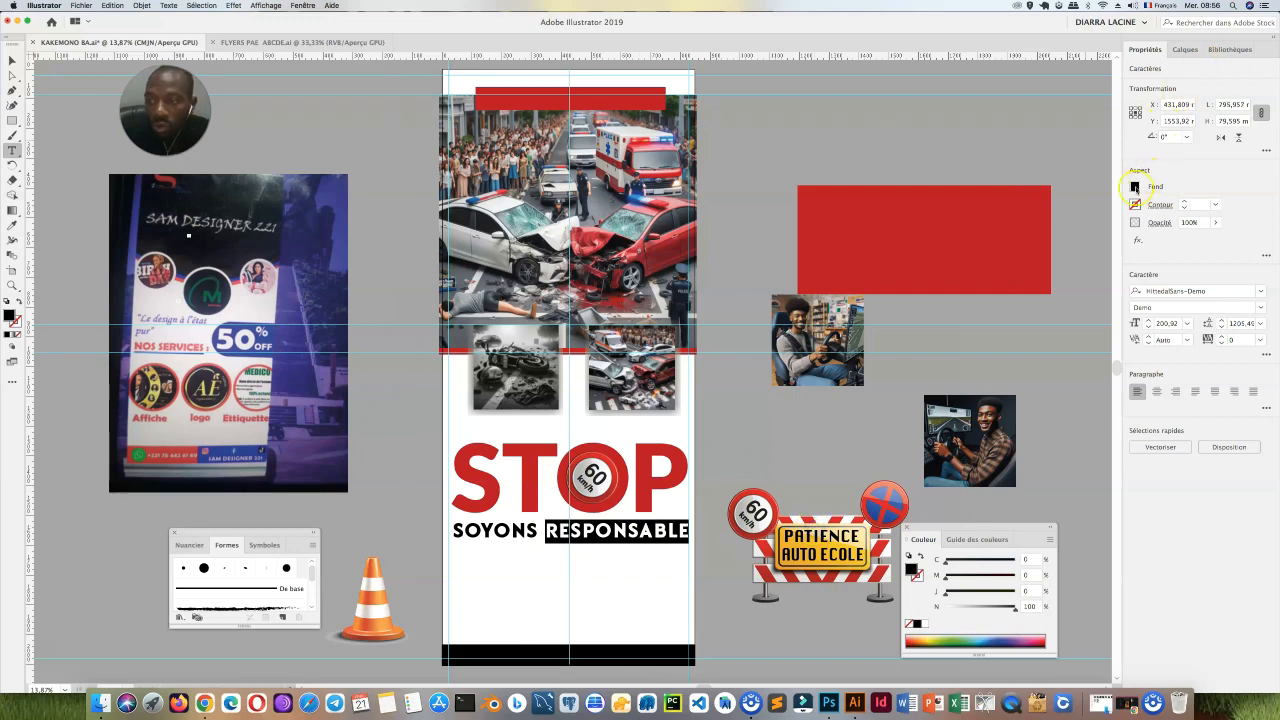
left_click(1135, 186)
left_click(1085, 231)
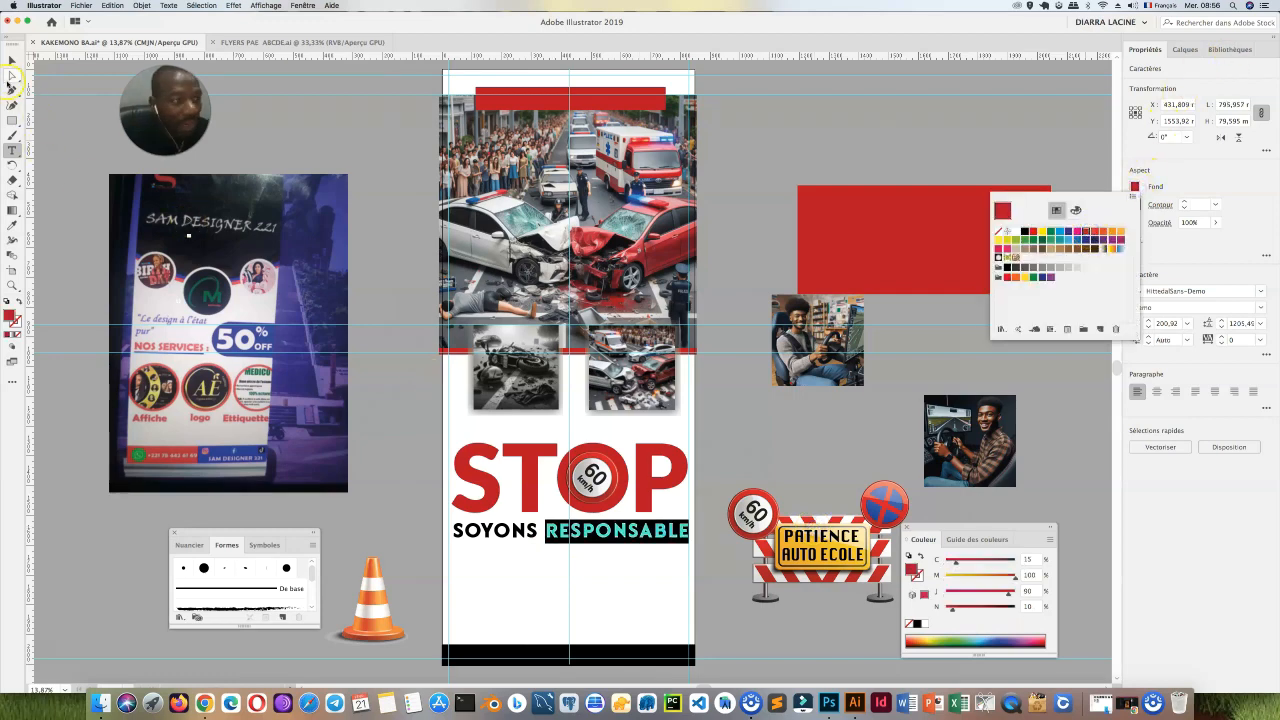
left_click(7, 58)
left_click(626, 568)
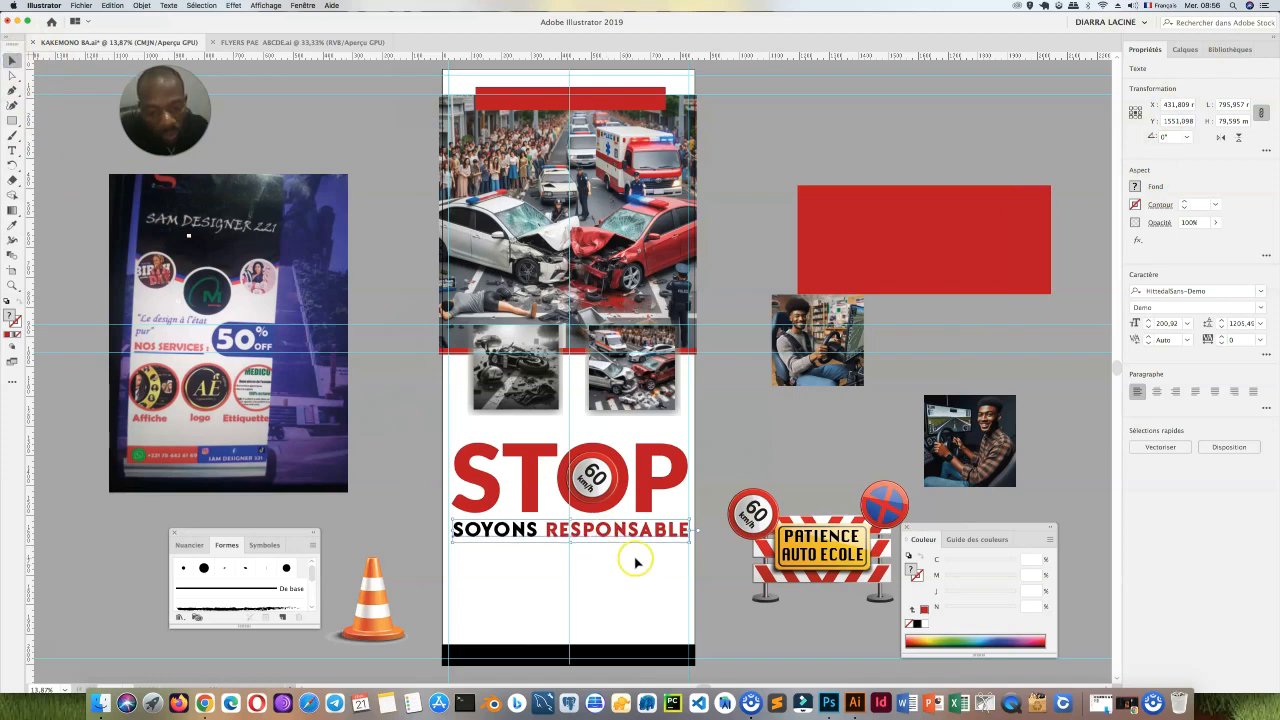
left_click(642, 560)
Step: Move the traffic cone back onto the banner's lower left, below SOYONS, at about 313 mm wide
scroll(503, 549, "down", 1)
left_click_drag(377, 570, 498, 570)
left_click_drag(528, 518, 538, 511)
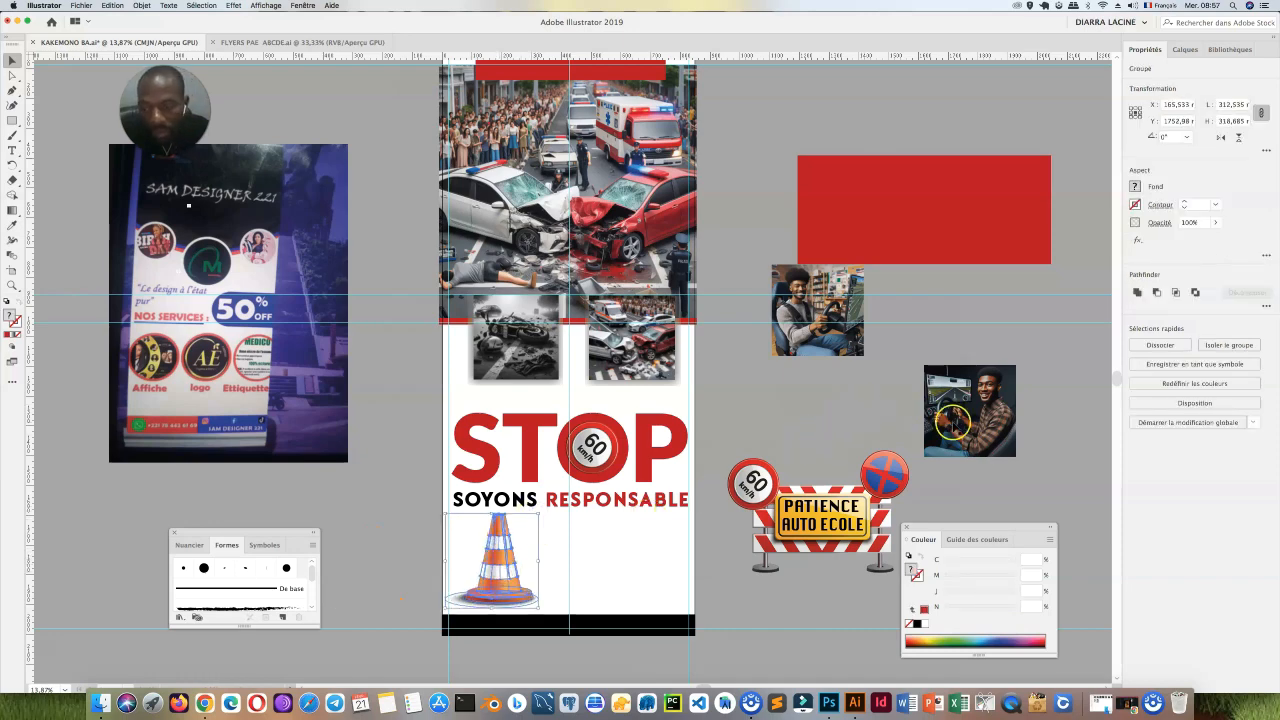
Step: Enlarge the plaid-shirt driver photo to about 398 mm and clip it to a circle about 349 mm in diameter
left_click(951, 422)
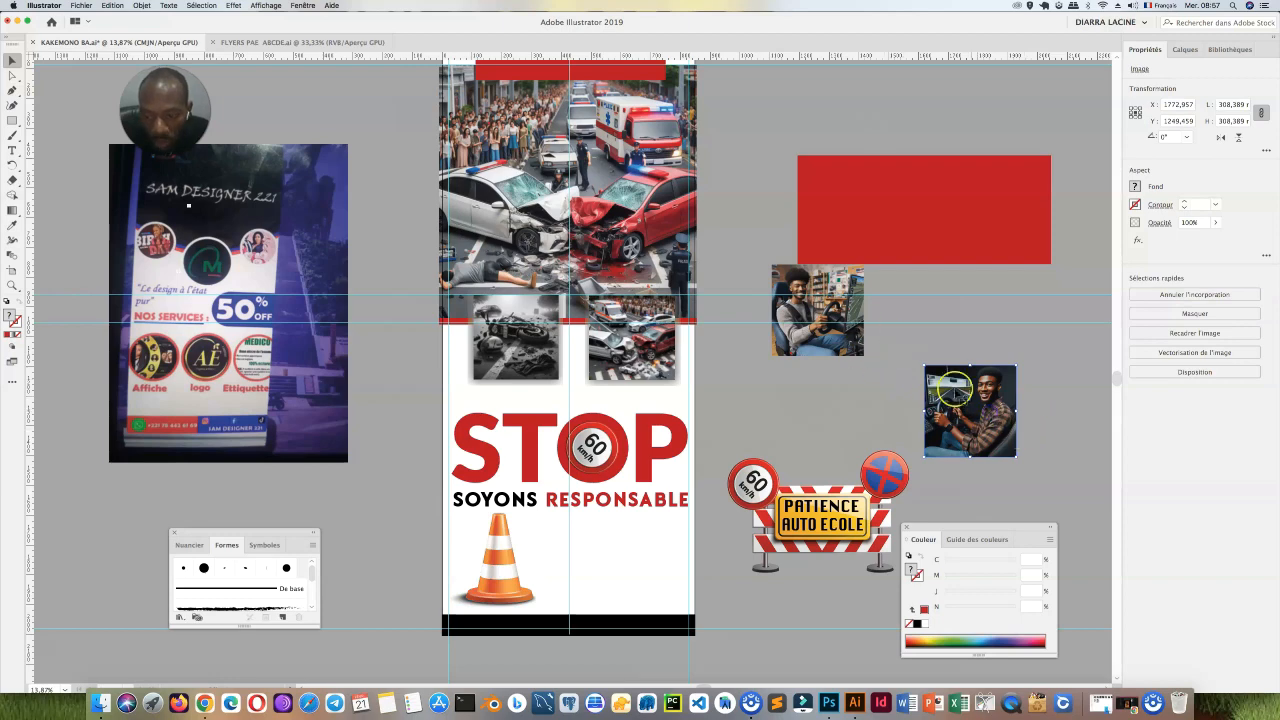
left_click_drag(922, 364, 898, 339)
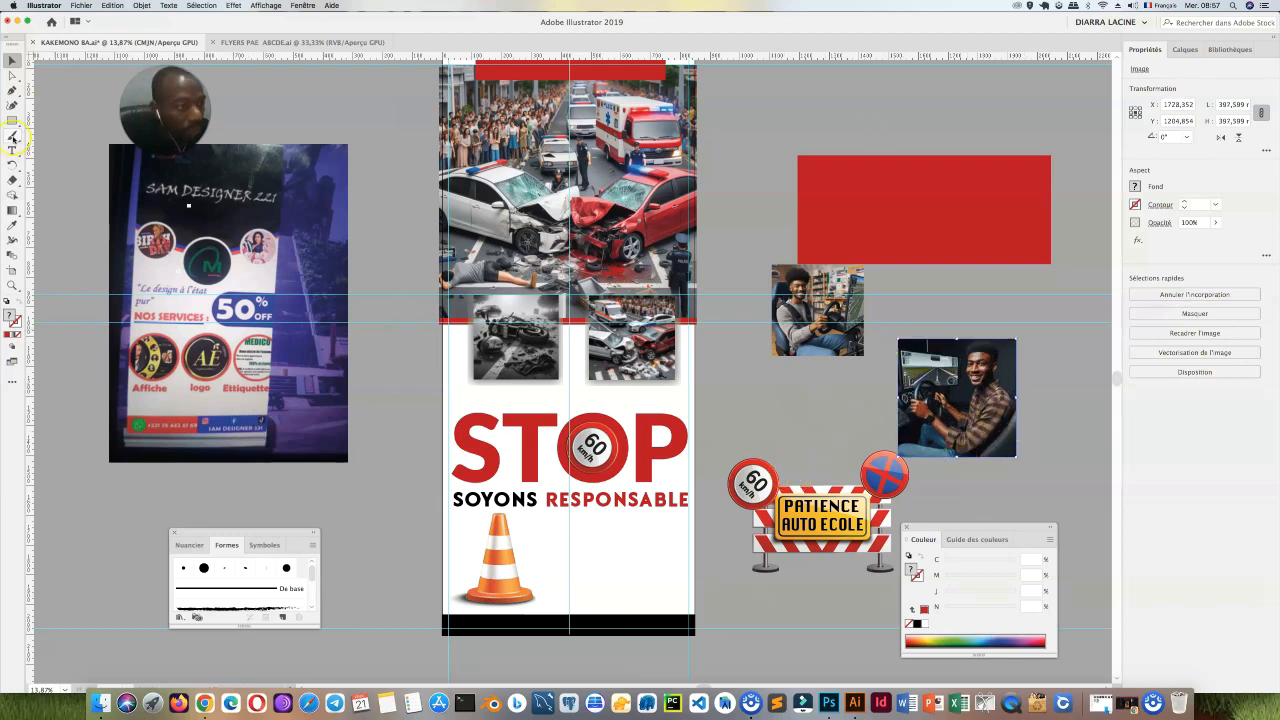
left_click_drag(12, 118, 57, 130)
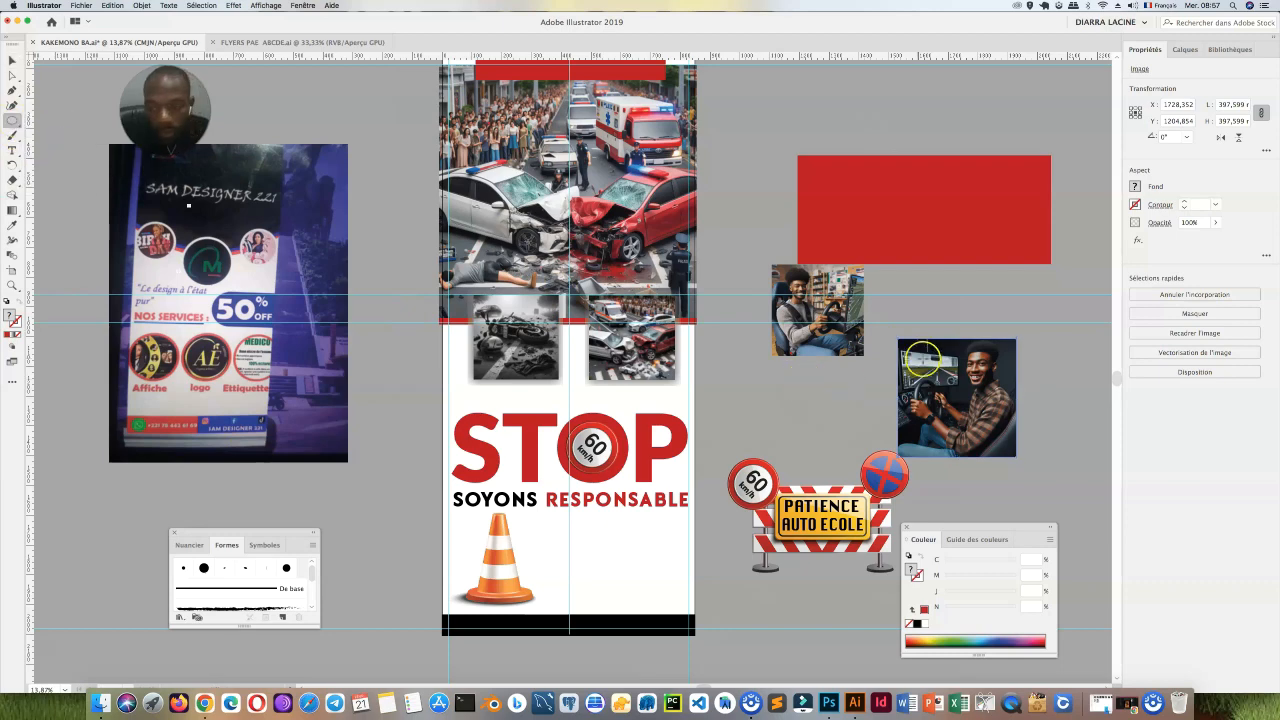
left_click_drag(913, 347, 1016, 452)
key("v")
left_click_drag(982, 413, 974, 409)
left_click(977, 444, "shift")
right_click(935, 383)
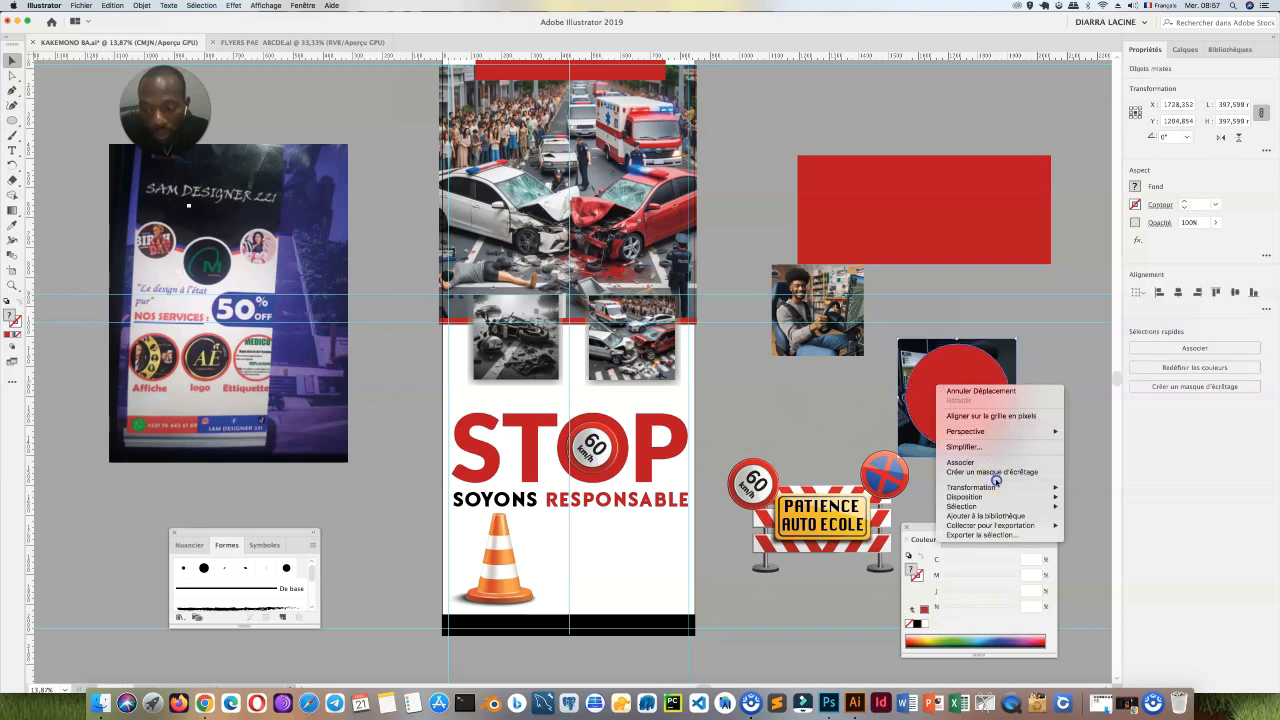
left_click(998, 473)
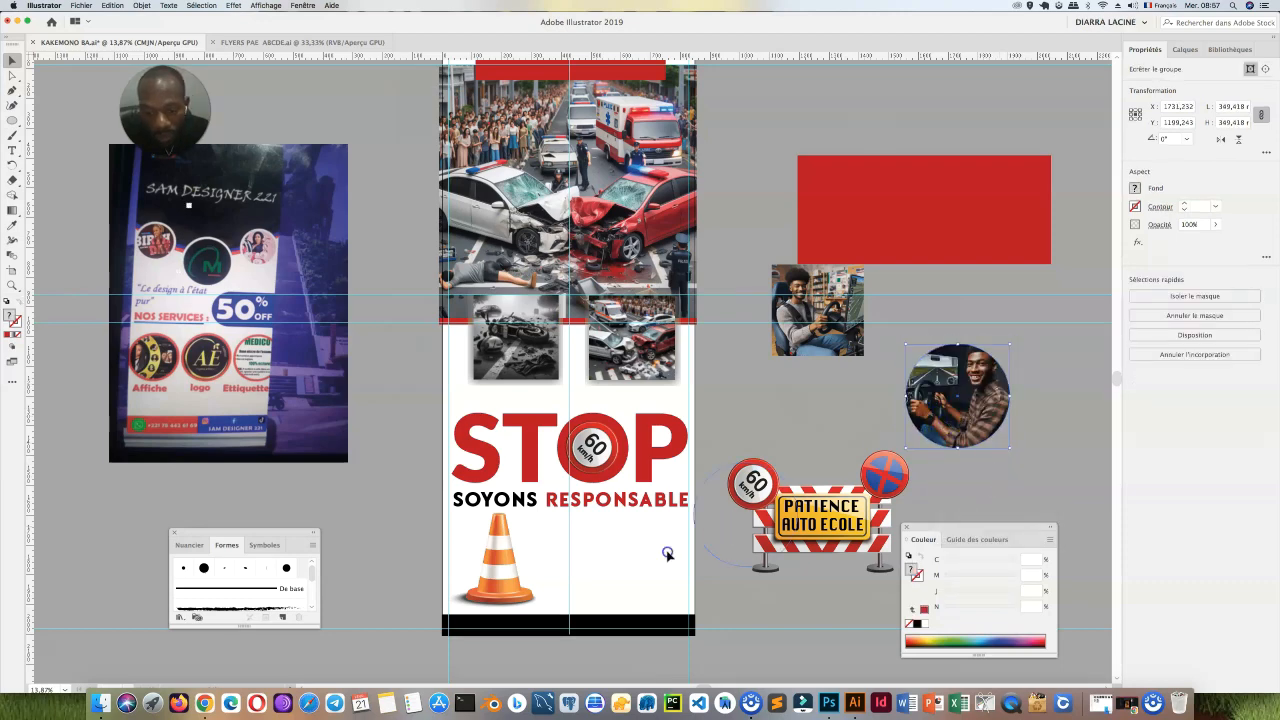
Step: Place the circular driver photo in the banner's lower-right corner beside the cone, enlarged to about 386 mm
left_click_drag(648, 586, 653, 595)
left_click_drag(600, 524, 587, 511)
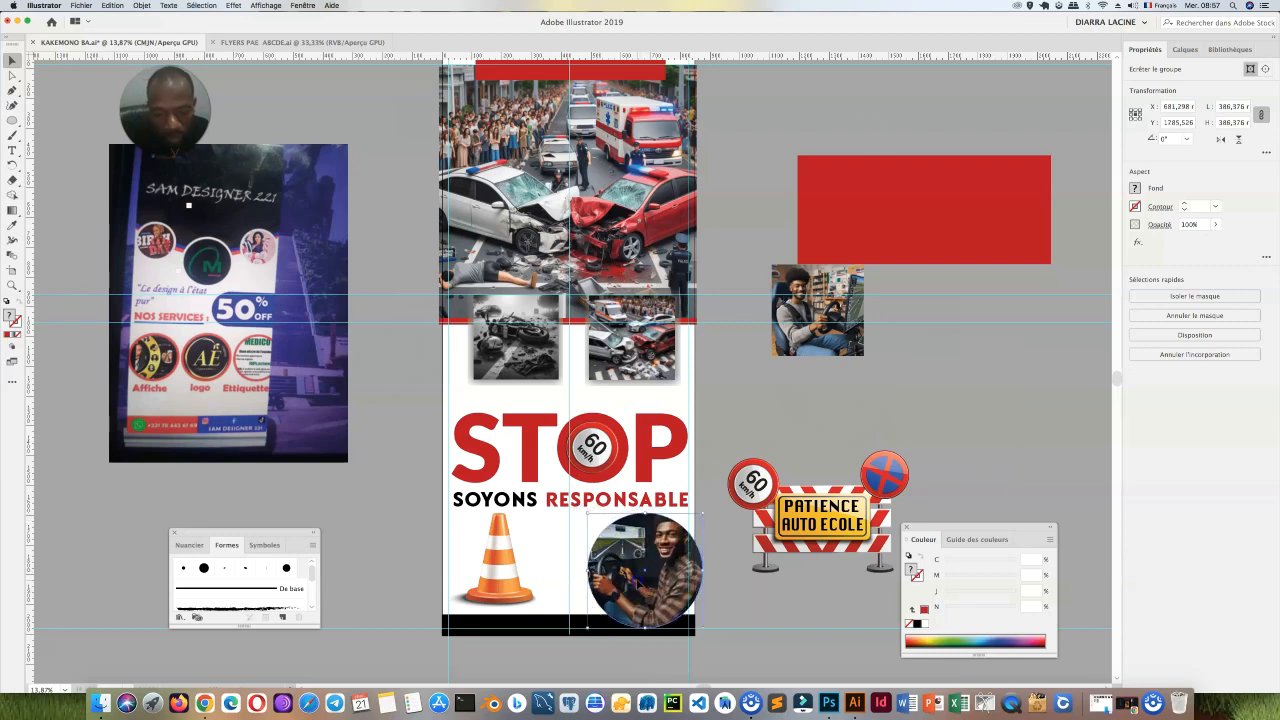
left_click_drag(640, 591, 637, 586)
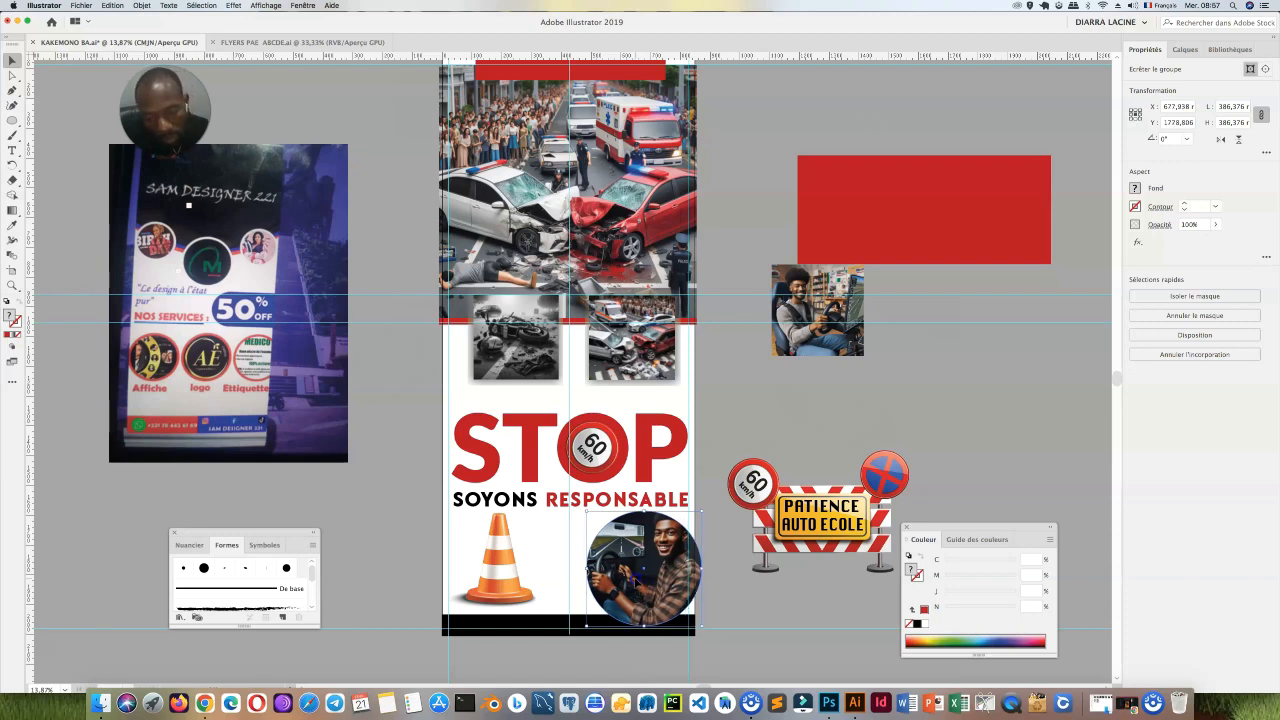
left_click(827, 379)
Step: Move the SOYONS RESPONSABLE line slightly up towards STOP and save the document
double_click(549, 508)
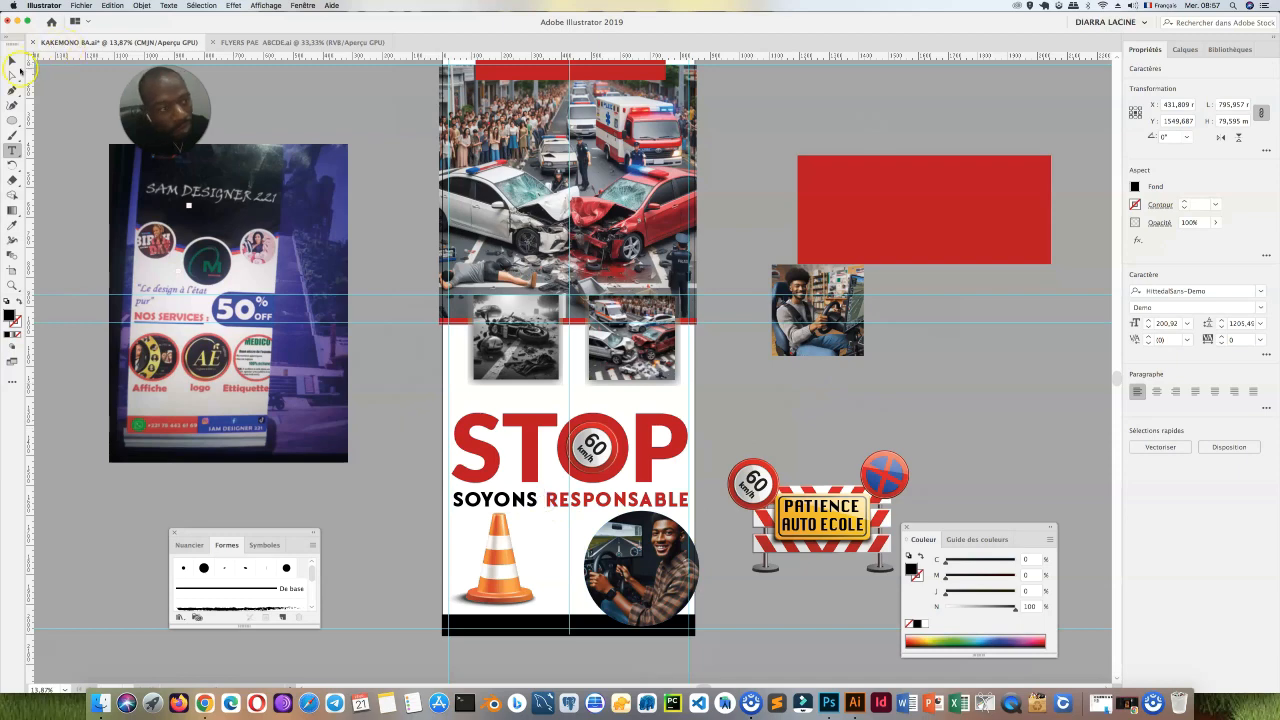
left_click(14, 62)
left_click_drag(490, 508, 488, 504)
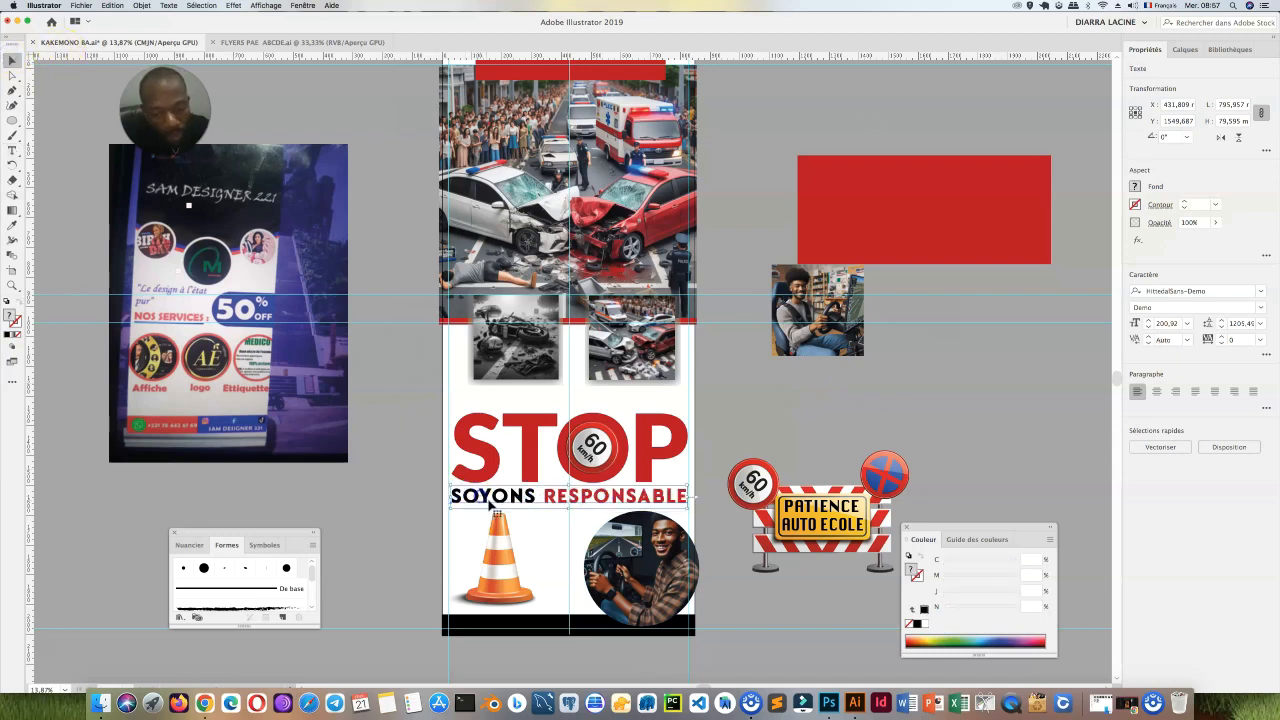
scroll(530, 487, "up", 3)
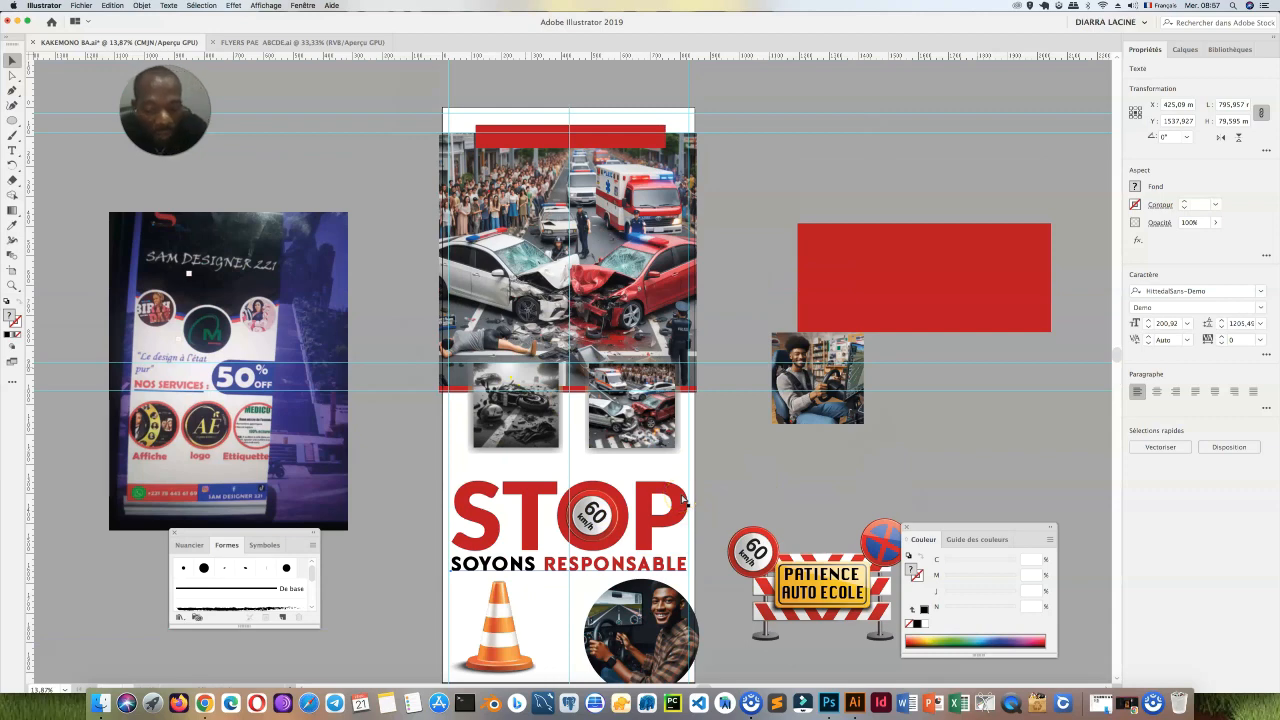
key("super+s")
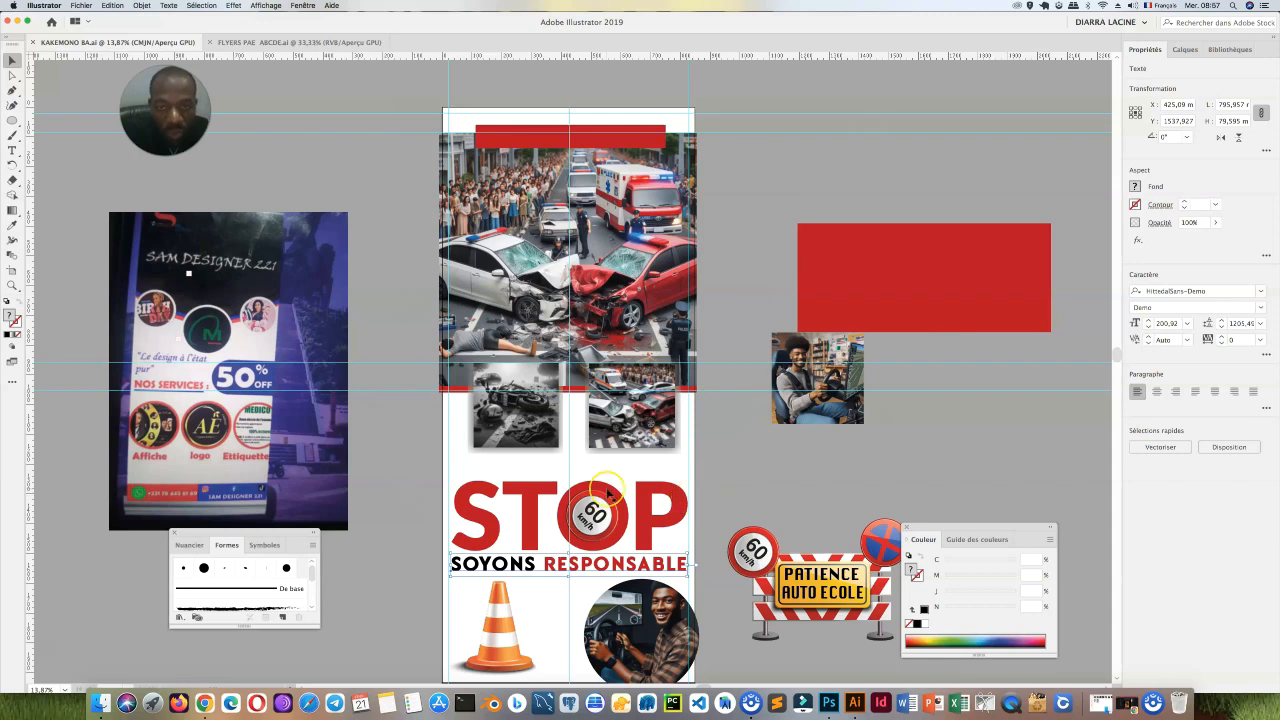
Step: Duplicate the SOYONS RESPONSABLE line and place the copy just above the artboard, undoing the accidental shift of the crash photo
scroll(616, 490, "down", 8)
scroll(616, 490, "up", 11)
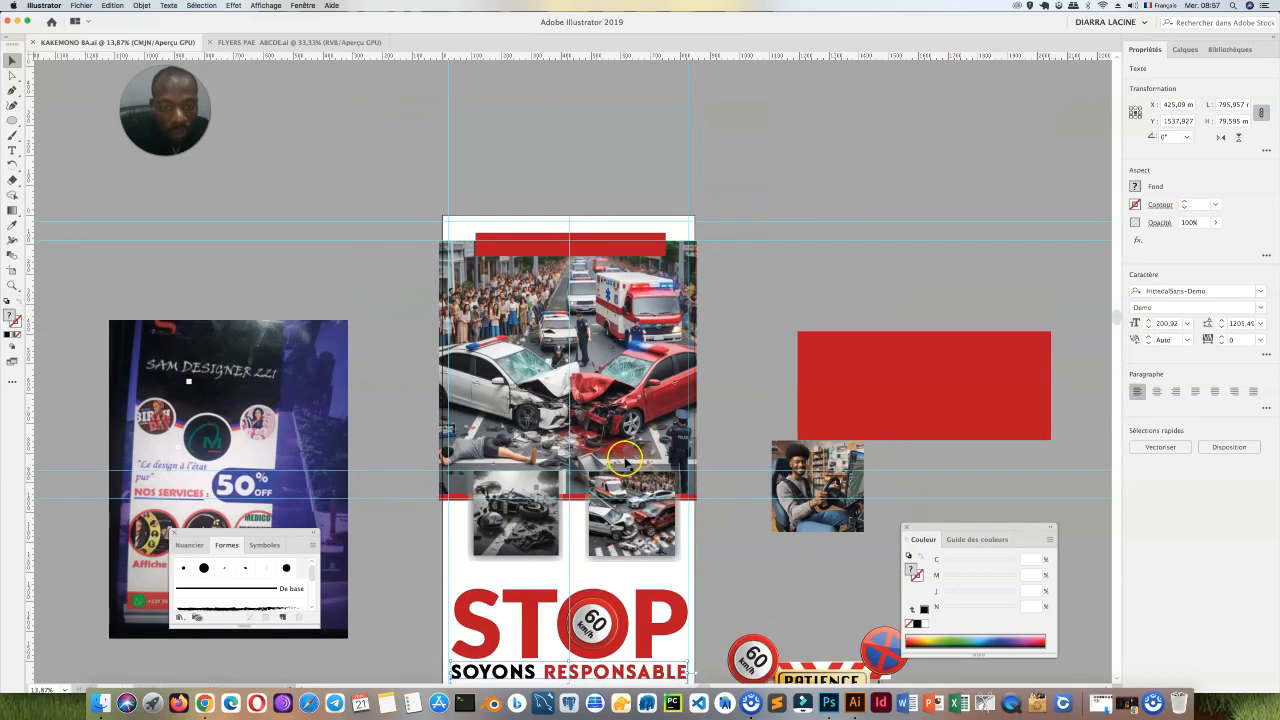
scroll(621, 468, "down", 2)
left_click_drag(524, 615, 557, 377)
left_click_drag(595, 233, 584, 167)
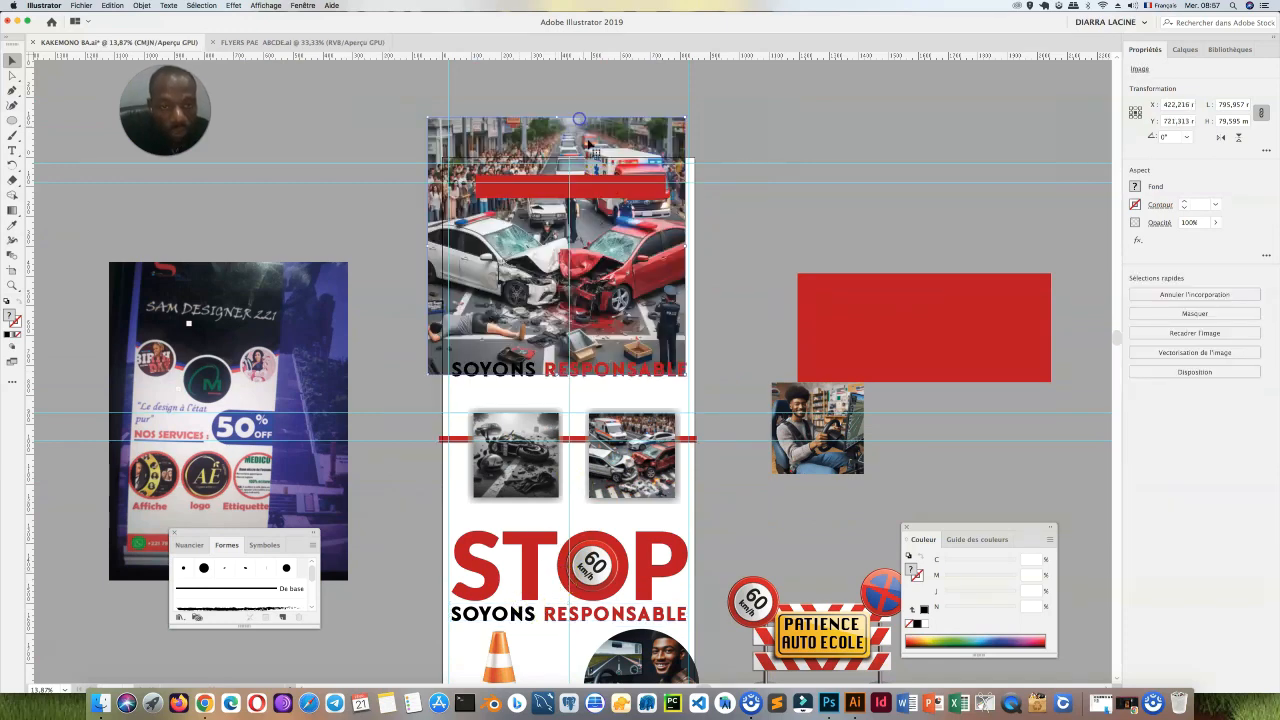
key("super+z")
left_click_drag(607, 380, 614, 124)
Step: Change the text of the copy above the artboard to "LA ROUTE TUE"
triple_click(614, 122)
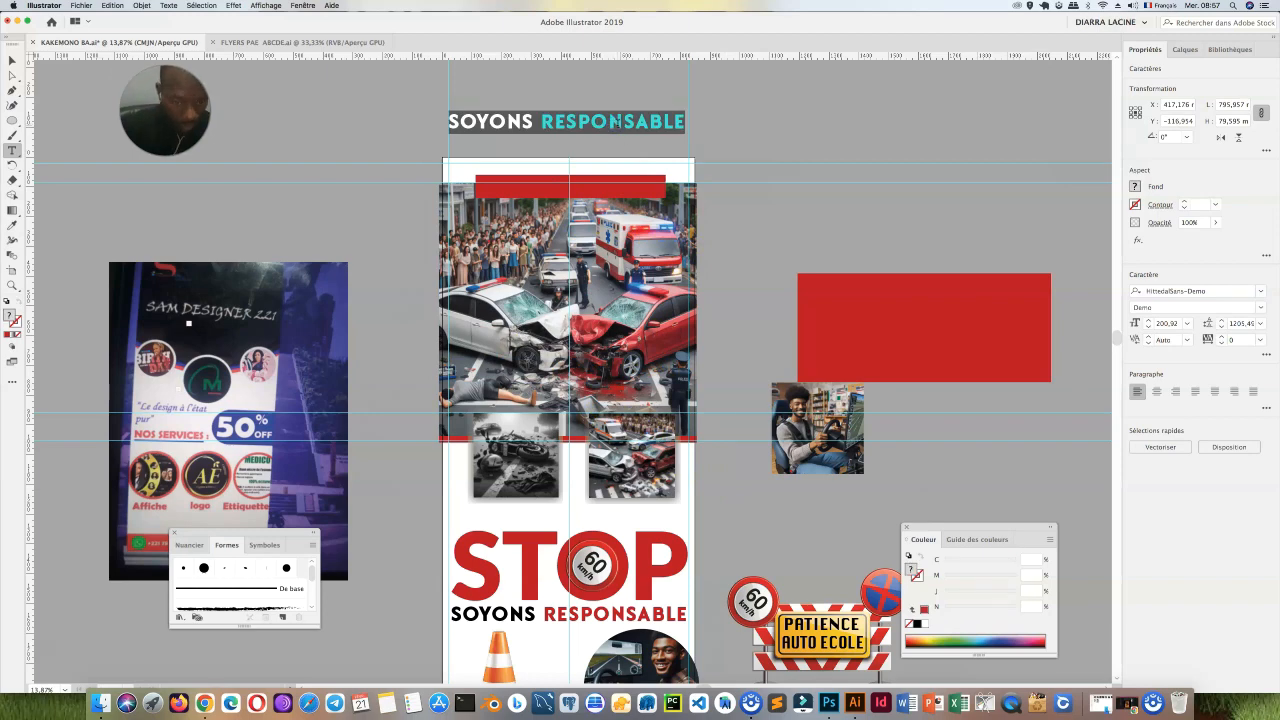
type("S")
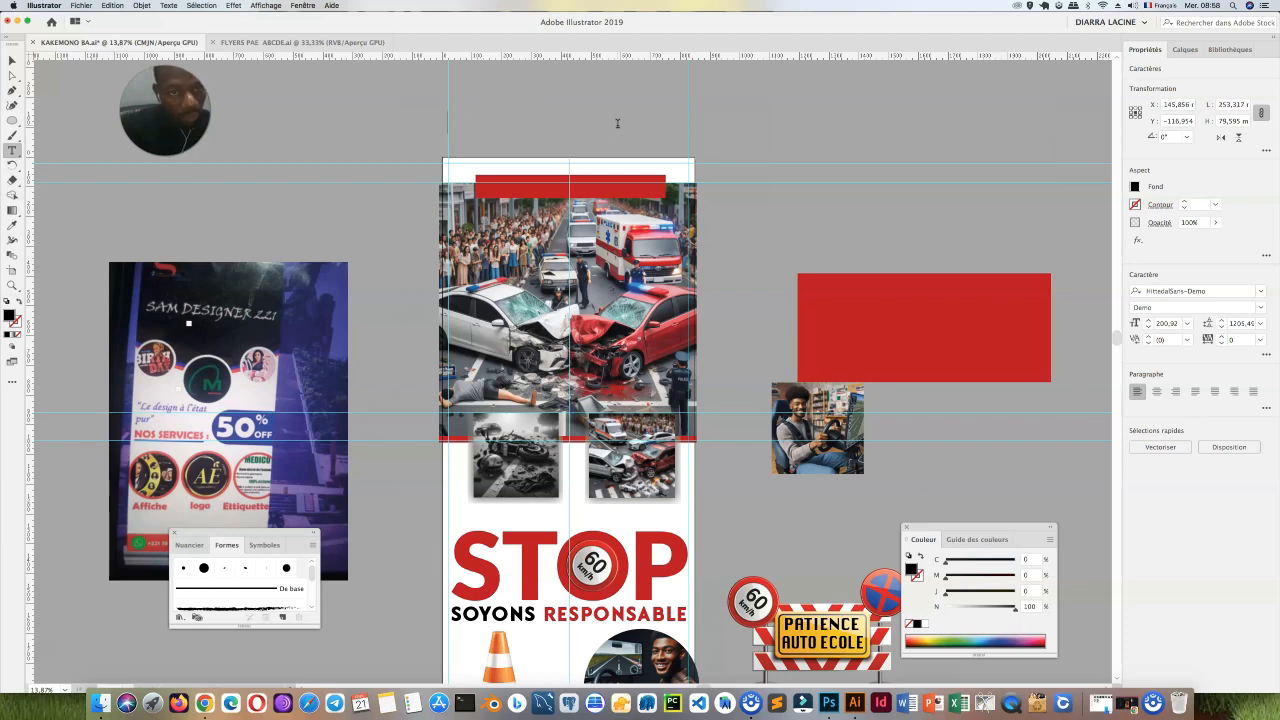
type("LA ROUTE TUE")
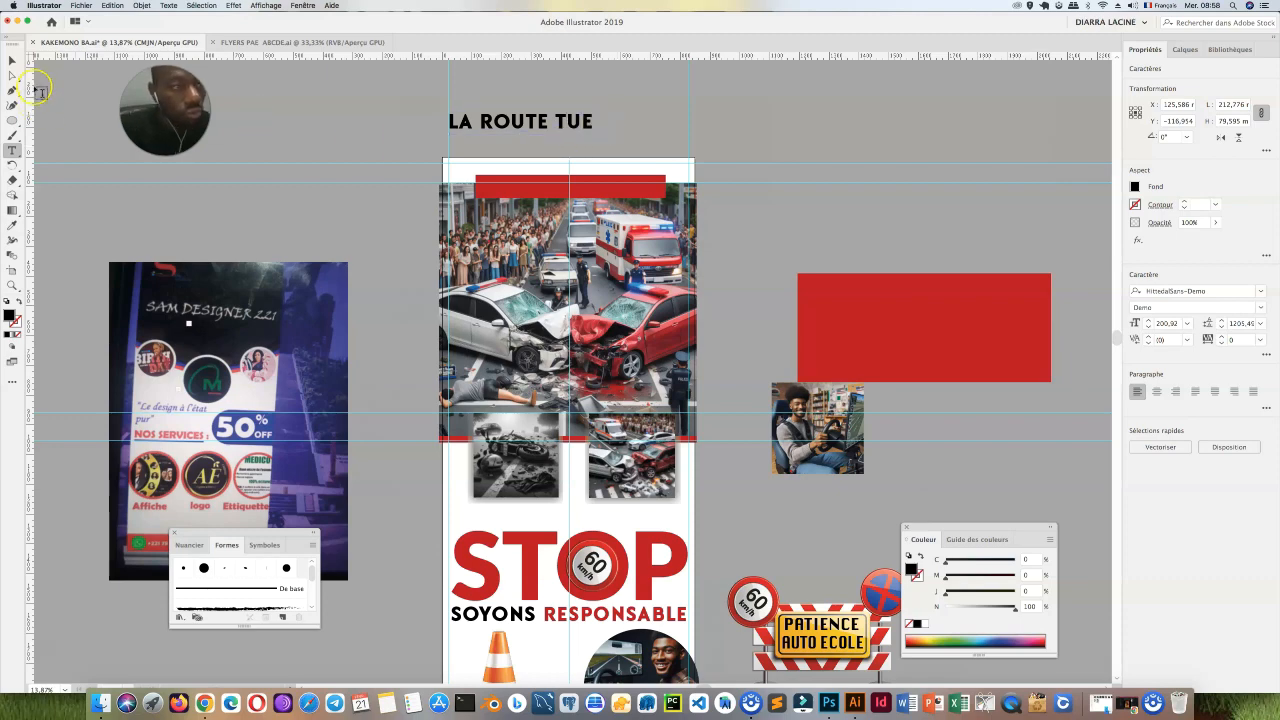
Step: Place the LA ROUTE TUE text on the red bar at the banner's top, enlarged to about 593 mm wide
left_click(14, 60)
left_click_drag(575, 122, 631, 191)
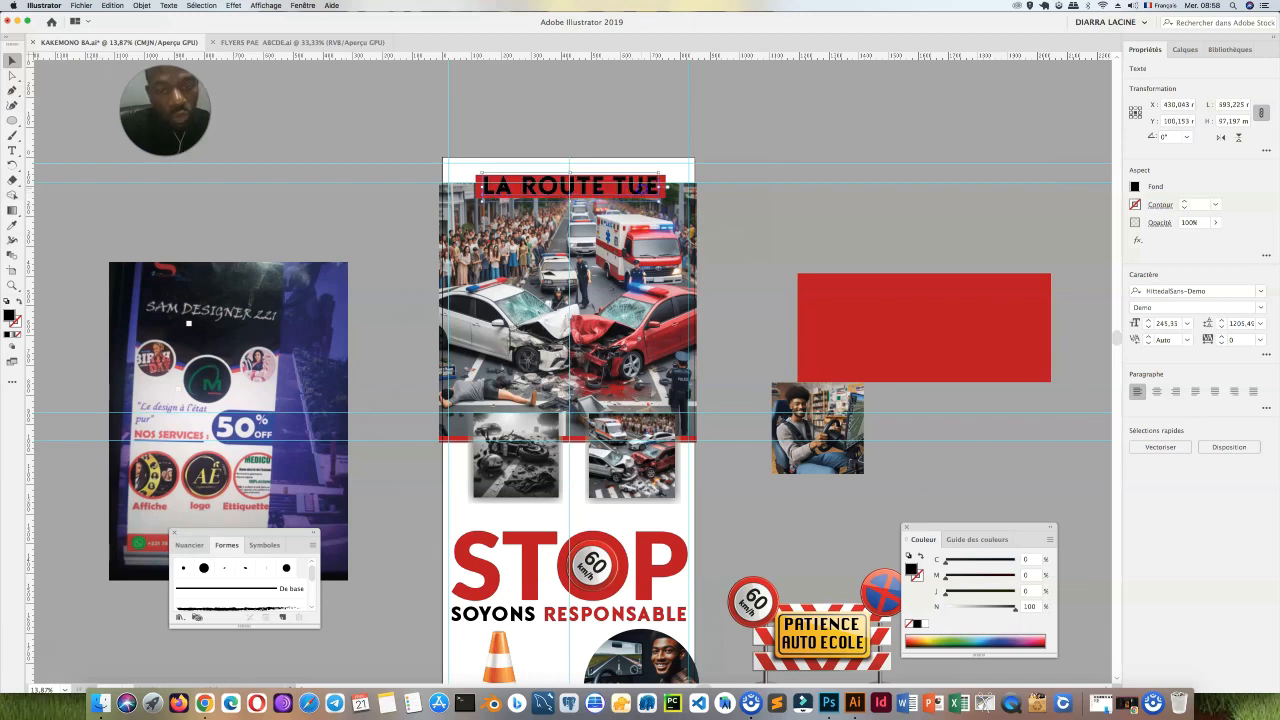
Step: Append " !" to the LA ROUTE TUE heading and scale it to about 612 mm wide
double_click(638, 190)
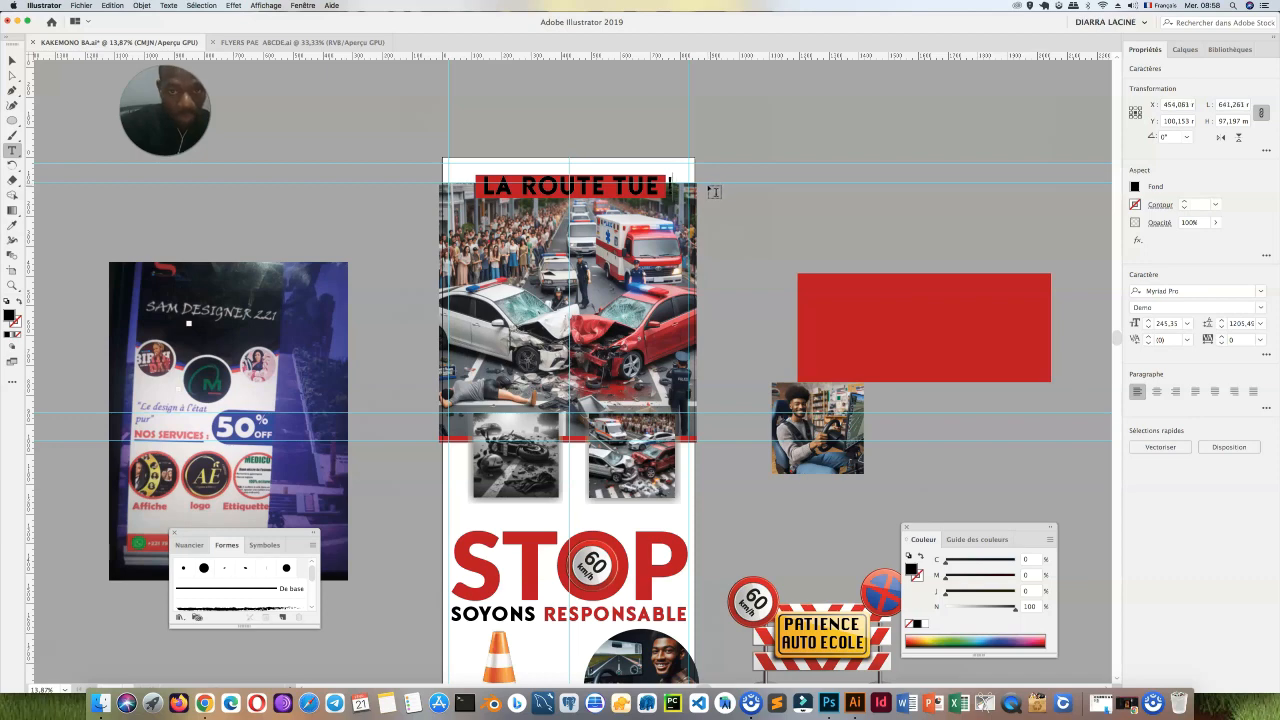
key("super+a")
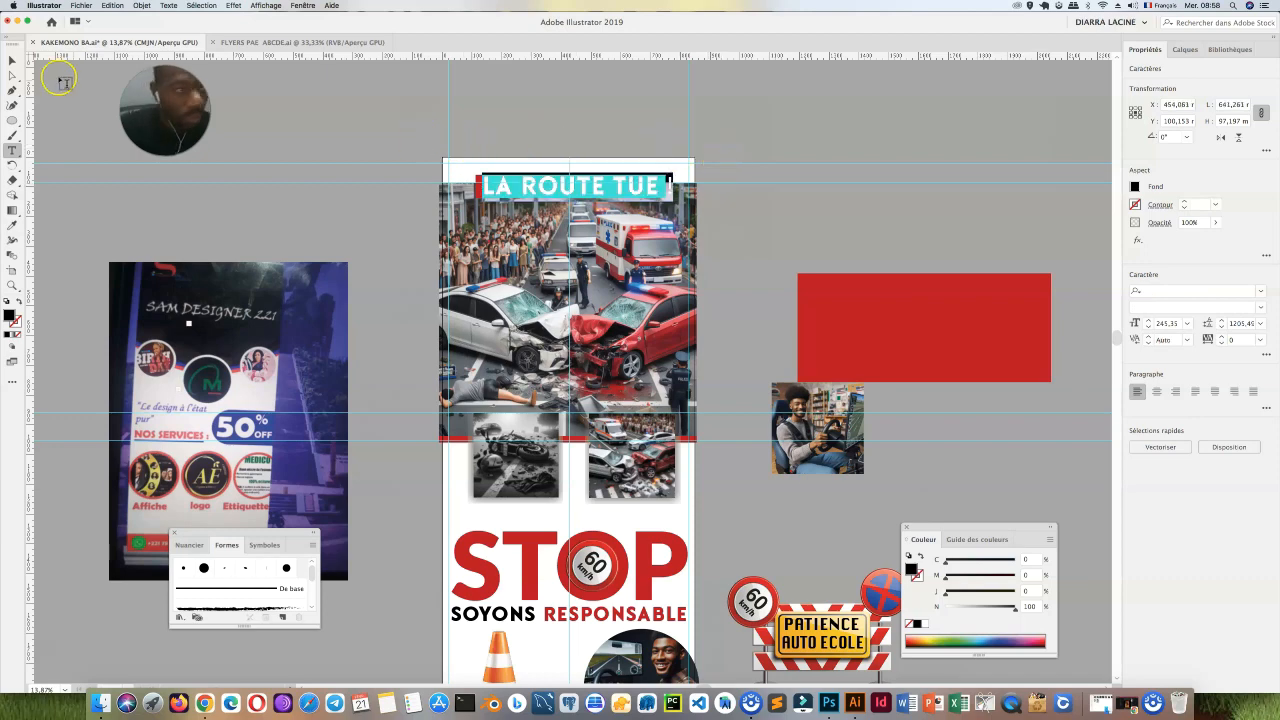
left_click(12, 60)
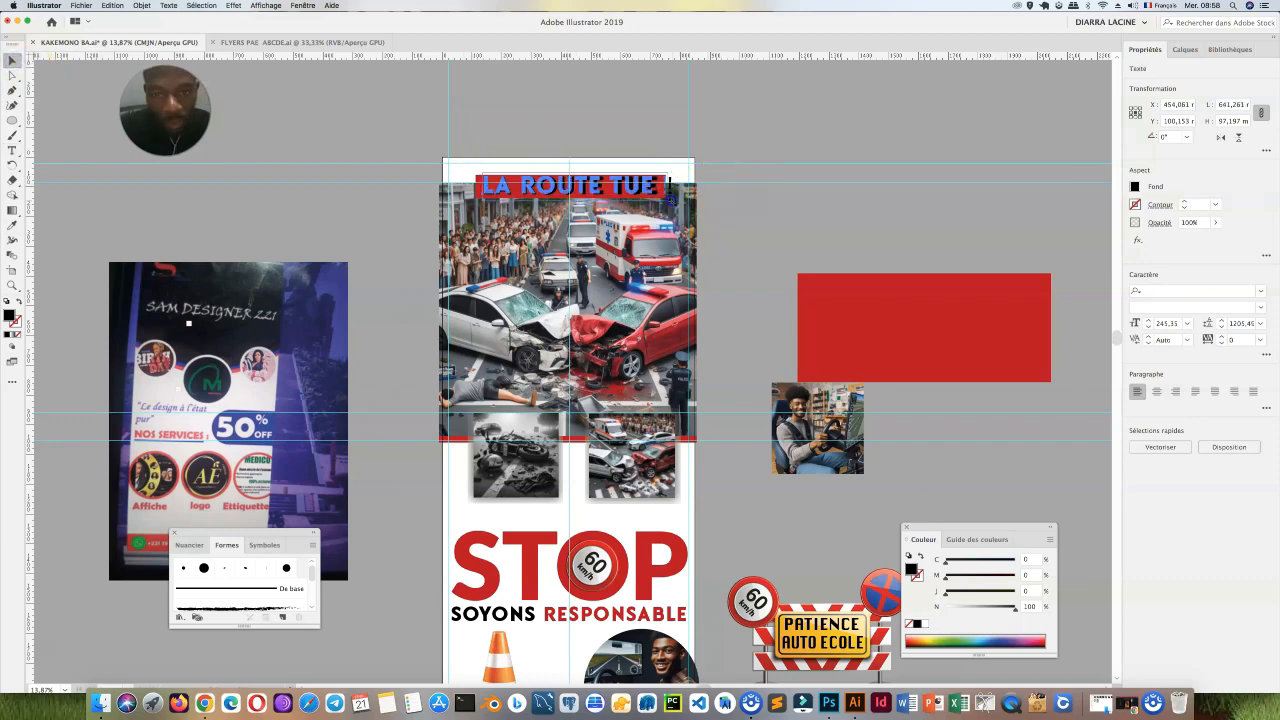
left_click_drag(669, 201, 660, 197)
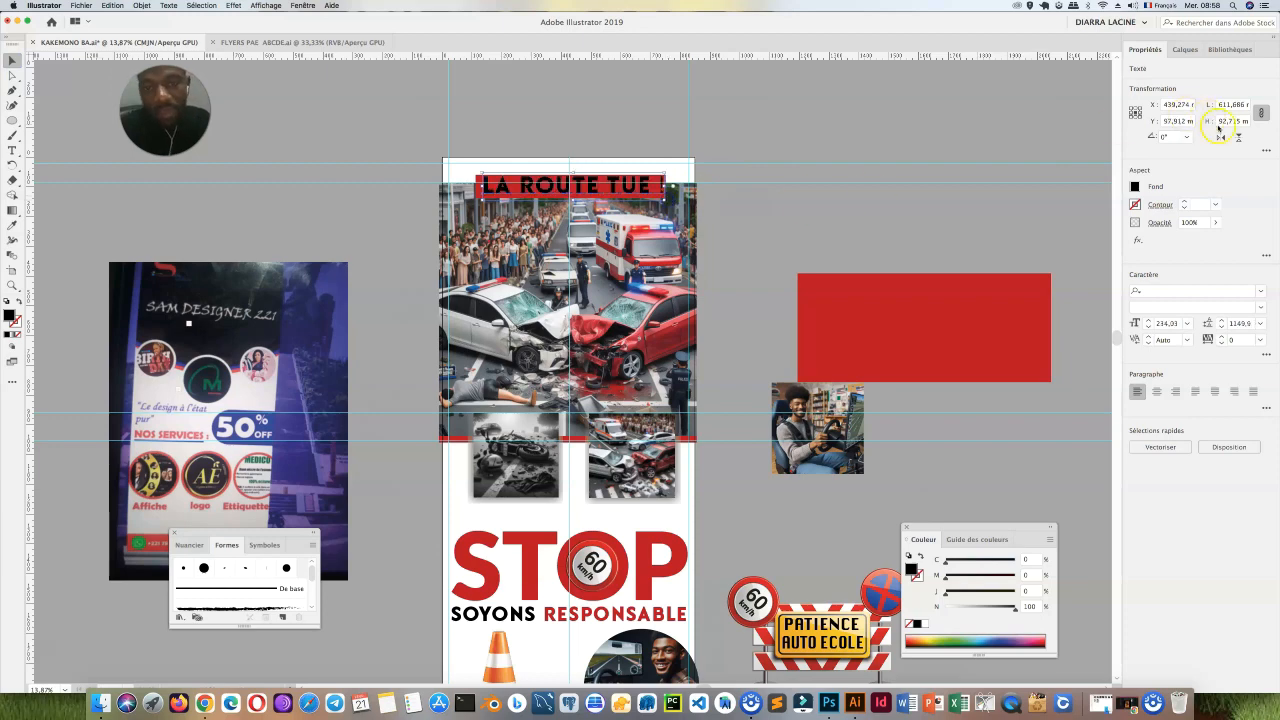
Step: Fill the LA ROUTE TUE ! heading with white and nudge it slightly to centre it on the red bar
left_click(1136, 186)
left_click(1017, 232)
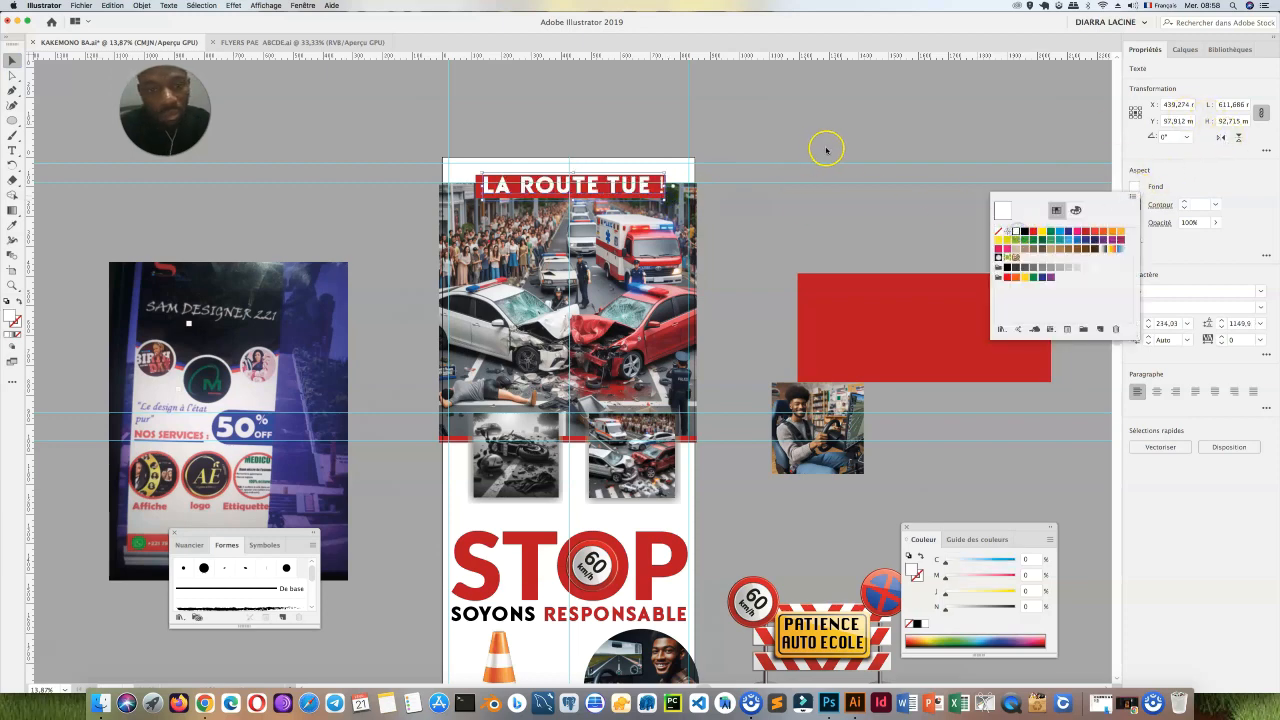
left_click(812, 146)
left_click(834, 127)
left_click(632, 196)
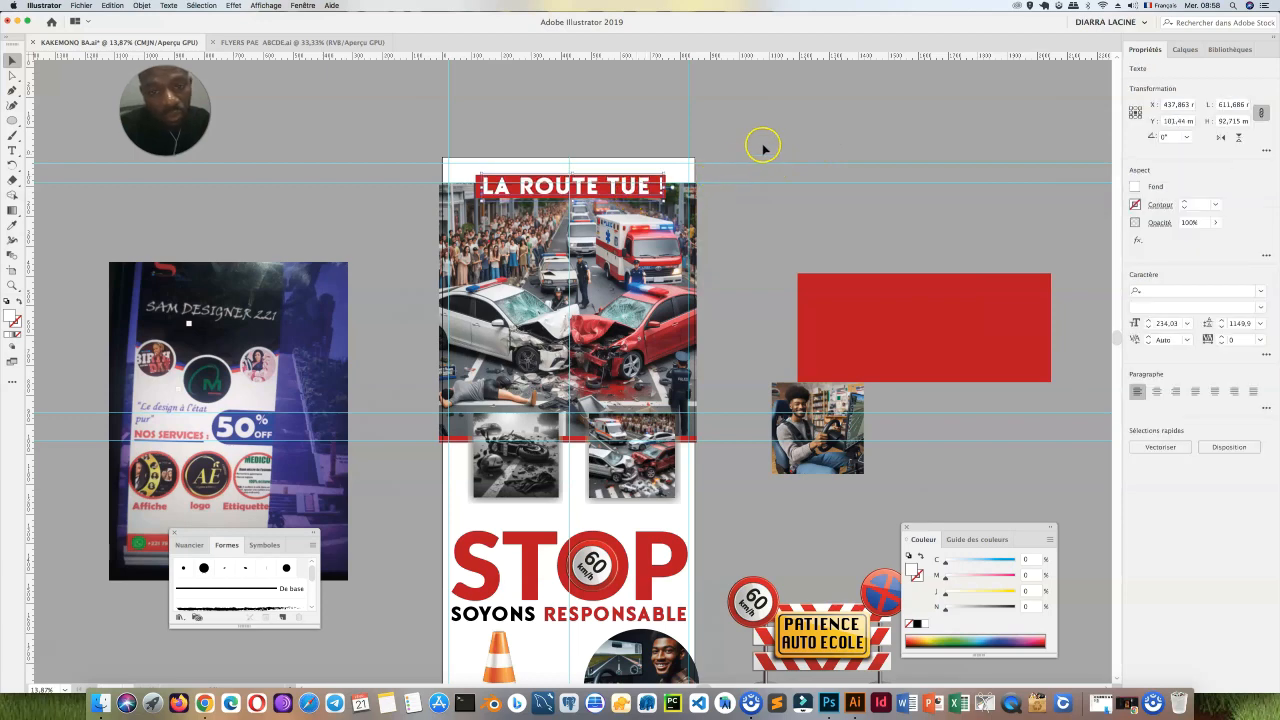
left_click(811, 126)
Step: Add the text "event place afrik" above the artboard in Kefa Regular and enlarge it to about 248 mm wide
left_click(12, 149)
left_click(357, 84)
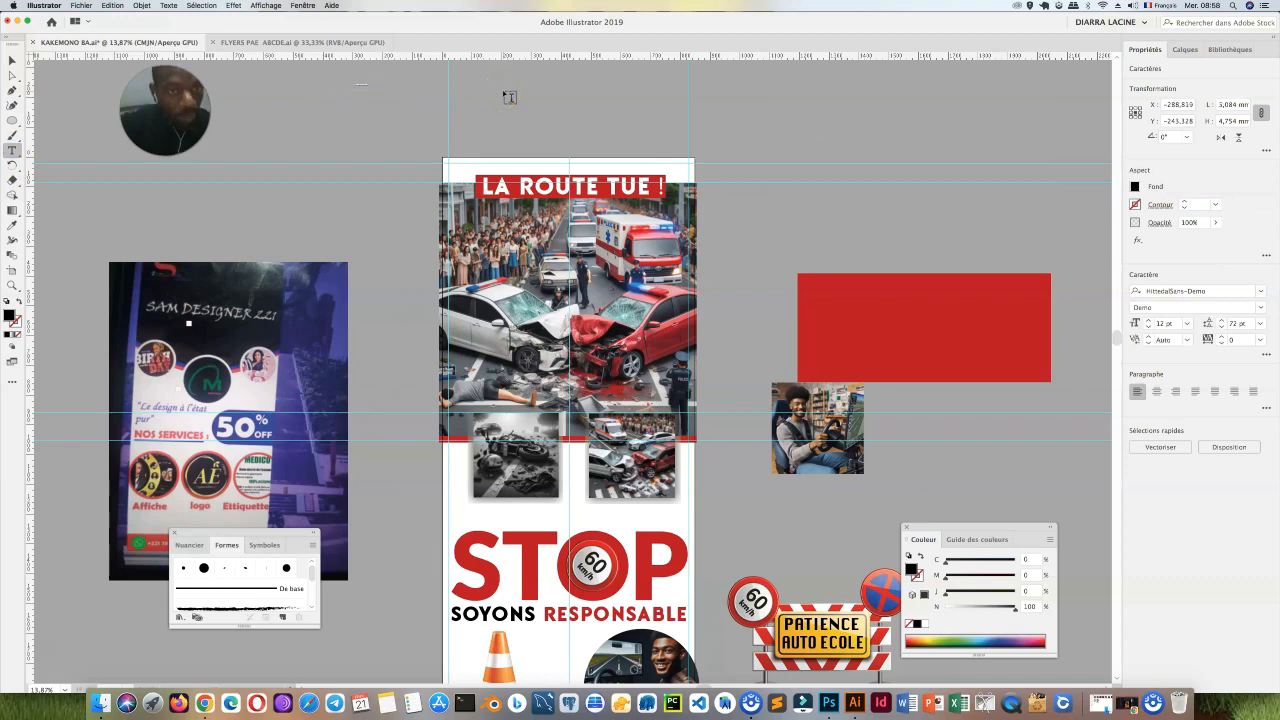
left_click(1258, 291)
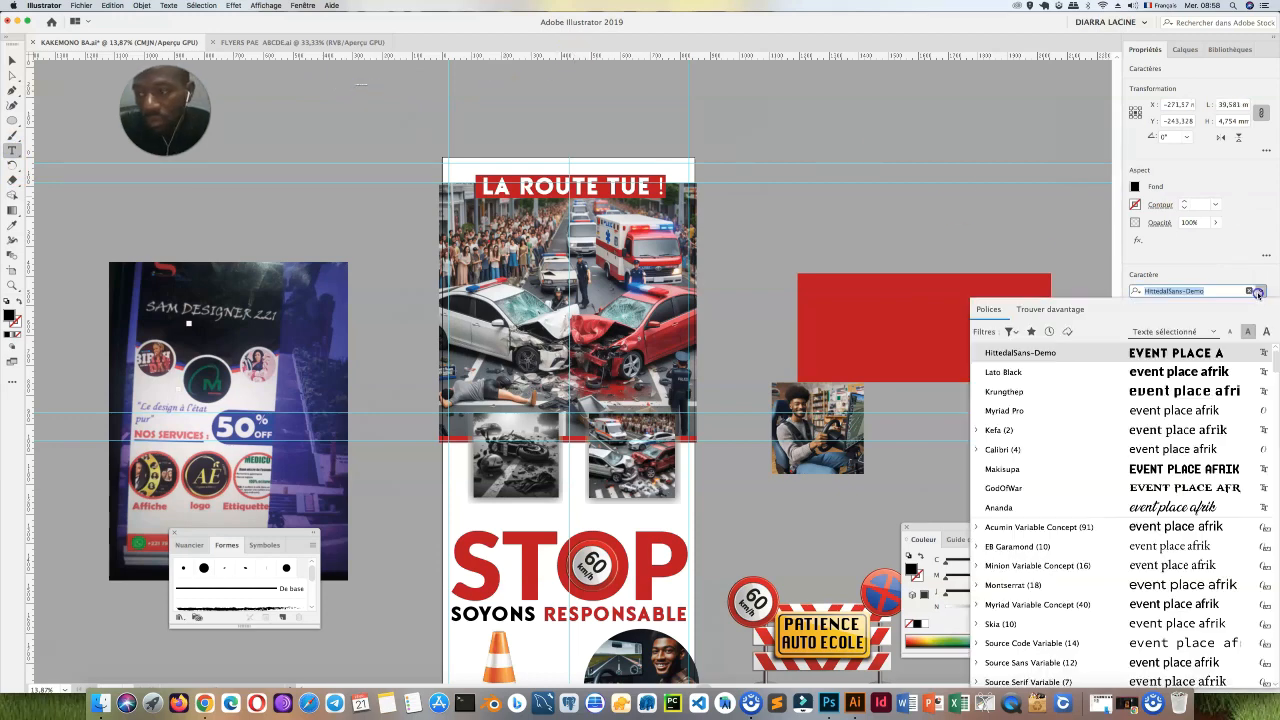
left_click(1145, 430)
left_click(12, 60)
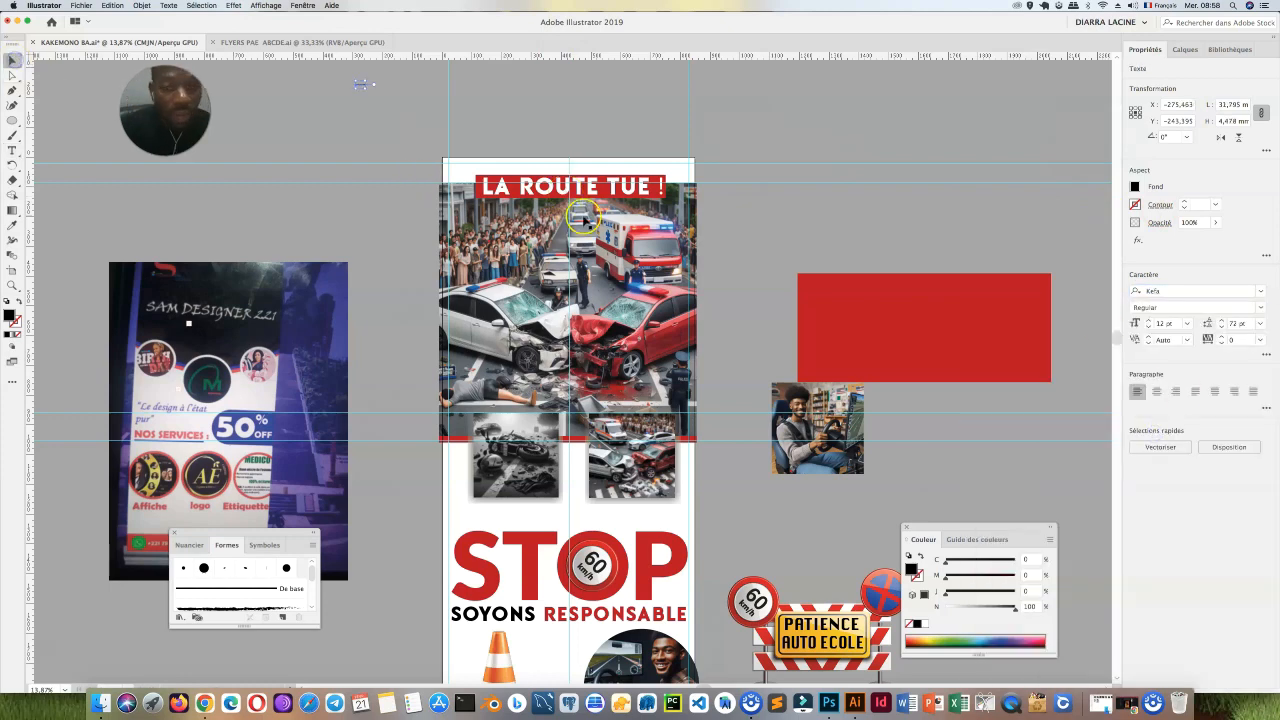
key("super+v")
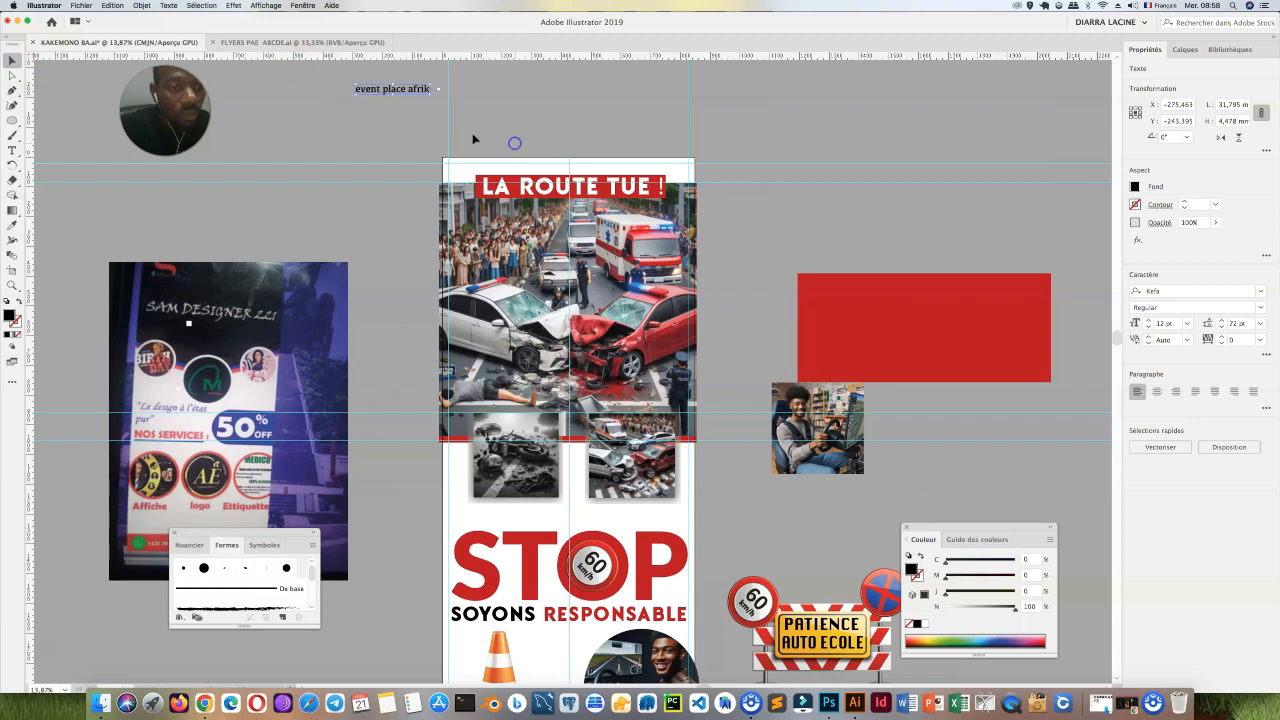
Step: Convert the event place afrik text to uppercase and place it above the LA ROUTE TUE ! heading, about 271 mm wide
left_click(142, 6)
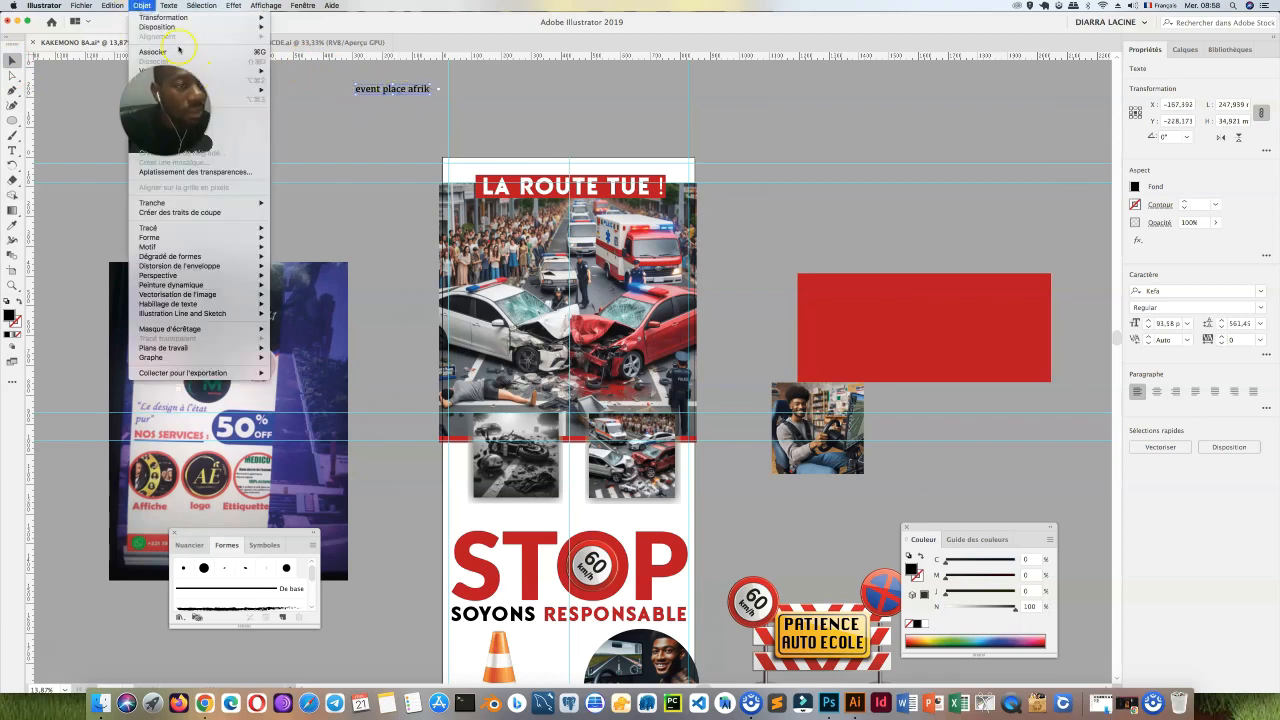
mouse_move(170, 6)
mouse_move(300, 149)
left_click(366, 149)
left_click_drag(442, 97, 611, 174)
left_click(1148, 327)
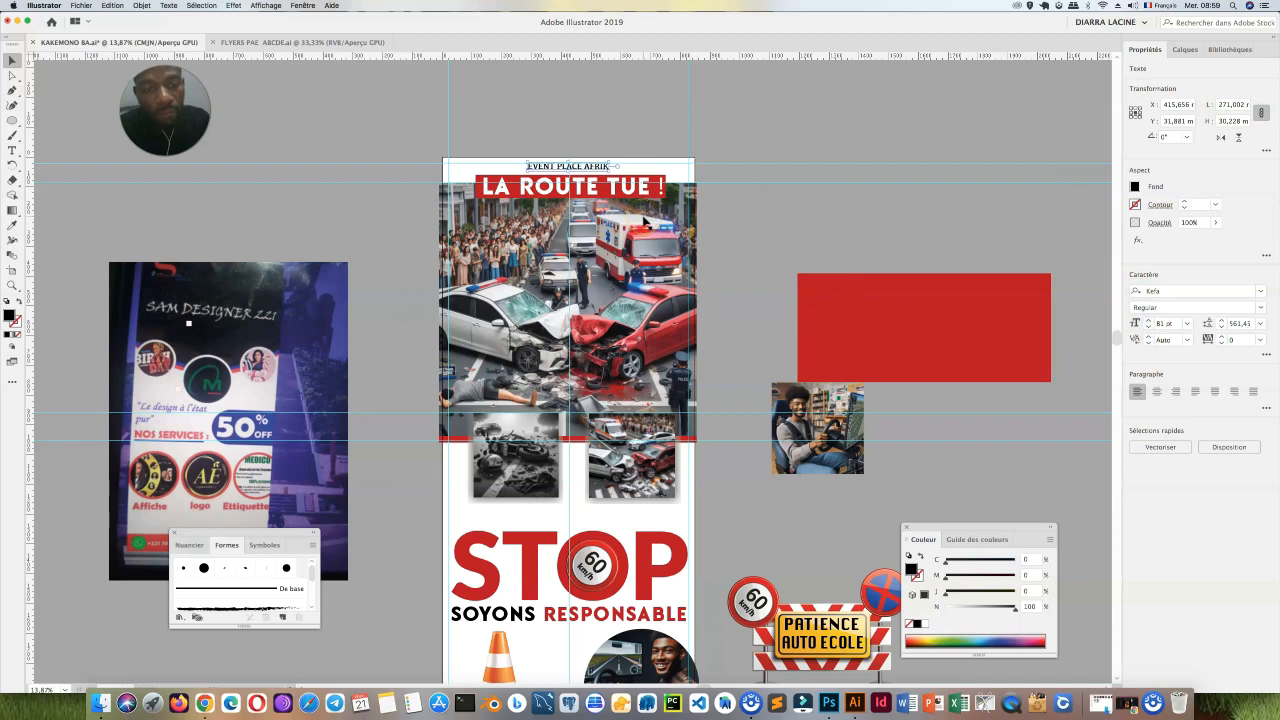
left_click(751, 214)
Step: Move the round driver photo off the banner and draw a rectangle about 958 × 86 mm over the SOYONS RESPONSABLE line
scroll(532, 422, "down", 5)
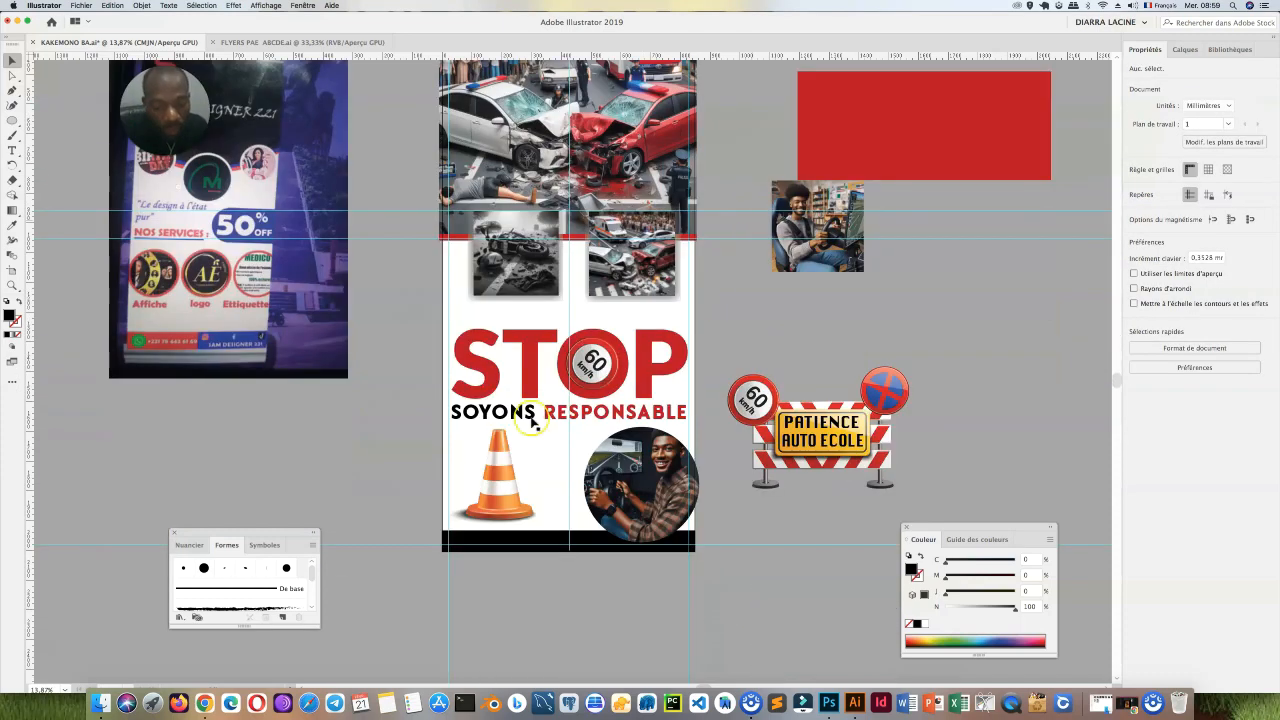
left_click(530, 412)
left_click_drag(636, 484, 771, 557)
left_click_drag(12, 119, 46, 124)
left_click(46, 124)
left_click_drag(430, 400, 708, 424)
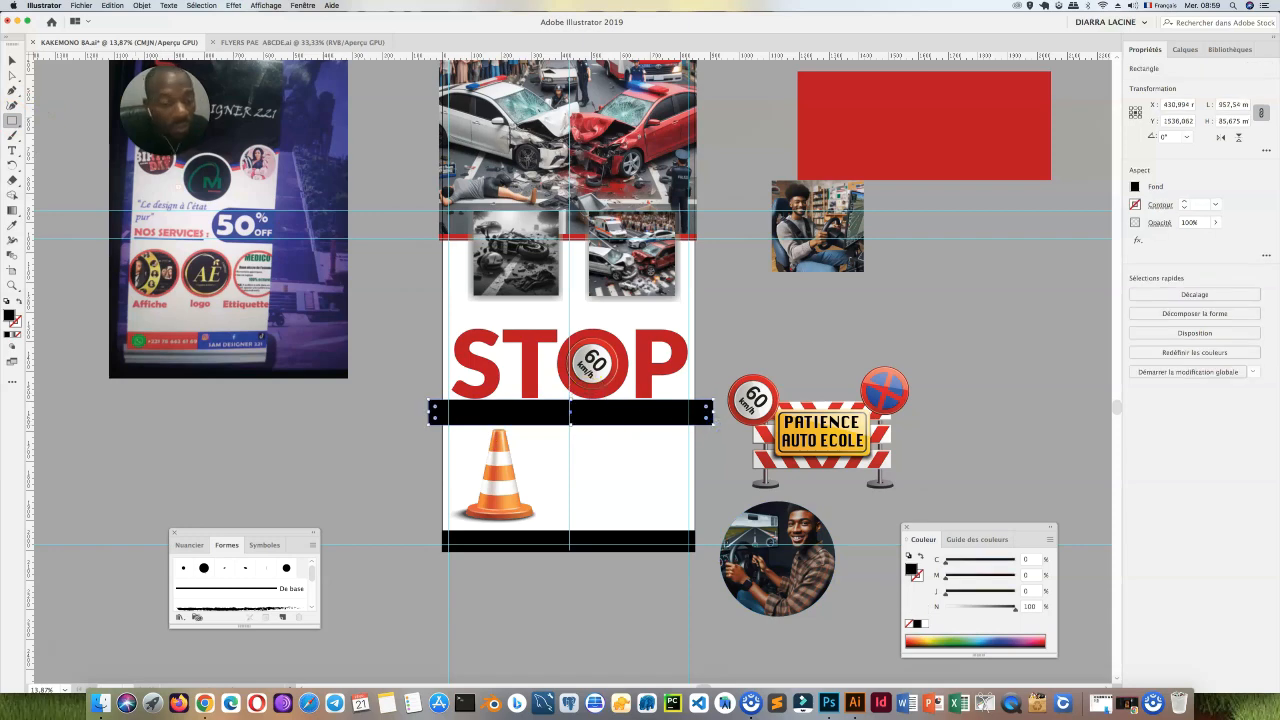
Step: Fill the new rectangle with the blue swatch C 85, M 50, J 0, N 0
left_click(23, 67)
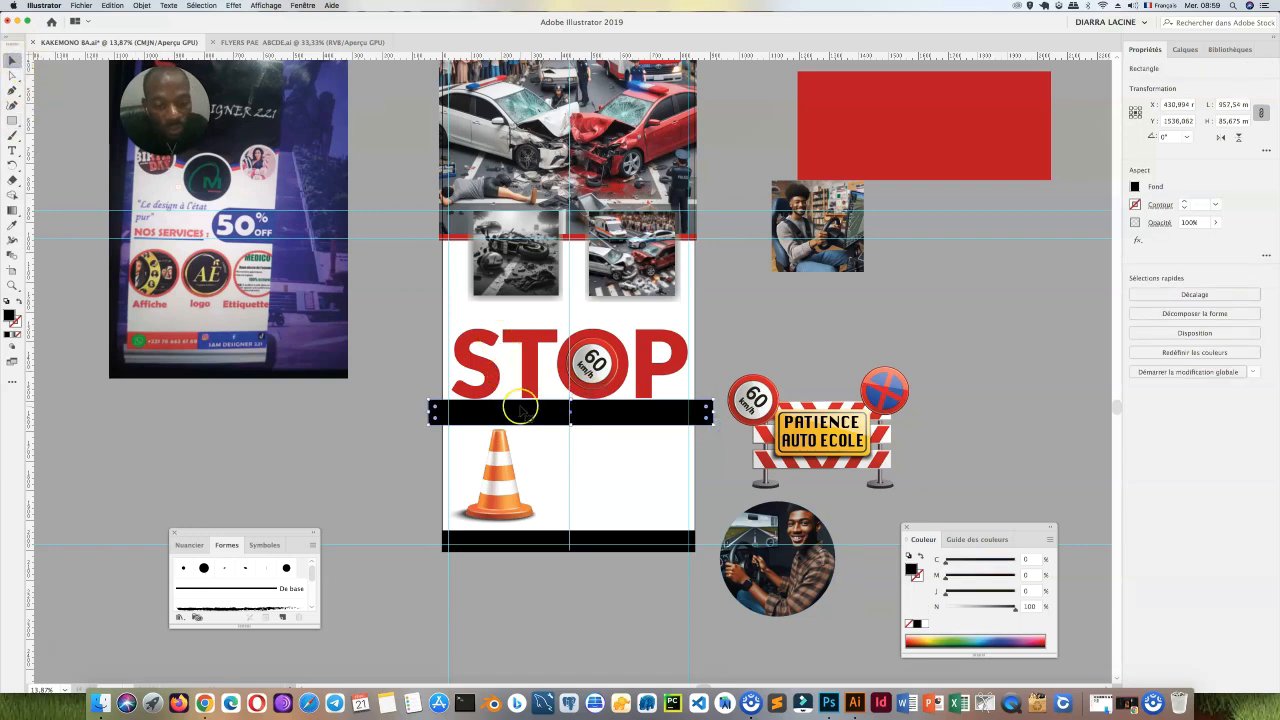
left_click(1136, 188)
left_click(1077, 240)
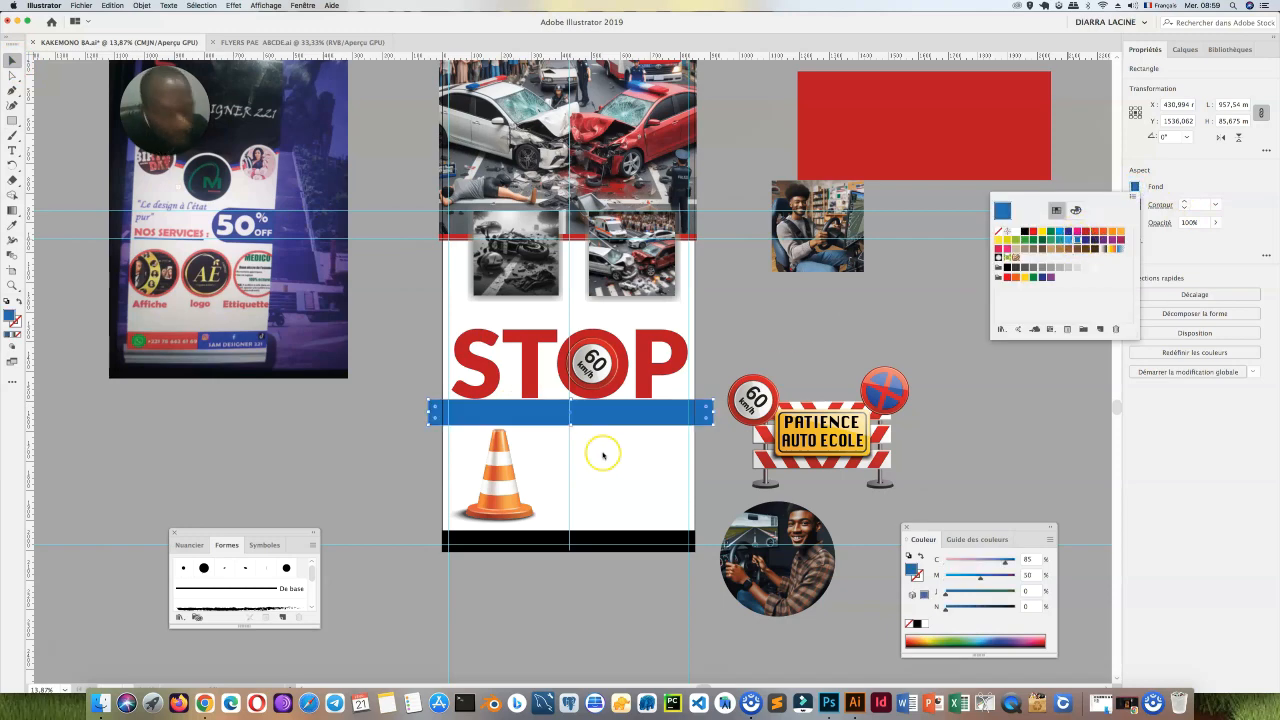
left_click(527, 413)
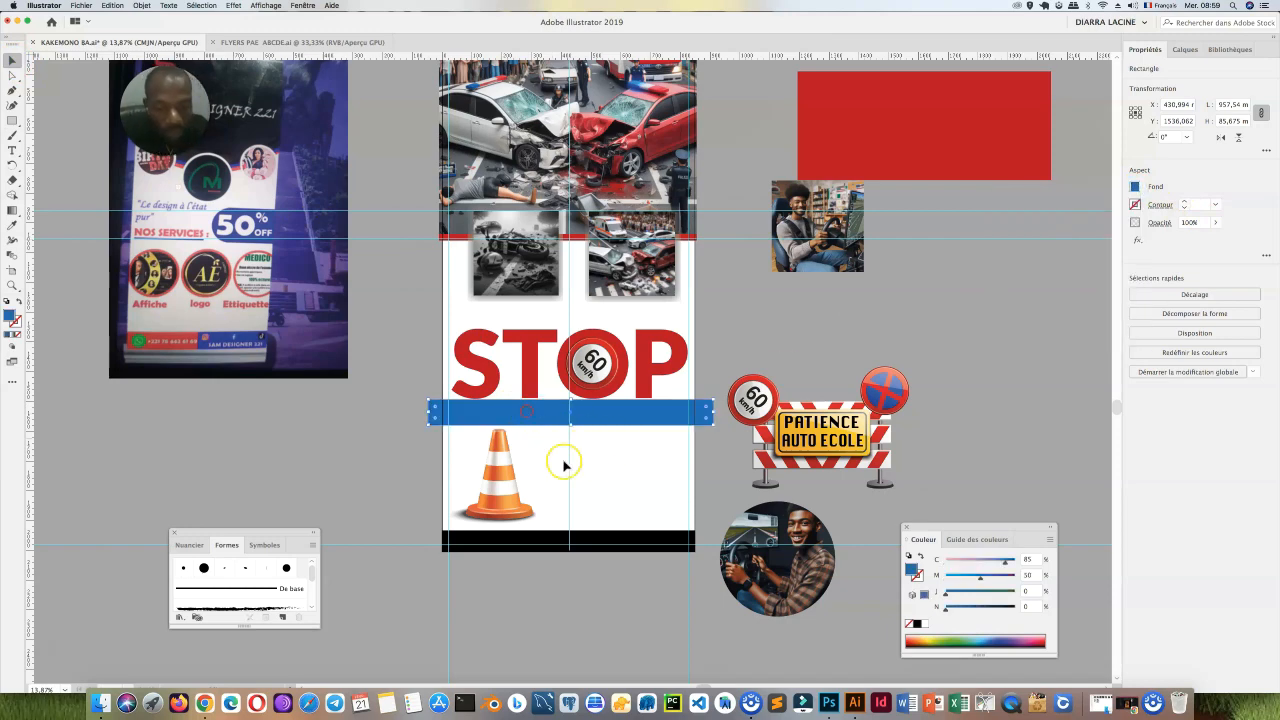
Step: Send the blue rectangle to the back and pull its left edge inward to about 932 mm wide
right_click(514, 418)
mouse_move(590, 577)
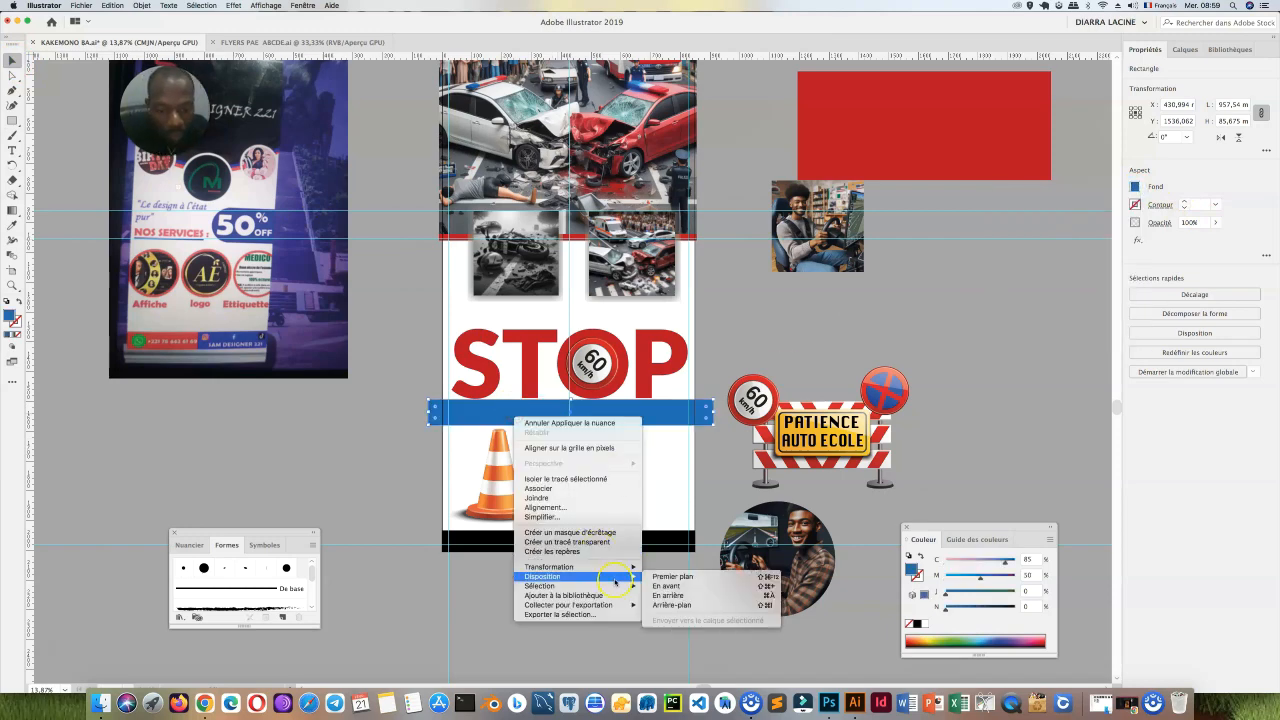
left_click(679, 605)
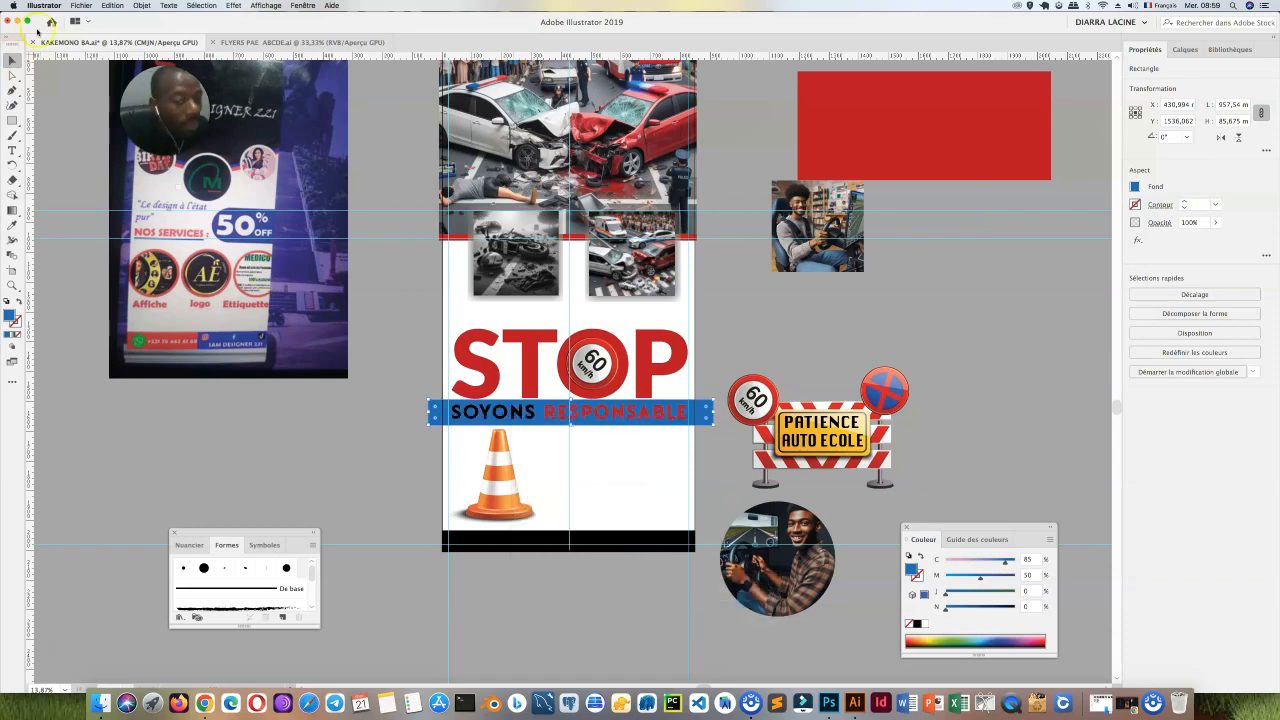
left_click(428, 412)
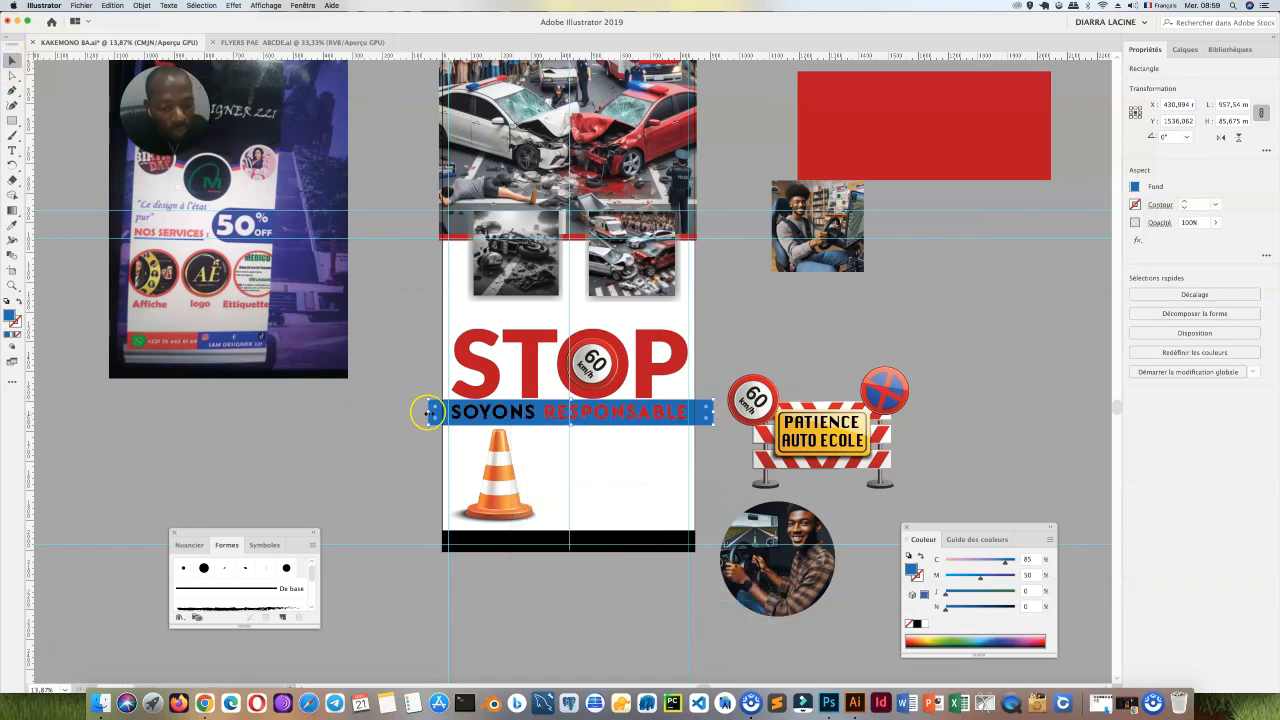
left_click_drag(428, 412, 436, 413)
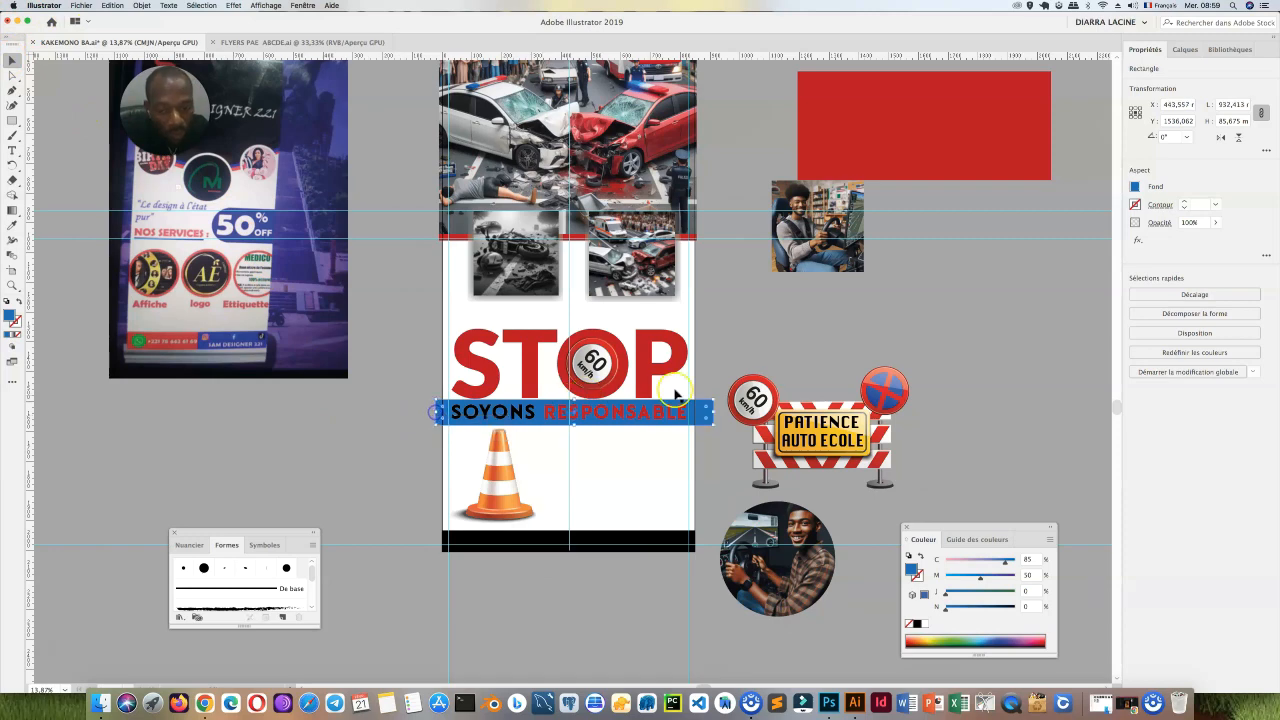
Step: Try a darker blue fill on the band behind SOYONS RESPONSABLE and undo it
left_click(1135, 186)
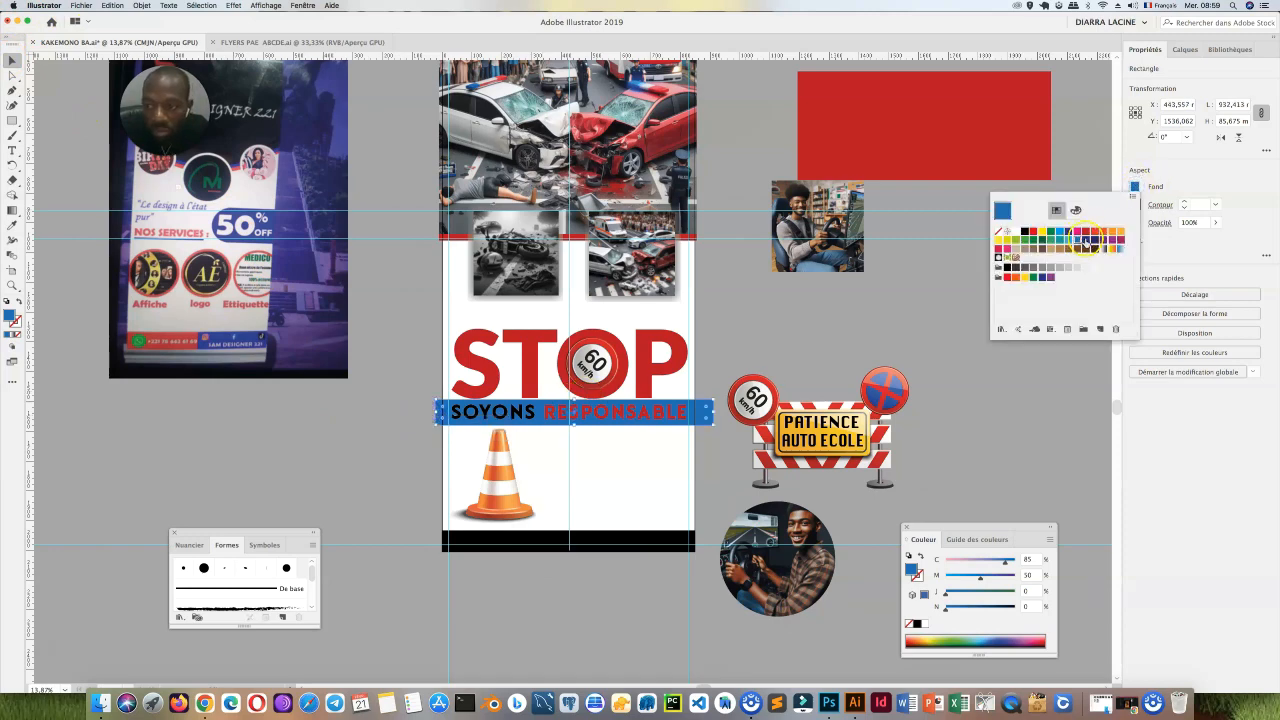
left_click(1083, 239)
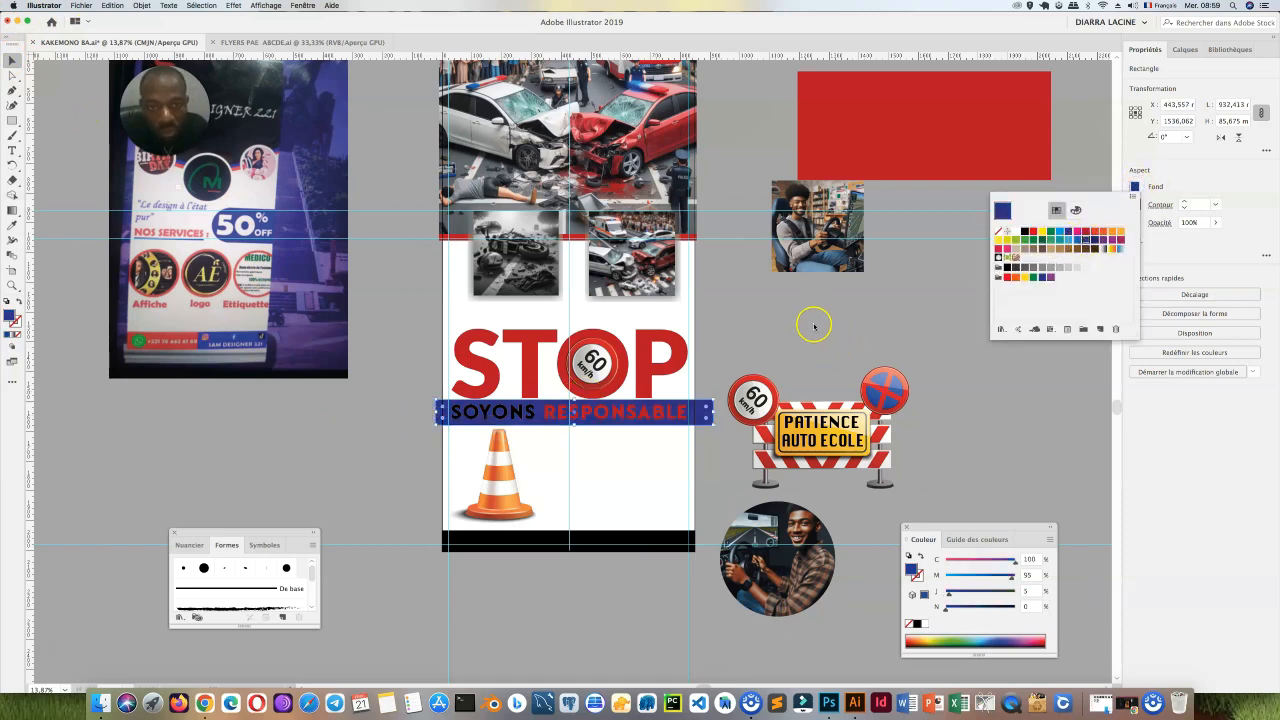
left_click(757, 380)
key("super+z")
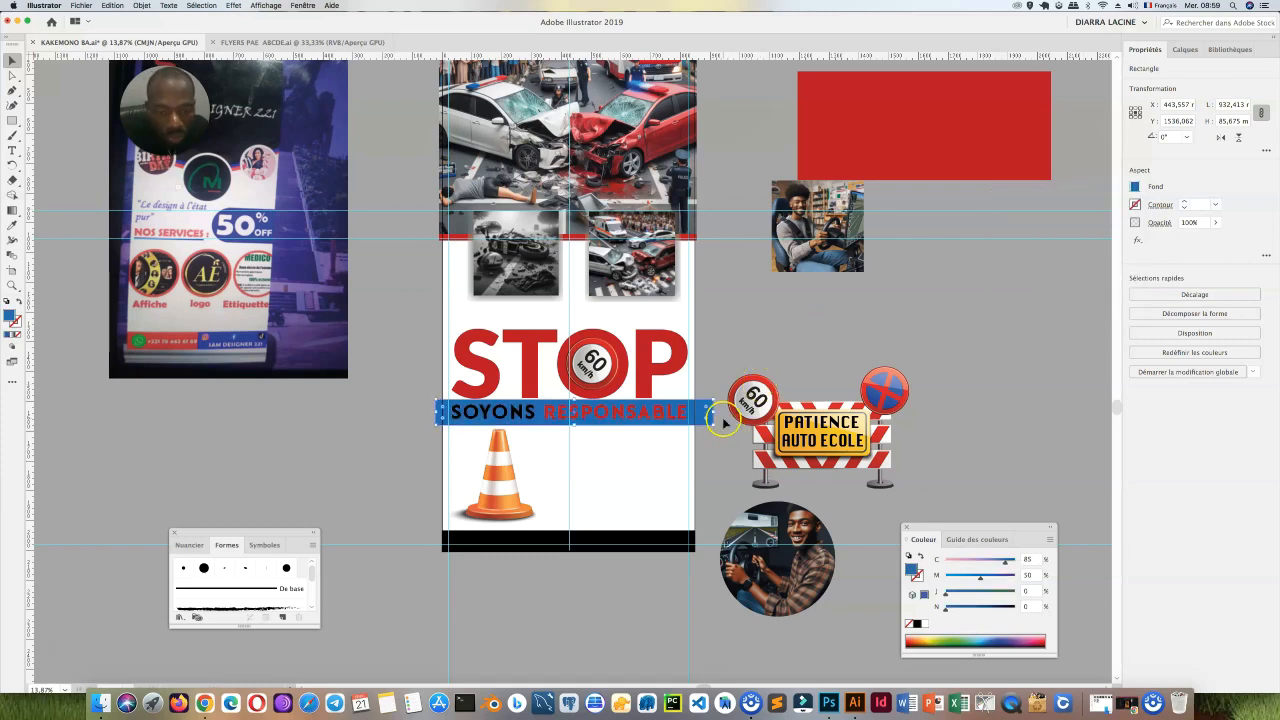
Step: Recolour the whole SOYONS RESPONSABLE text yellow
double_click(645, 417)
key("super+a")
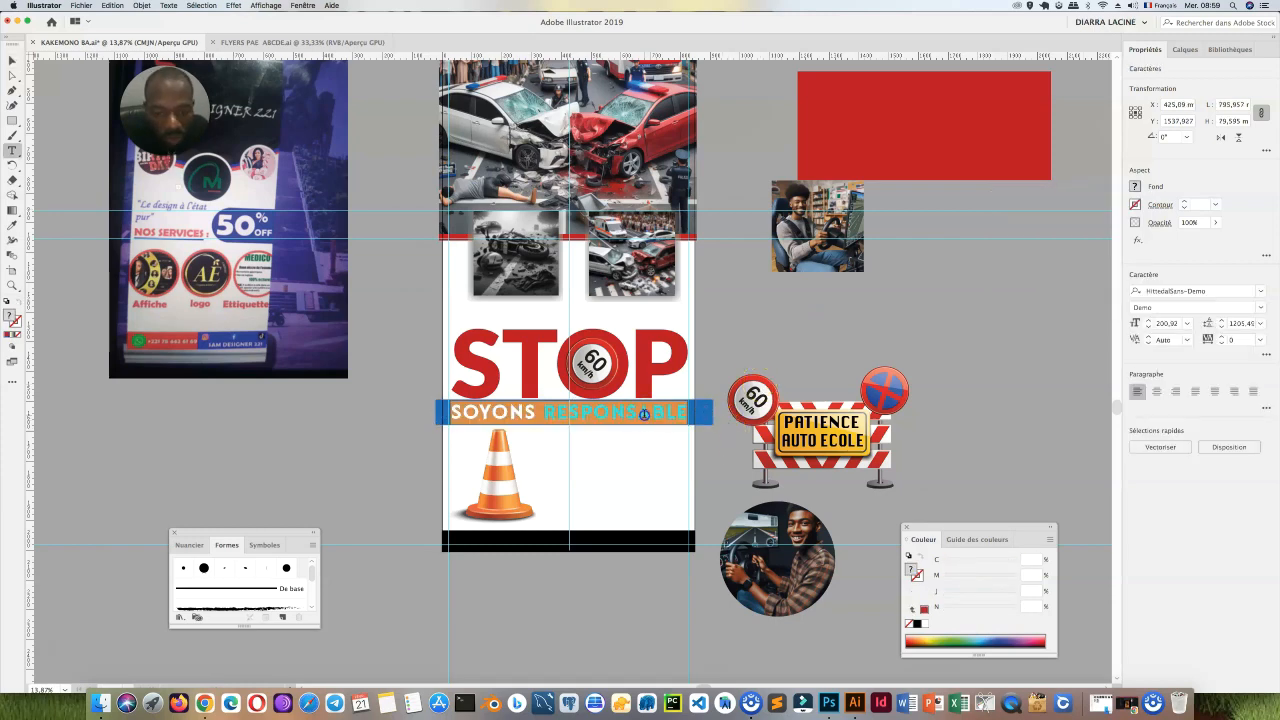
left_click(1133, 186)
left_click(1042, 238)
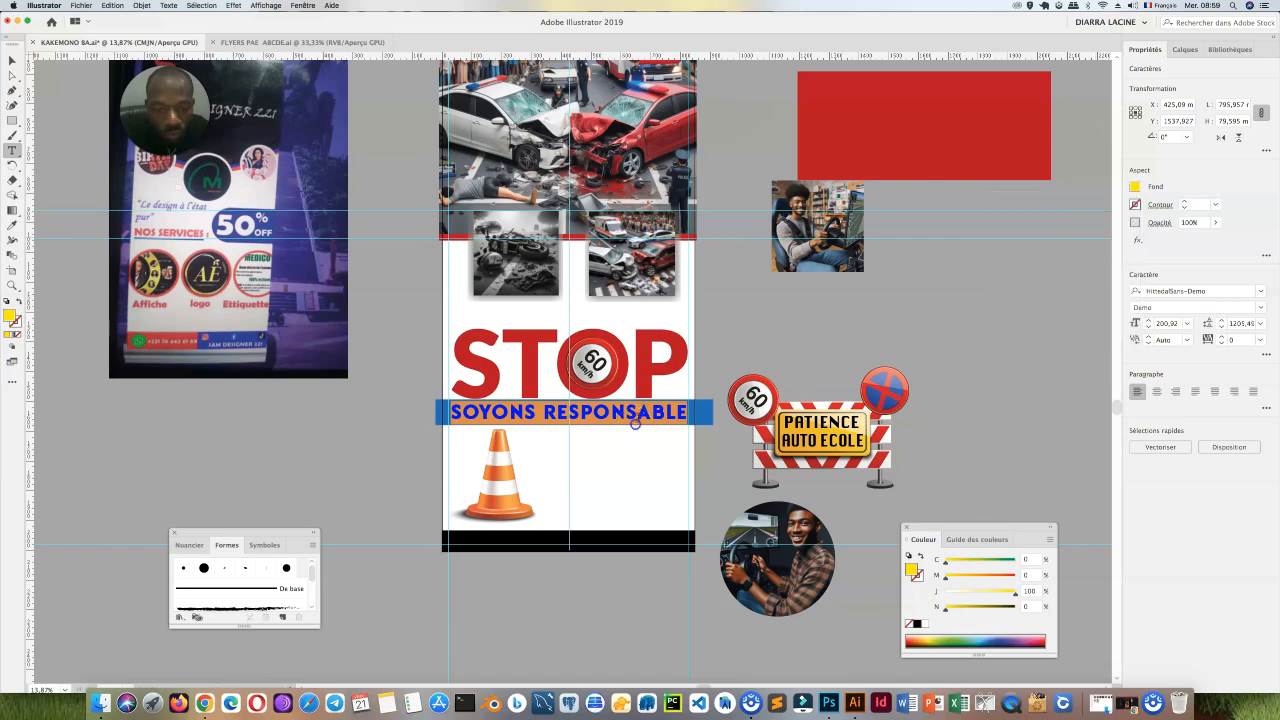
double_click(635, 420)
left_click(11, 63)
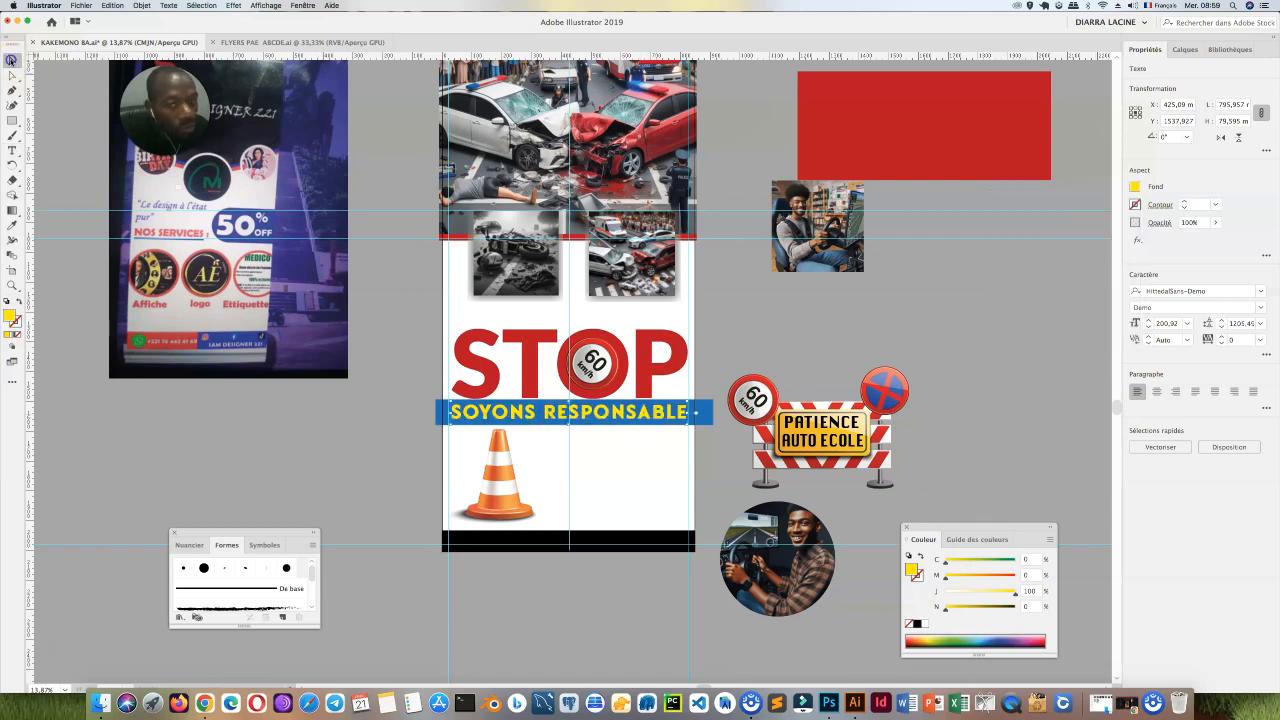
Step: Pull in both ends of the blue band so it only slightly overhangs the artboard, about 888 mm wide
scroll(600, 420, "up", 3)
left_click(780, 429)
left_click(710, 504)
left_click_drag(714, 504, 703, 504)
left_click_drag(434, 503, 437, 503)
left_click(843, 389)
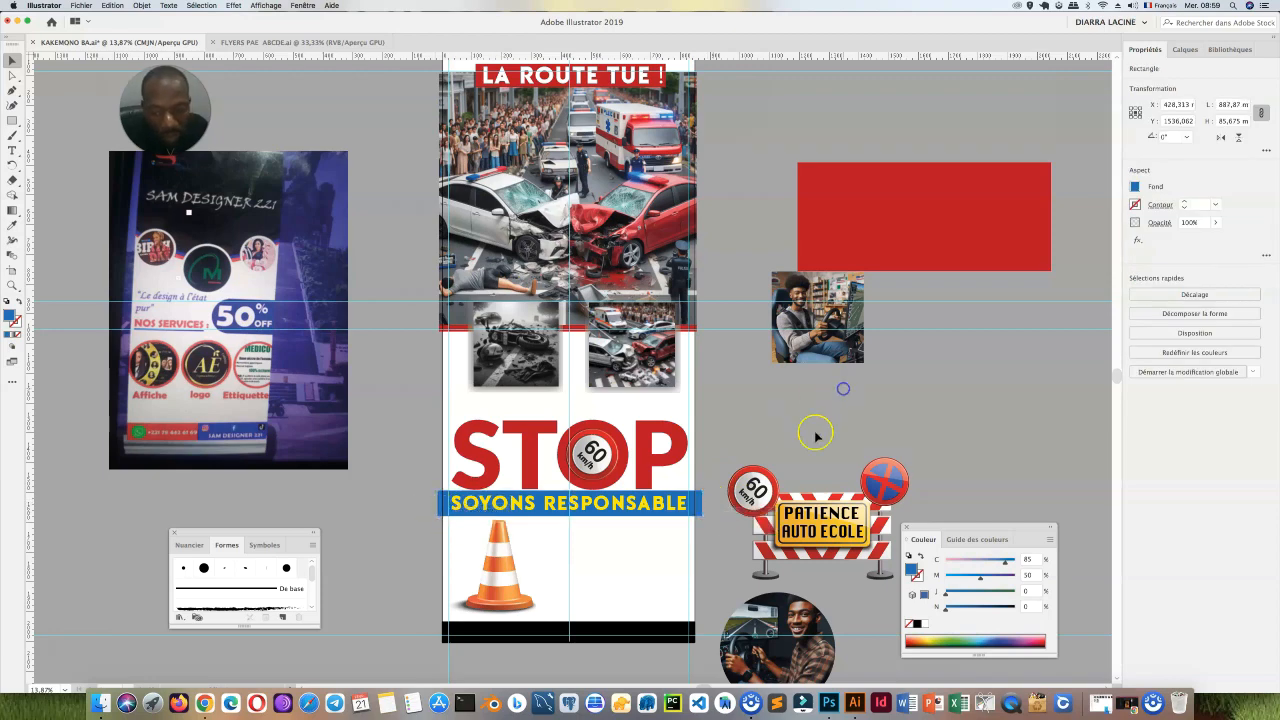
Step: Place the PATIENCE AUTO ECOLE barrier with its two road signs beside the cone, scaled down to about 509 × 342 mm
scroll(816, 436, "down", 2)
left_click(510, 543)
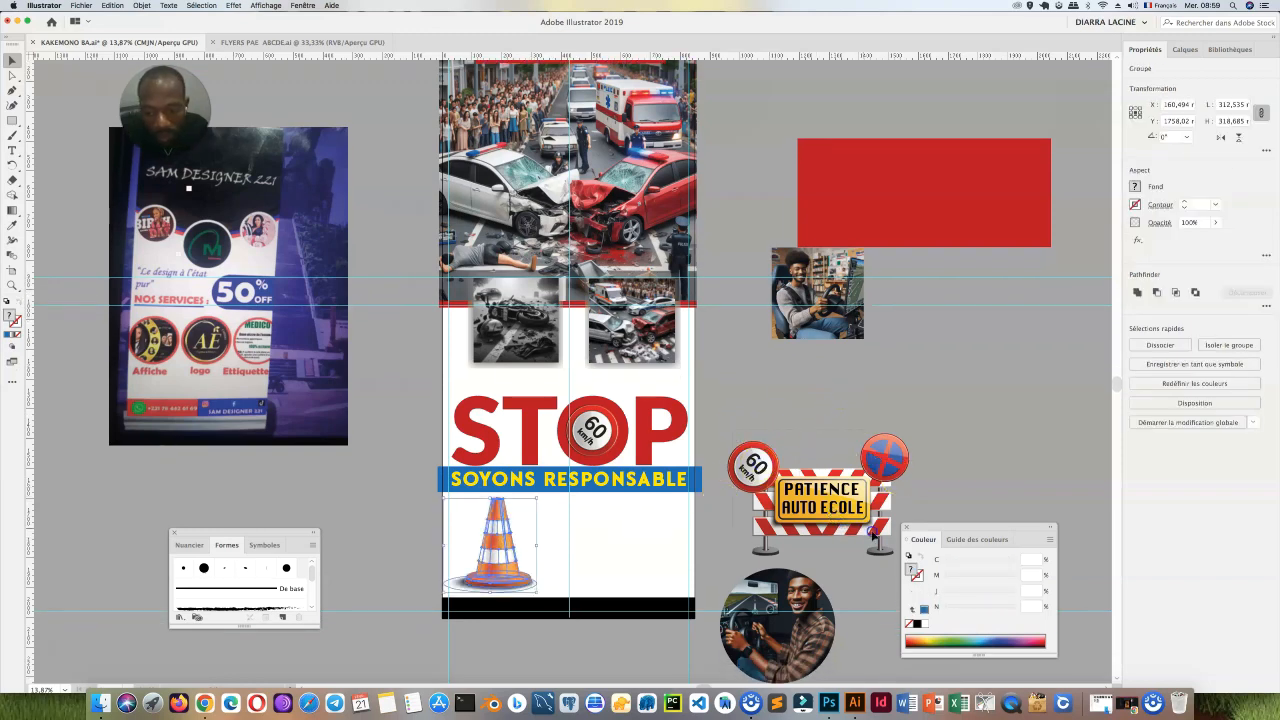
left_click_drag(885, 558, 711, 601)
left_click_drag(729, 480, 662, 527)
left_click_drag(547, 593, 538, 599)
left_click_drag(603, 568, 601, 564)
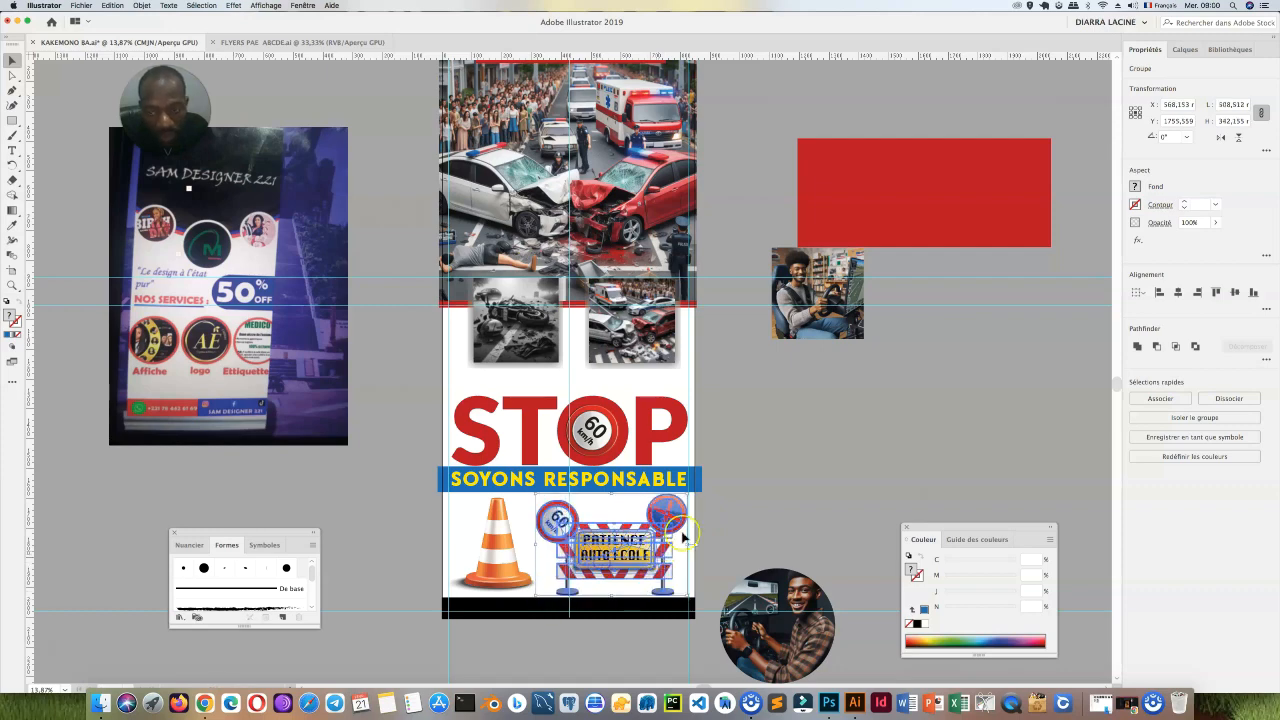
left_click(784, 500)
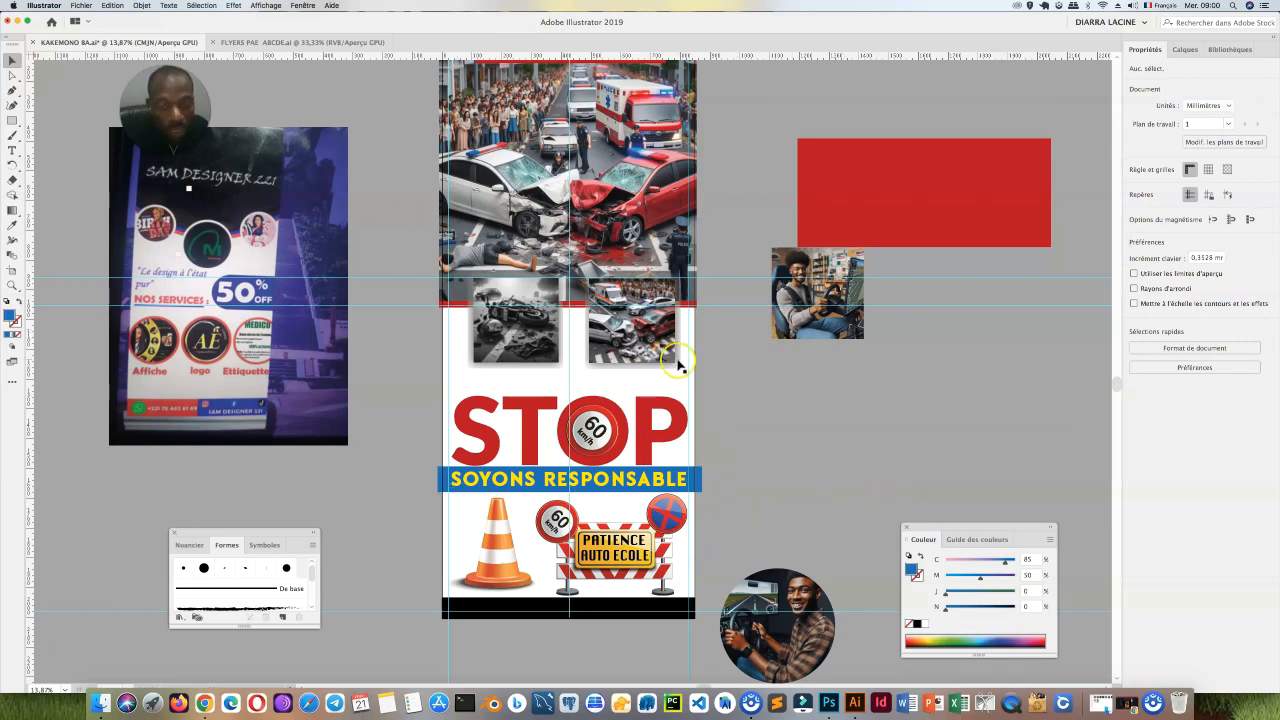
Step: Enlarge the photo of the driver at the simulator to about 1065 × 1065 mm and place it over the banner's lower half
scroll(677, 365, "up", 3)
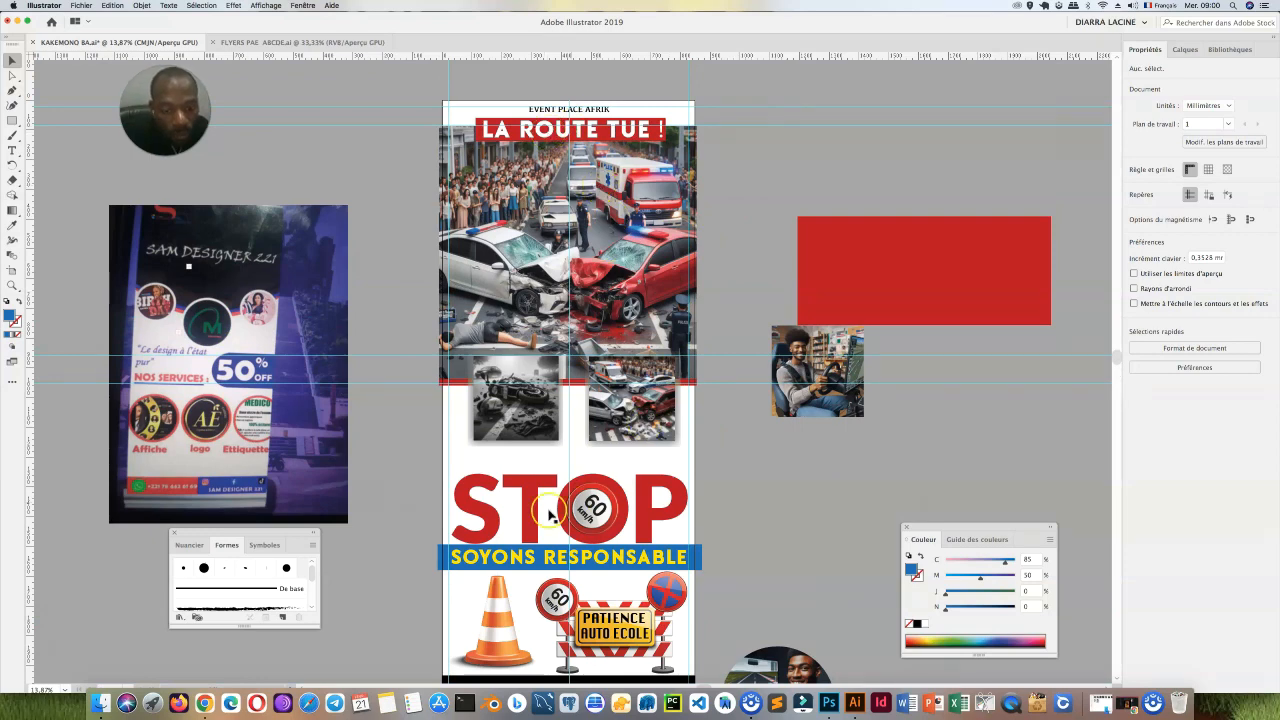
scroll(818, 390, "down", 2)
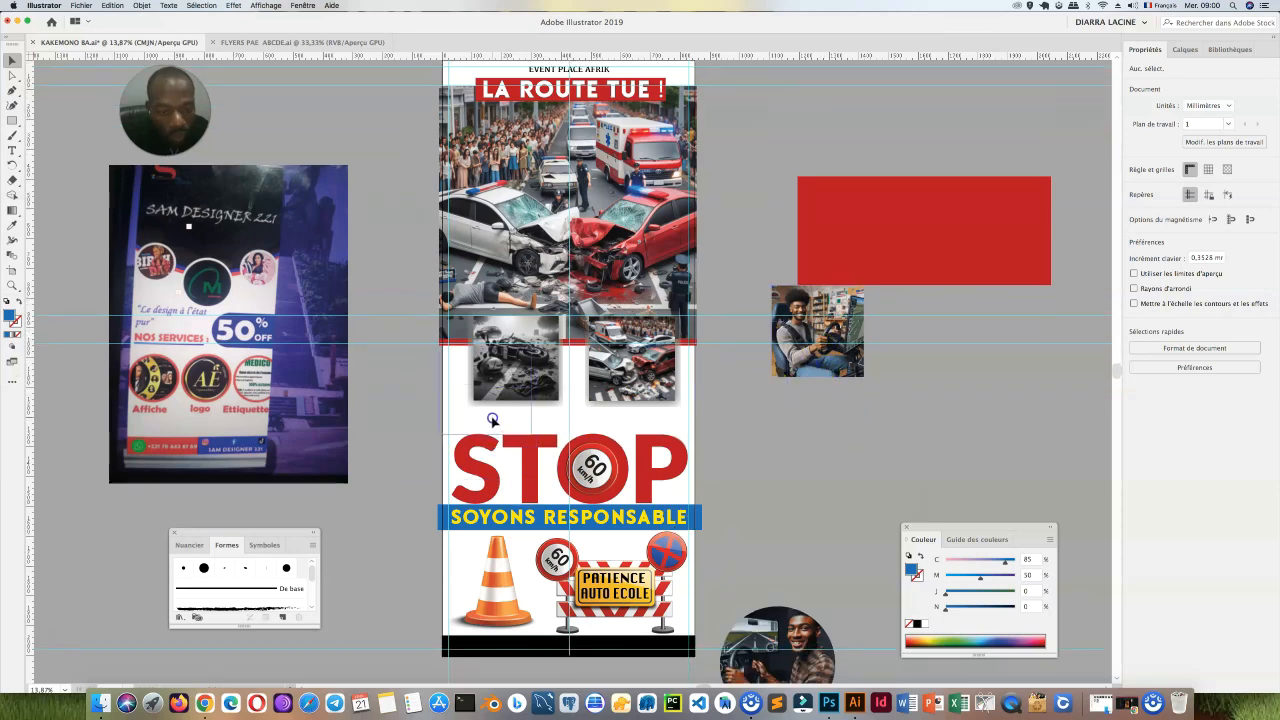
key("super+z")
left_click_drag(531, 432, 758, 660)
left_click_drag(699, 543, 692, 542)
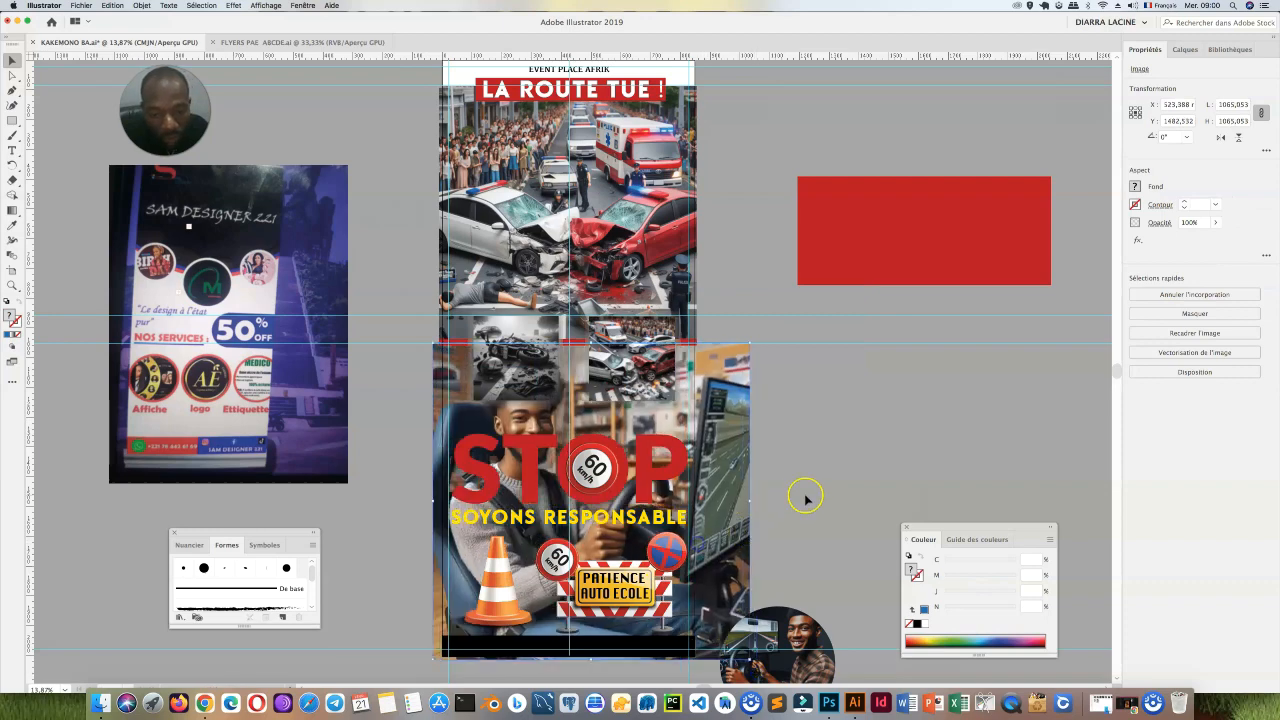
Step: Apply a Gaussian blur with a 7.5-pixel radius to the enlarged driver photo, keeping its opacity at 100%
left_click(1217, 223)
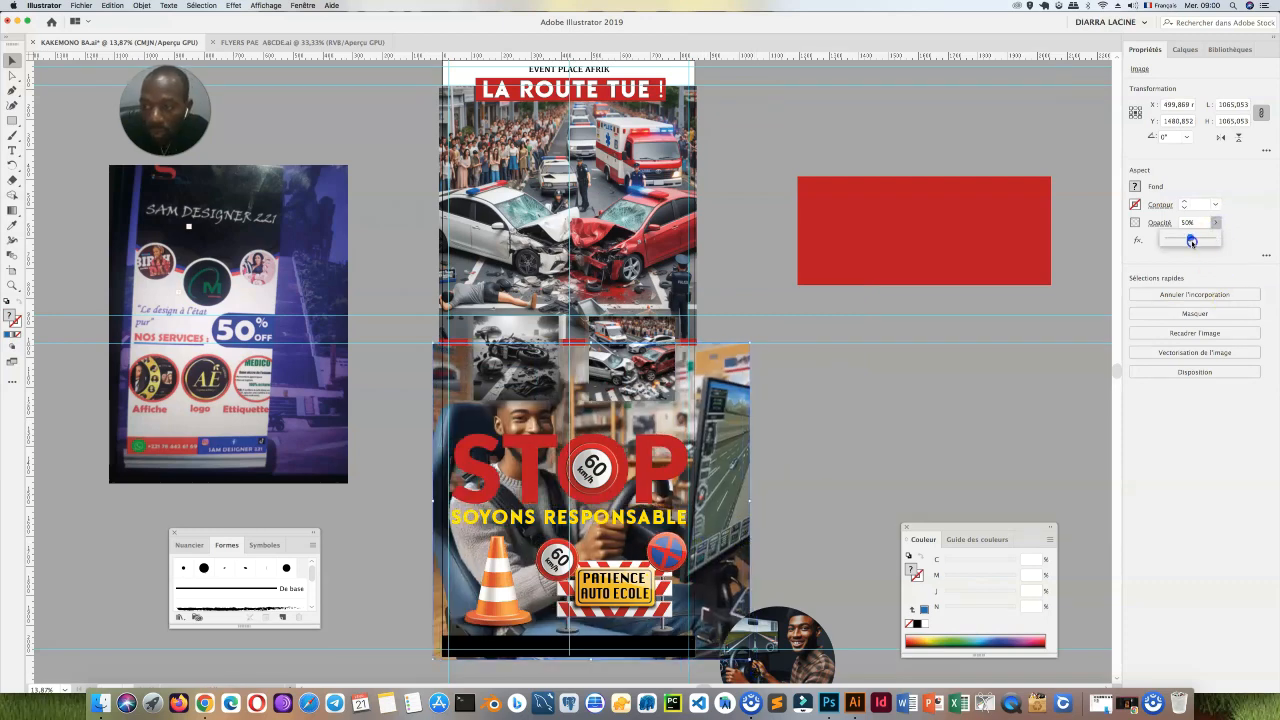
left_click_drag(1198, 241, 1189, 240)
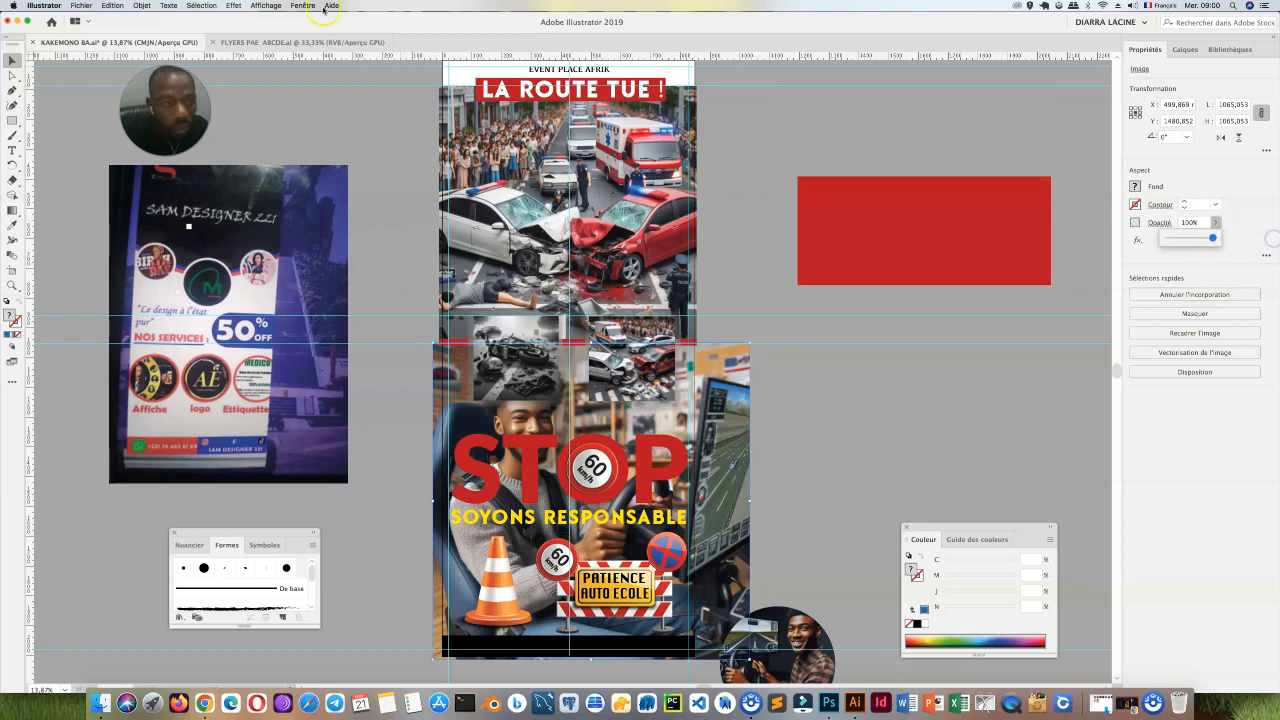
left_click(233, 5)
mouse_move(354, 193)
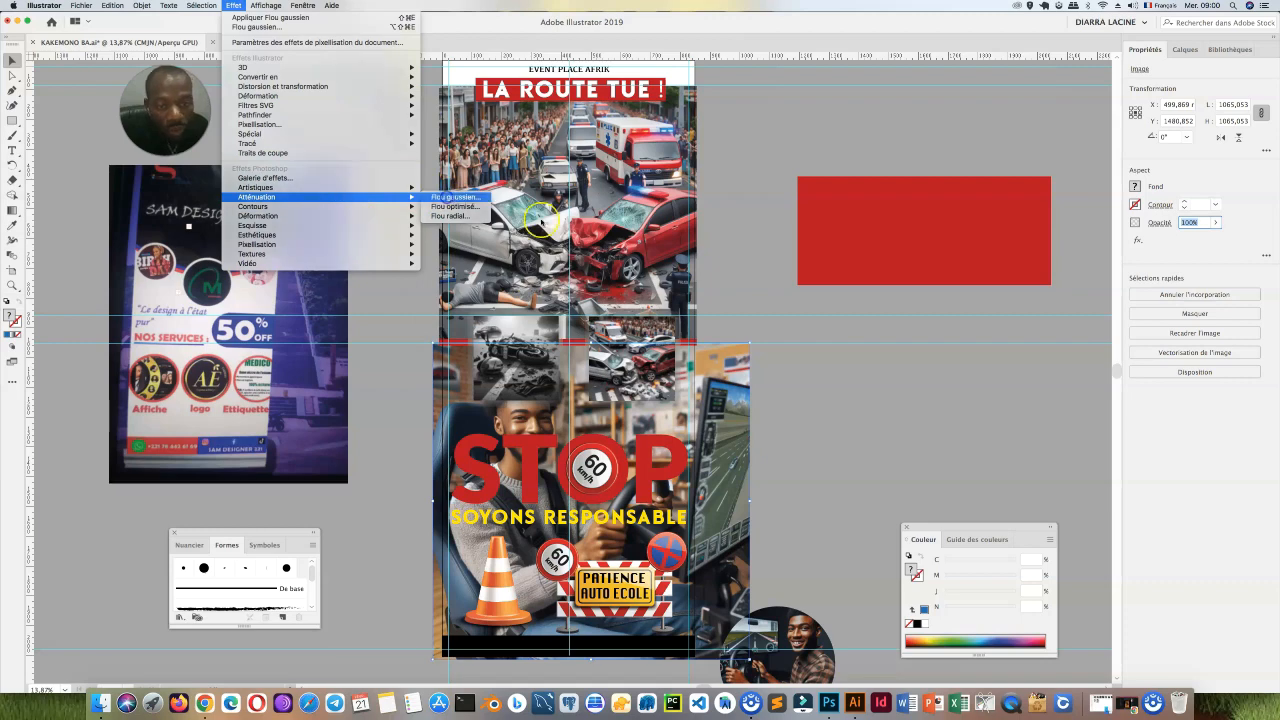
left_click(447, 197)
left_click_drag(628, 303, 929, 279)
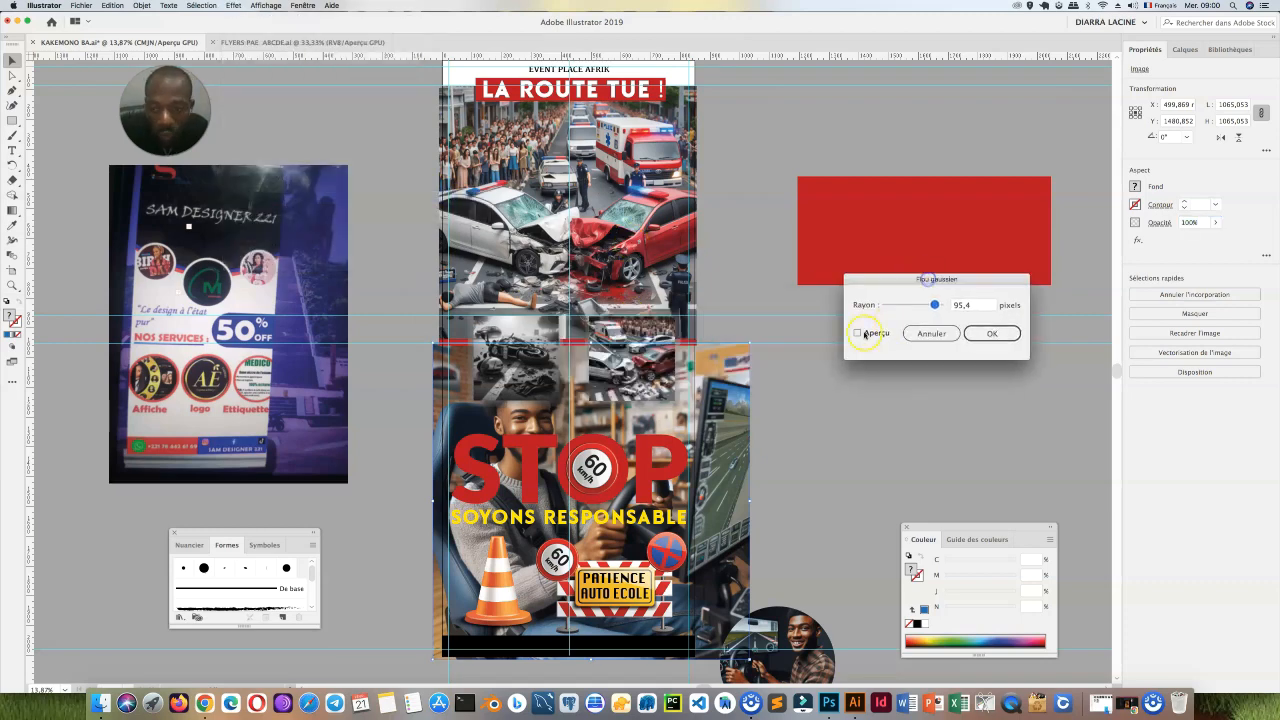
left_click(860, 334)
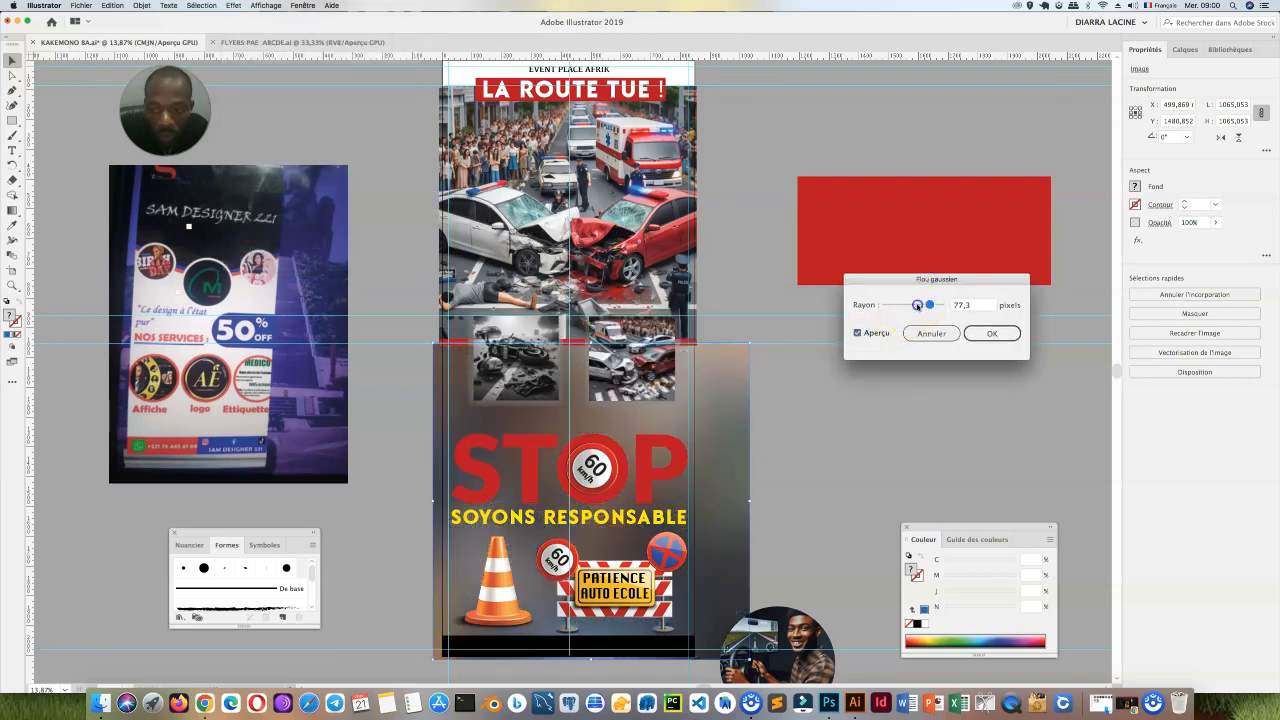
left_click_drag(928, 305, 905, 306)
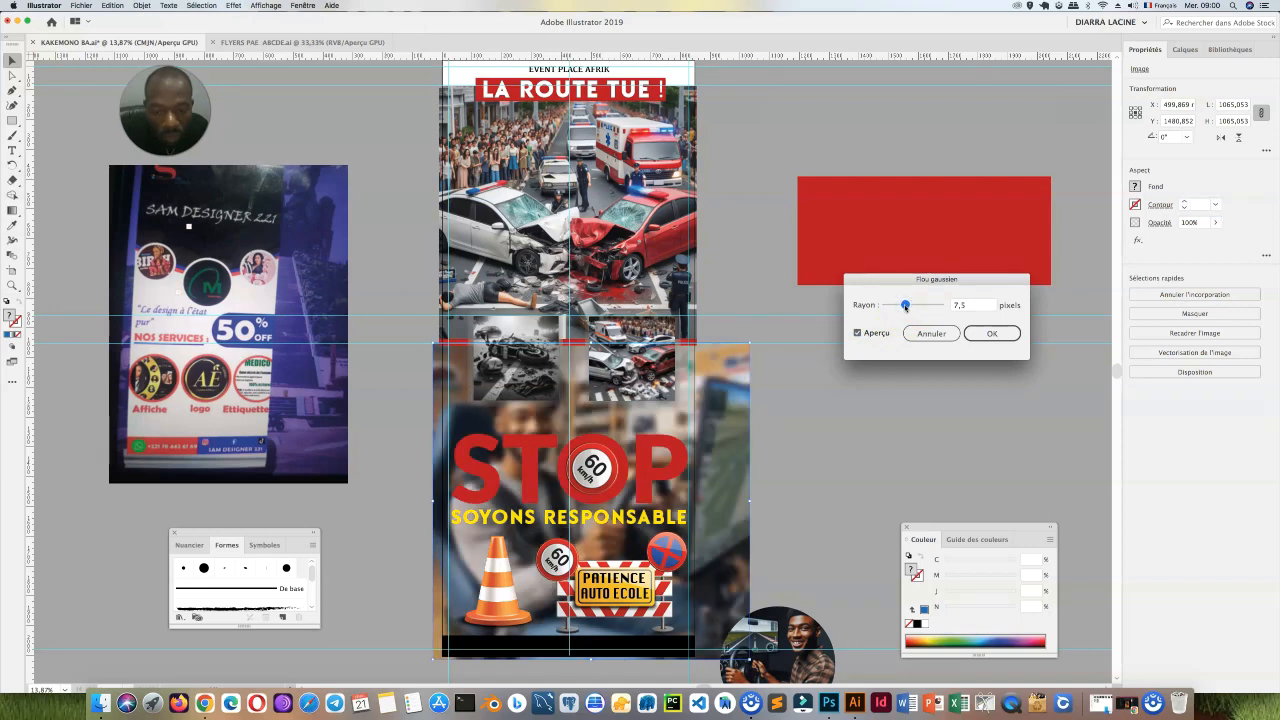
left_click(991, 333)
Step: Lower the blurred driver photo's opacity to 38% and send it behind the STOP text, blue band and signs
left_click(1219, 222)
left_click_drag(1218, 241, 1188, 241)
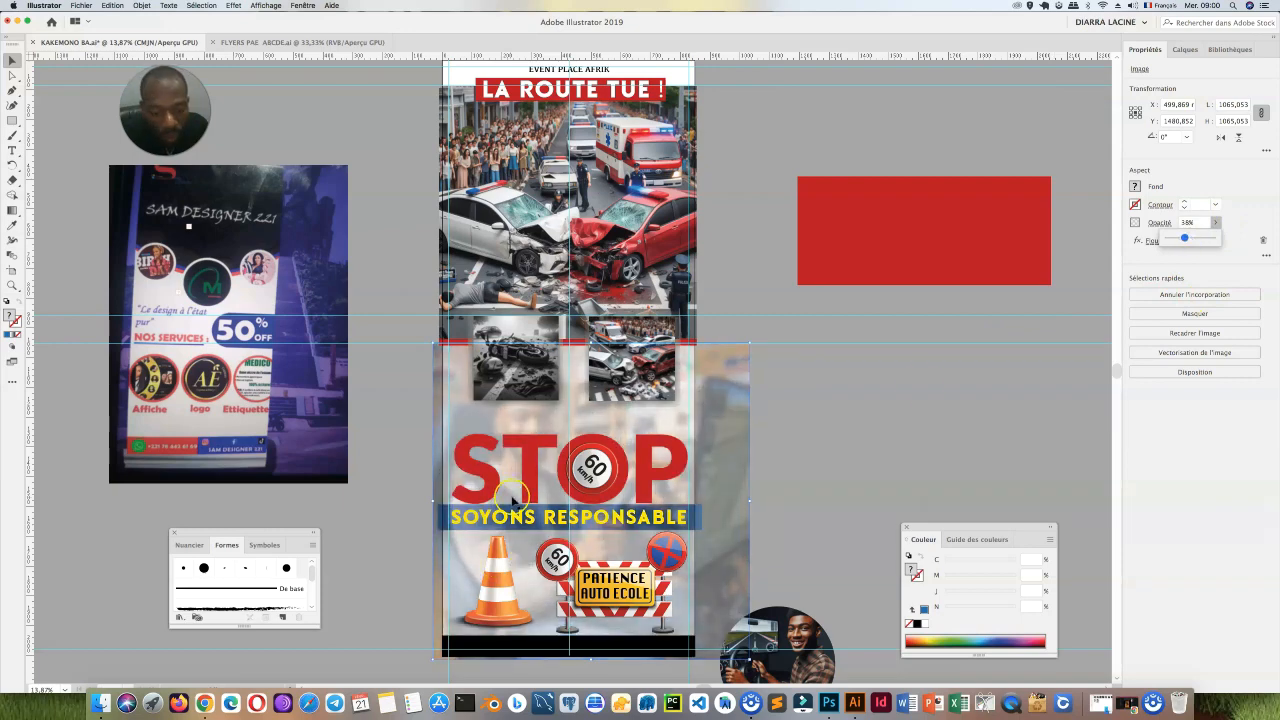
scroll(505, 480, "down", 1)
right_click(497, 440)
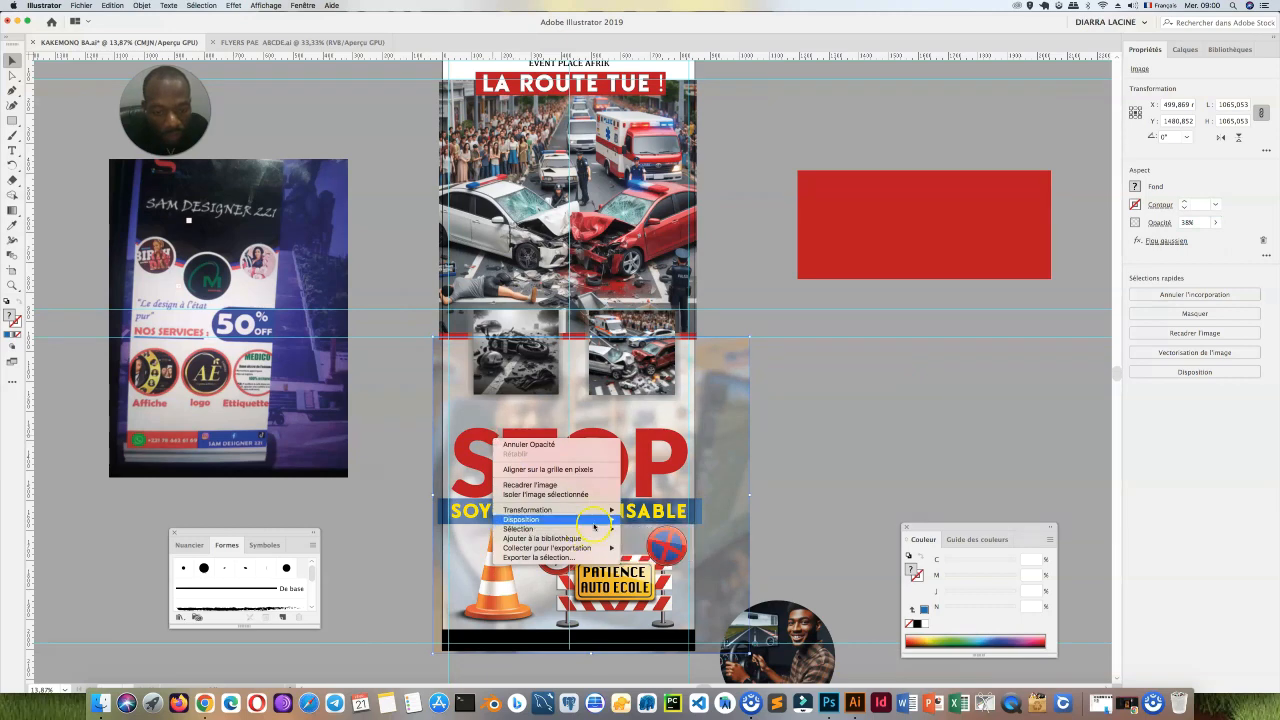
mouse_move(588, 519)
left_click(647, 548)
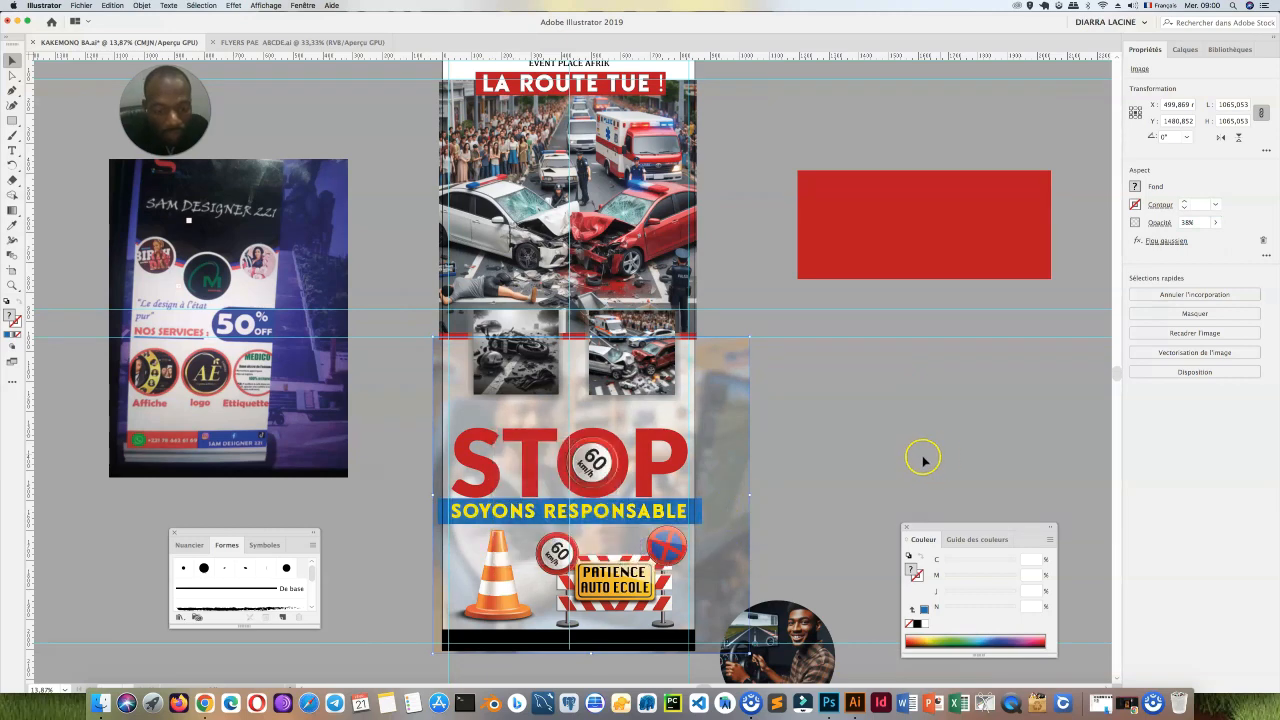
Step: Set the background driver photo's opacity to 32%
left_click(883, 434)
left_click(733, 424)
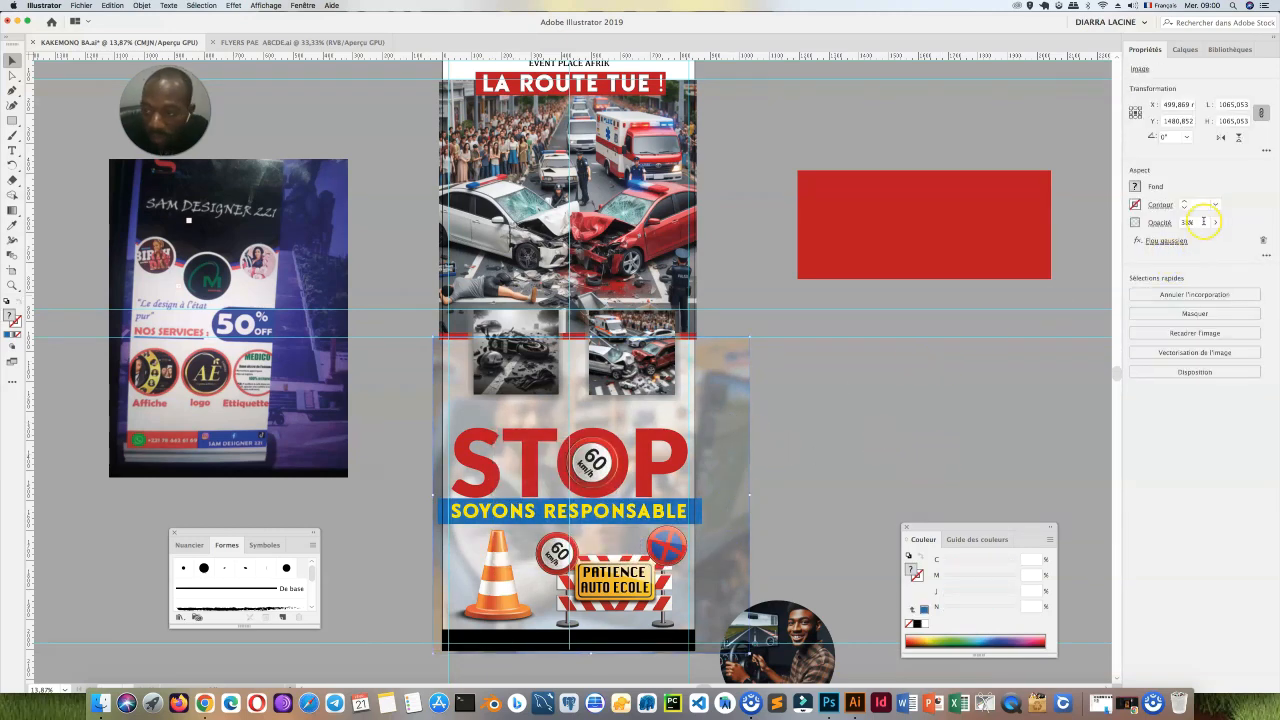
left_click(1214, 224)
left_click_drag(1177, 241, 1180, 238)
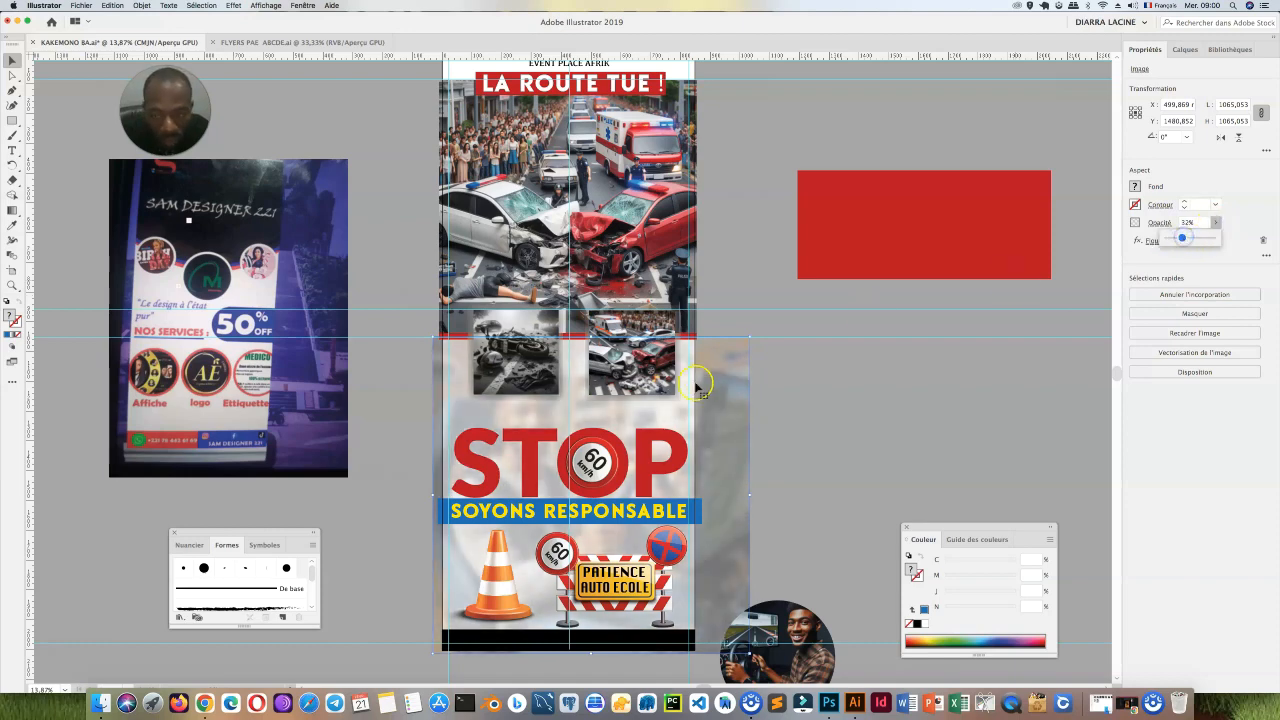
left_click(849, 397)
Step: Move the circular driver photo up and farther away from the banner on the pasteboard
scroll(800, 417, "down", 3)
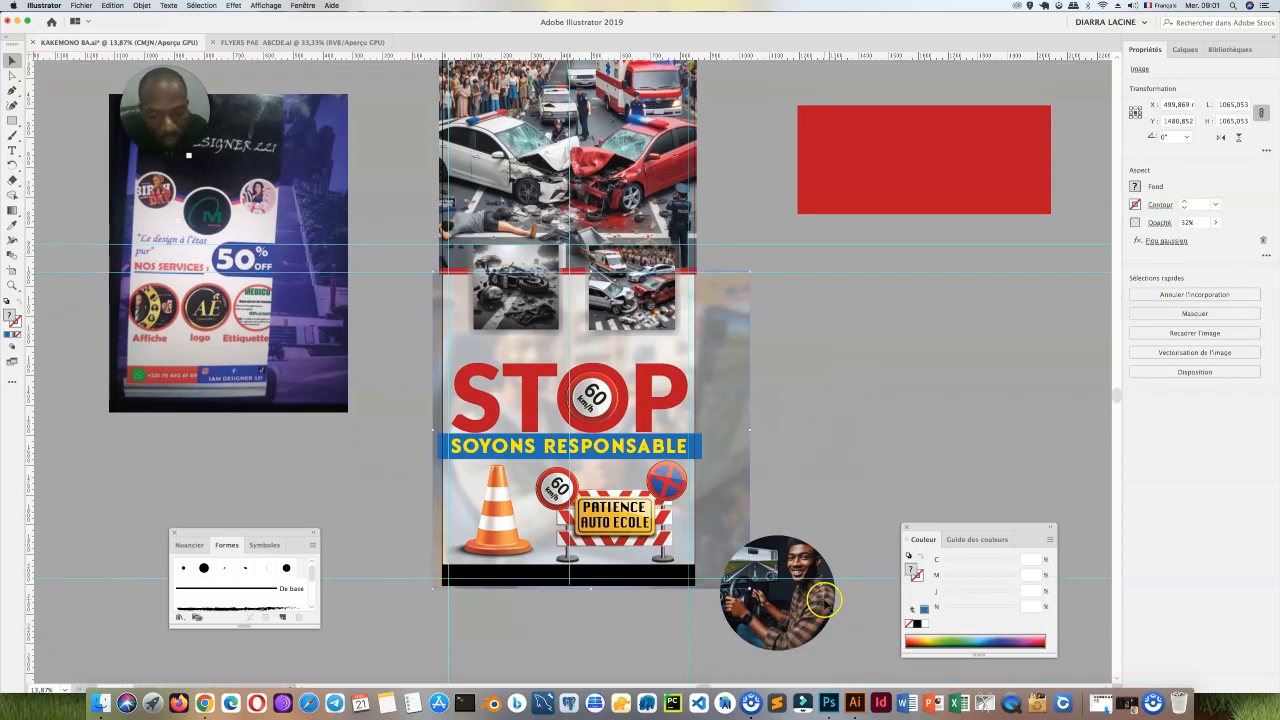
left_click_drag(820, 599, 921, 455)
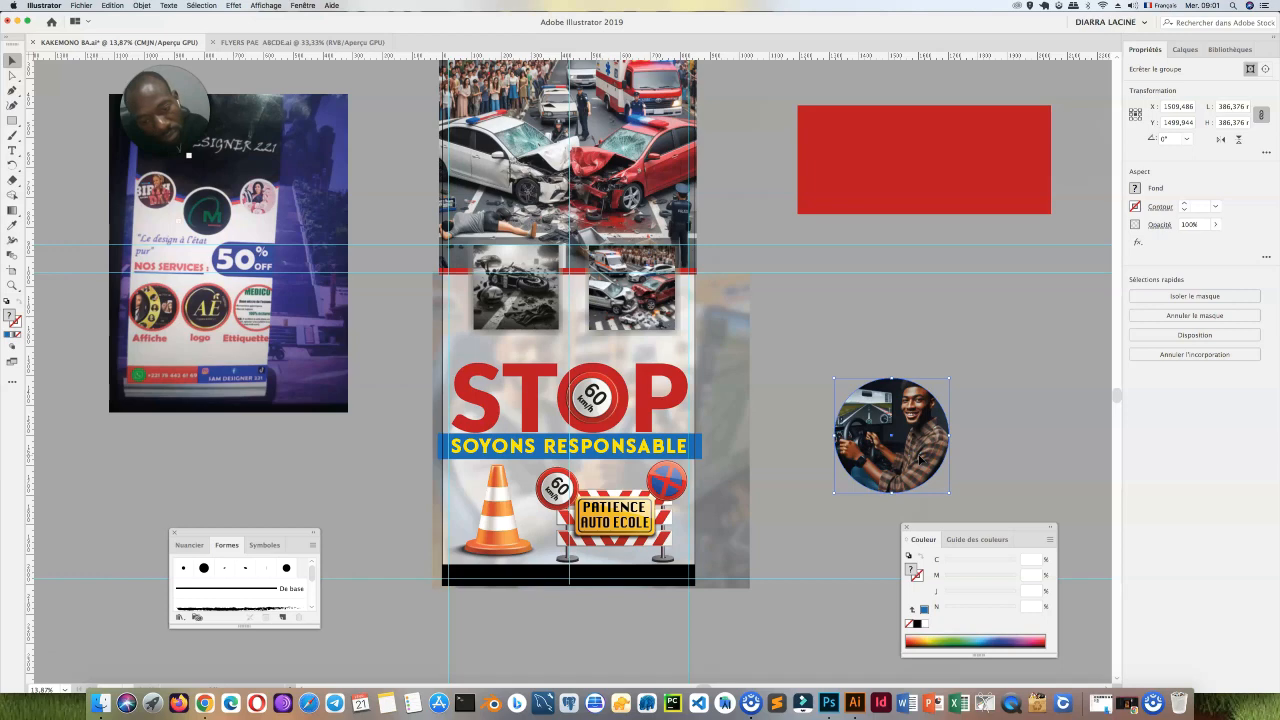
left_click(740, 410)
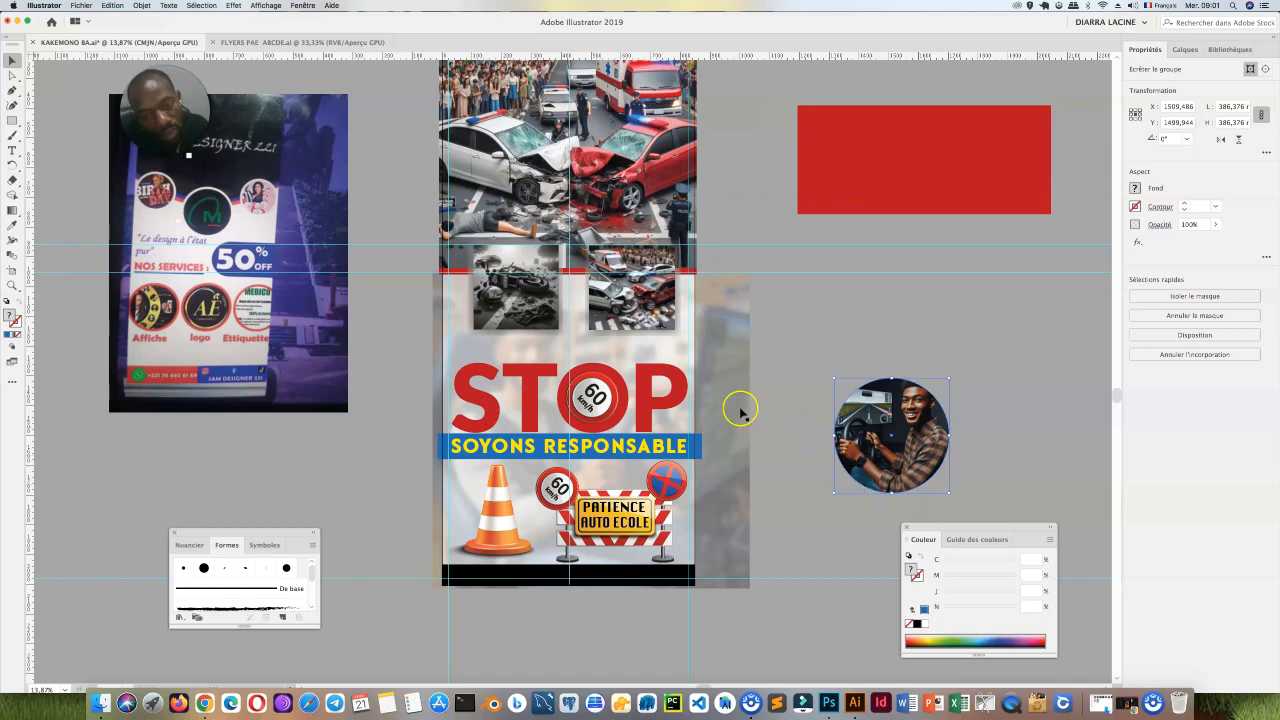
left_click(233, 5)
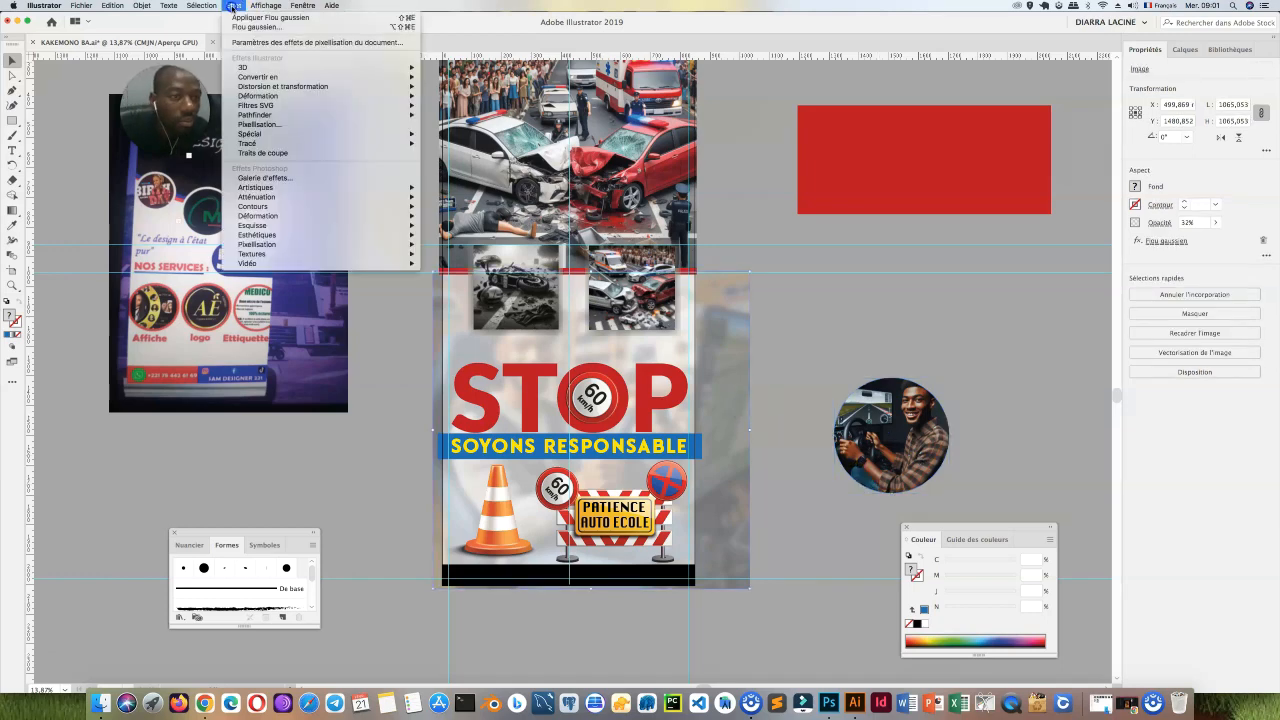
mouse_move(363, 208)
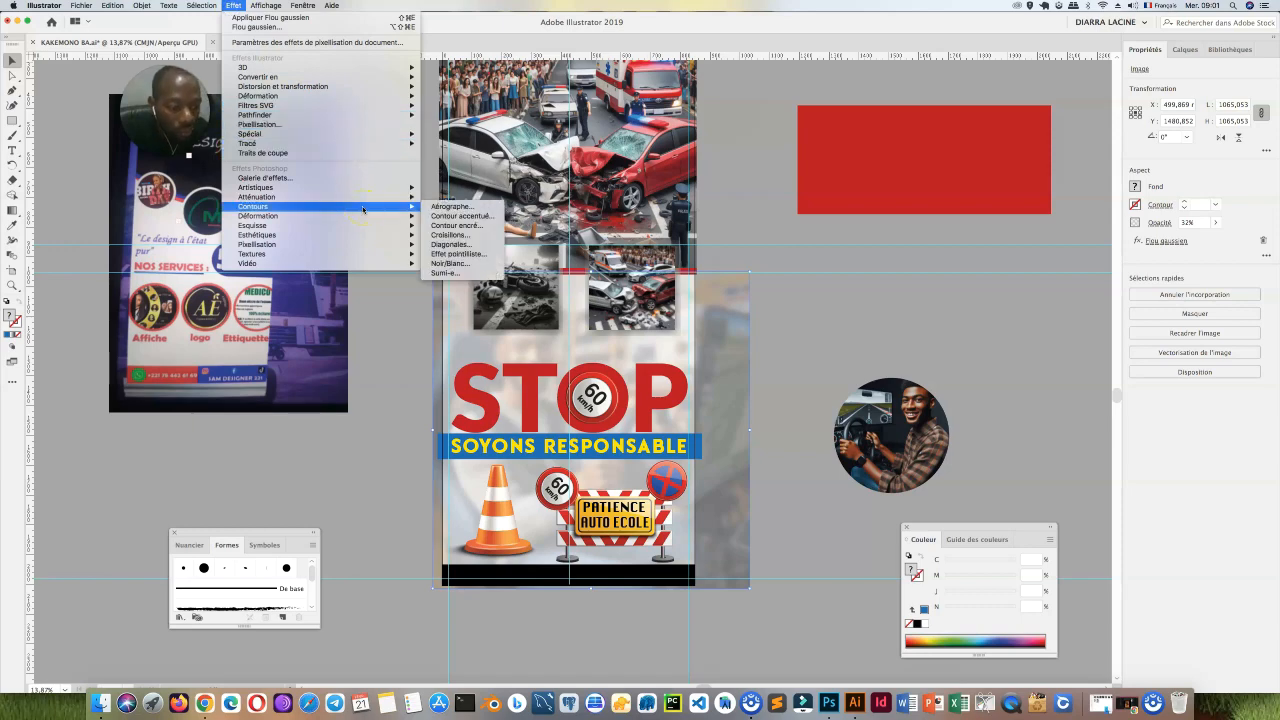
left_click(351, 189)
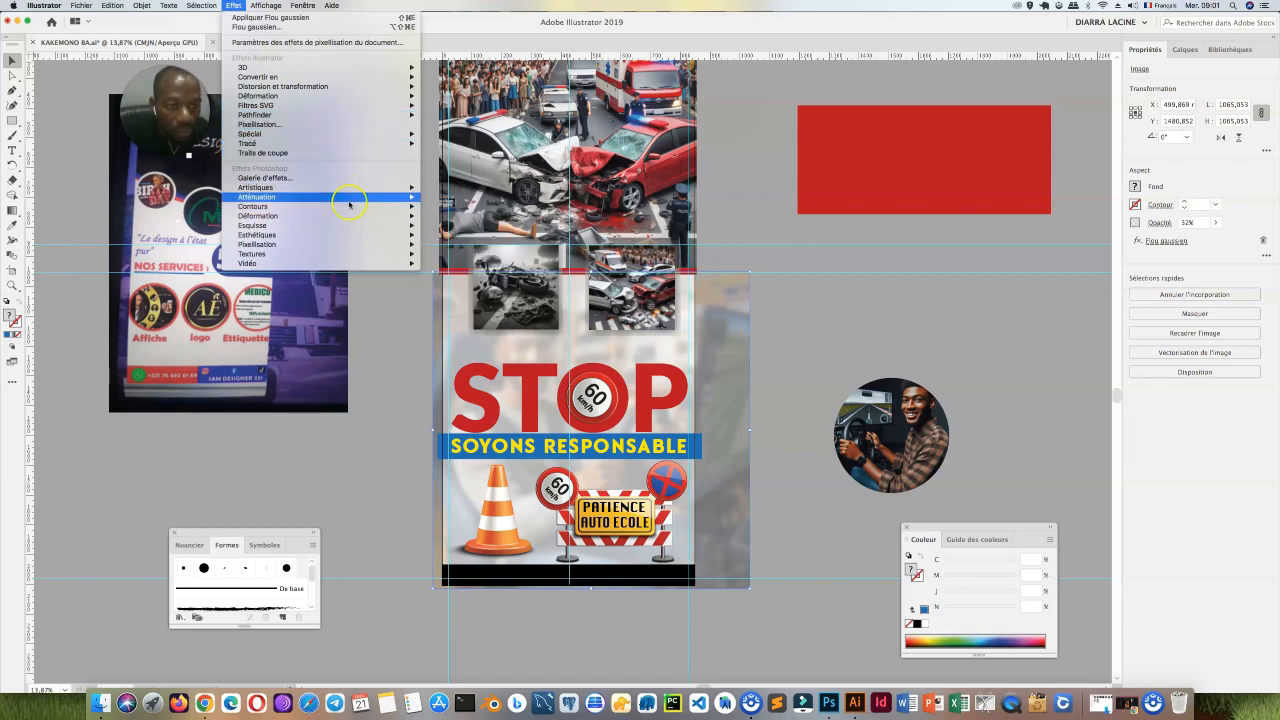
left_click(349, 192)
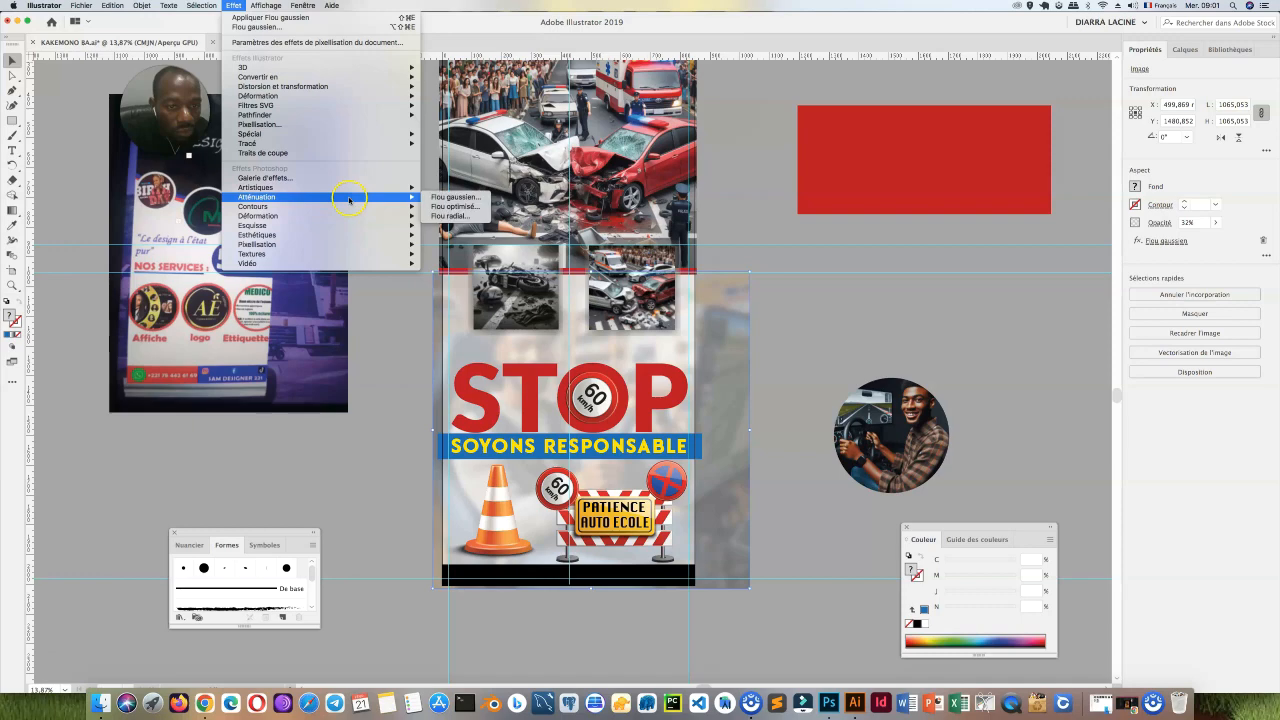
left_click(800, 318)
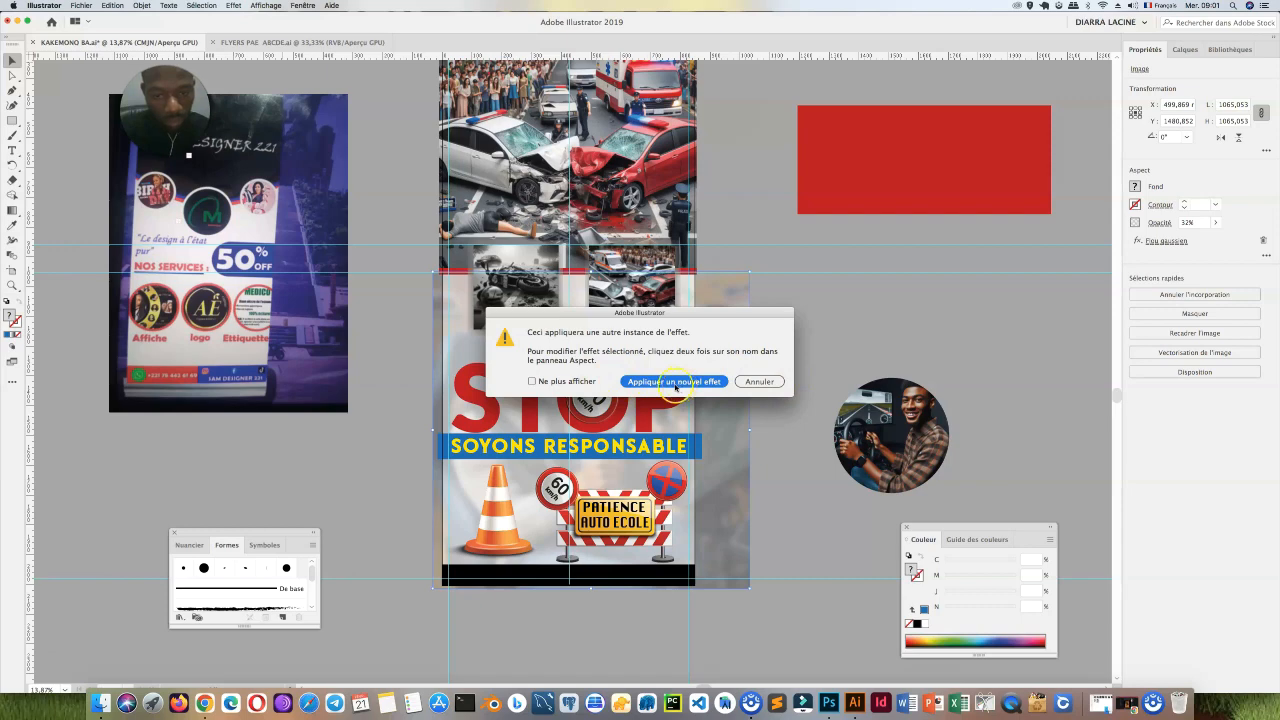
left_click(752, 382)
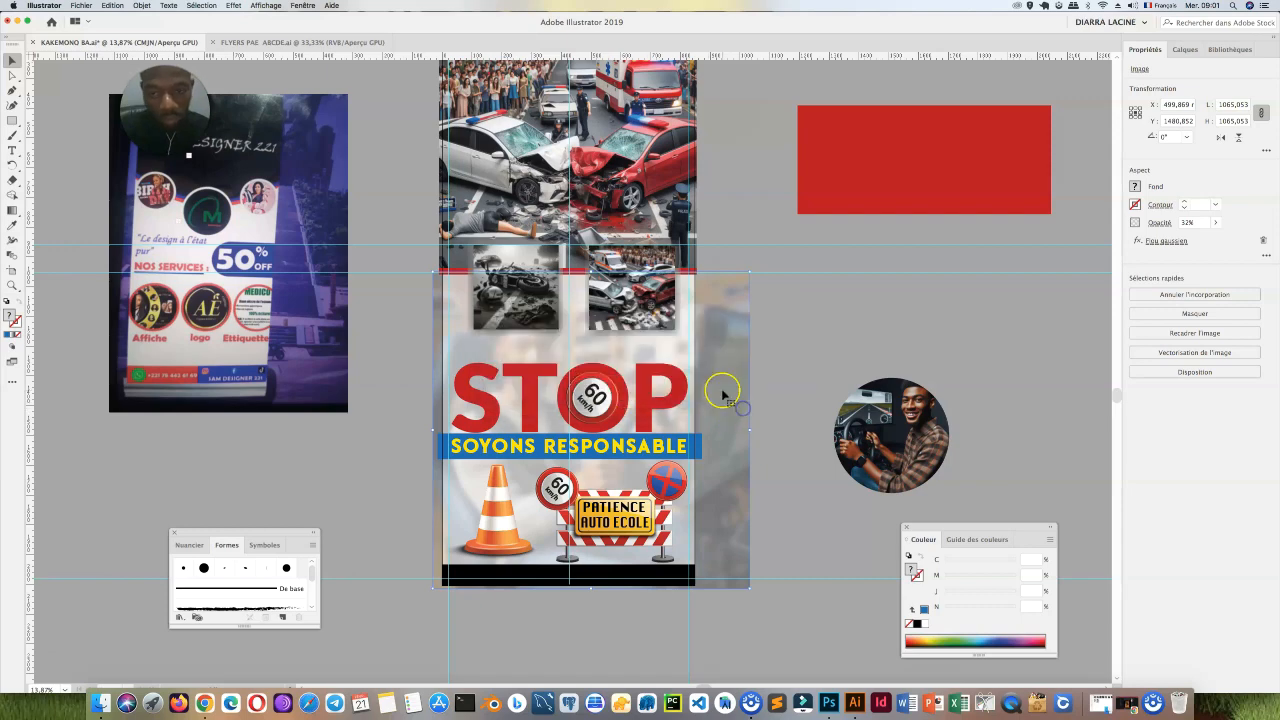
Step: Edit the background driver photo's existing Gaussian blur, setting its radius to 3.8 pixels with the preview on
double_click(723, 392)
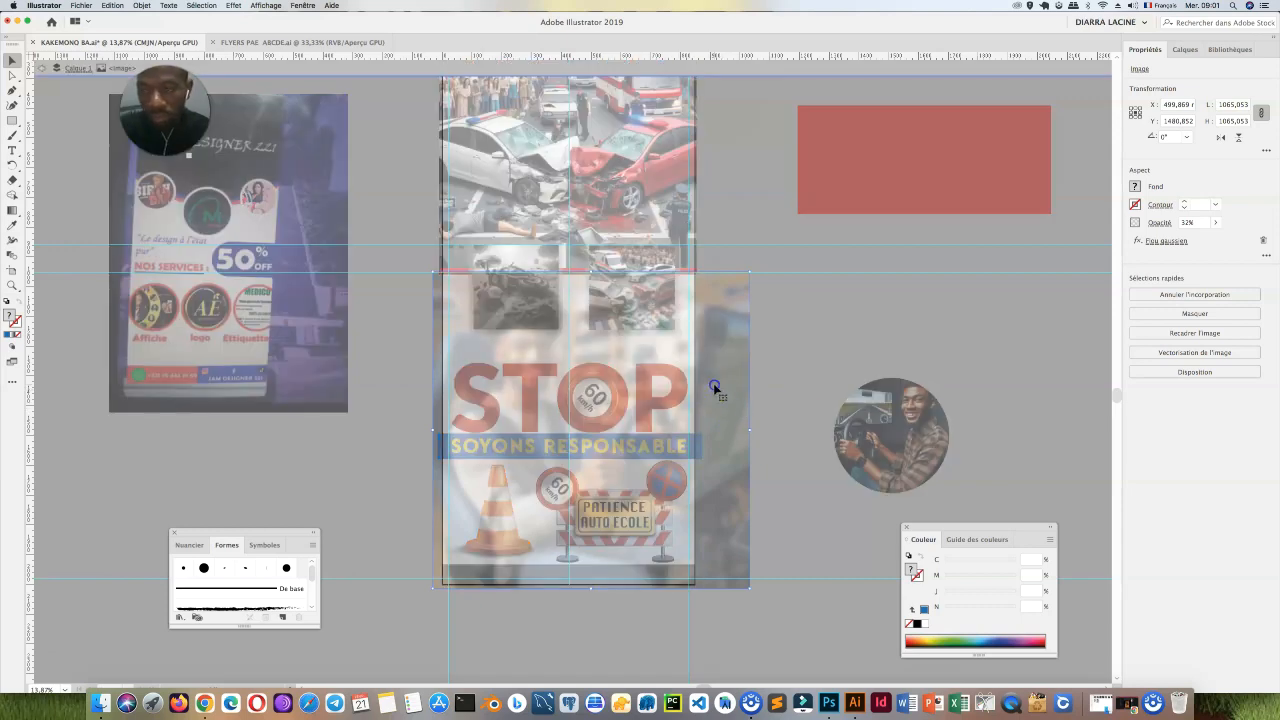
left_click(1173, 248)
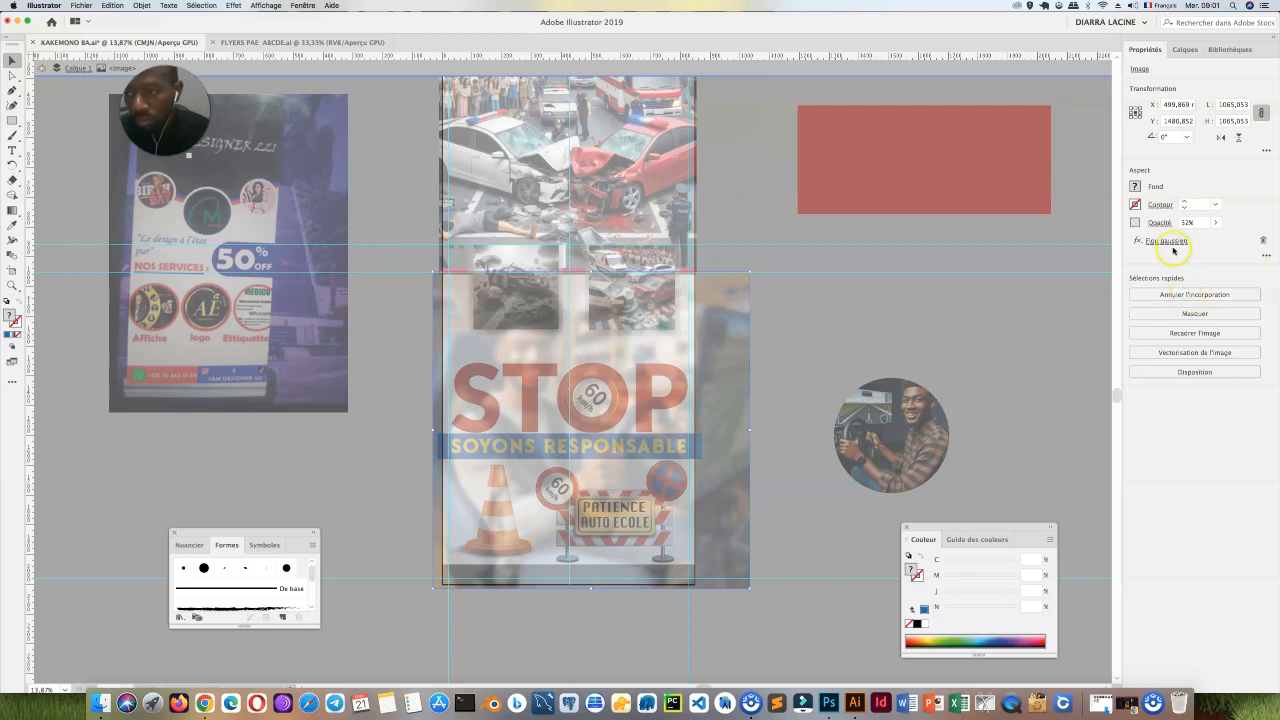
left_click(884, 334)
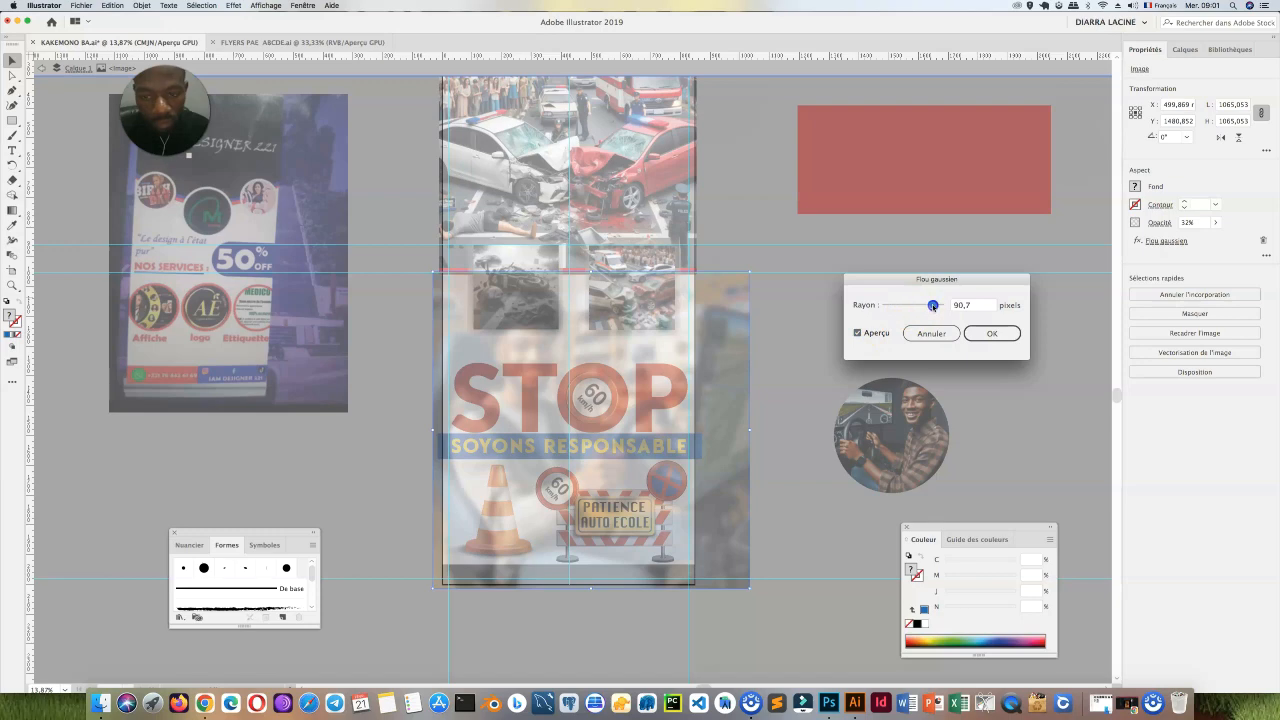
left_click_drag(932, 305, 893, 306)
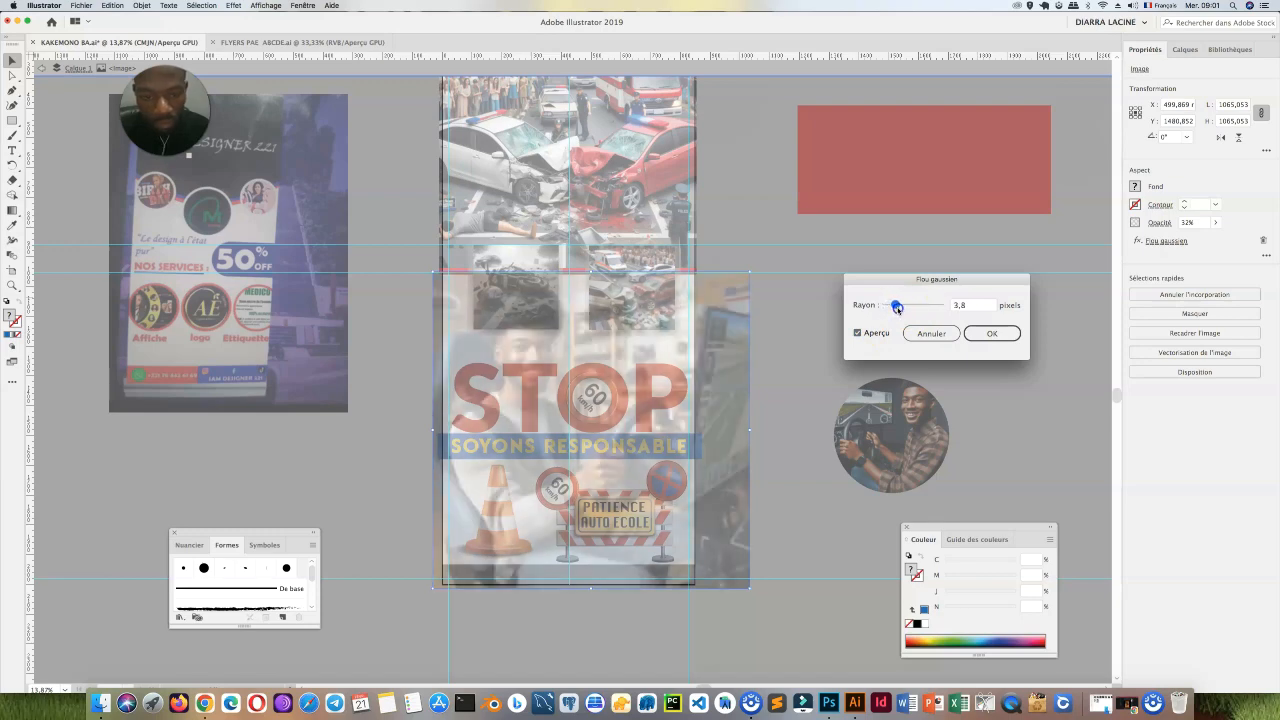
left_click(991, 334)
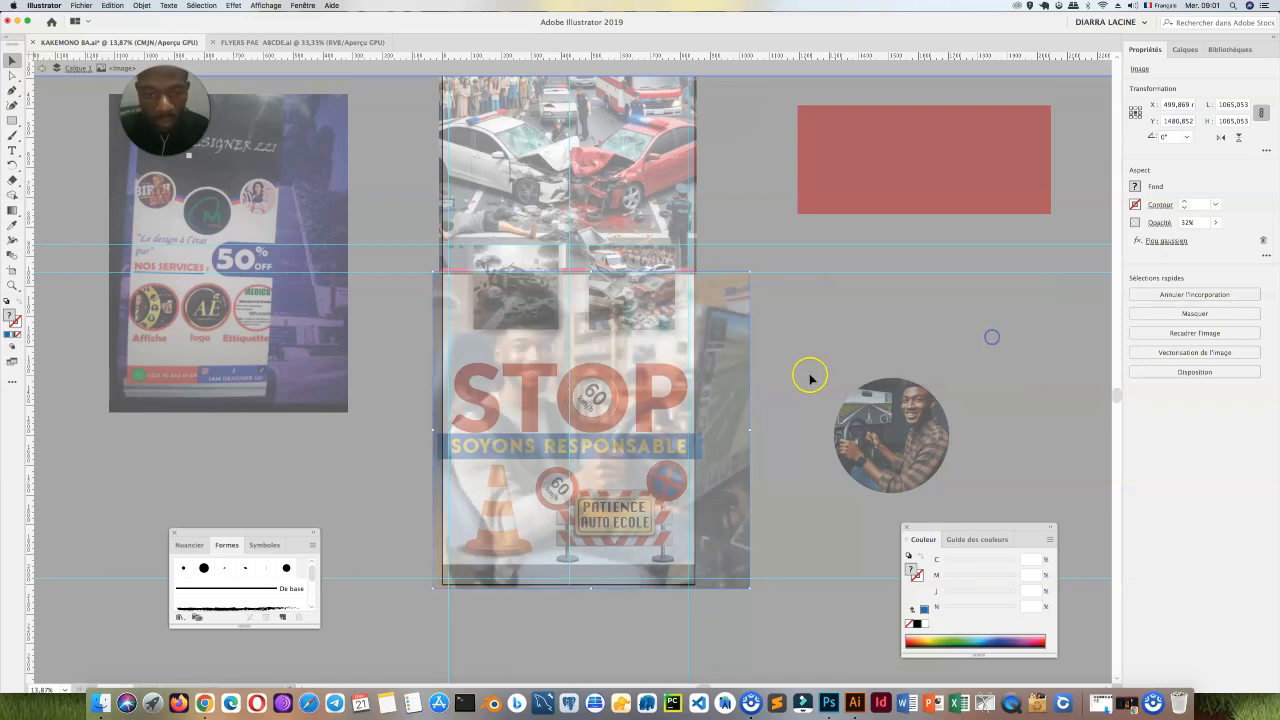
left_click(842, 339)
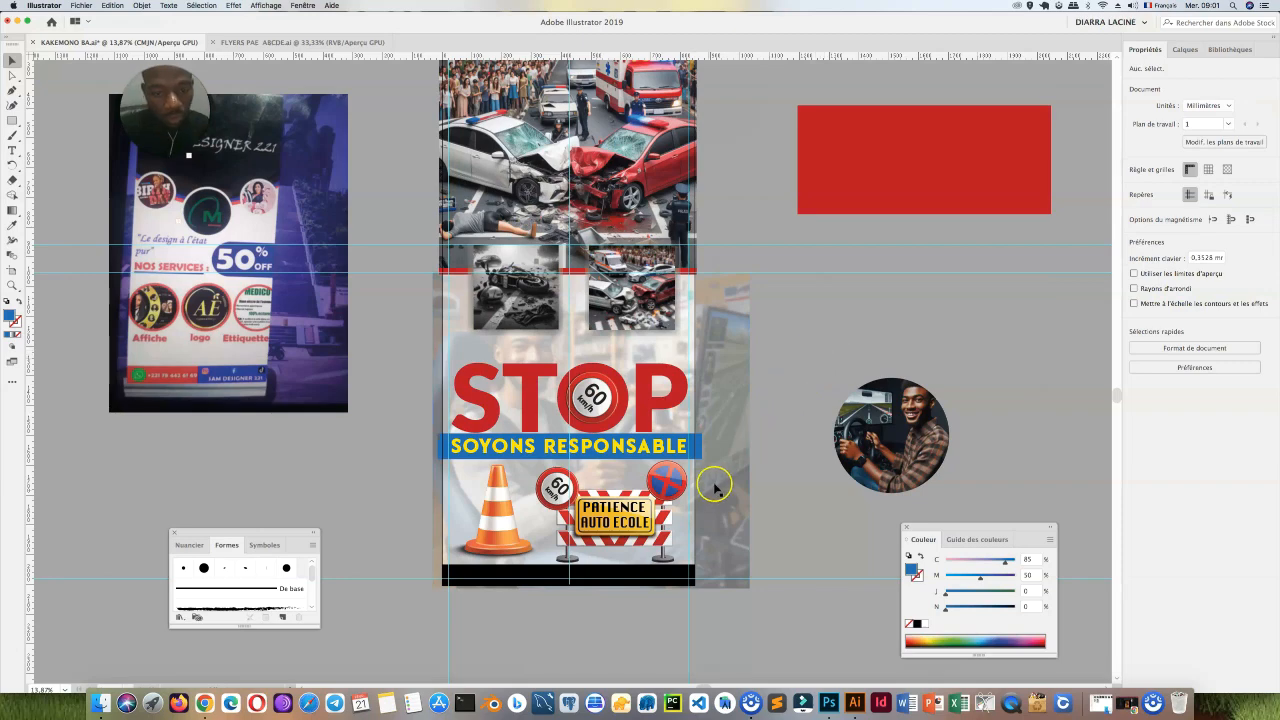
Step: Nudge the red STOP text about 2 mm to the right
left_click(680, 398)
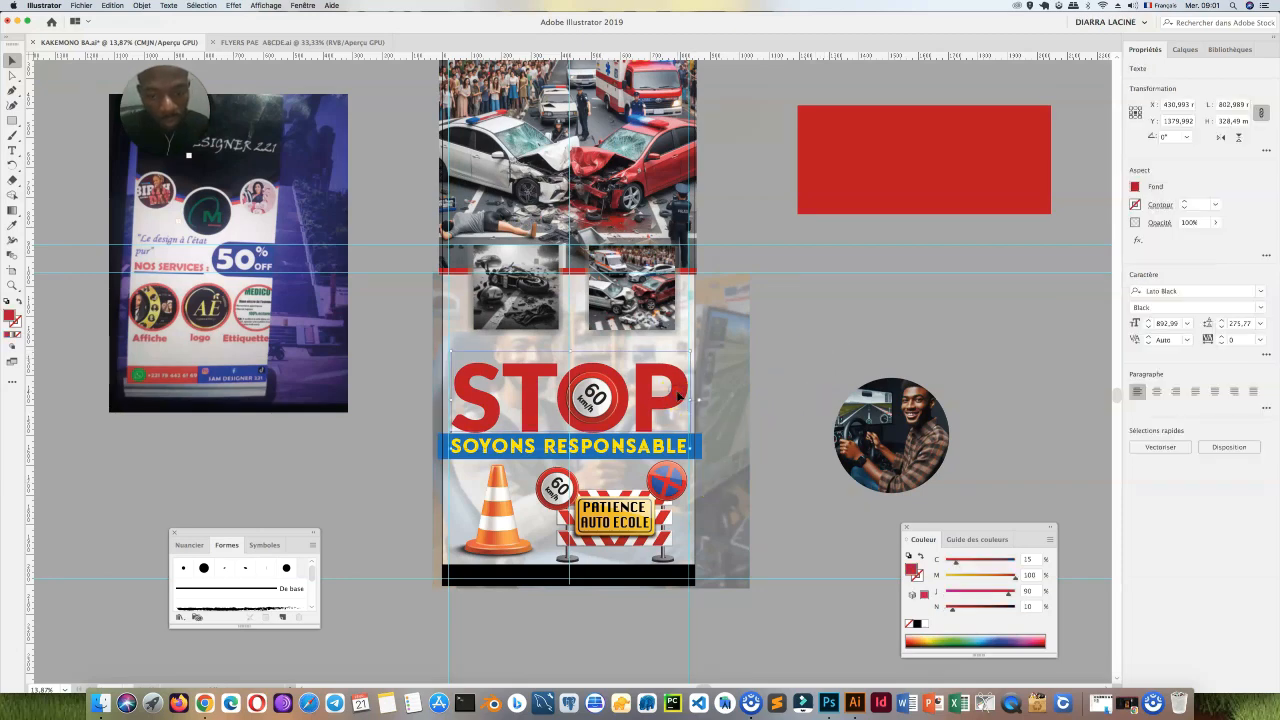
key("Up")
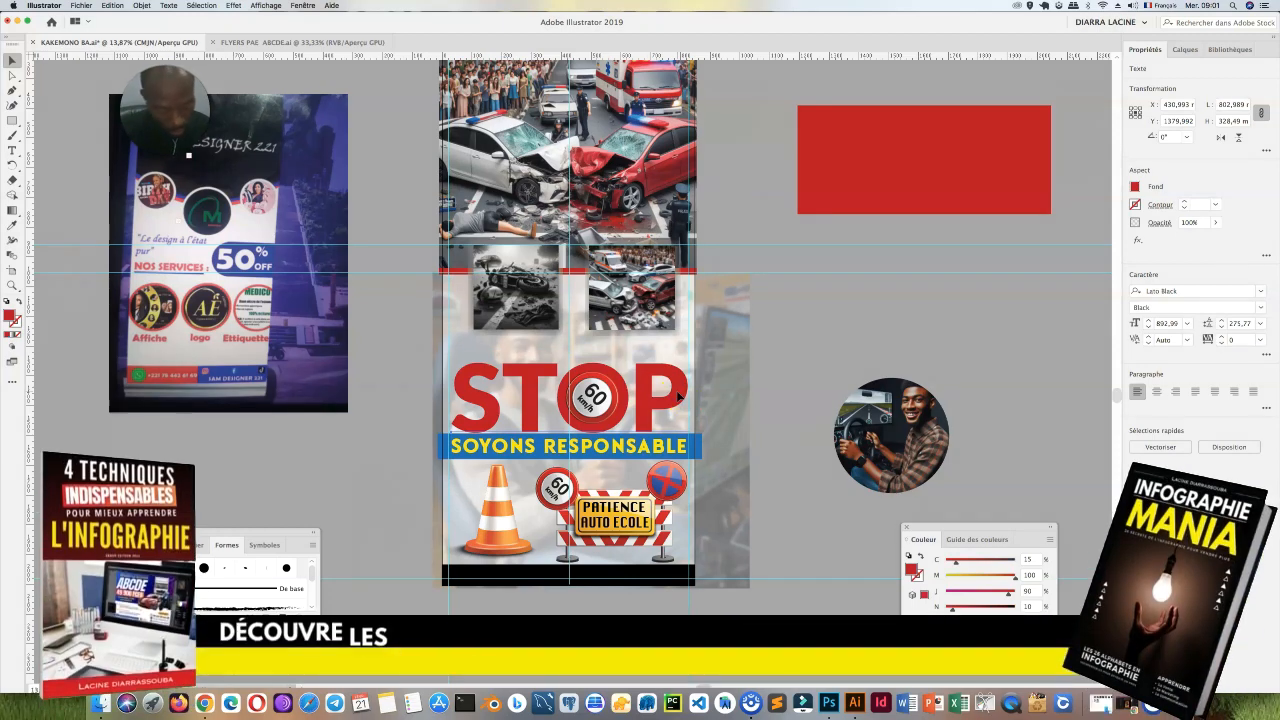
left_click(679, 386)
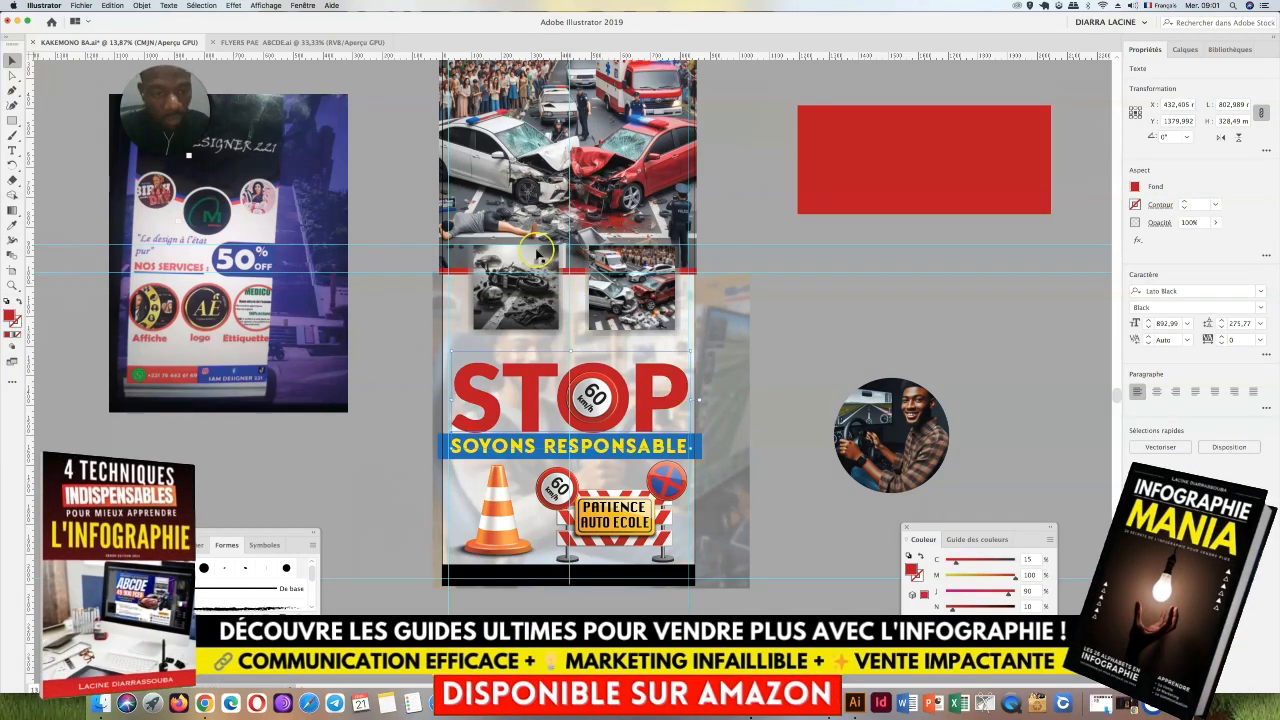
Step: Try to apply a Gaussian blur with a 45.9-pixel radius to the red STOP text, with the preview on
left_click(234, 5)
mouse_move(380, 197)
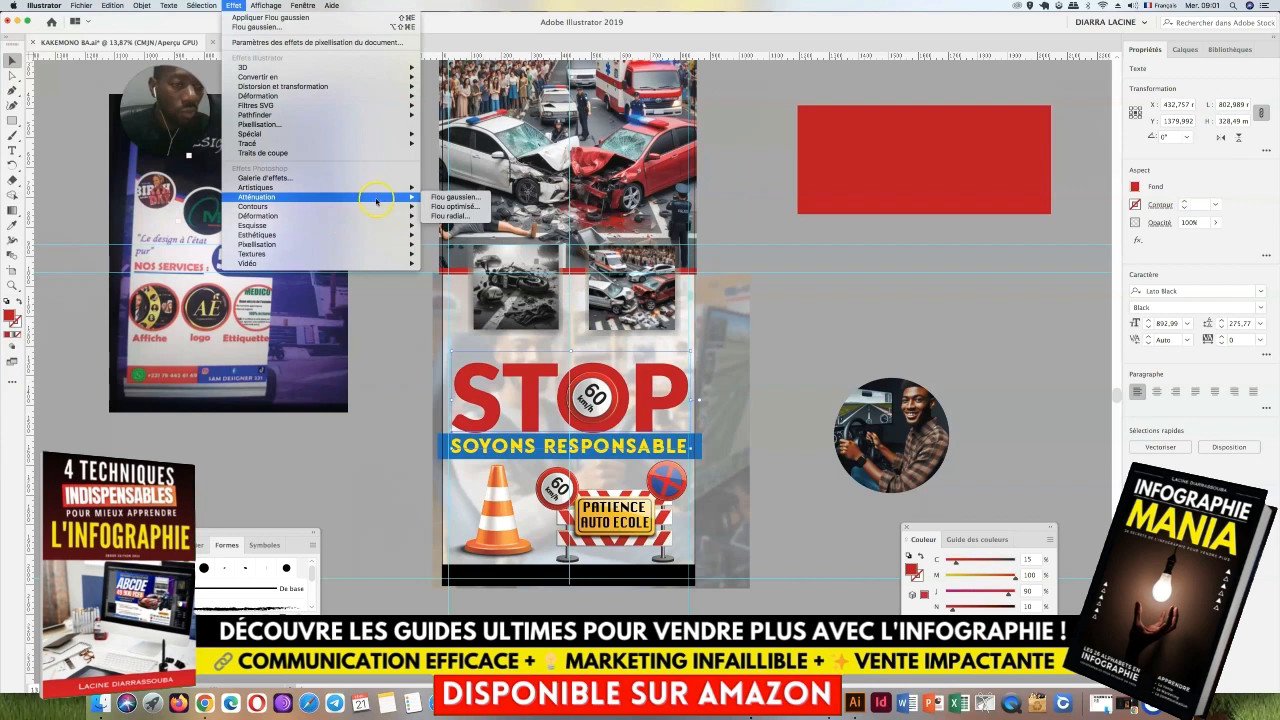
left_click(462, 198)
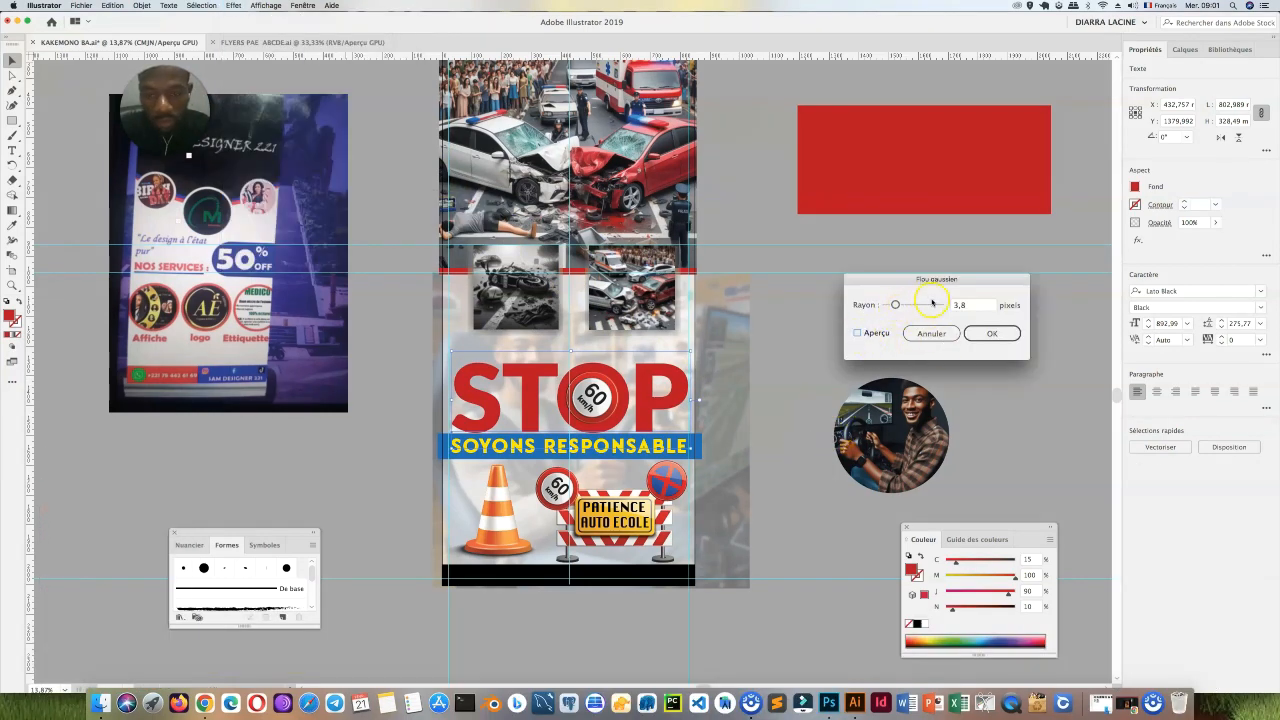
left_click_drag(905, 311, 908, 315)
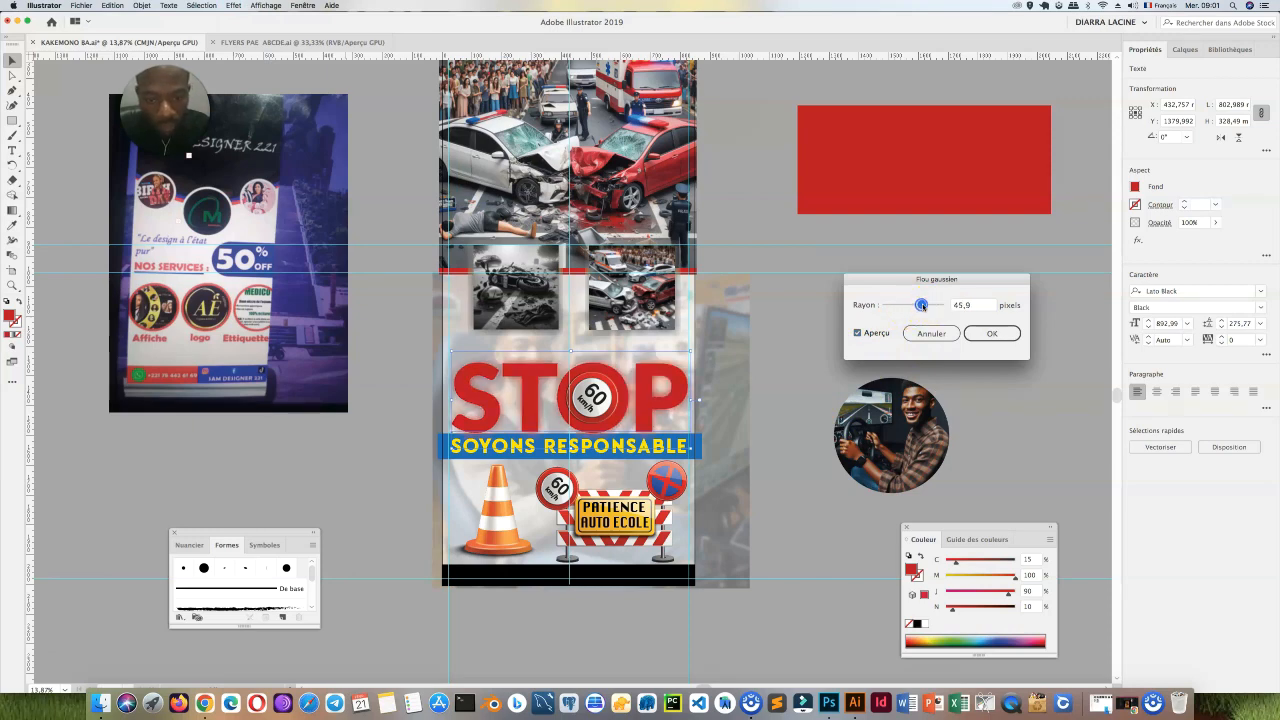
left_click(921, 305)
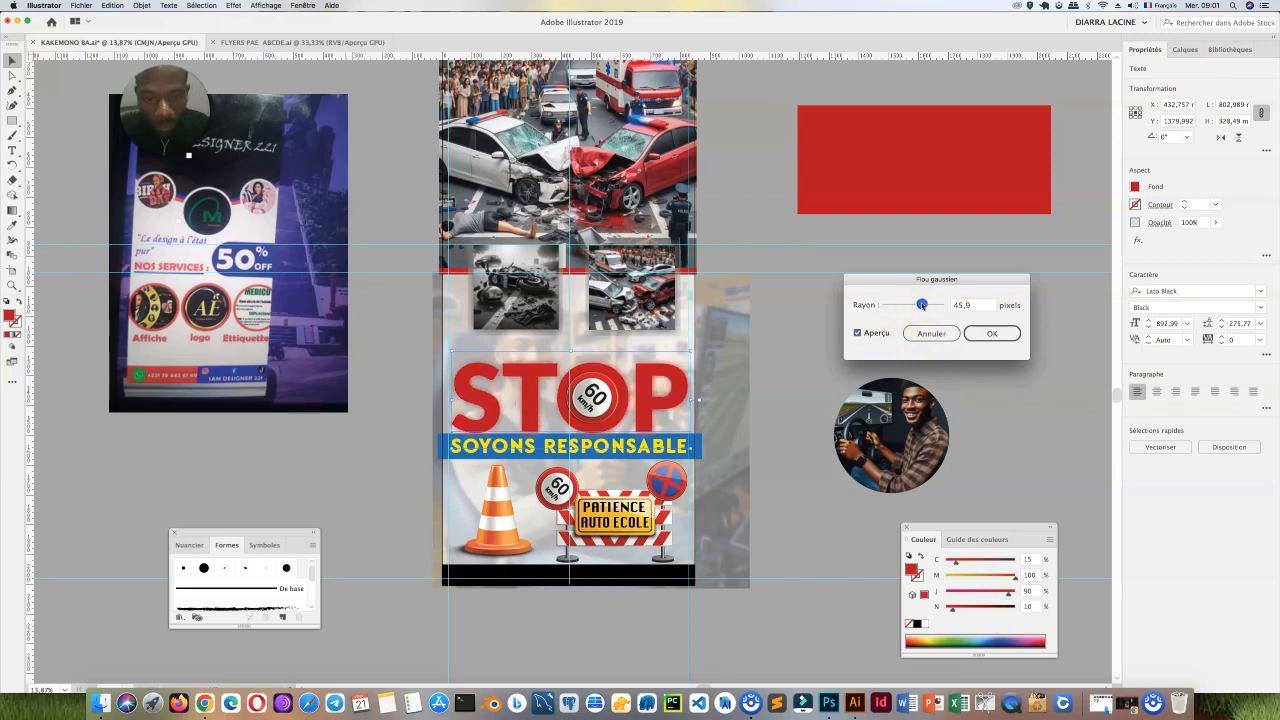
left_click(988, 336)
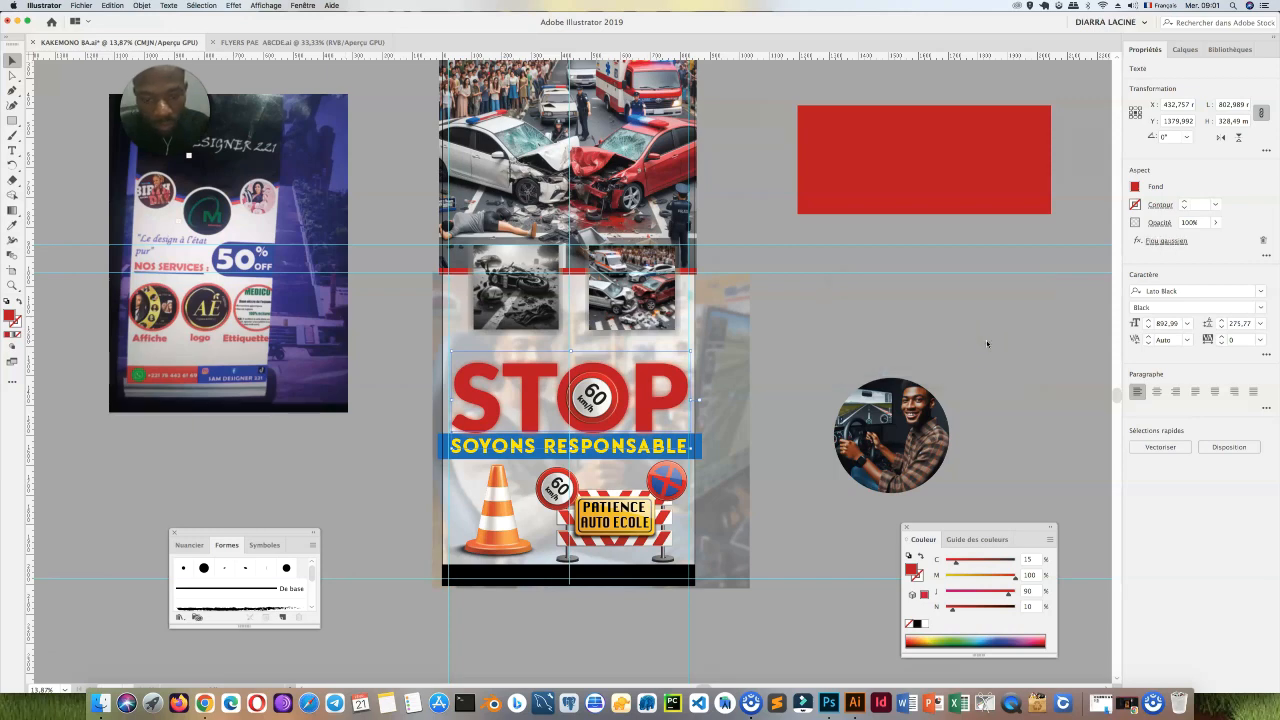
left_click(843, 367)
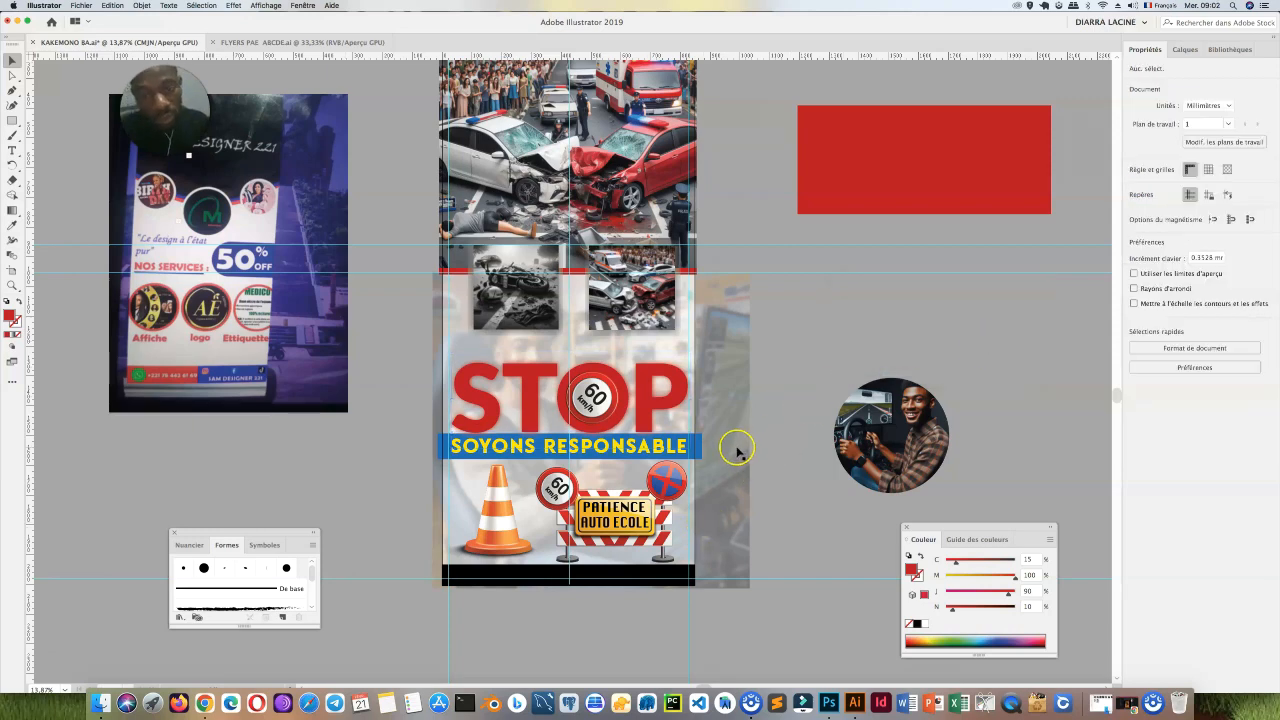
Step: Set the blurred background driver photo's opacity to 21%
left_click(703, 385)
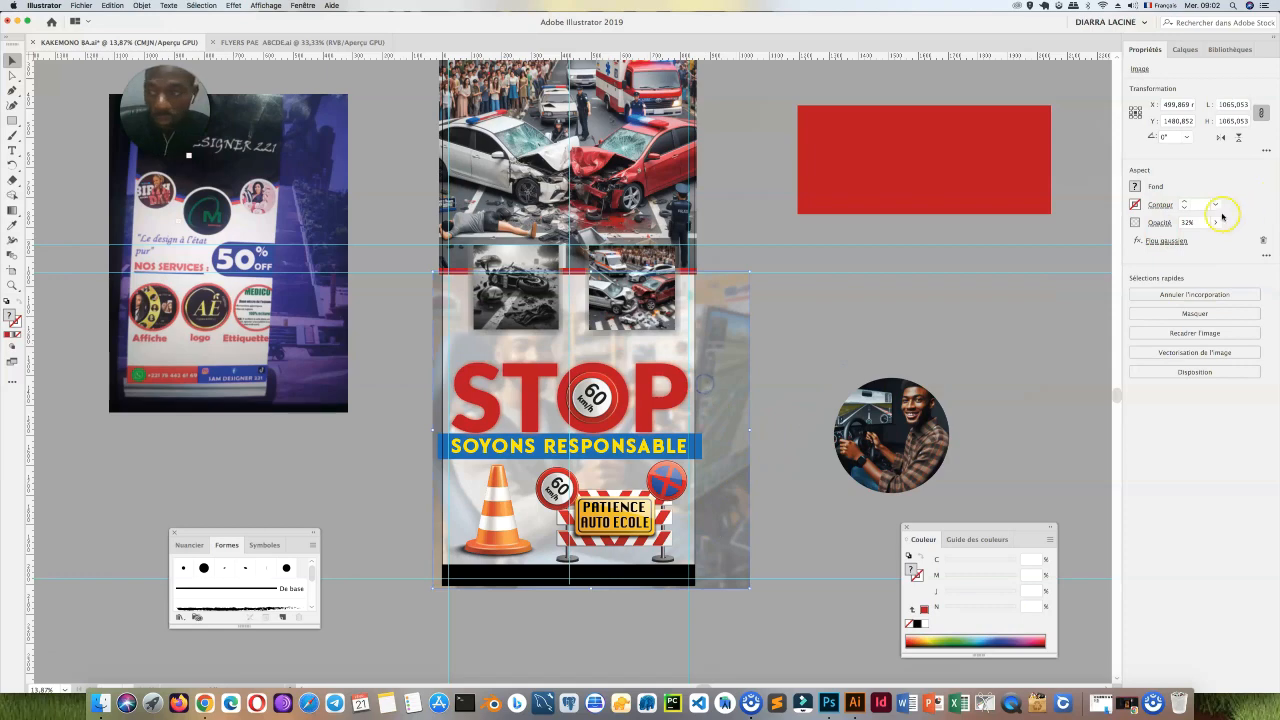
left_click(1217, 222)
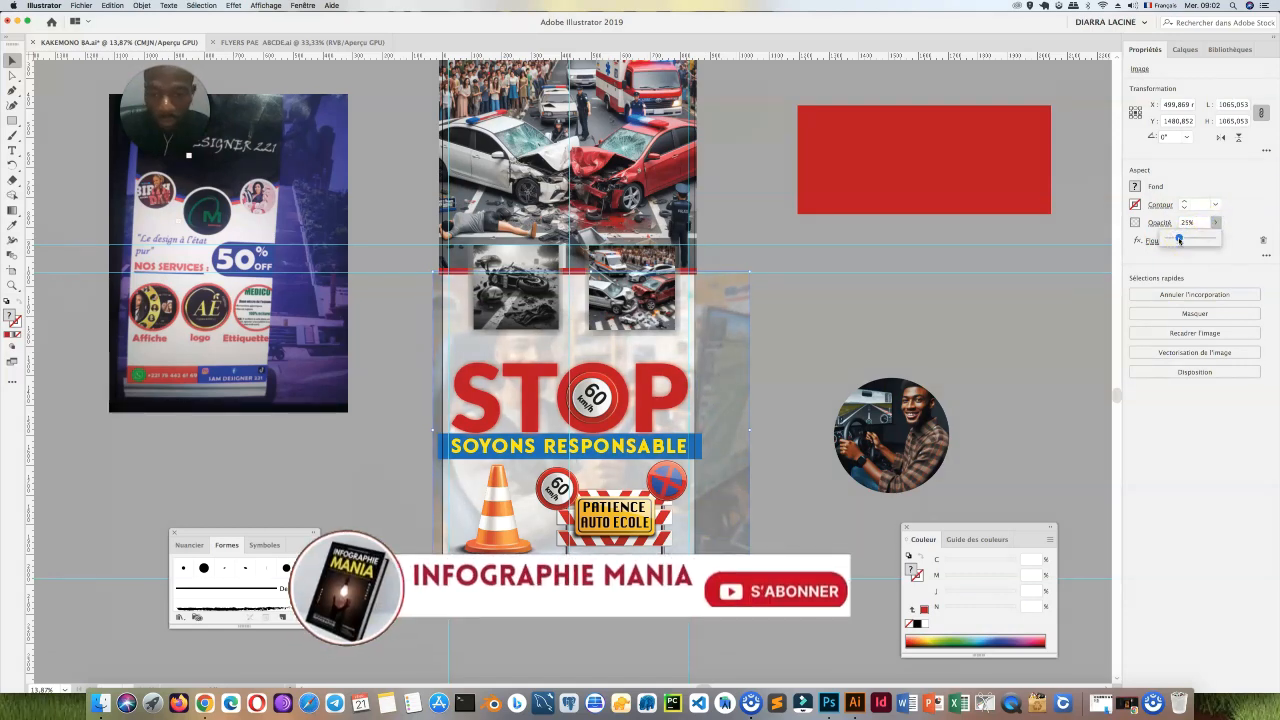
left_click(811, 349)
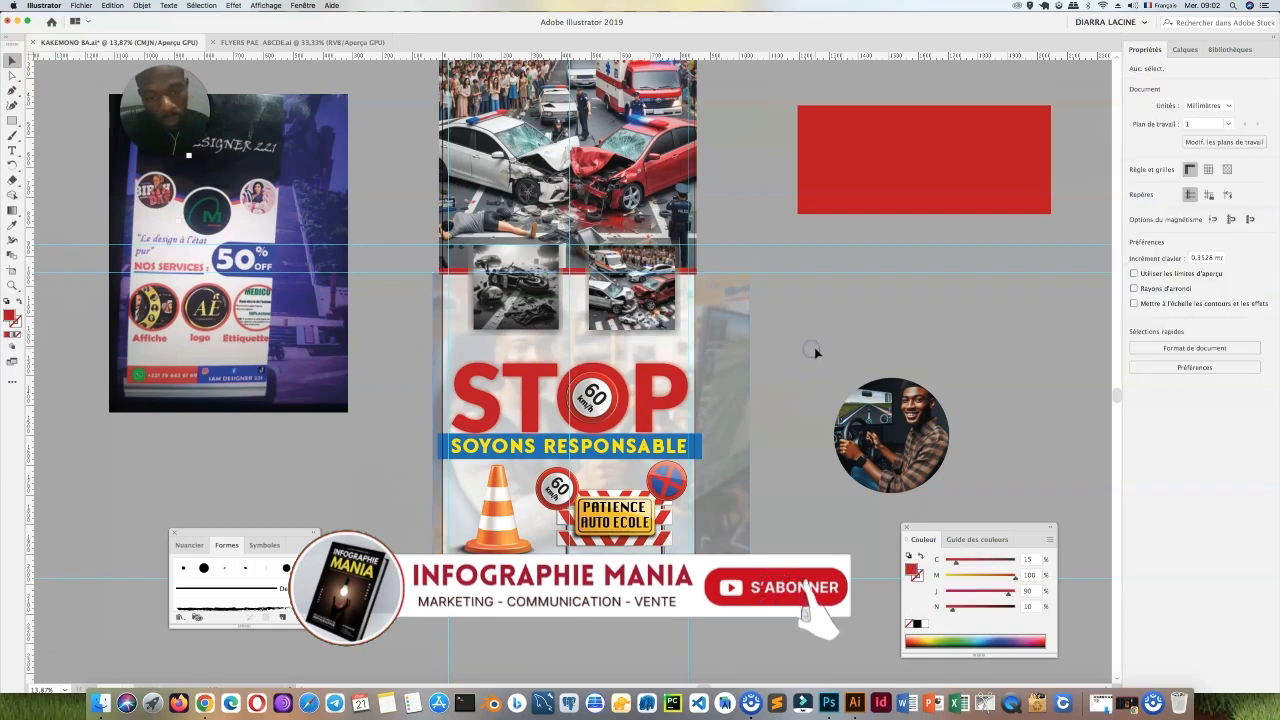
Step: Draw a rectangle about 175 × 2131 mm along the banner's left edge and fill it with the sampled pasteboard grey
key("super+minus")
scroll(529, 288, "up", 2)
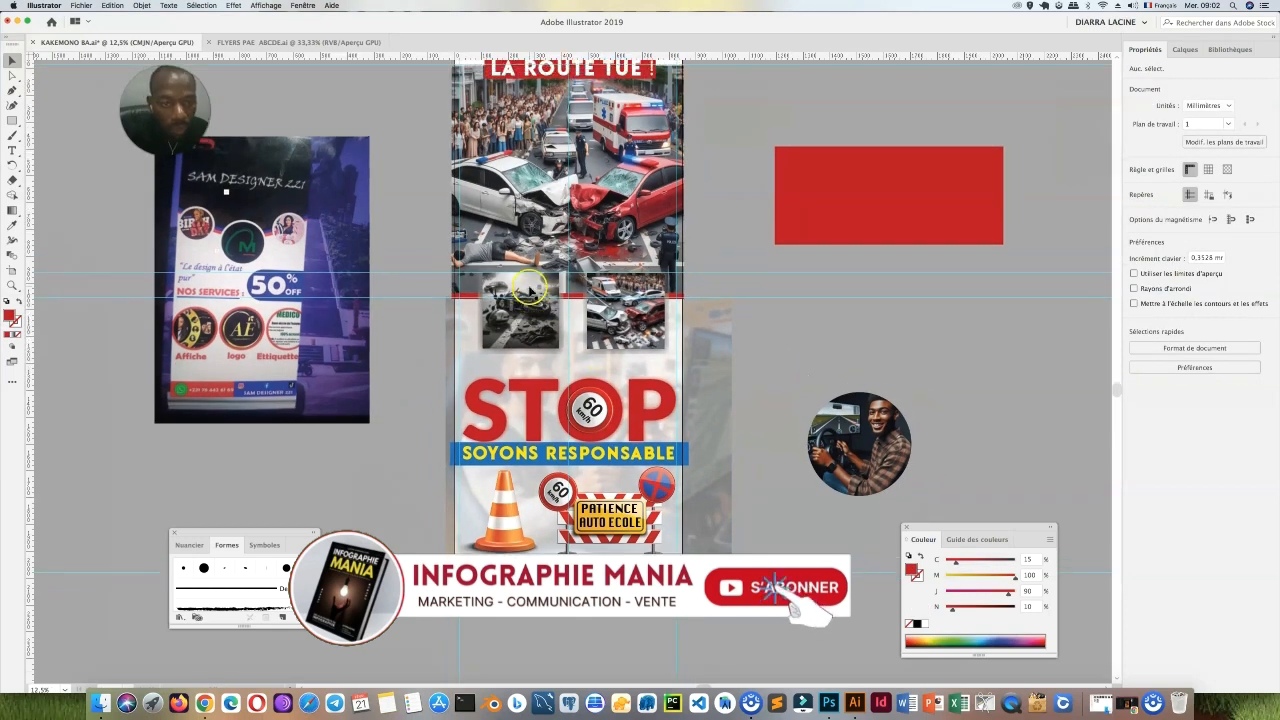
left_click(13, 119)
left_click_drag(407, 68, 454, 637)
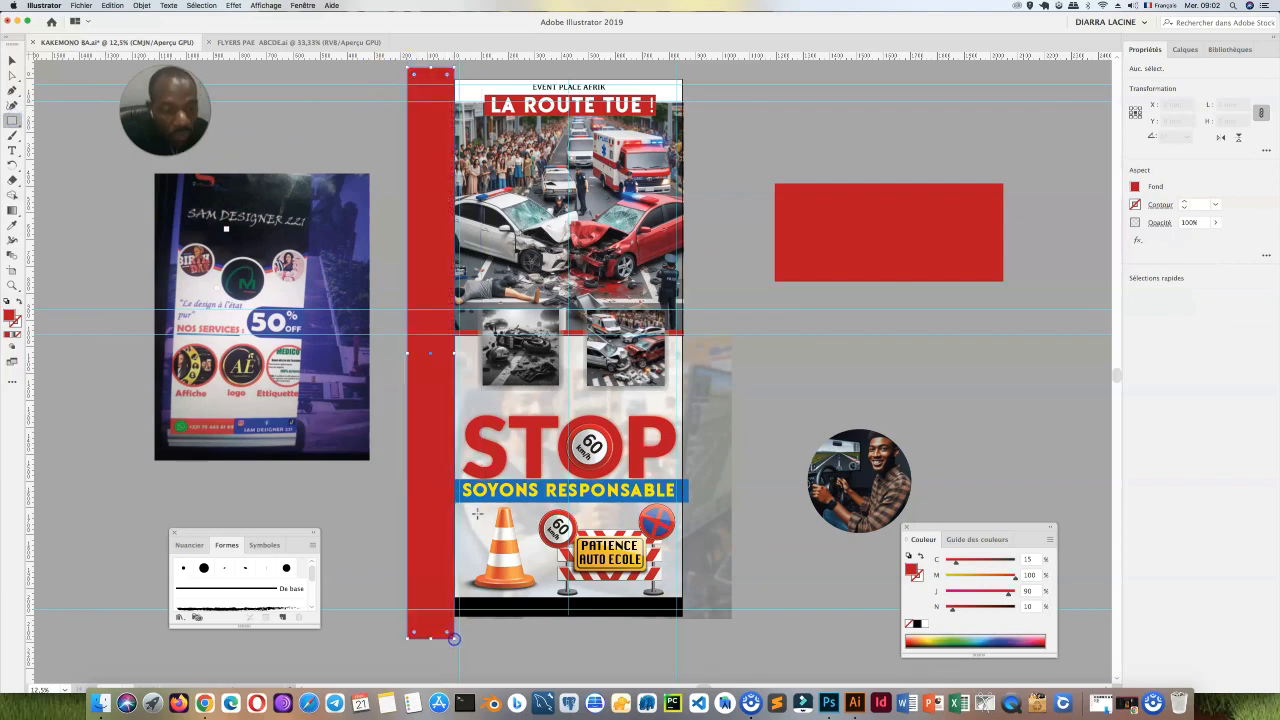
left_click(13, 228)
left_click(379, 113)
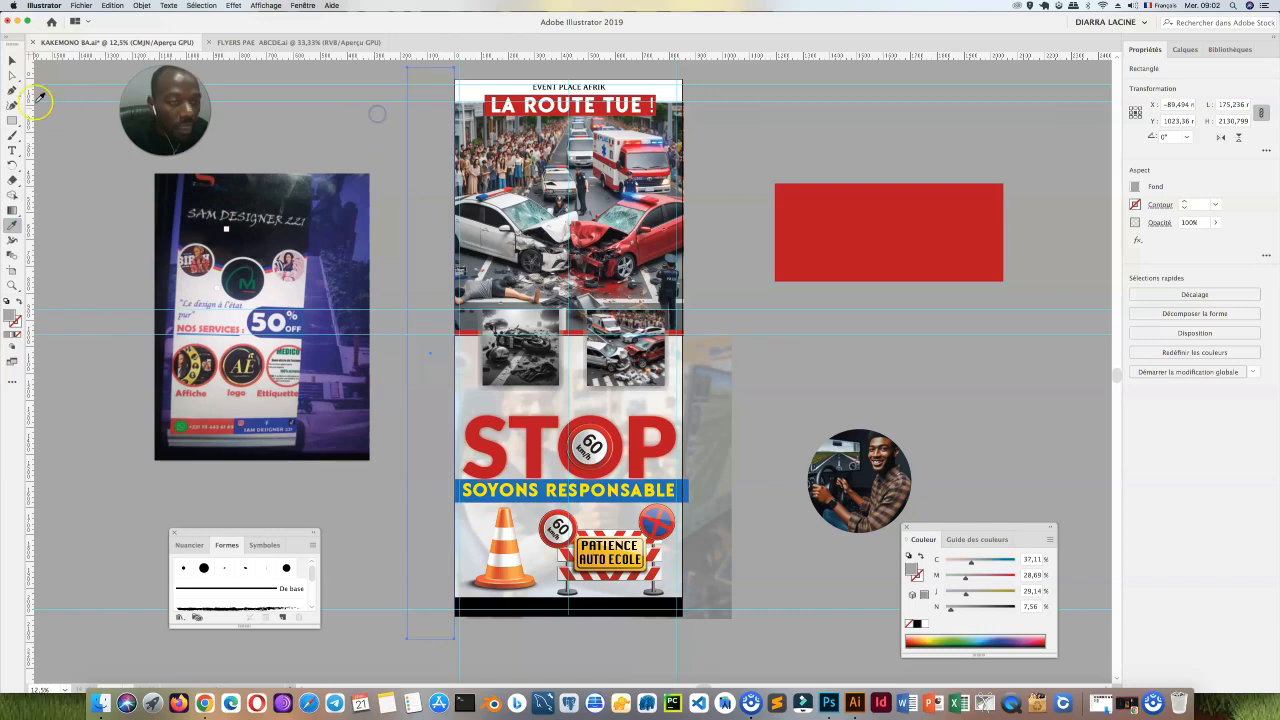
Step: Copy the grey masking rectangle to the banner's right edge and widen it to about 224 mm to cover the overflowing photo
left_click(12, 61)
left_click_drag(421, 244, 704, 274)
left_click(803, 394)
left_click(726, 365)
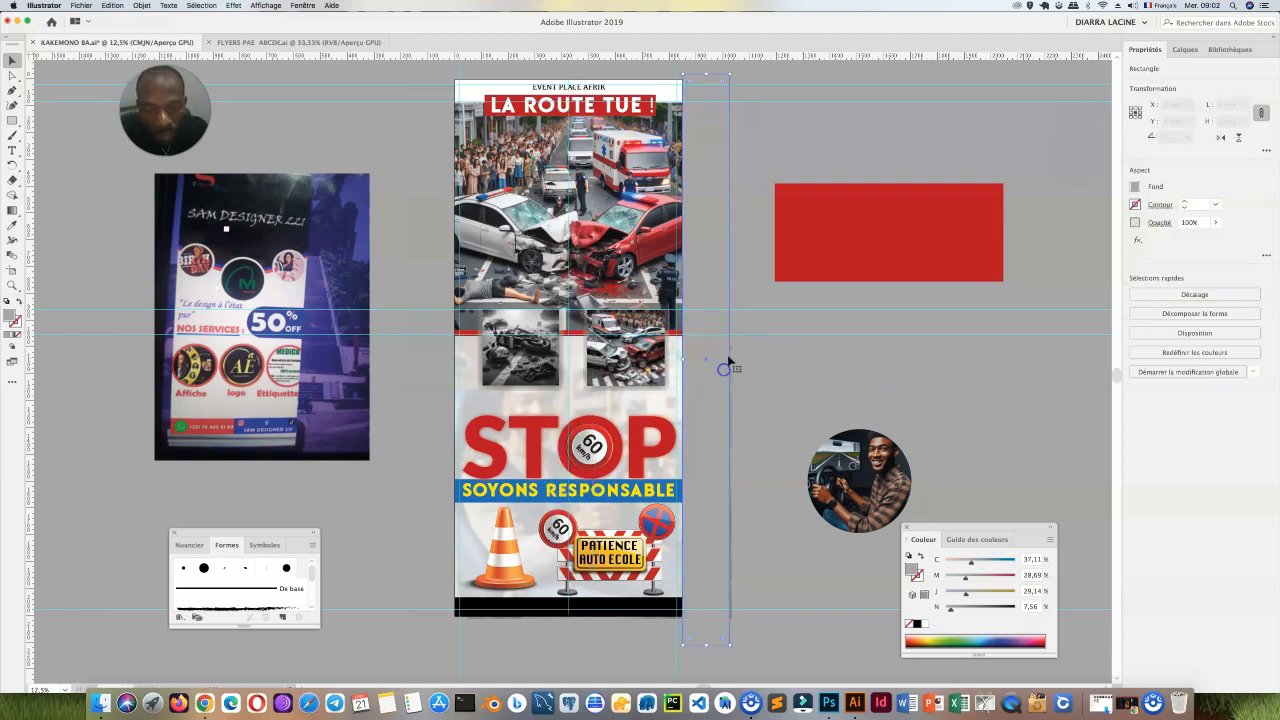
left_click_drag(730, 360, 743, 359)
left_click(779, 394)
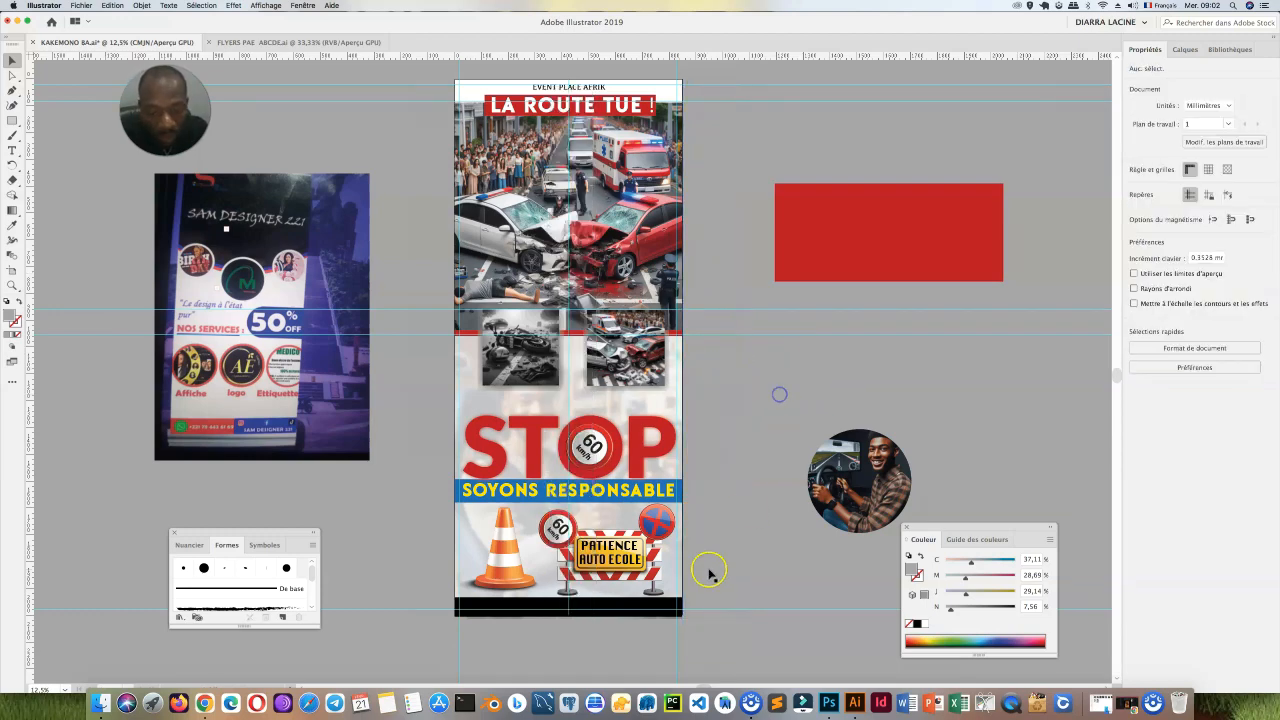
Step: Lower the blurred background driver photo's opacity to about 16%
left_click(673, 402)
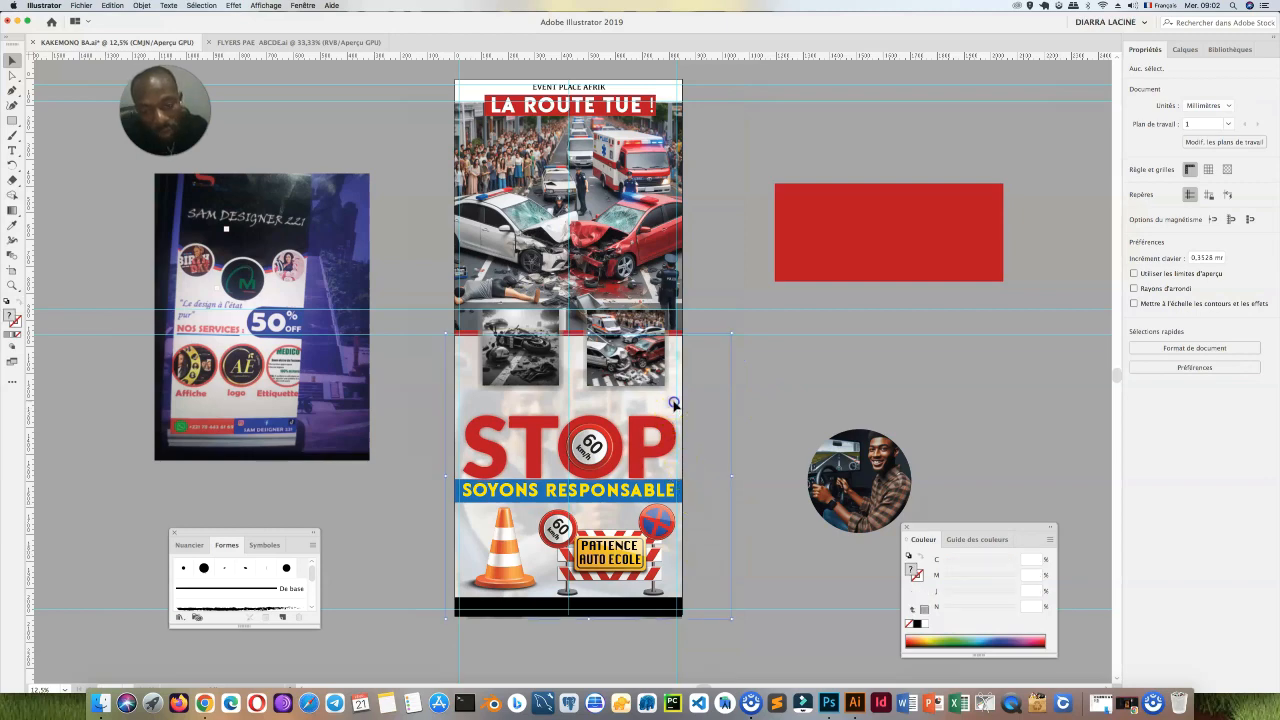
left_click(1212, 226)
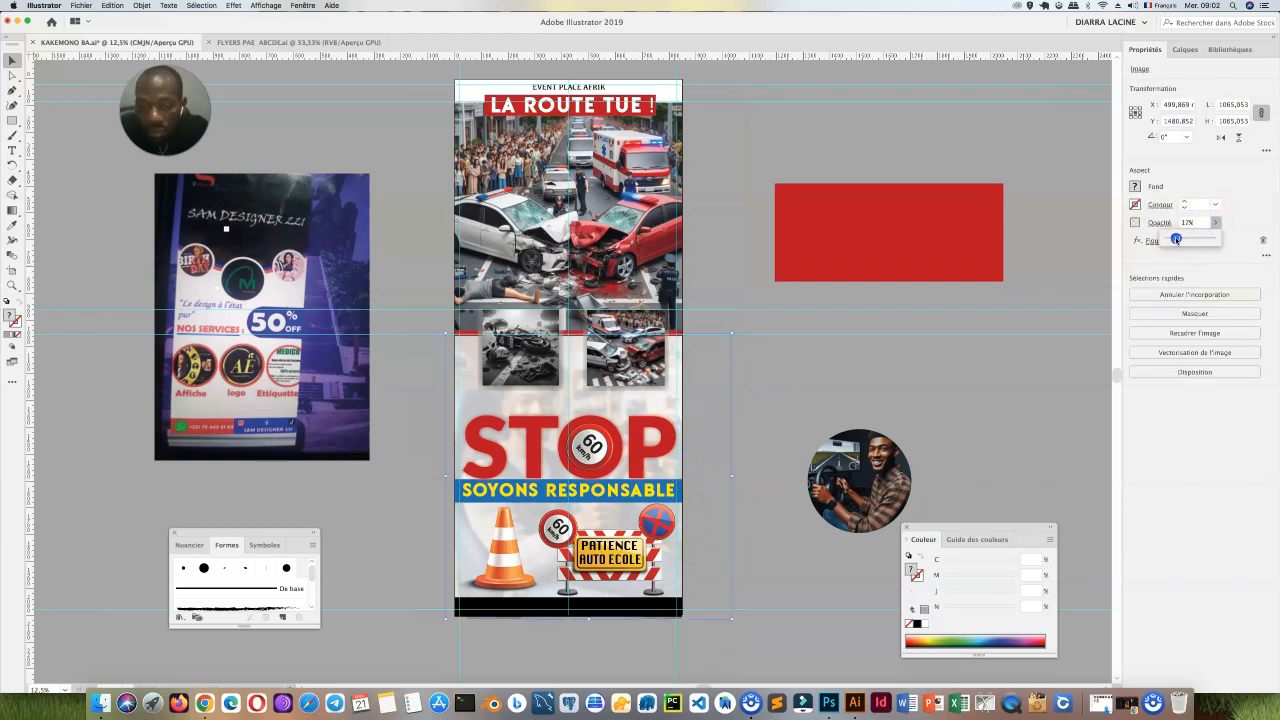
left_click_drag(1176, 239, 1175, 239)
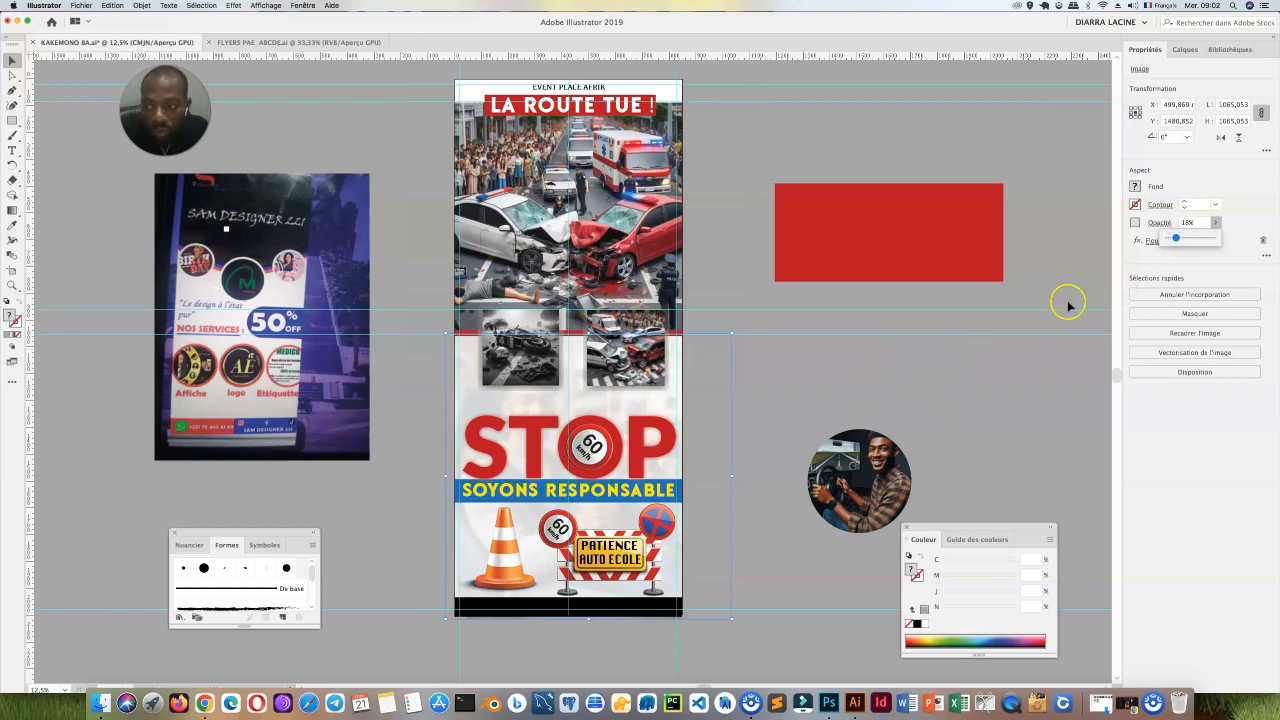
left_click(981, 394)
Step: Deselect the STOP text and its speed-limit sign, and save the banner document
left_click(592, 448)
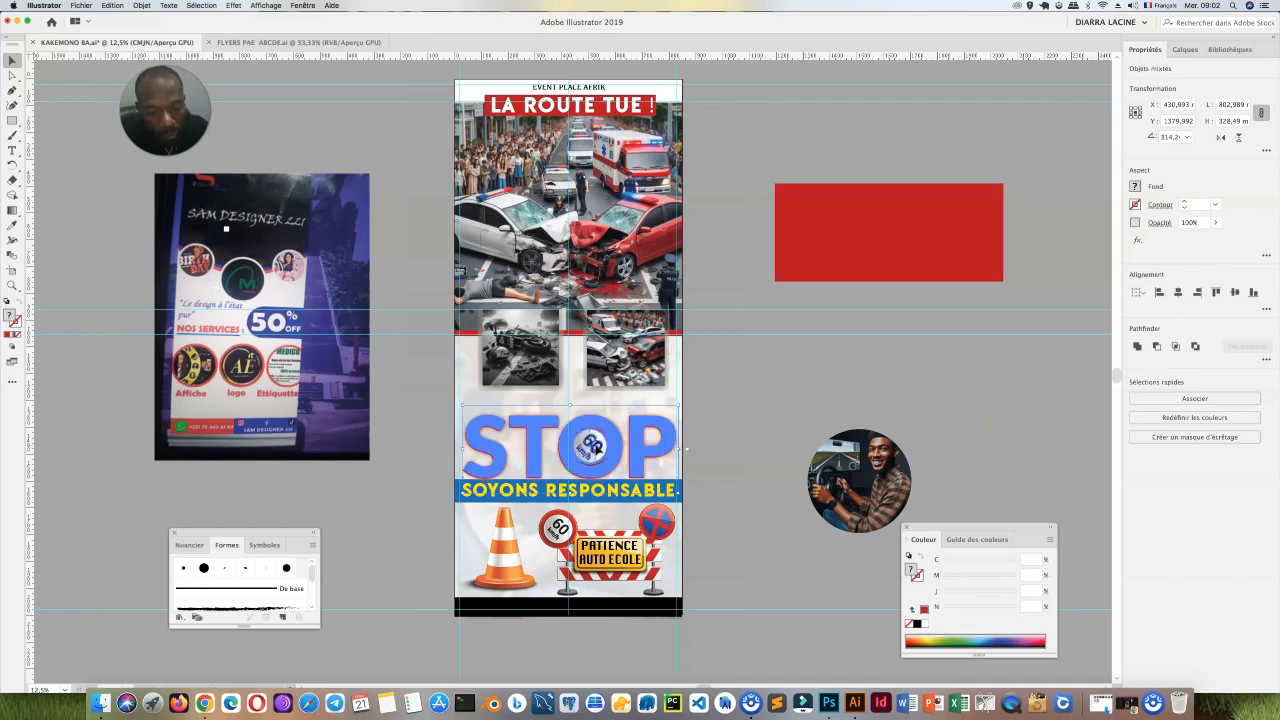
left_click(832, 394)
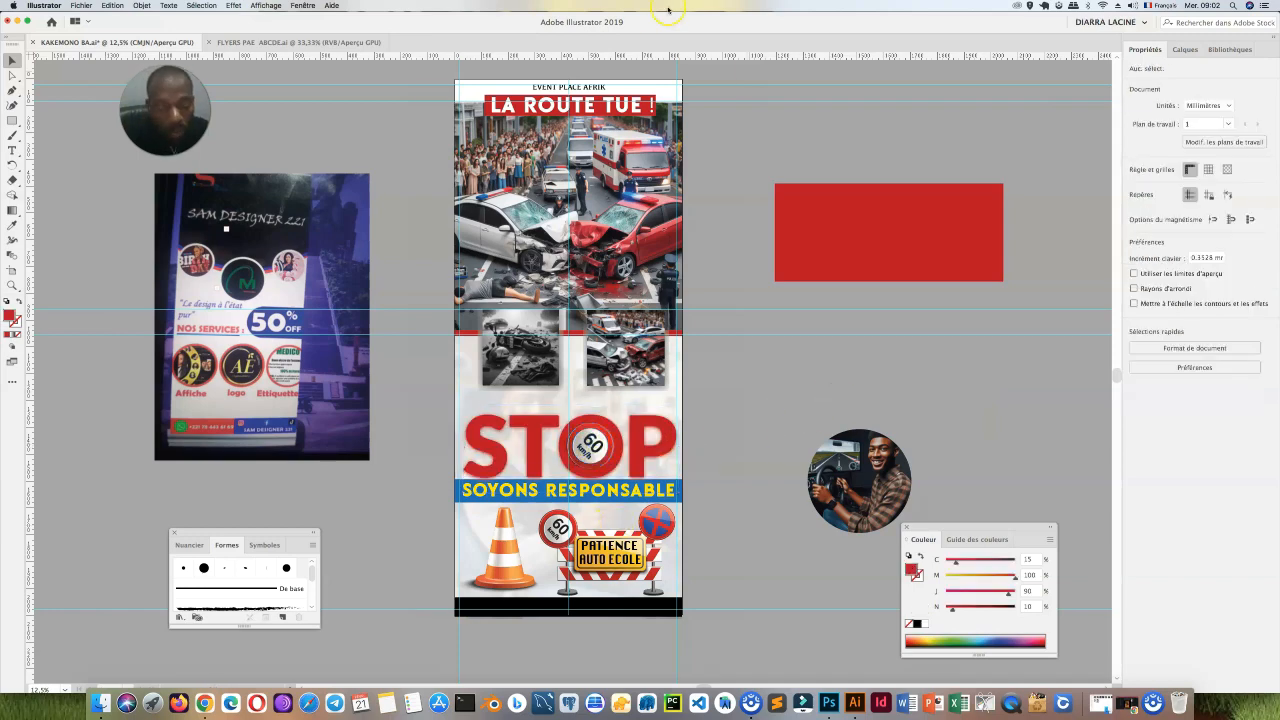
key("super+s")
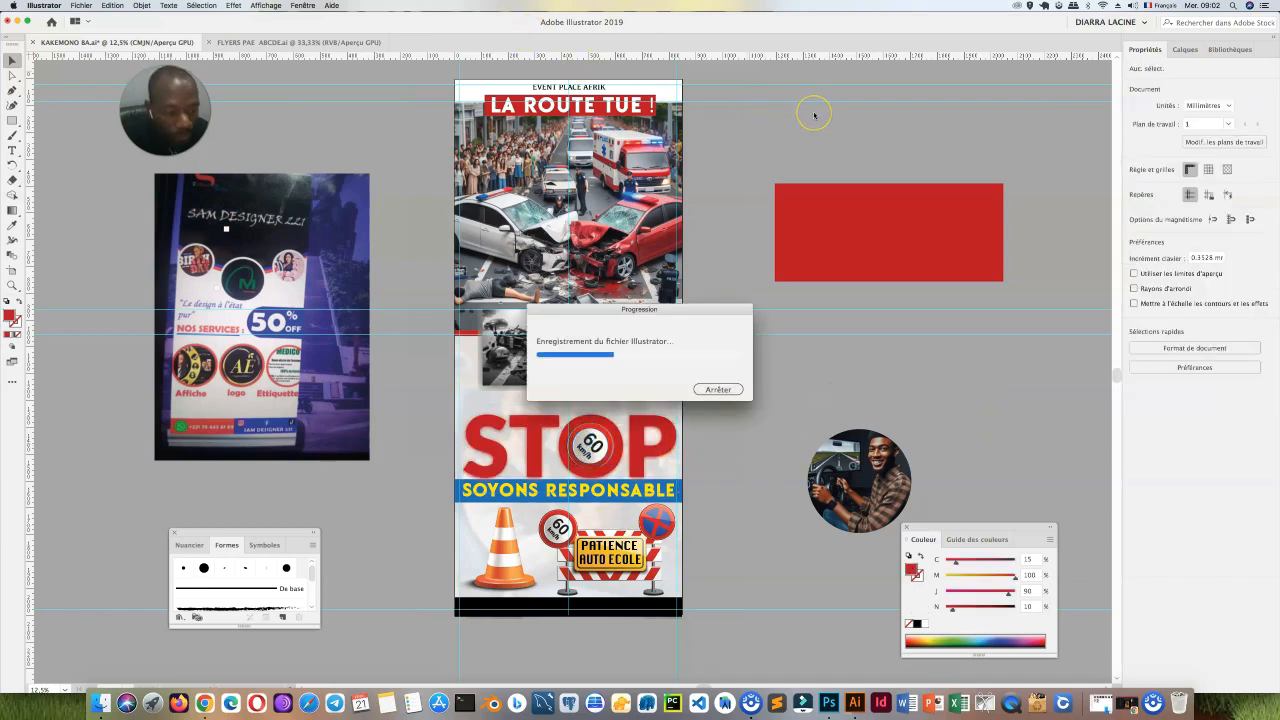
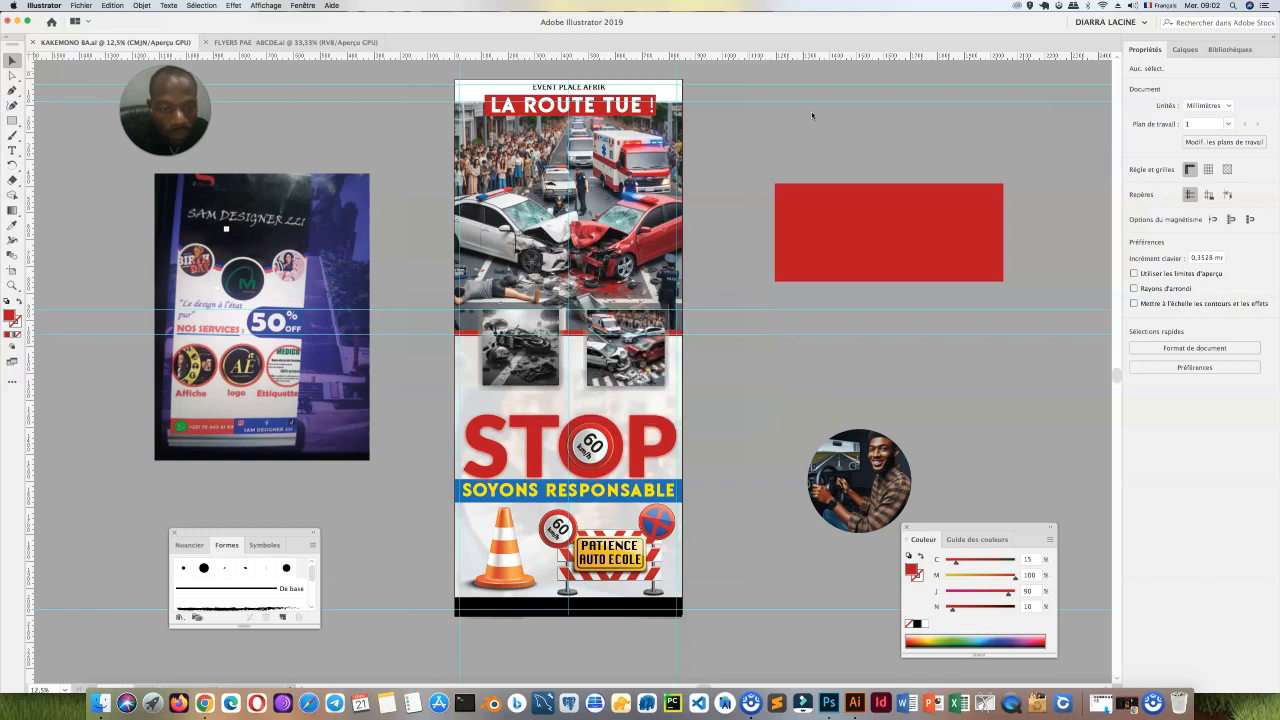
Step: Copy the WhatsApp icon and phone-number line from the footer of FLYERS PAE ABCDE.ai and paste them into the banner document
left_click(306, 43)
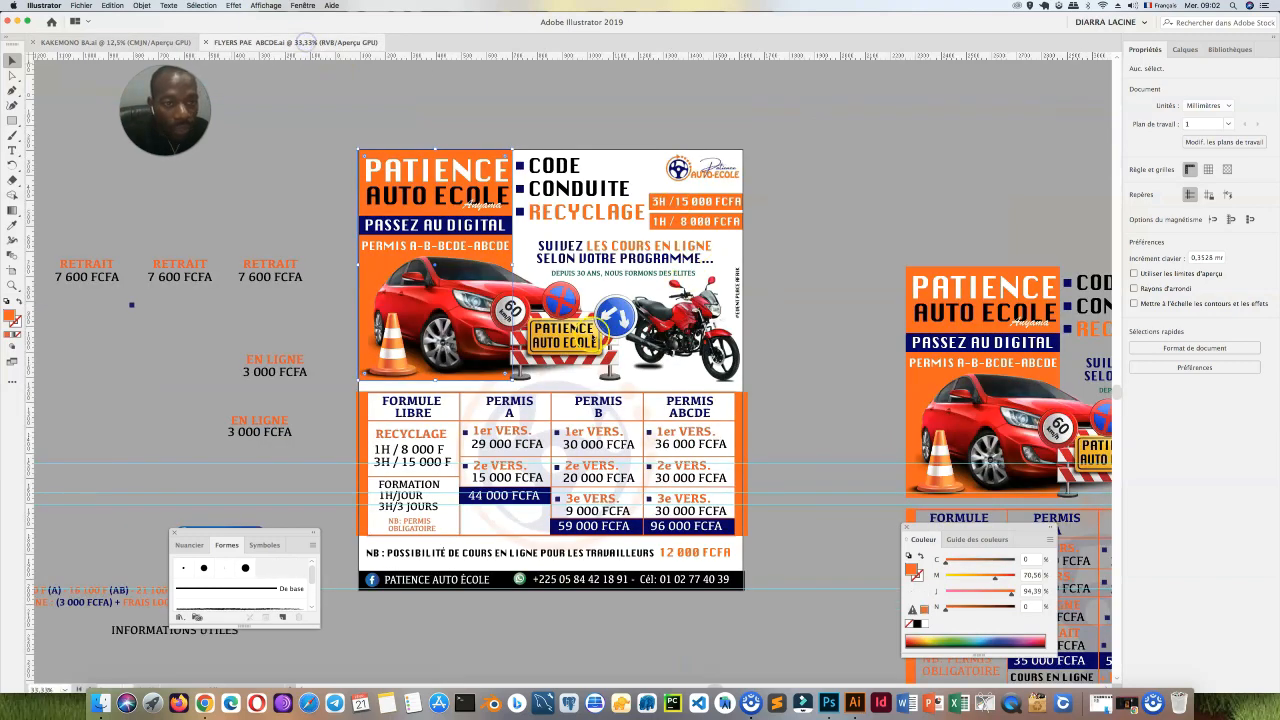
left_click(519, 579)
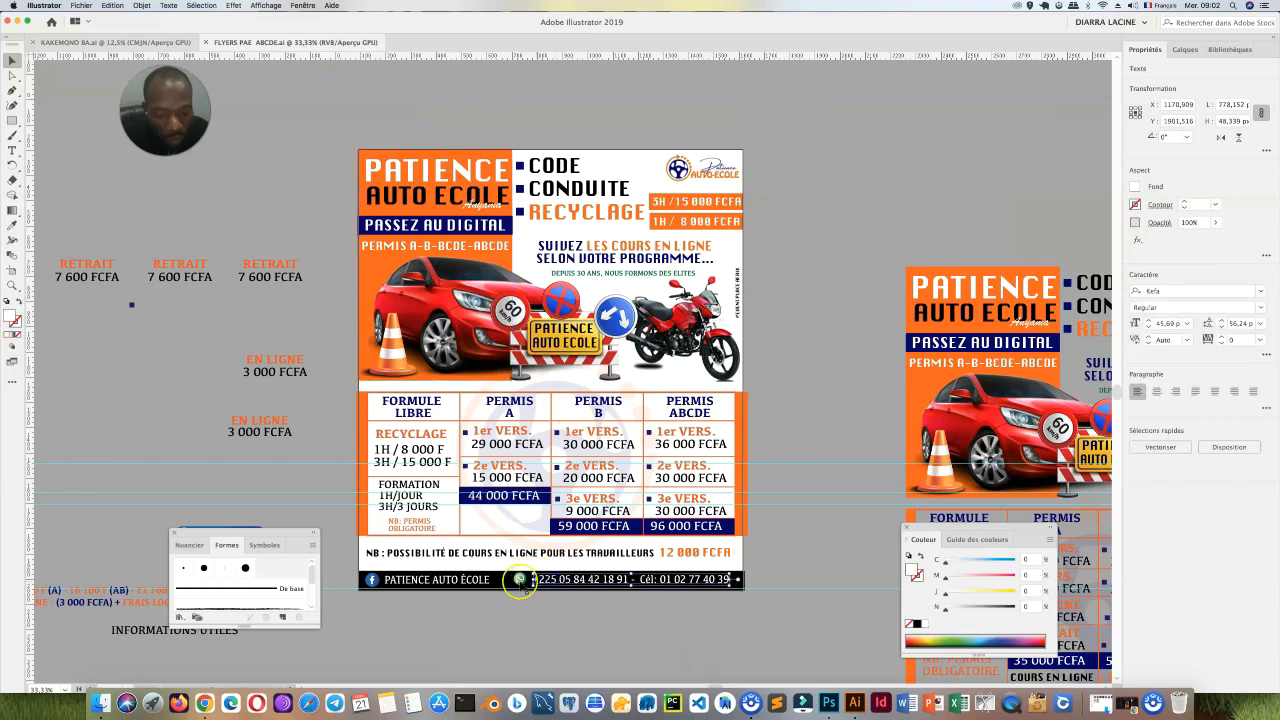
left_click(80, 42)
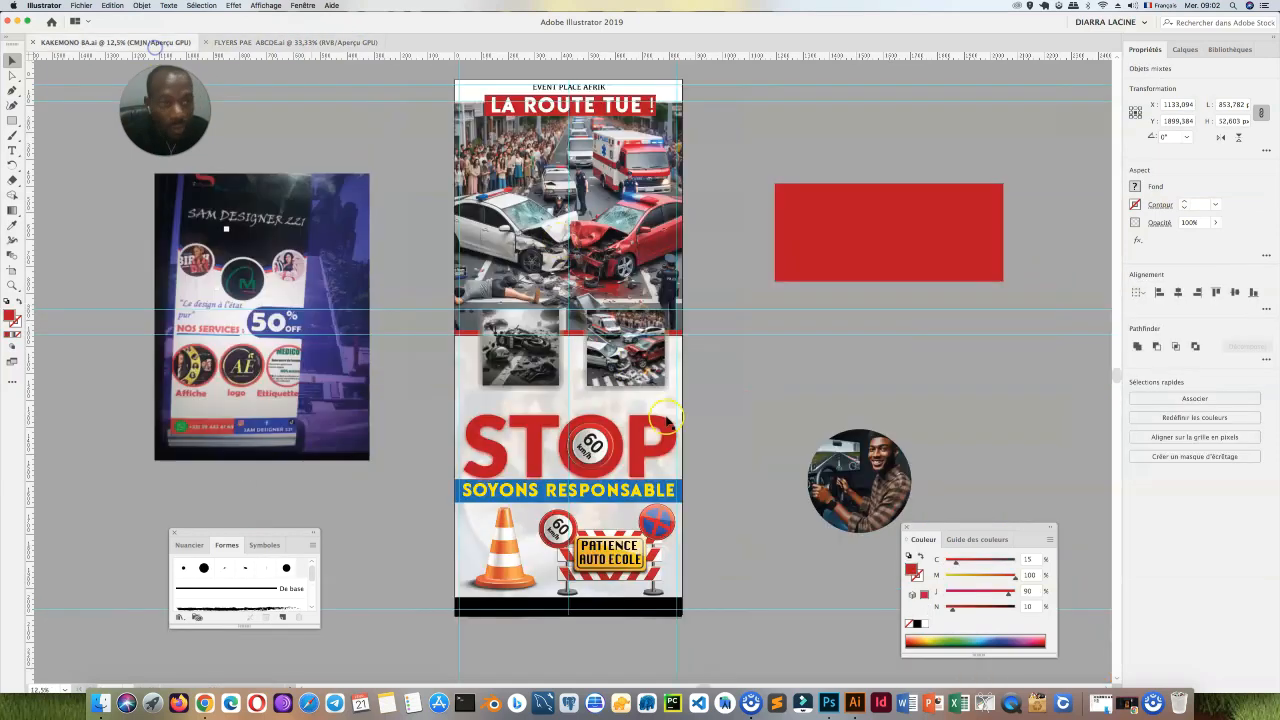
key("cmd+v")
Step: Scale the pasted contact line to about 779 mm wide, fit it centred in the banner's black footer, and save the document
left_click_drag(613, 375, 671, 617)
left_click_drag(474, 613, 460, 618)
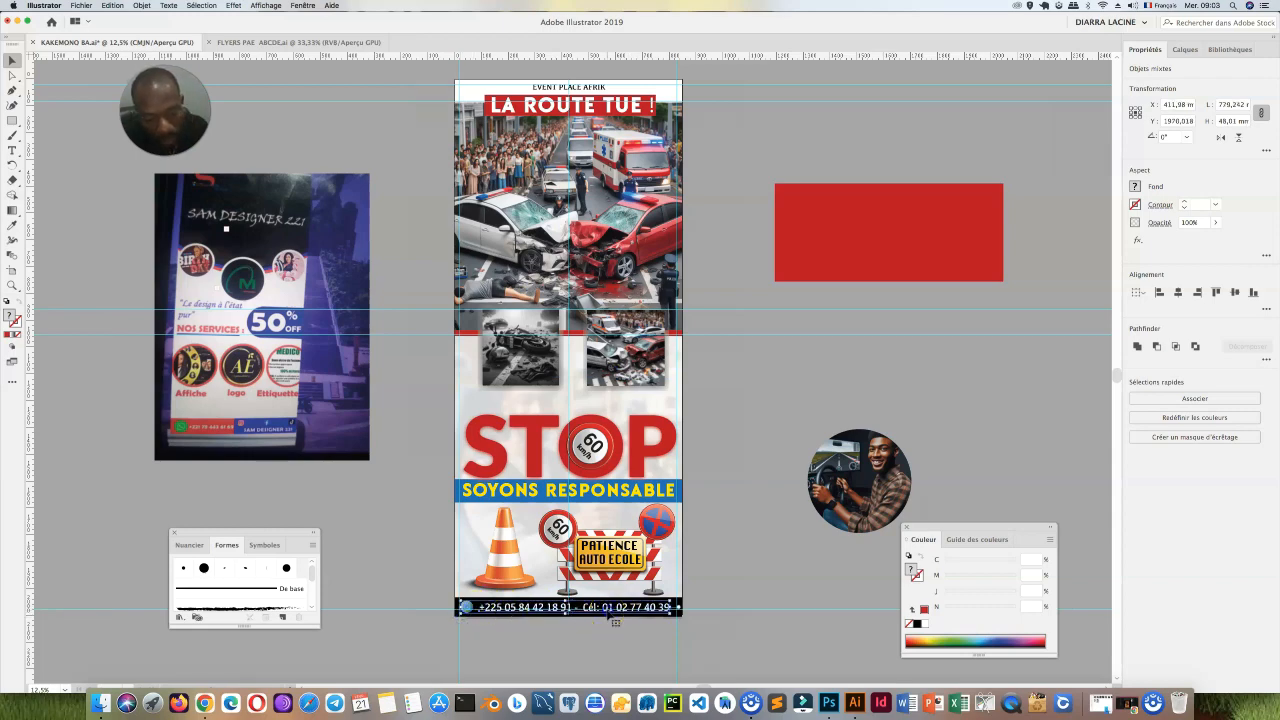
left_click(643, 607)
left_click_drag(649, 607, 652, 607)
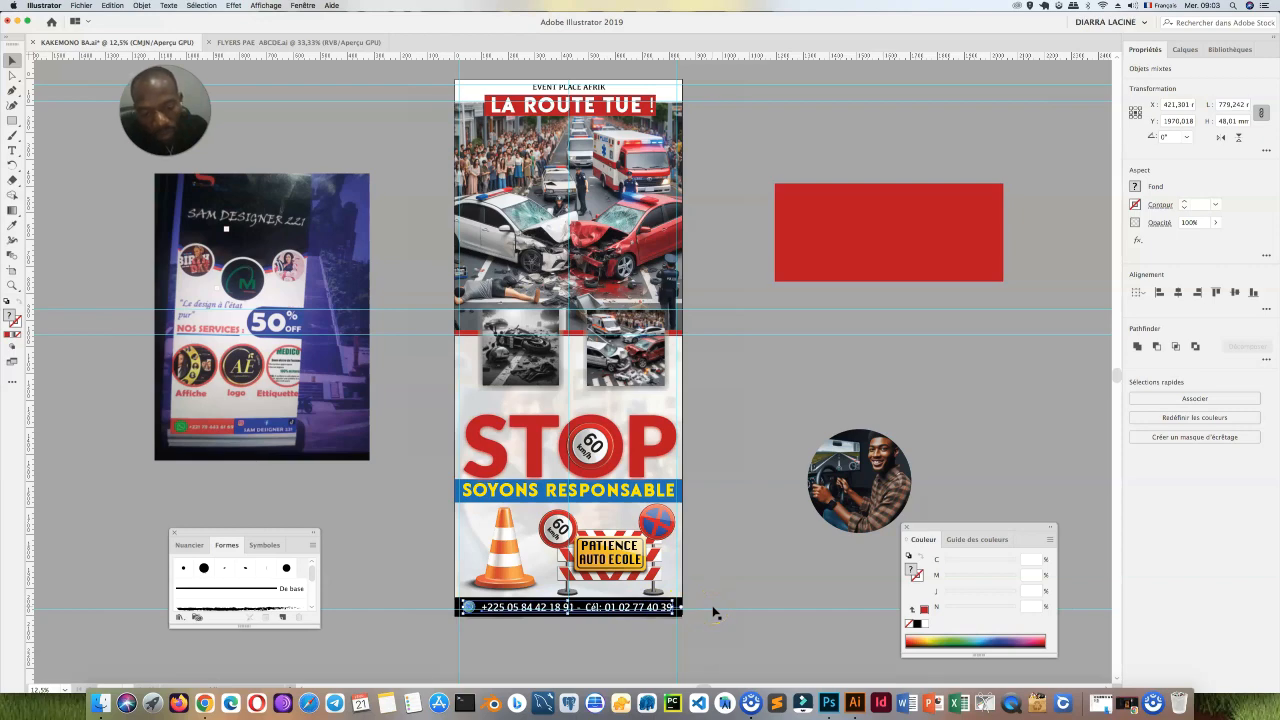
left_click(751, 546)
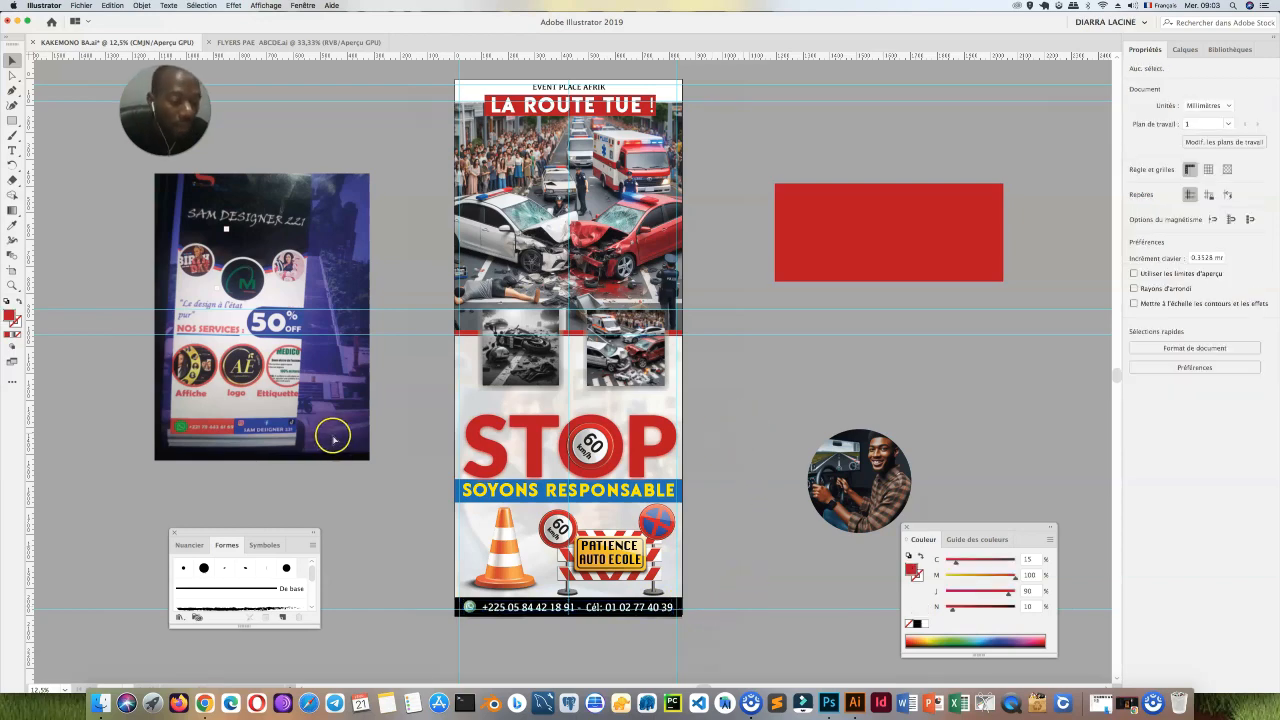
key("super+s")
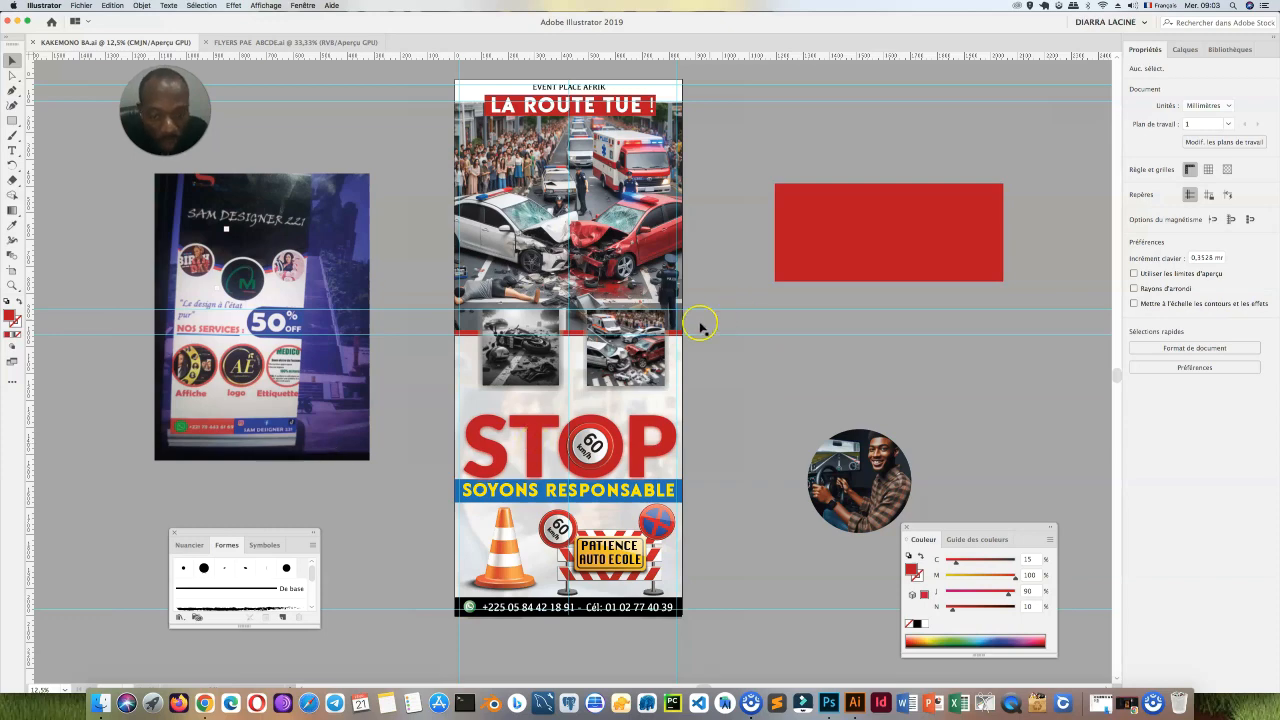
Step: Move the small colour crash photo about 22 mm to the left and save the document
left_click(640, 352)
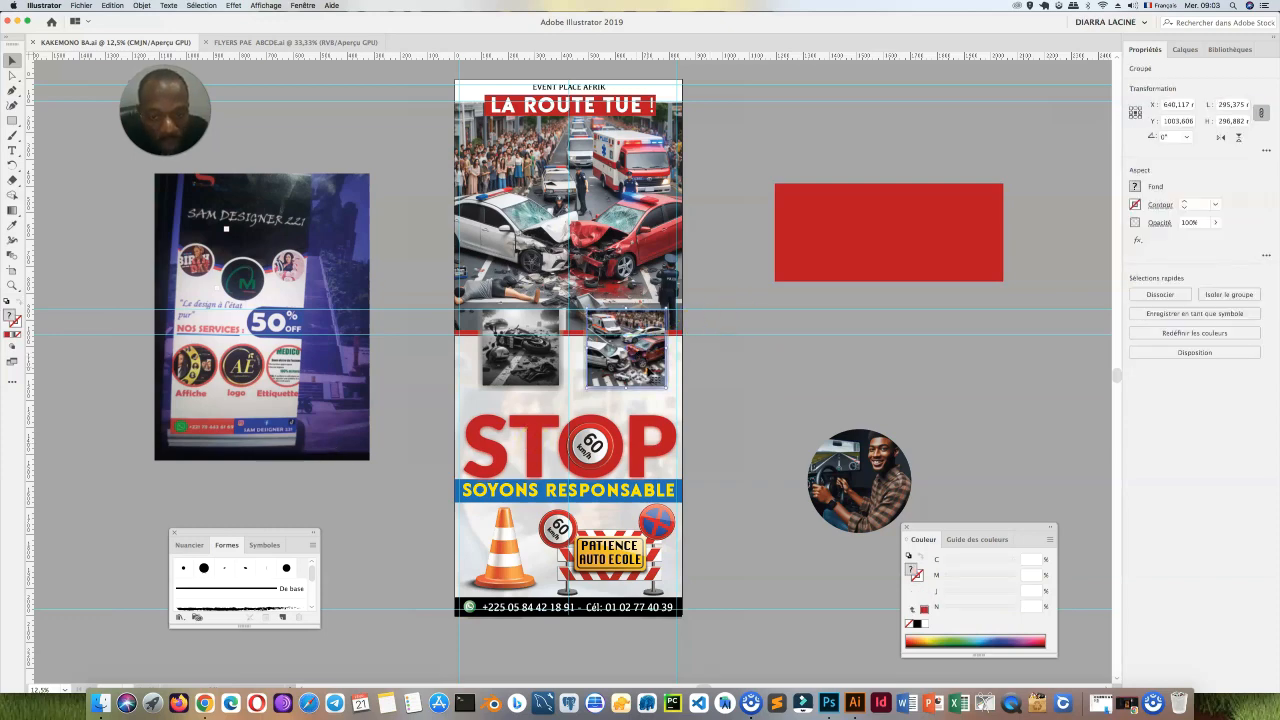
left_click_drag(648, 372, 642, 373)
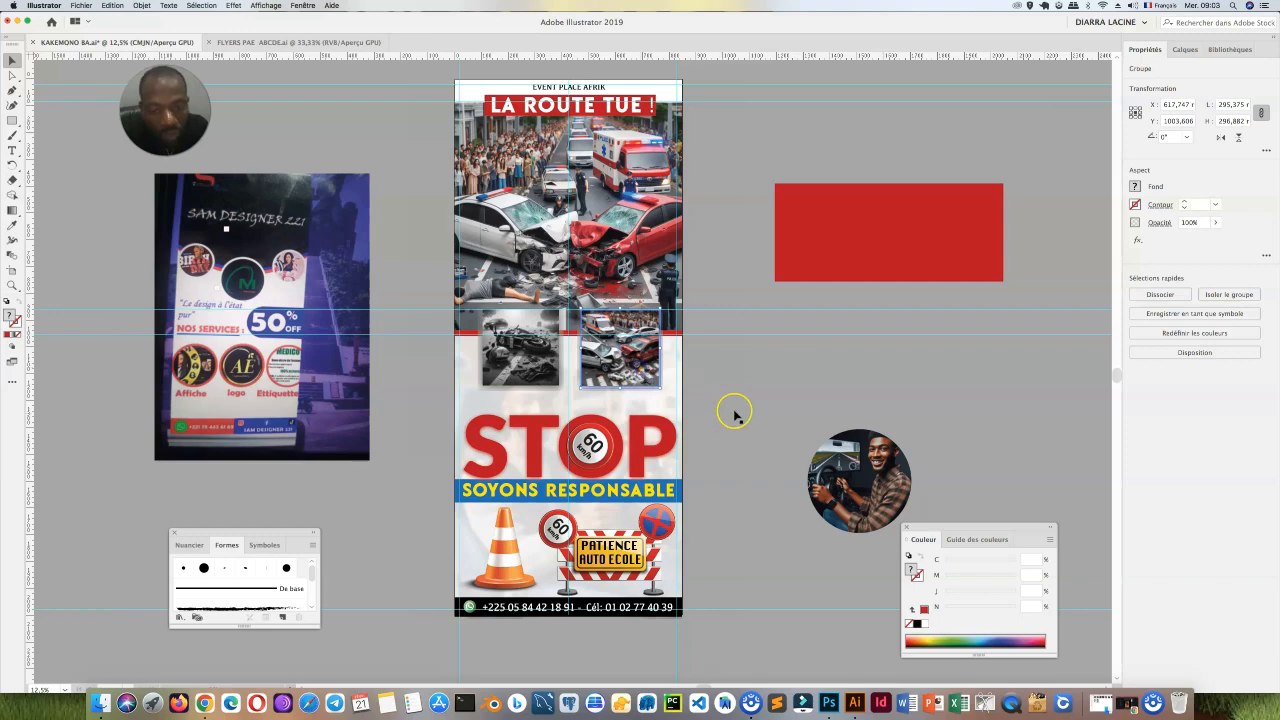
left_click(672, 464)
left_click(718, 463)
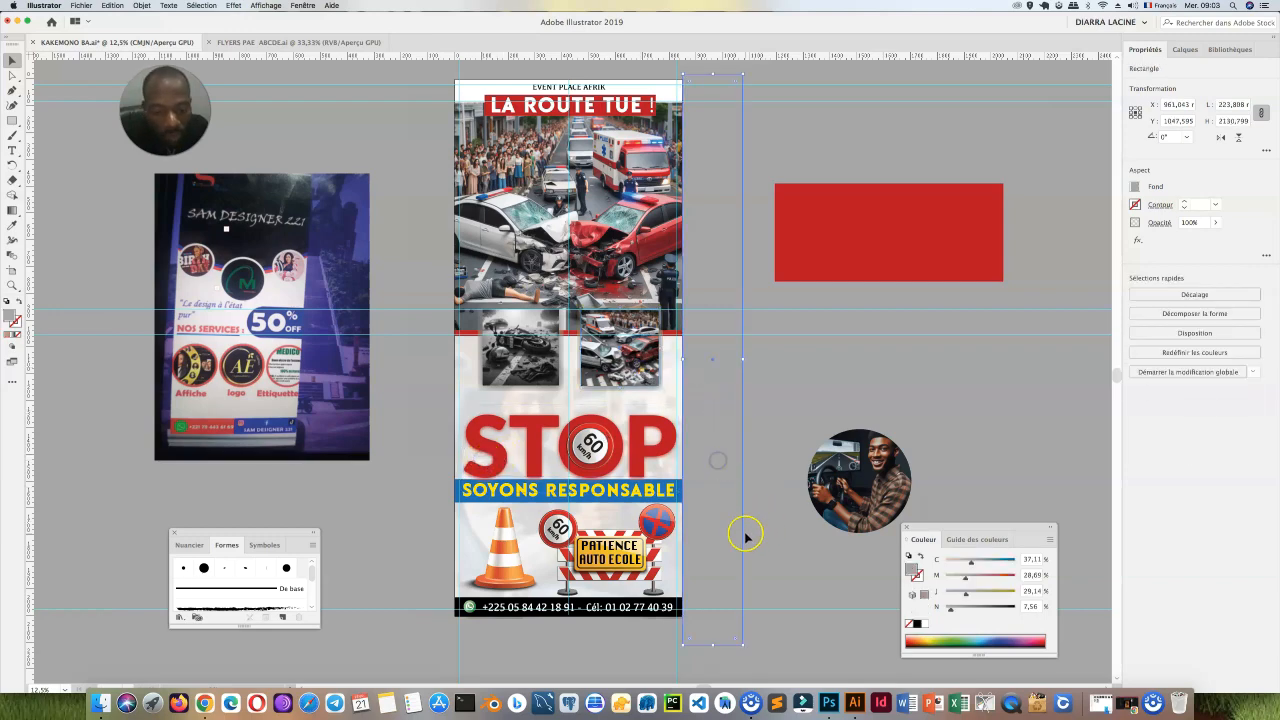
scroll(742, 460, "up", 2)
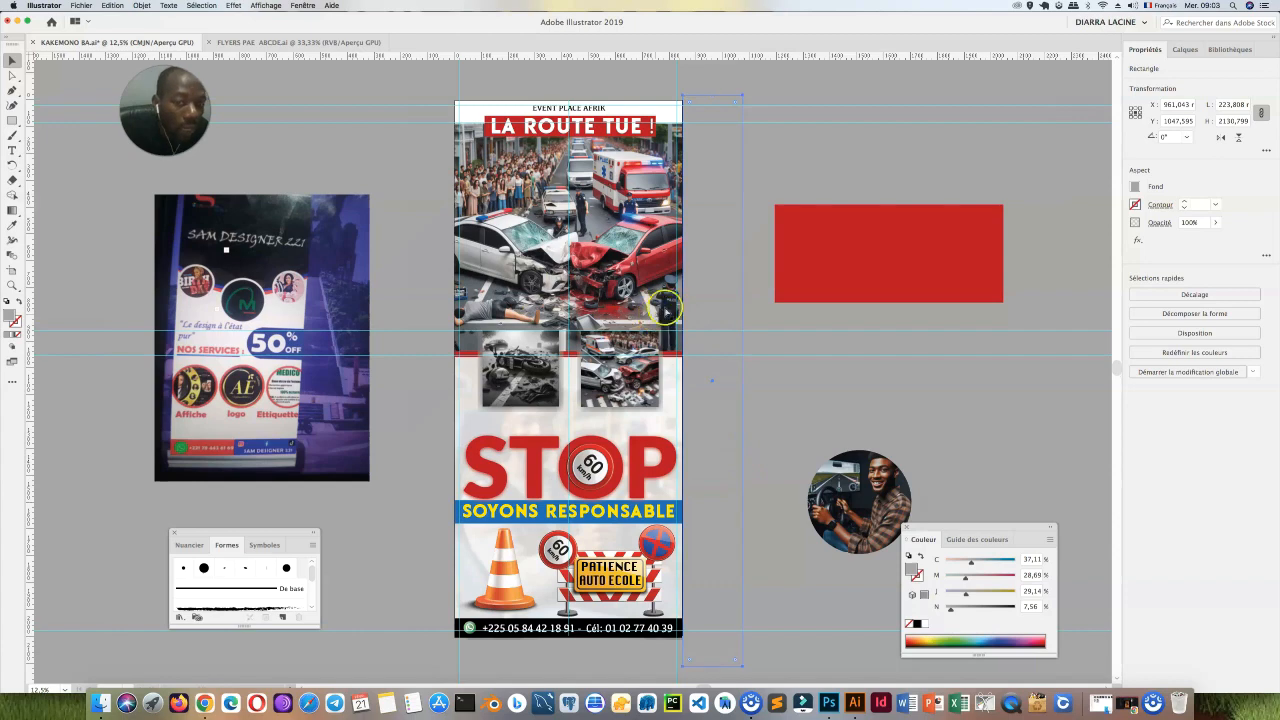
key("super+s")
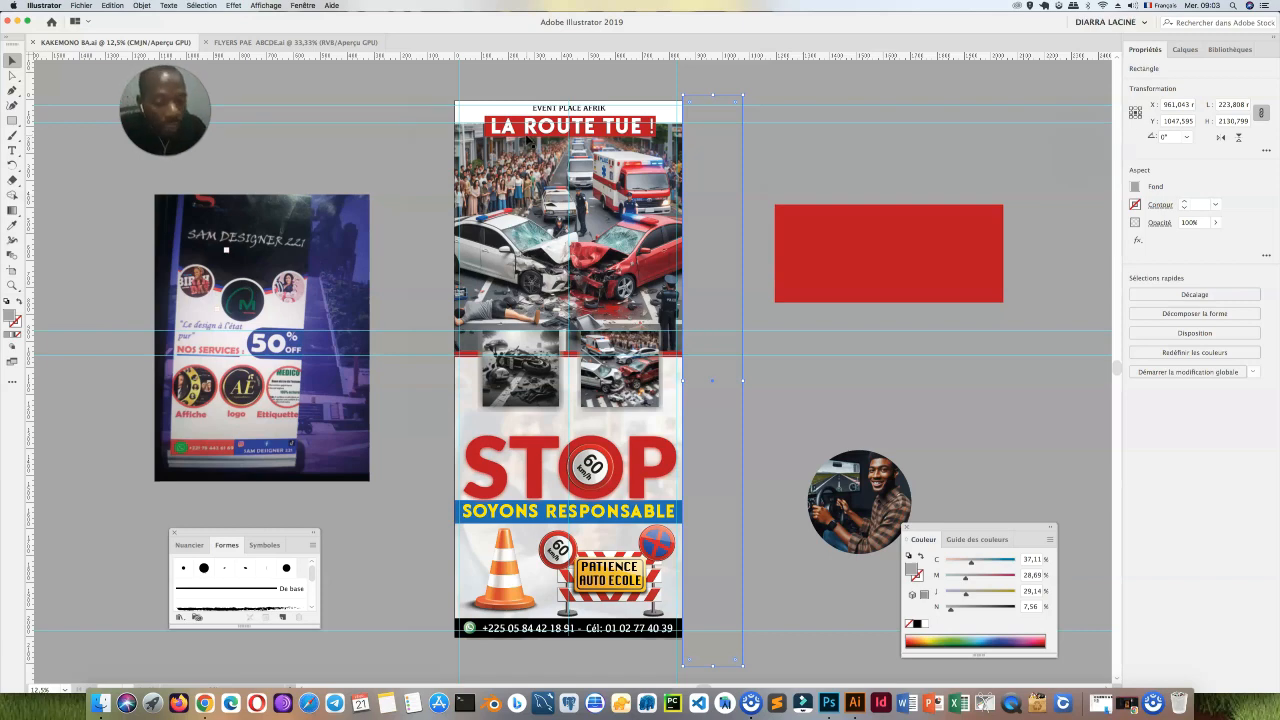
Step: Open blank-mupi-dans-ville.jpg from the EXERCICE ETUDIANT folder on the desktop in Adobe Photoshop CC 2019
left_click(830, 160)
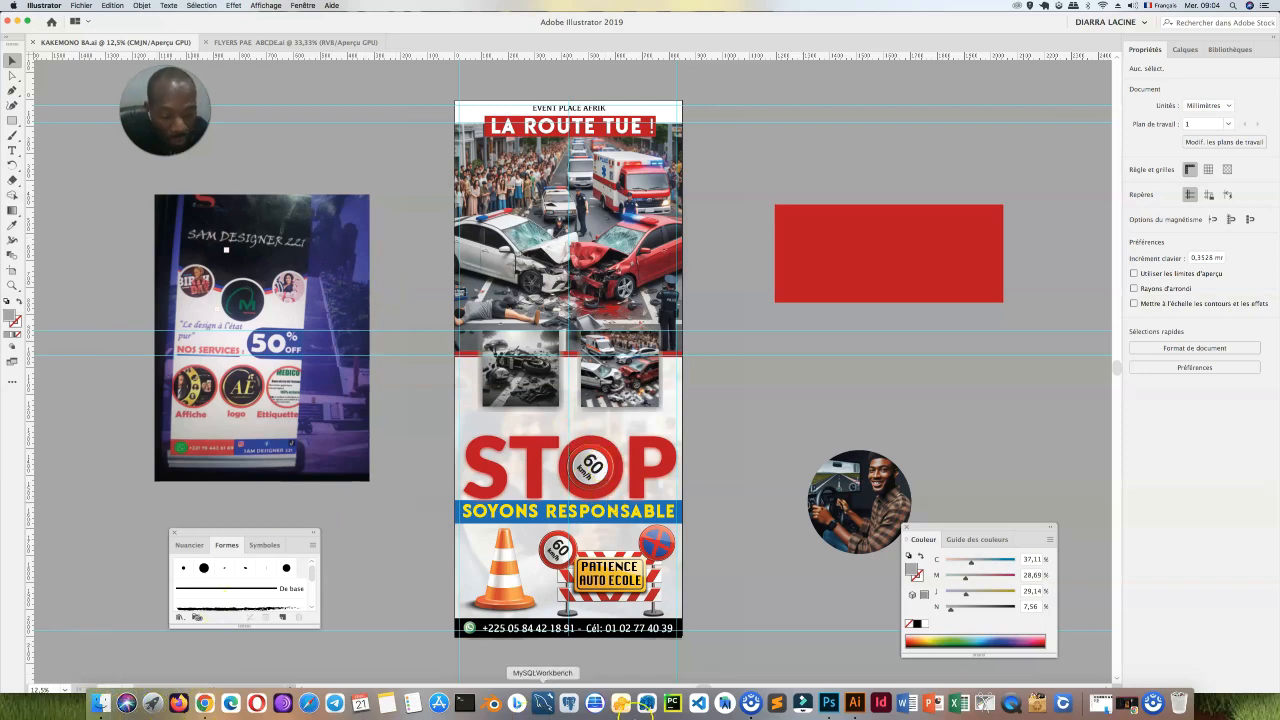
left_click(101, 703)
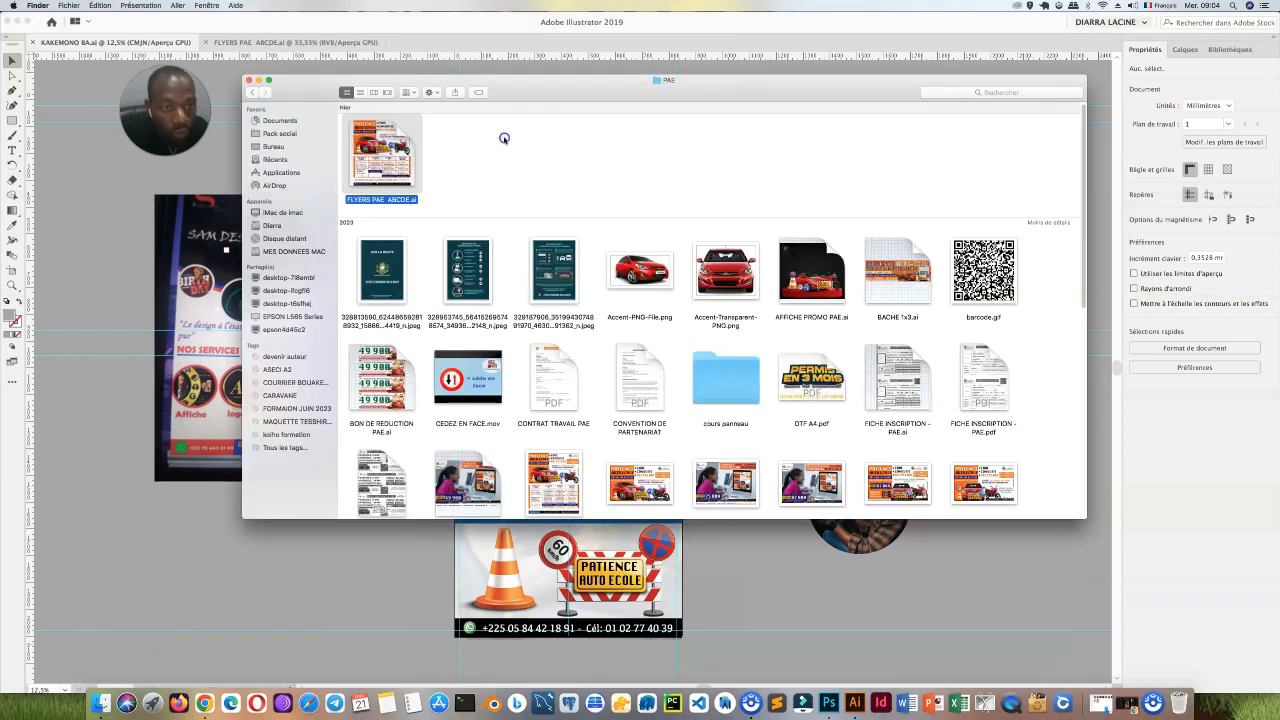
left_click(280, 147)
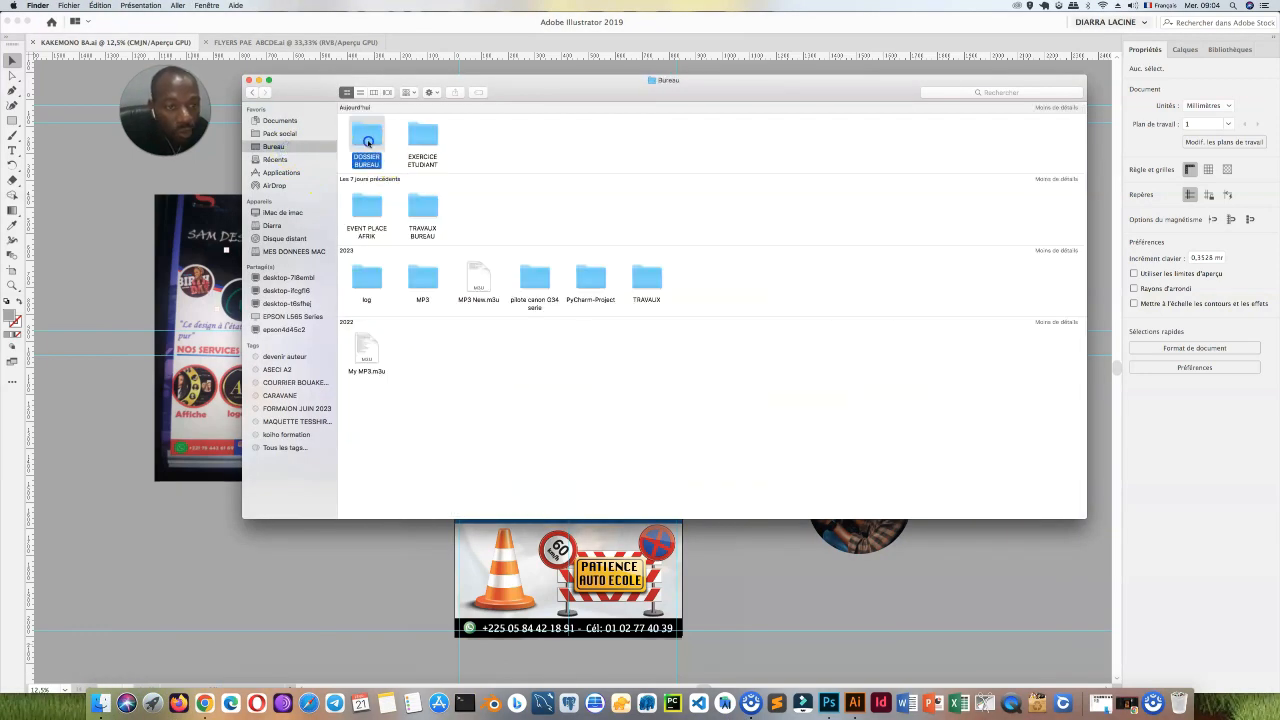
double_click(423, 136)
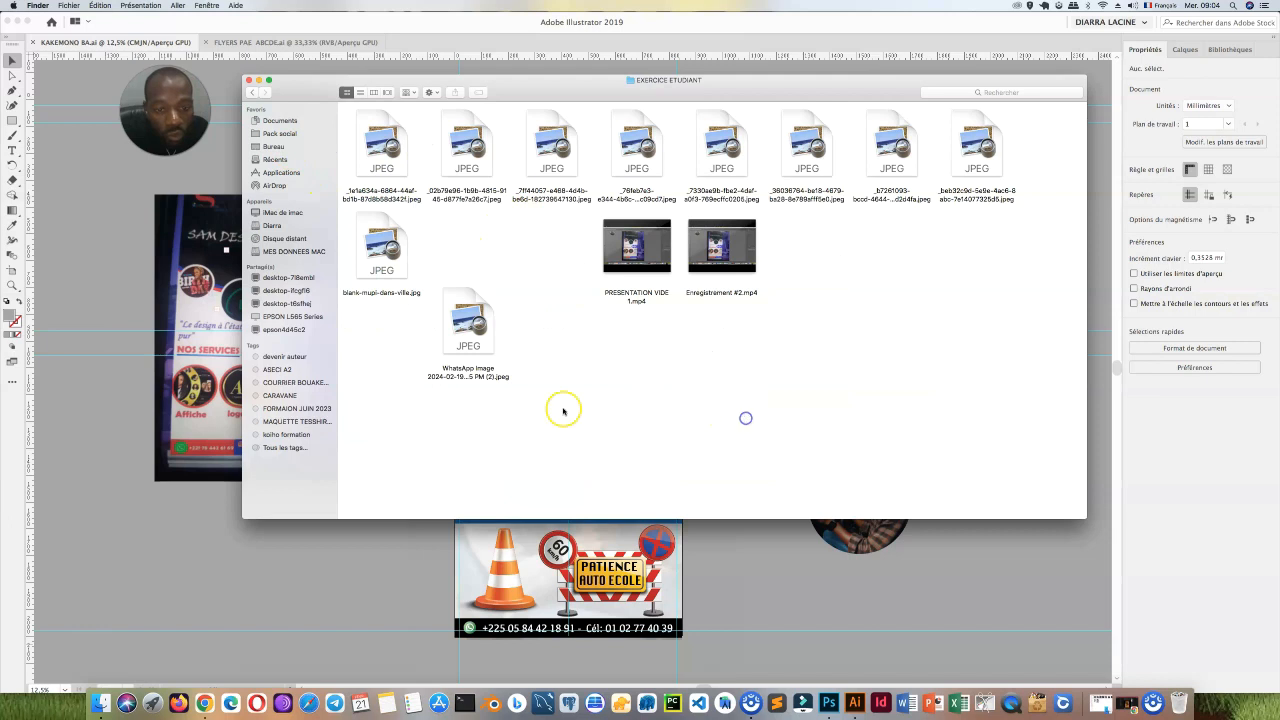
right_click(381, 236)
mouse_move(548, 250)
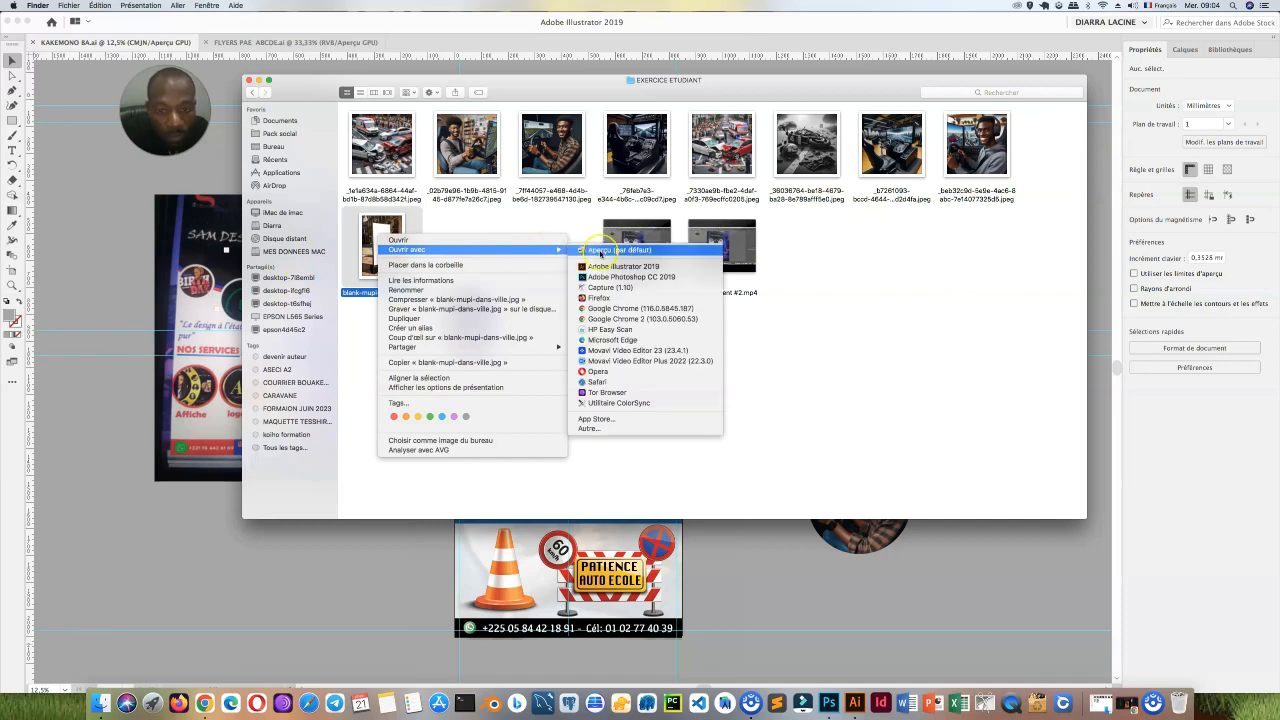
left_click(632, 278)
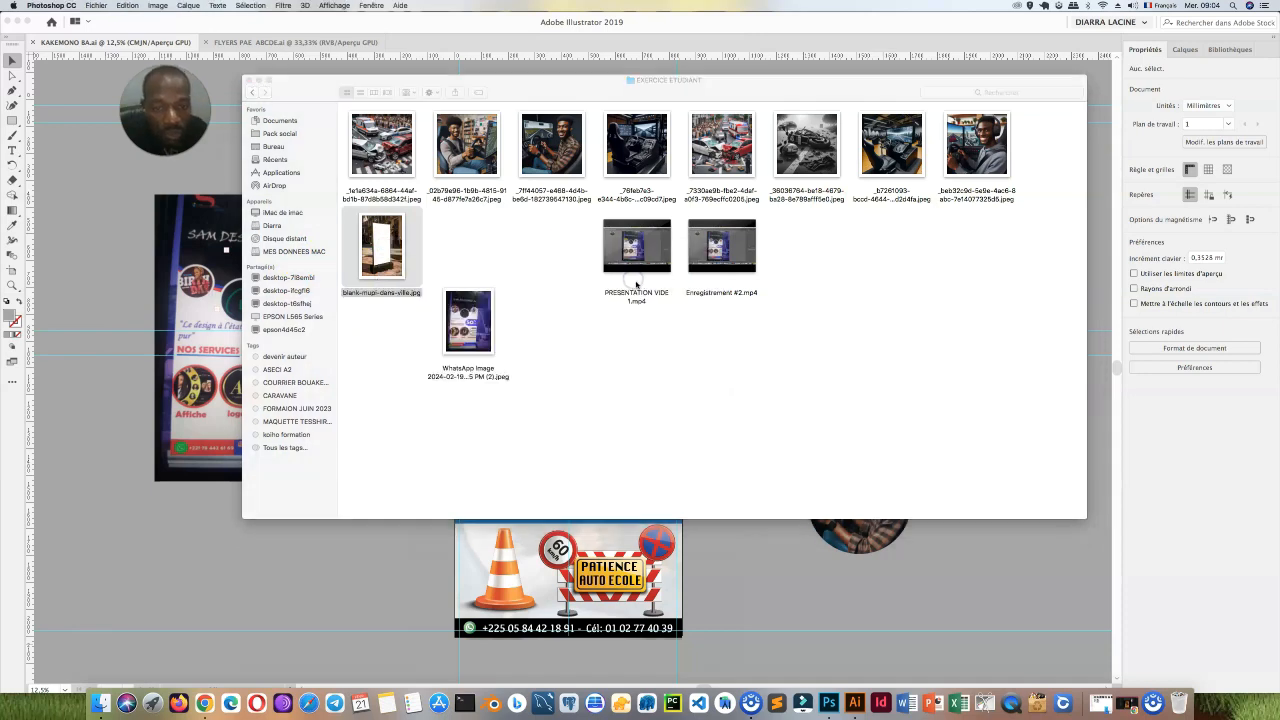
Step: Return to the banner in Illustrator and start its Save for Web export with the PNG-24 preset
left_click(777, 583)
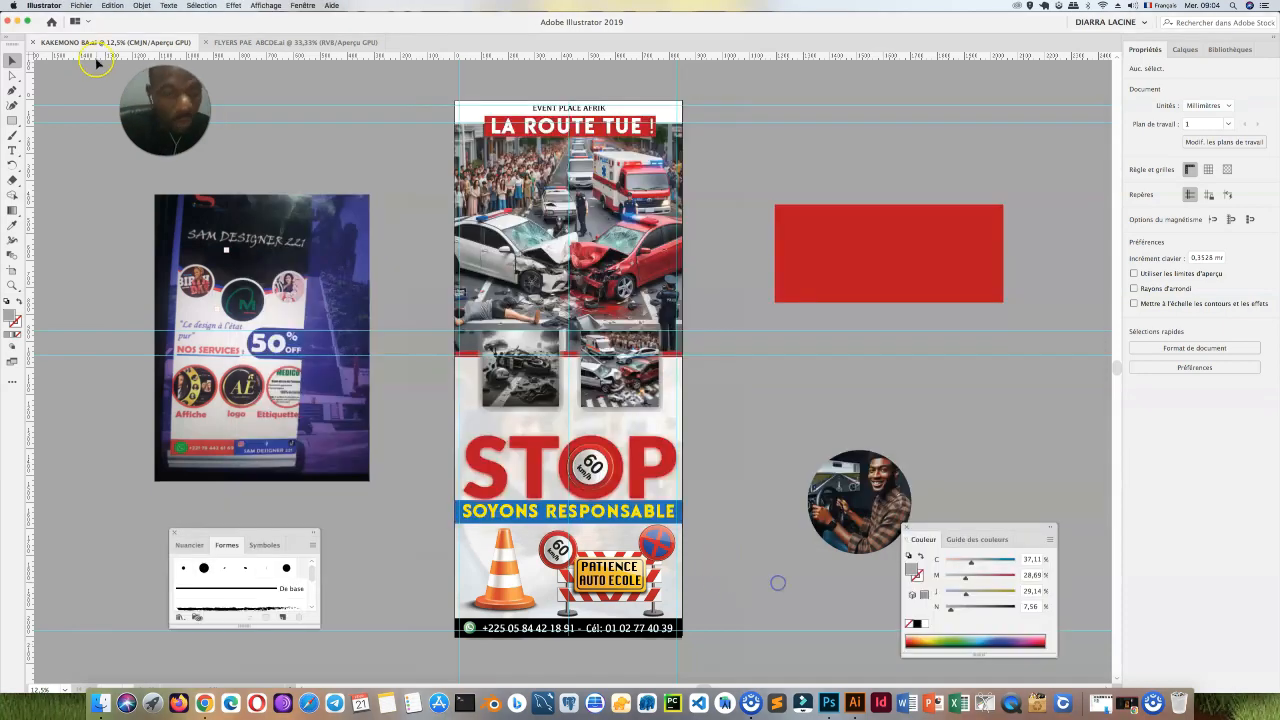
left_click(81, 5)
mouse_move(130, 169)
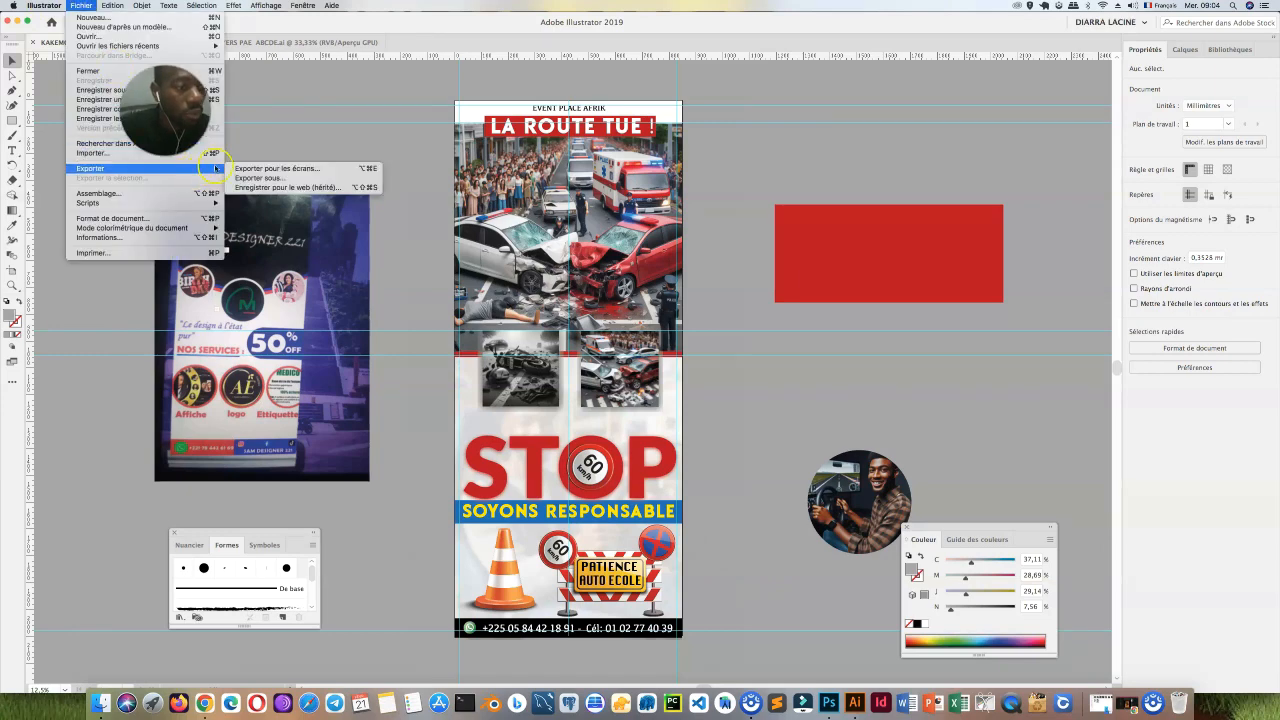
left_click(275, 186)
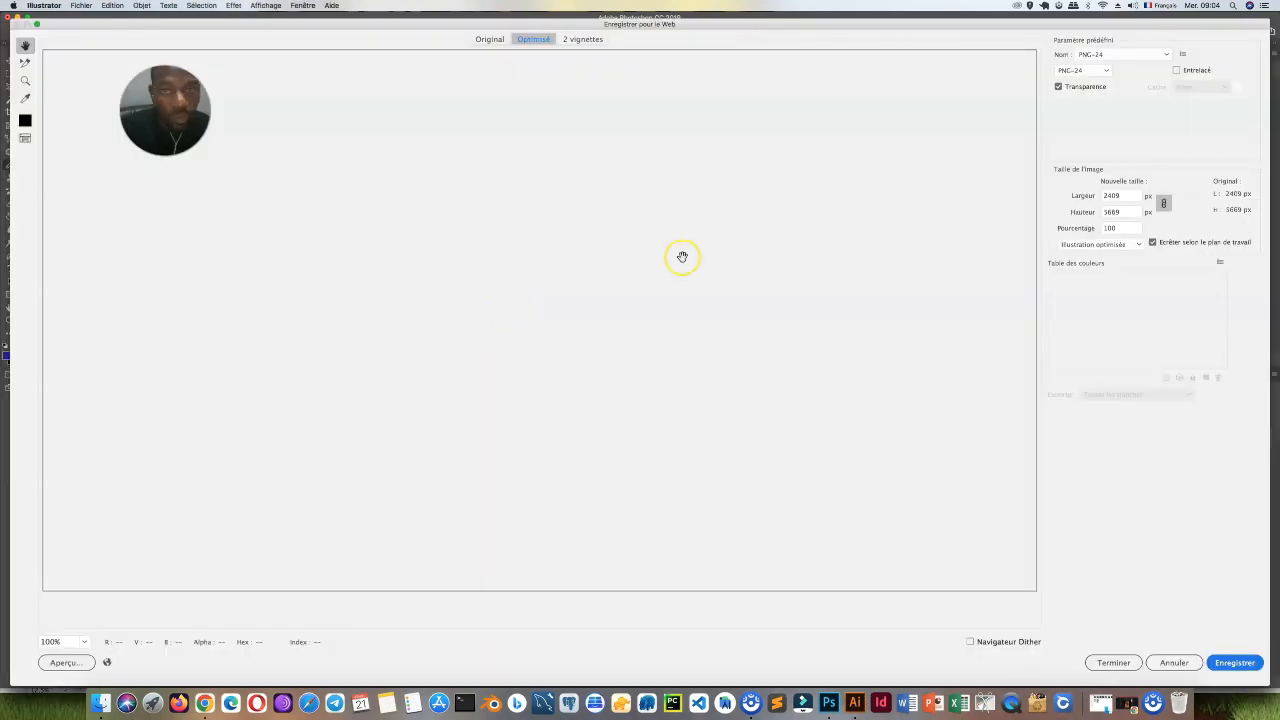
left_click(730, 394)
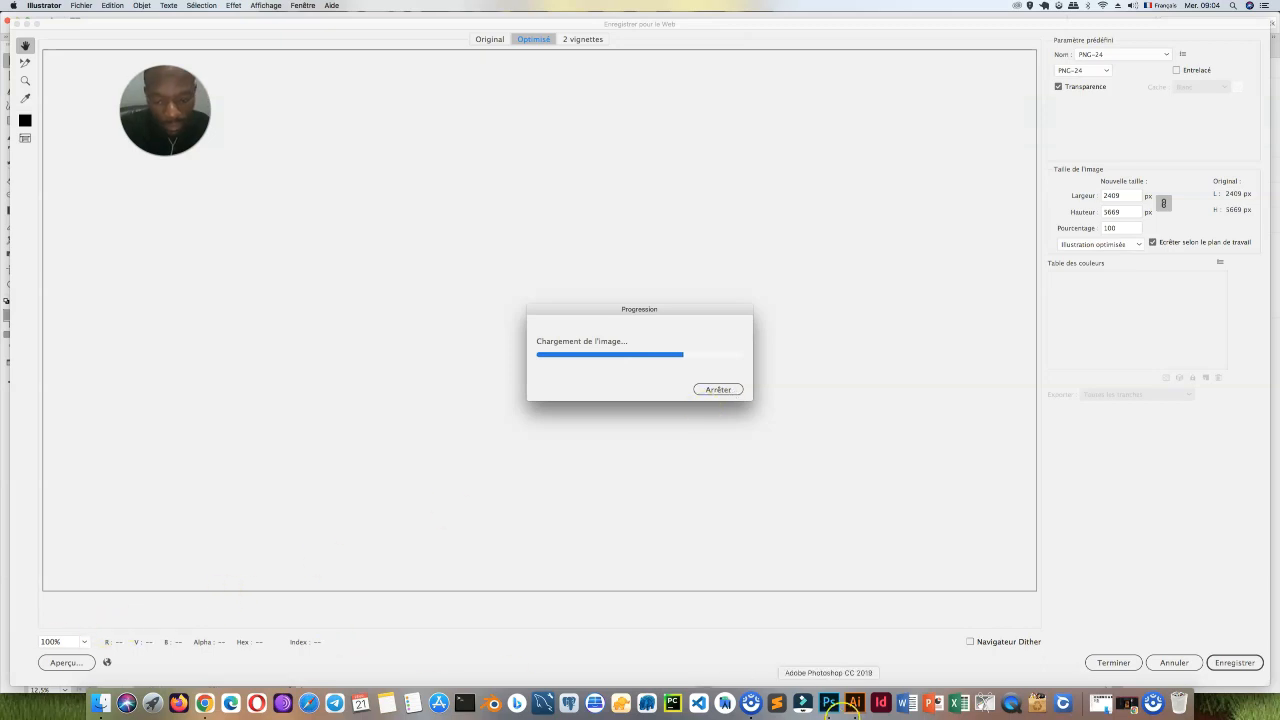
Step: Switch to Photoshop, open the billboard photo with its embedded colour profile discarded, and duplicate the background layer
left_click(829, 704)
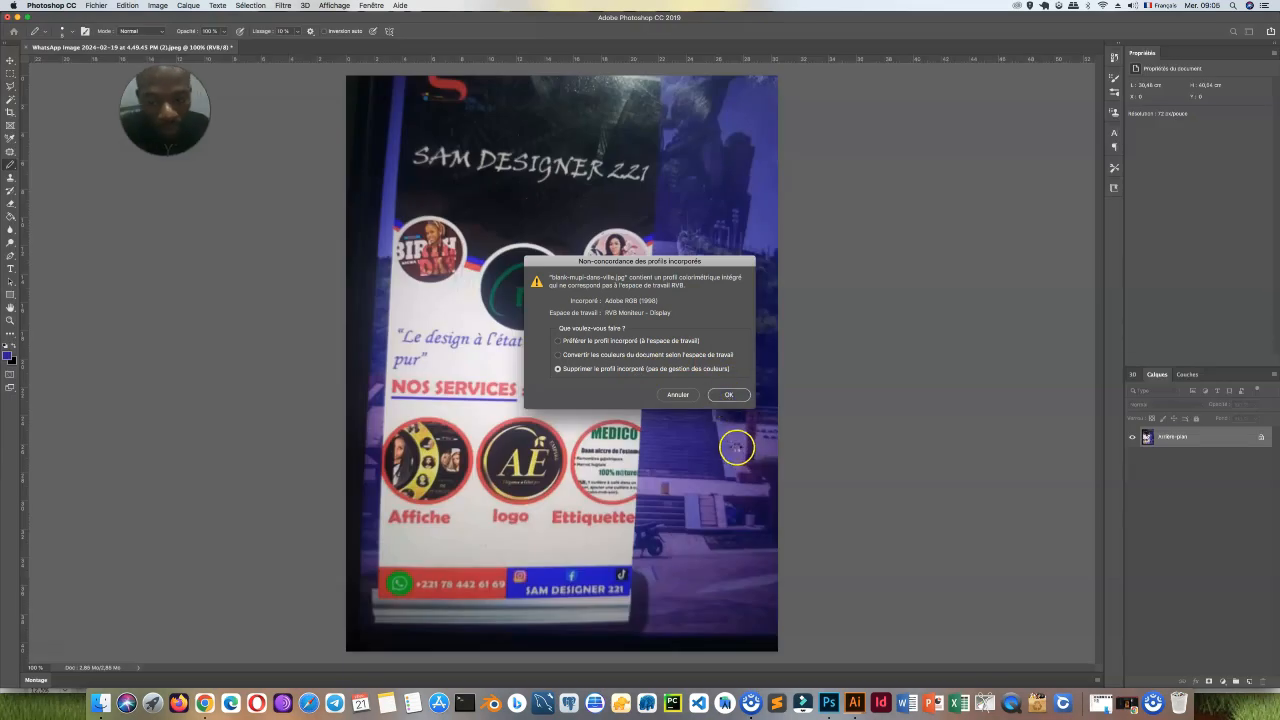
key("Return")
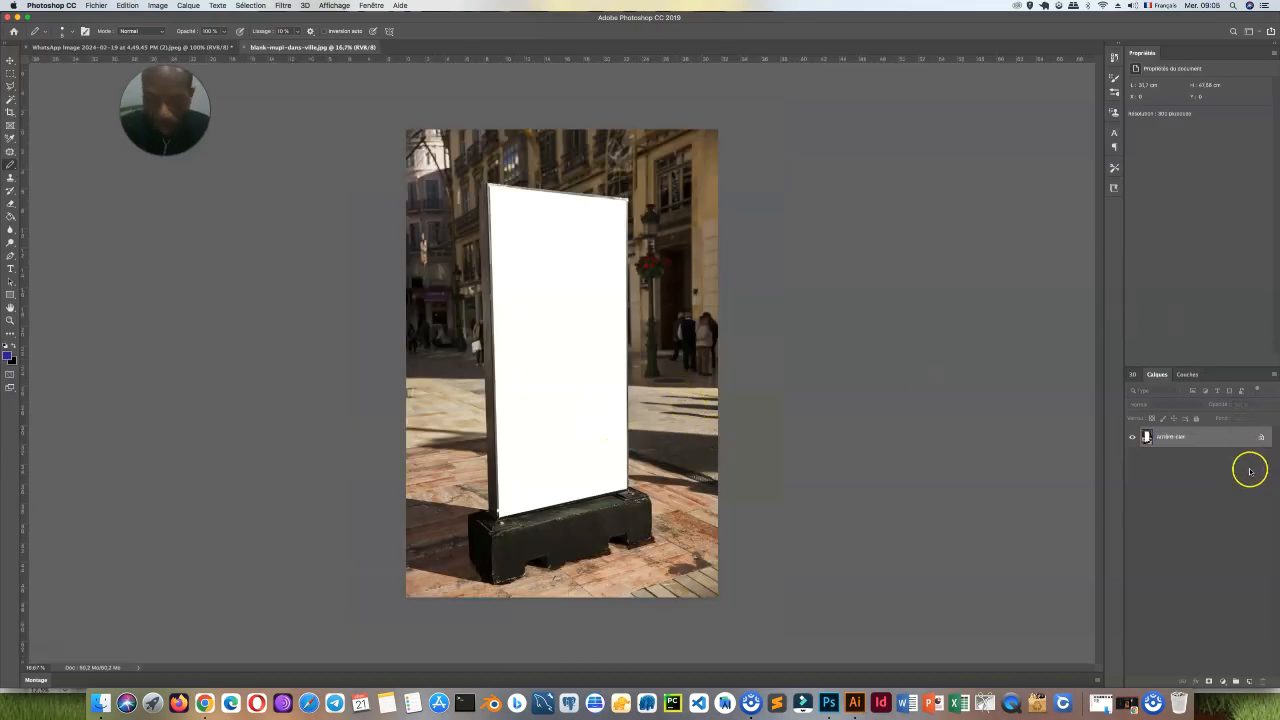
key("super+j")
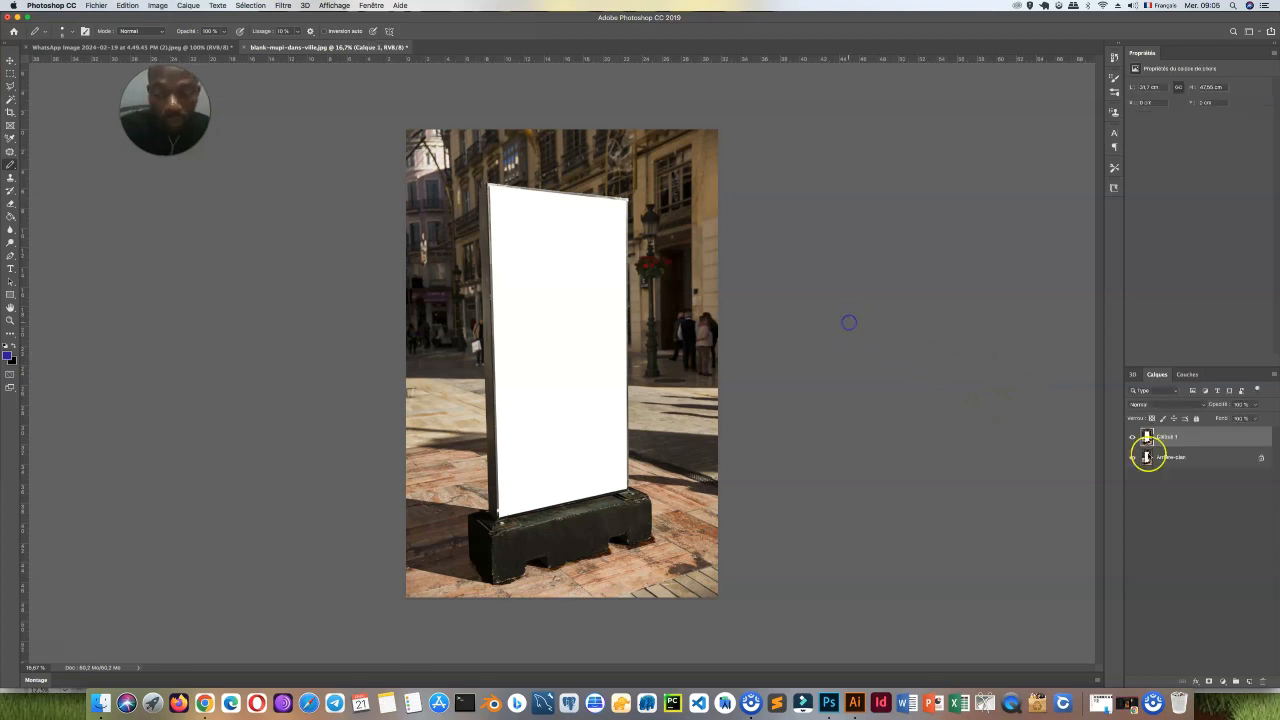
Step: Switch to Illustrator and export the banner as a transparent 2409 × 5669 px PNG-24 named KAKEMONO-BA in Documents
key("alt+shift+super+s")
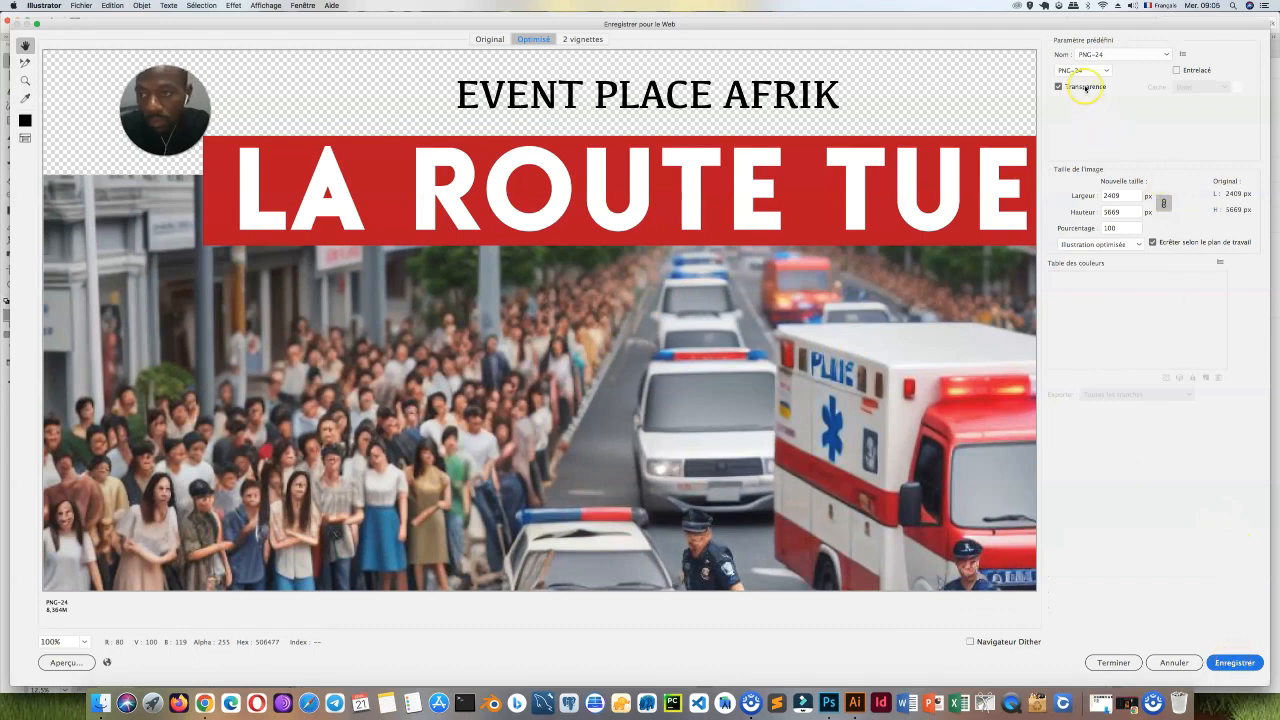
left_click(1238, 662)
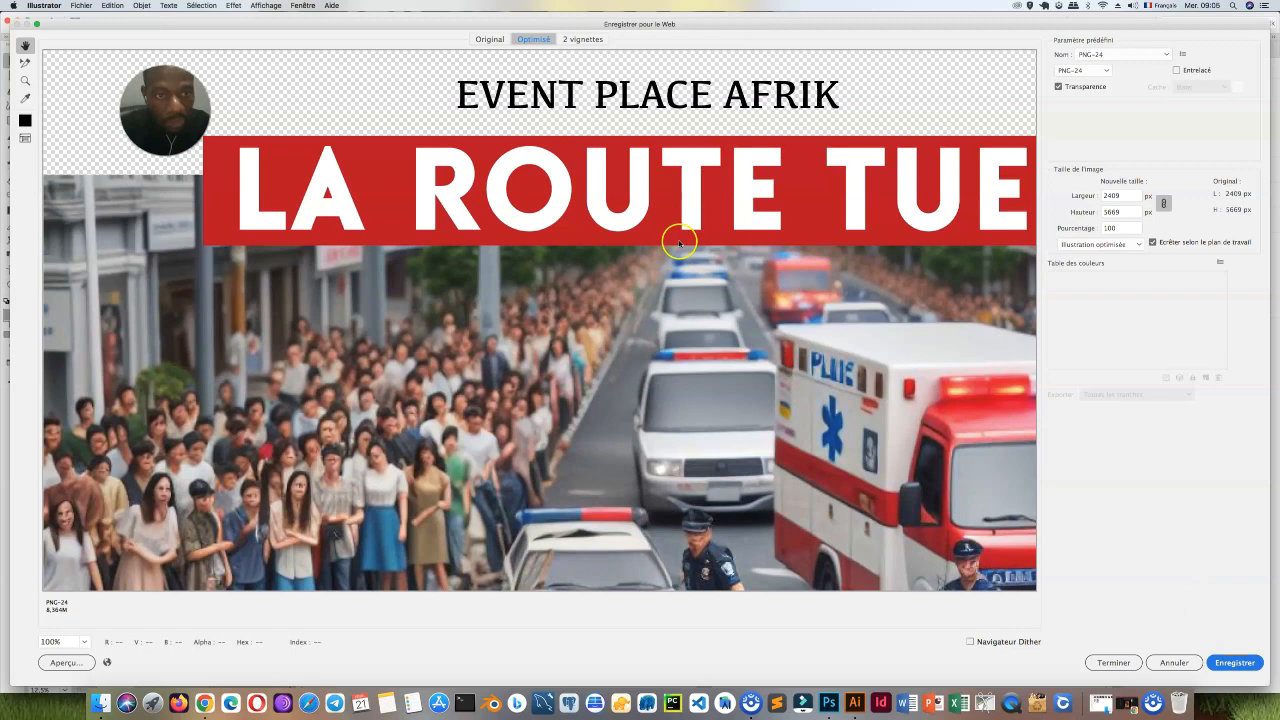
left_click(362, 286)
left_click(357, 287)
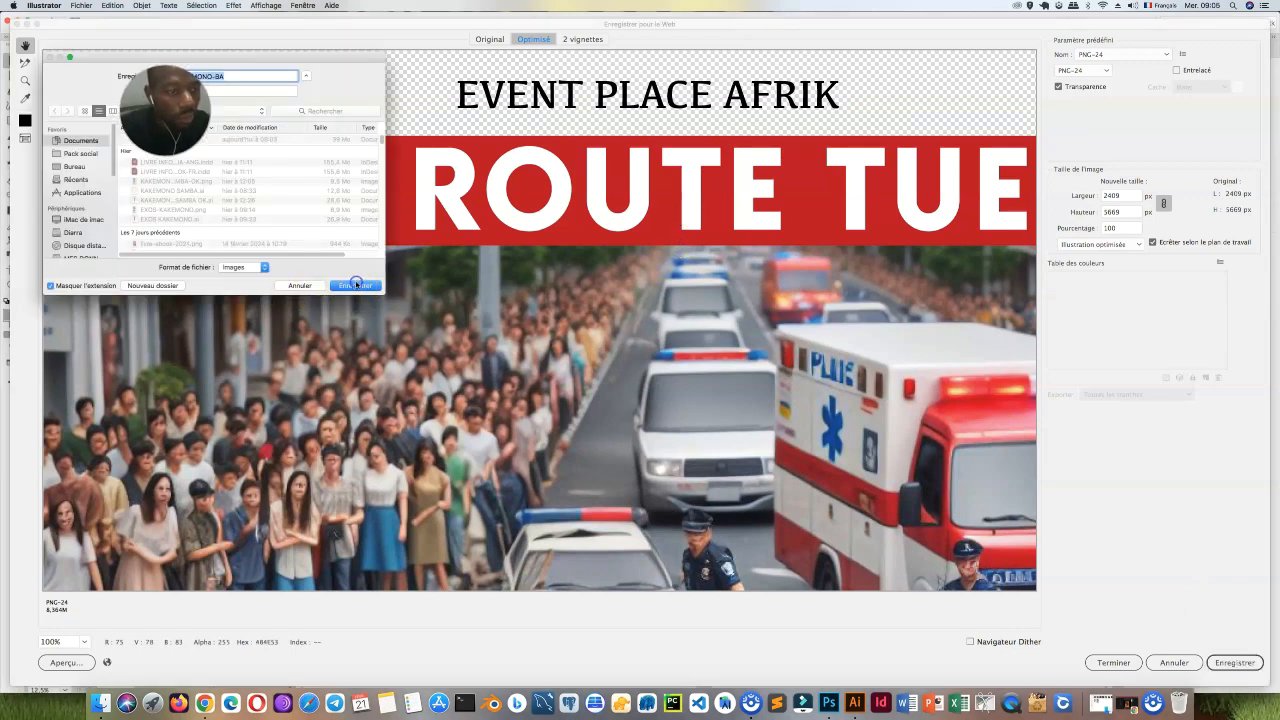
Step: Switch to Photoshop and trace a closed four-corner Pen path around the billboard's white panel
left_click(829, 703)
left_click(571, 371)
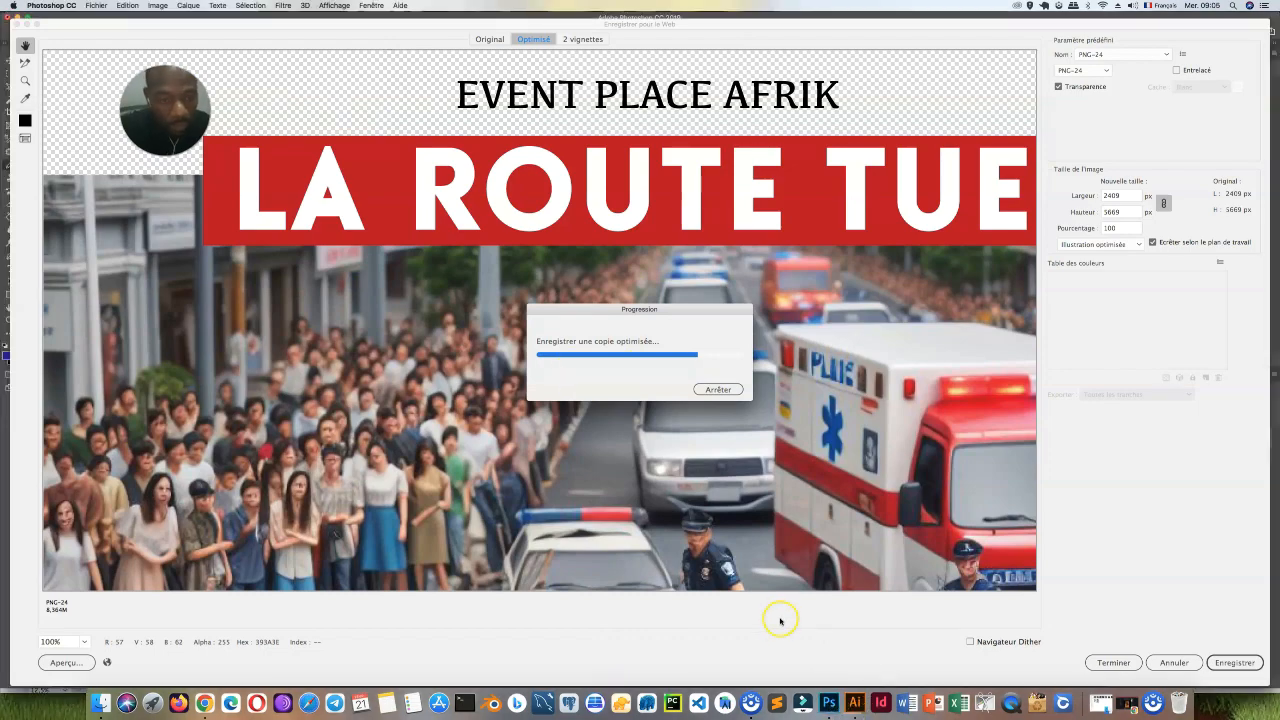
key("p")
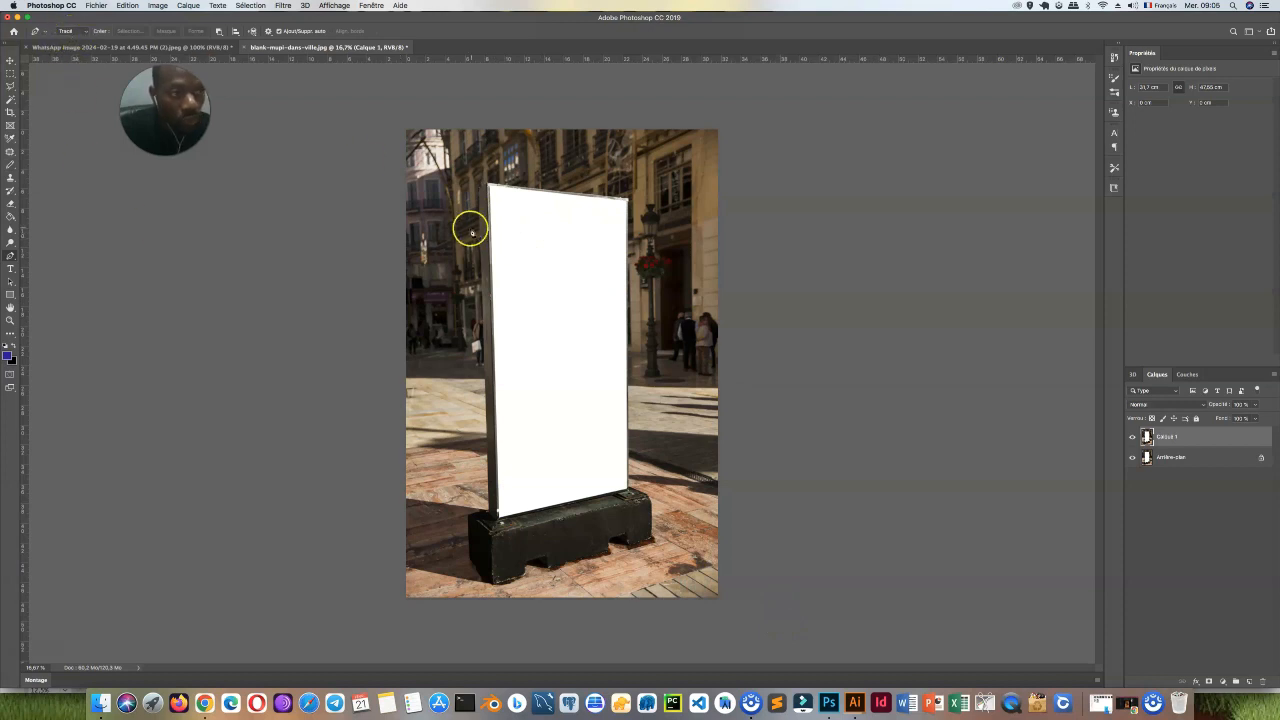
left_click(491, 187)
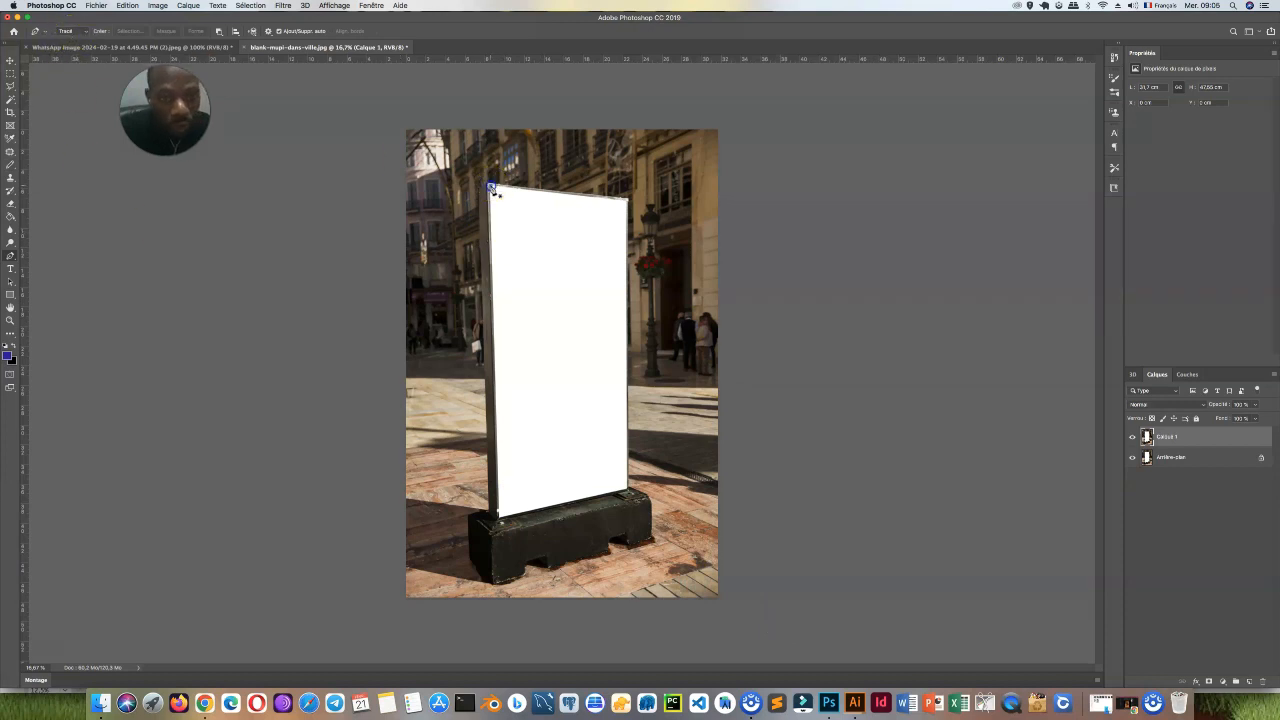
left_click(625, 199)
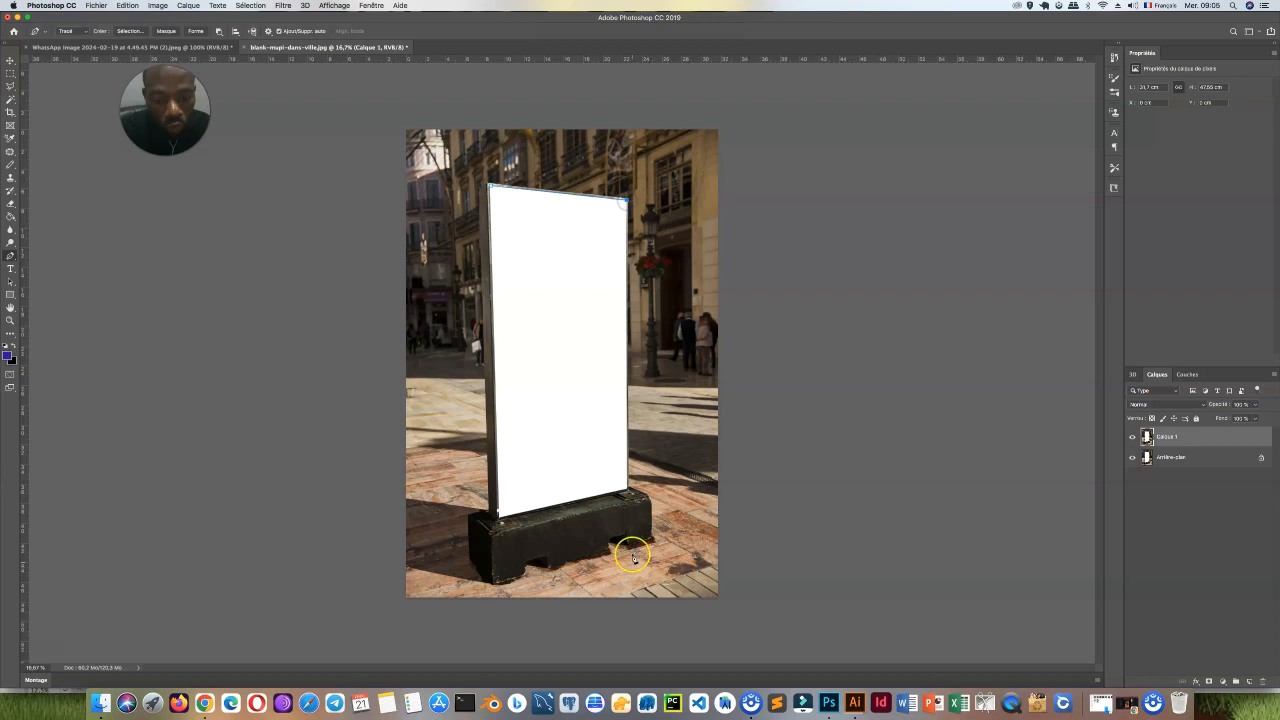
left_click(624, 490)
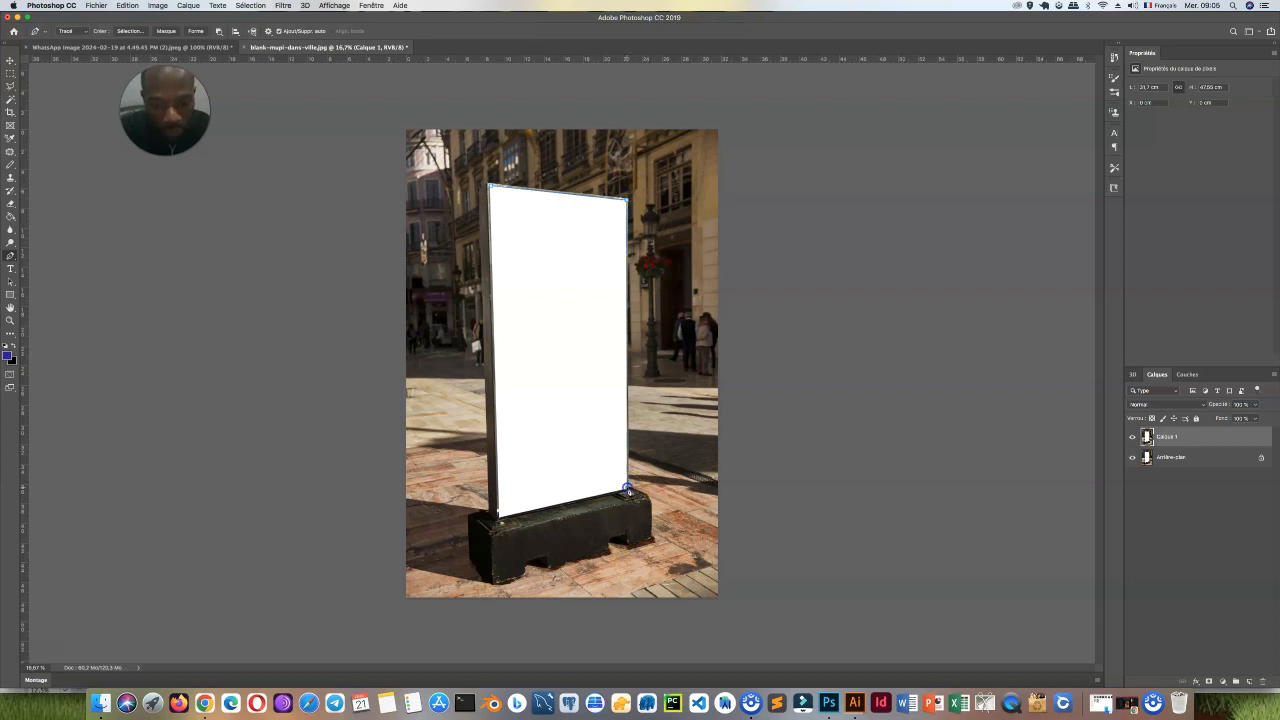
left_click(498, 516)
left_click(491, 187)
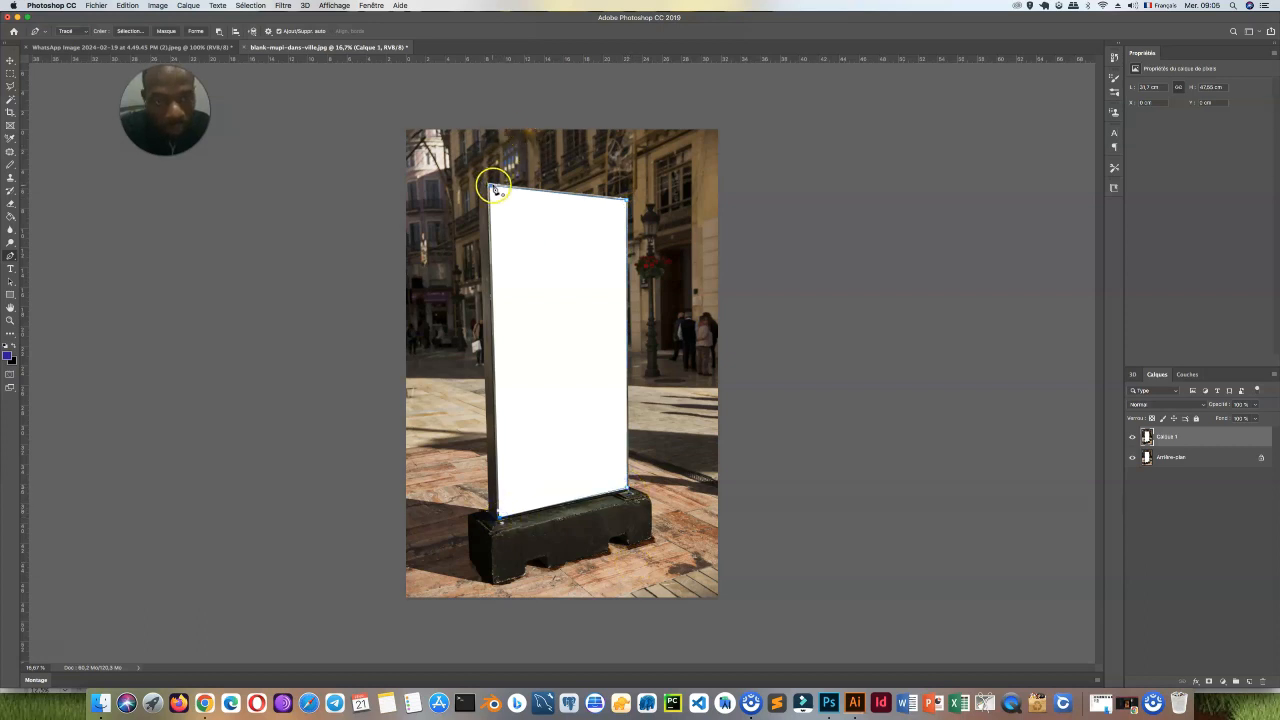
left_click(492, 187)
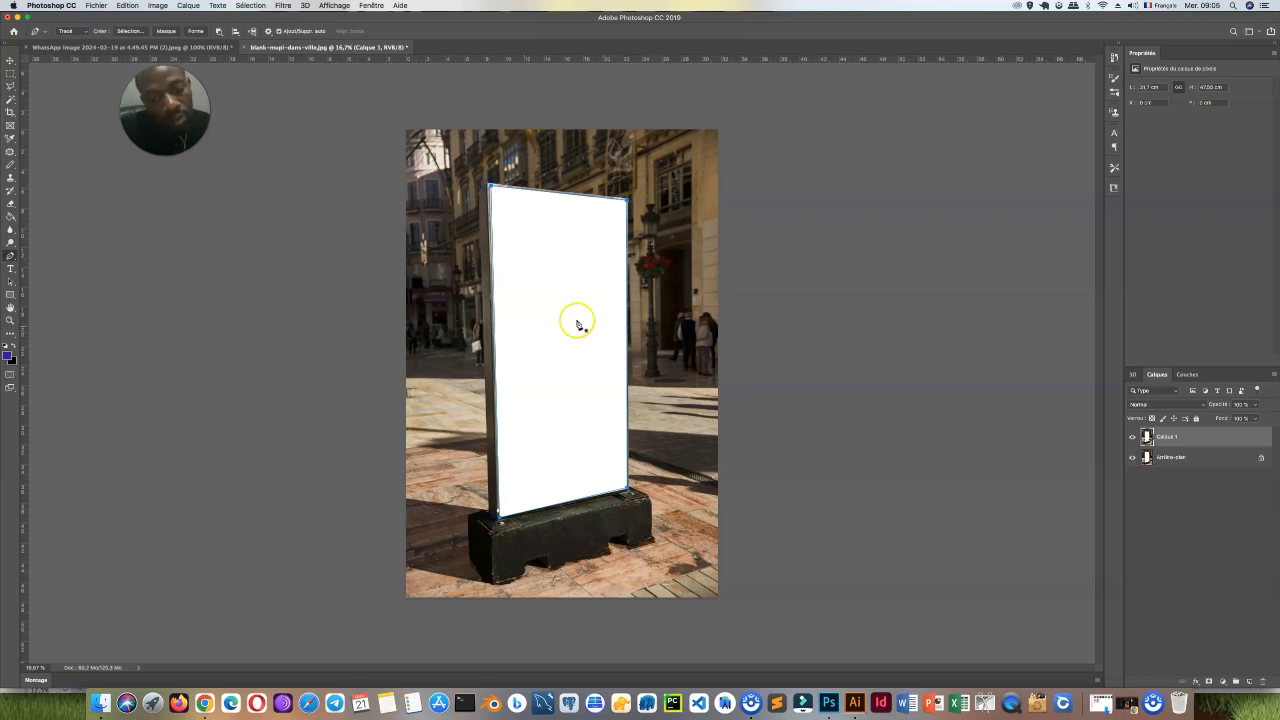
left_click(492, 190)
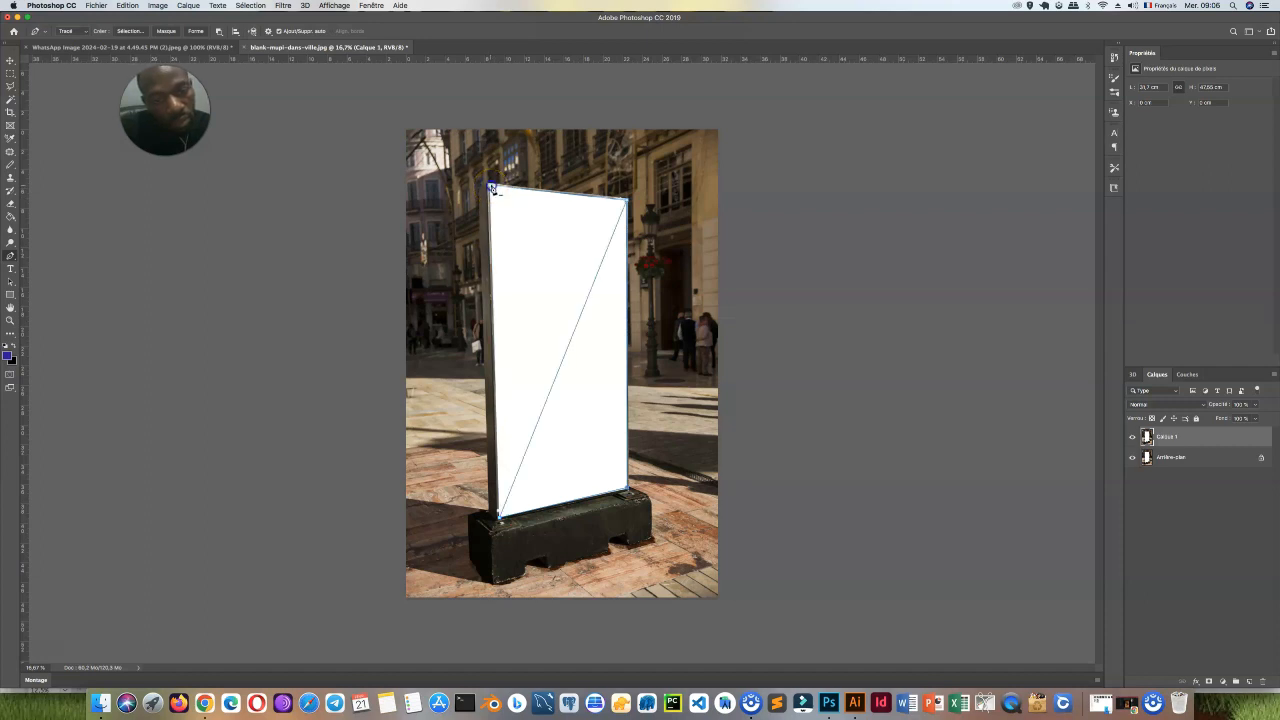
left_click(492, 188)
key("super+z")
Step: Convert the path to a selection, cut the white panel out of the duplicated layer with the background layer hidden, and deselect
left_click(130, 31)
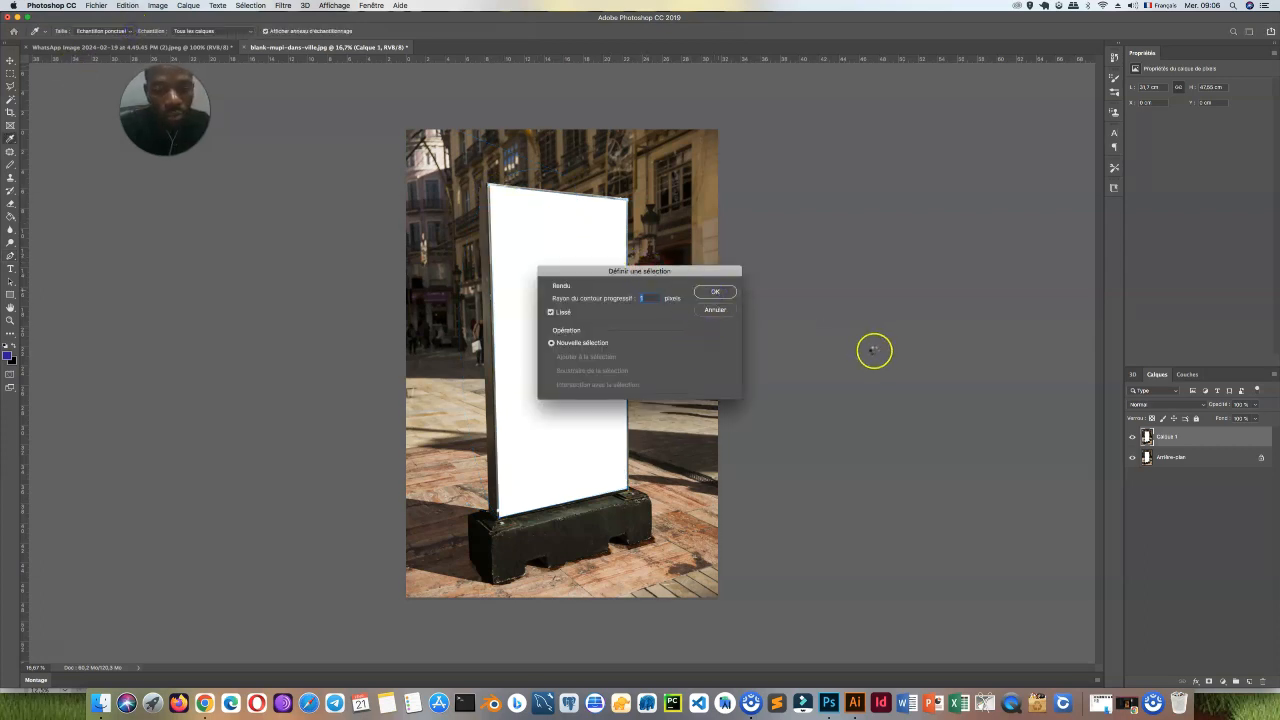
key("Return")
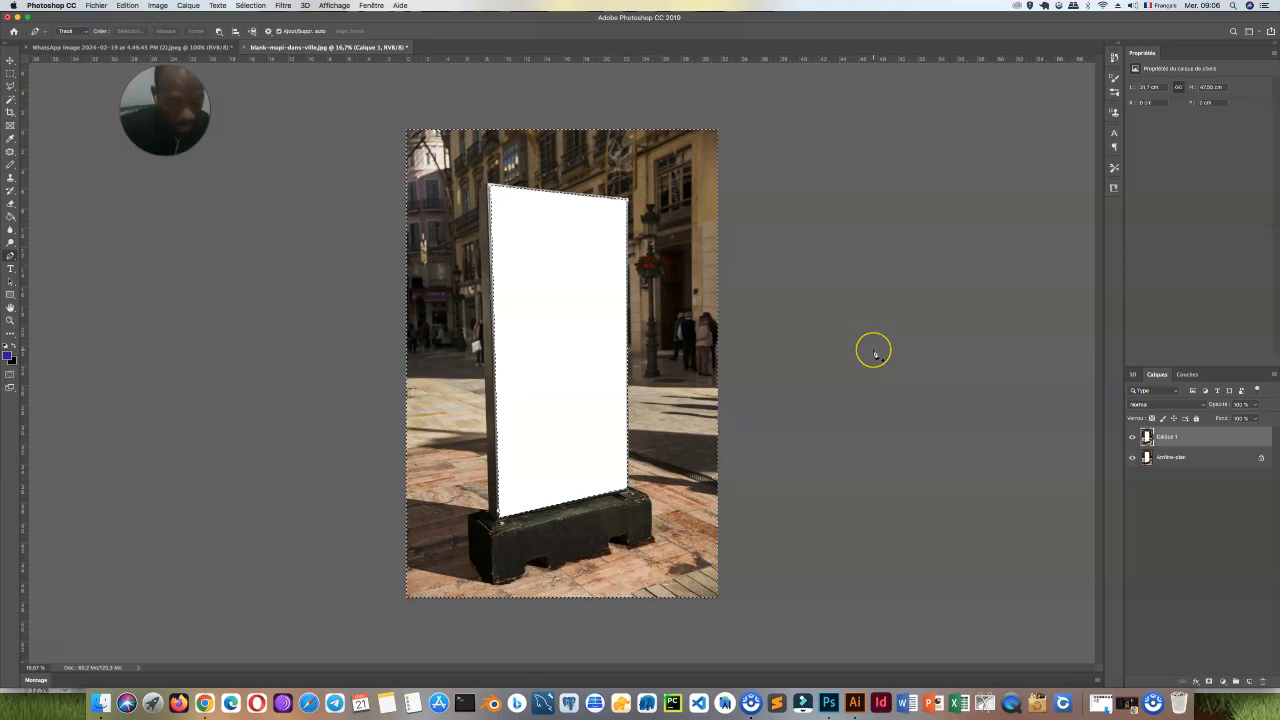
key("shift+super+i")
left_click(1132, 457)
key("Delete")
key("super+d")
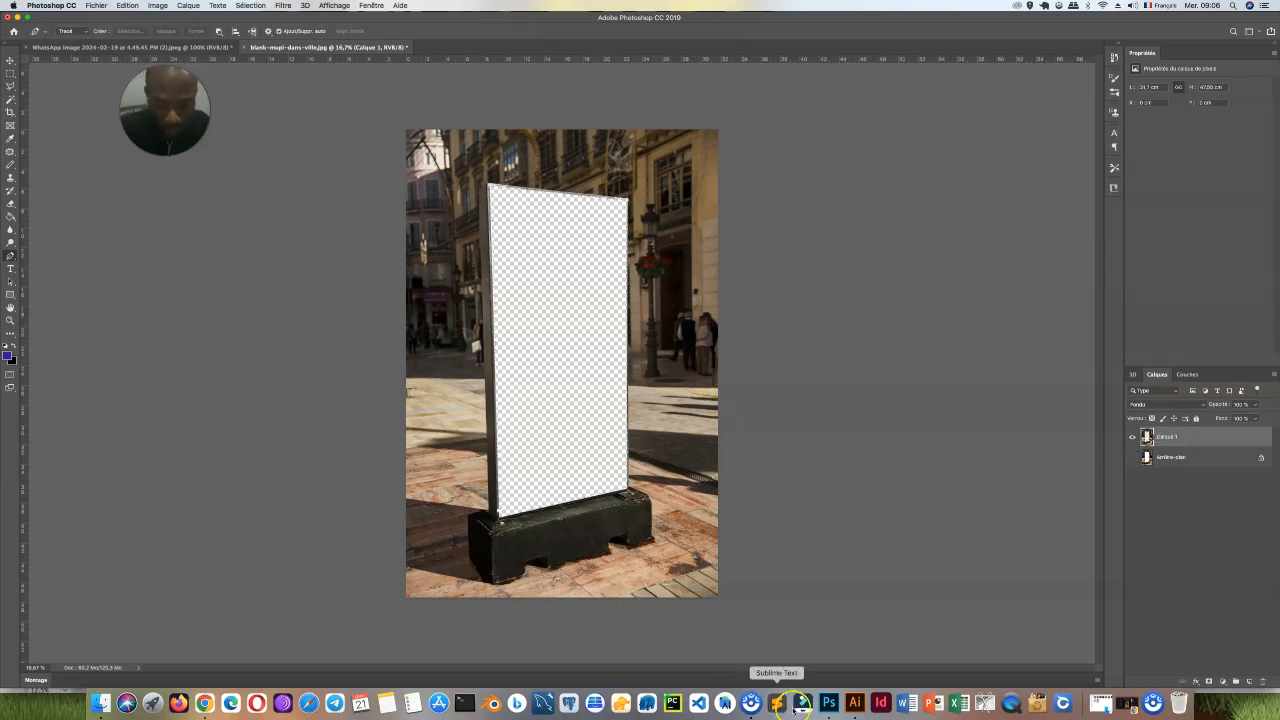
Step: Switch to Illustrator, save the KAKEMONO BA.ai banner document, and return to Photoshop
left_click(854, 703)
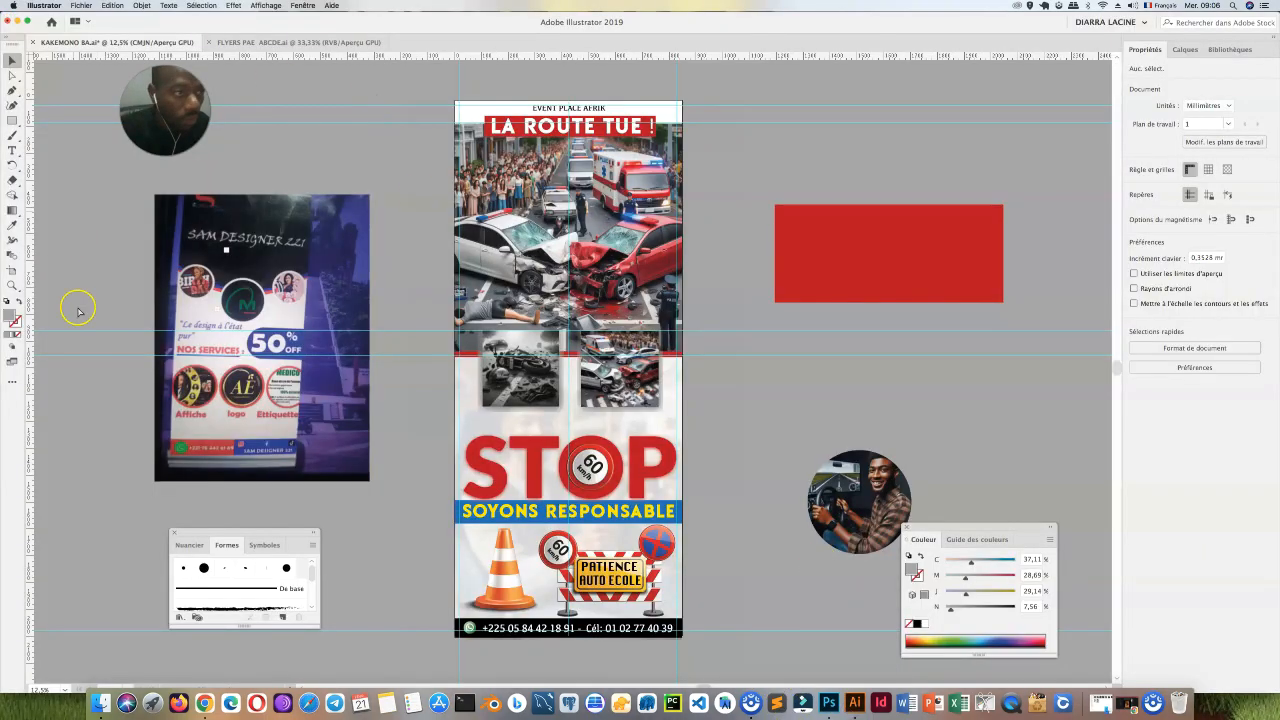
key("super+s")
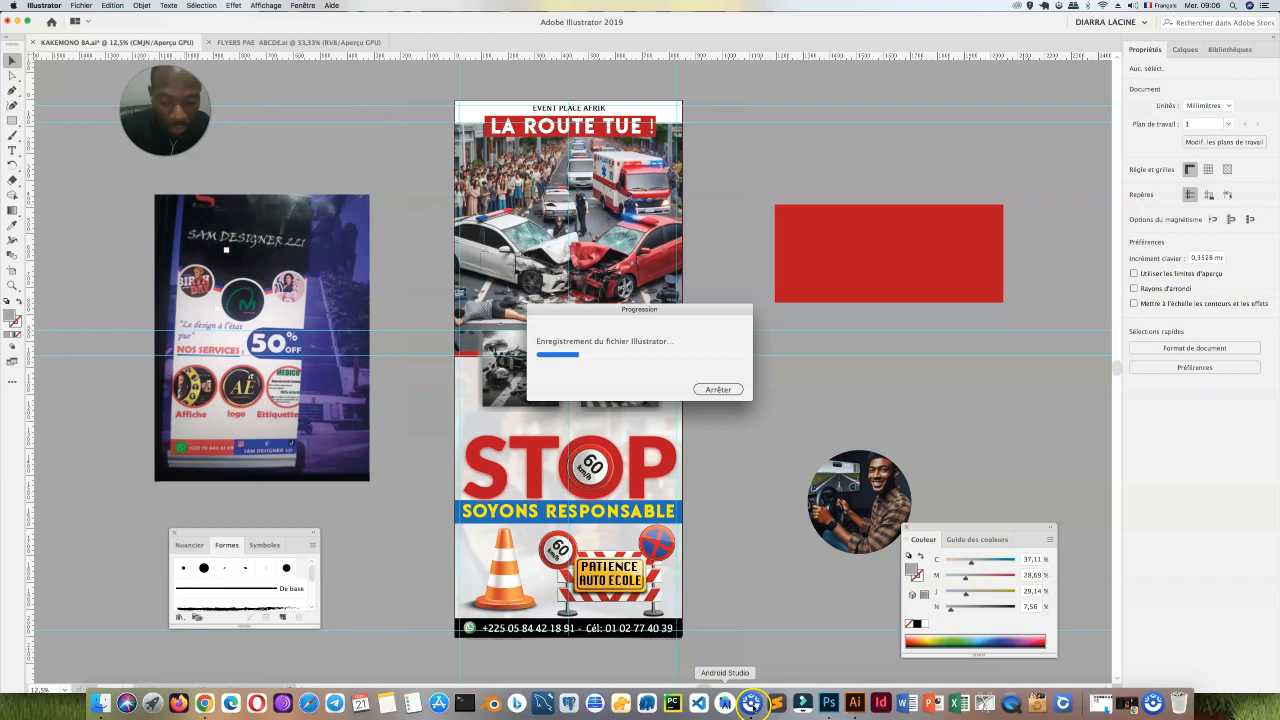
left_click(828, 703)
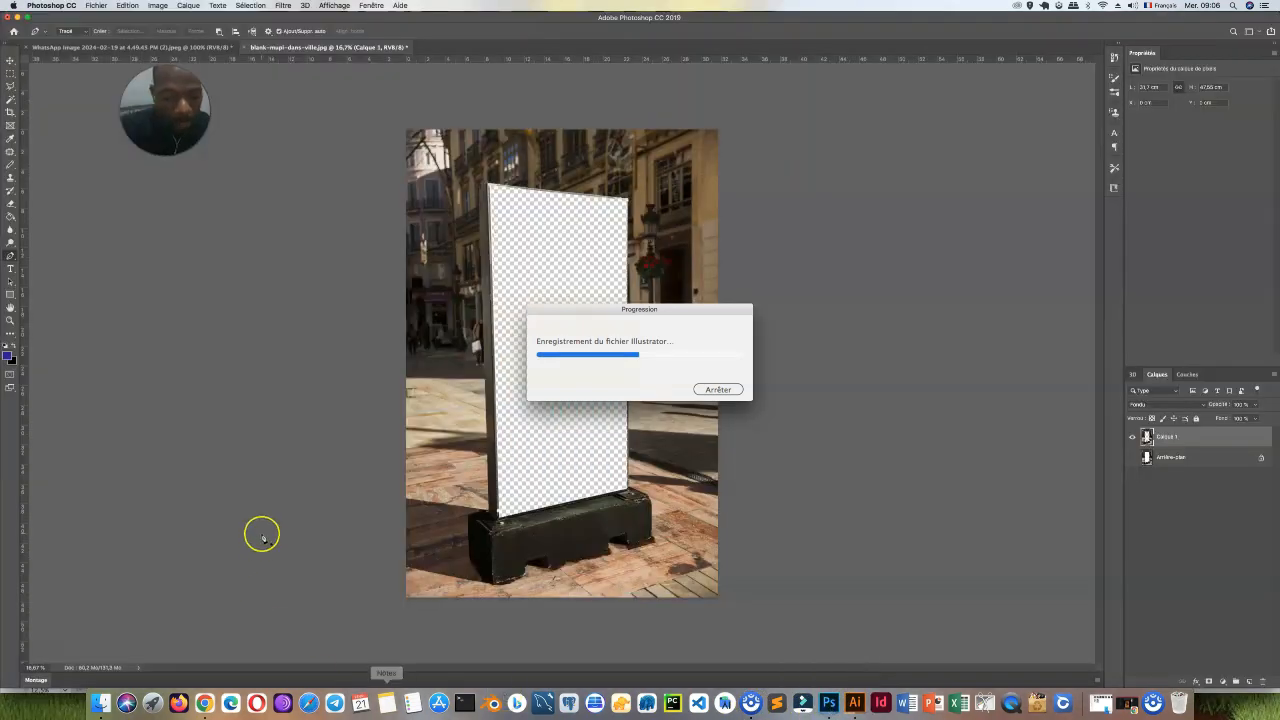
Step: Place KAKEMONO-BA.png from the Documents folder into the billboard photo as a new layer at its default size
left_click(98, 6)
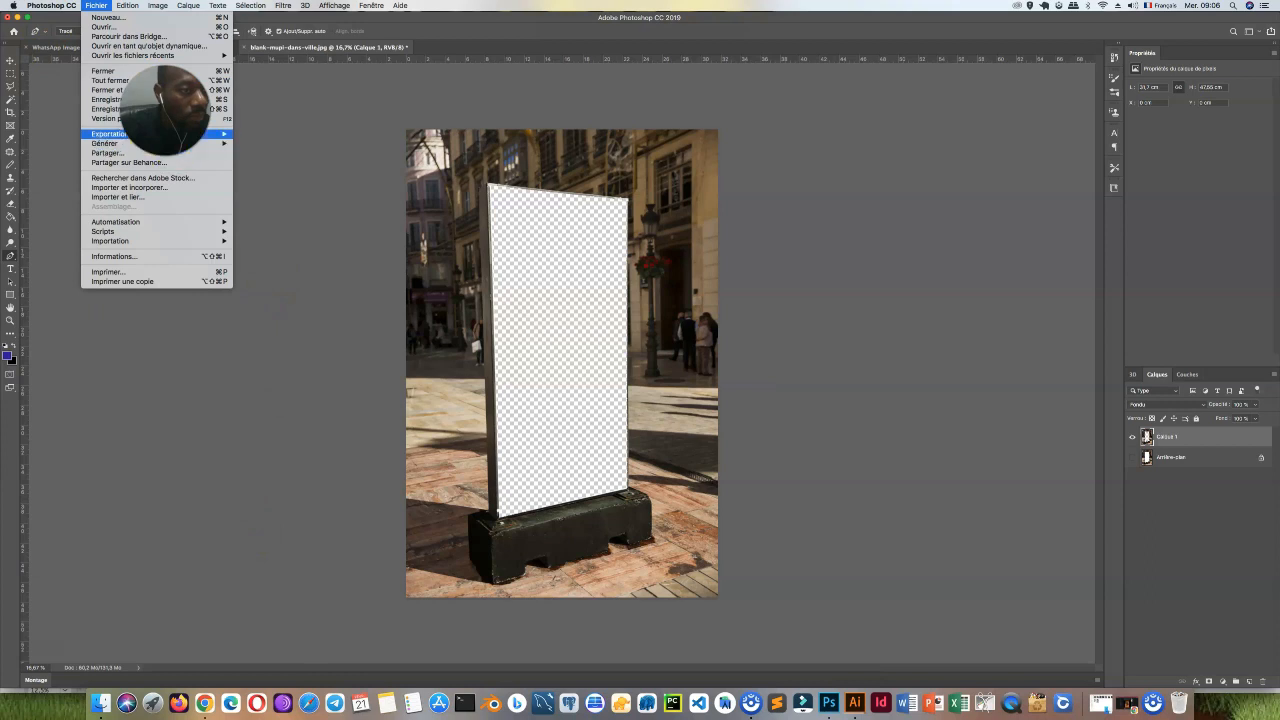
mouse_move(160, 145)
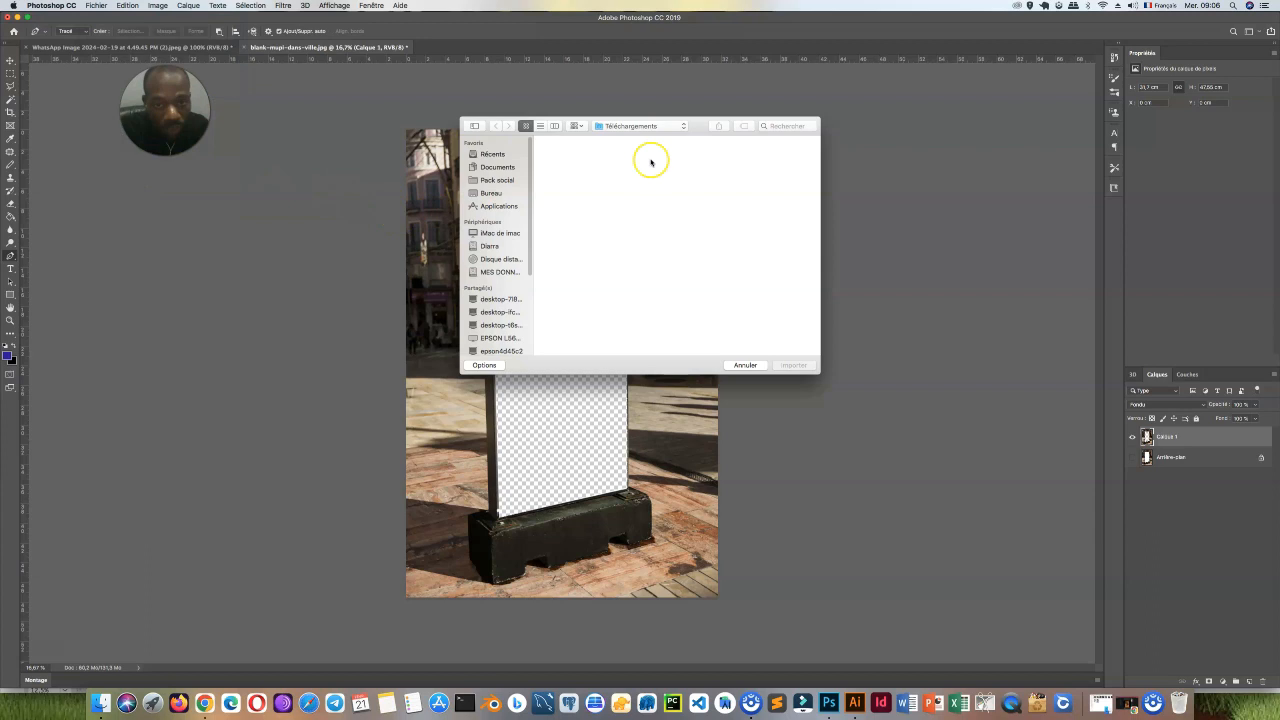
left_click(500, 168)
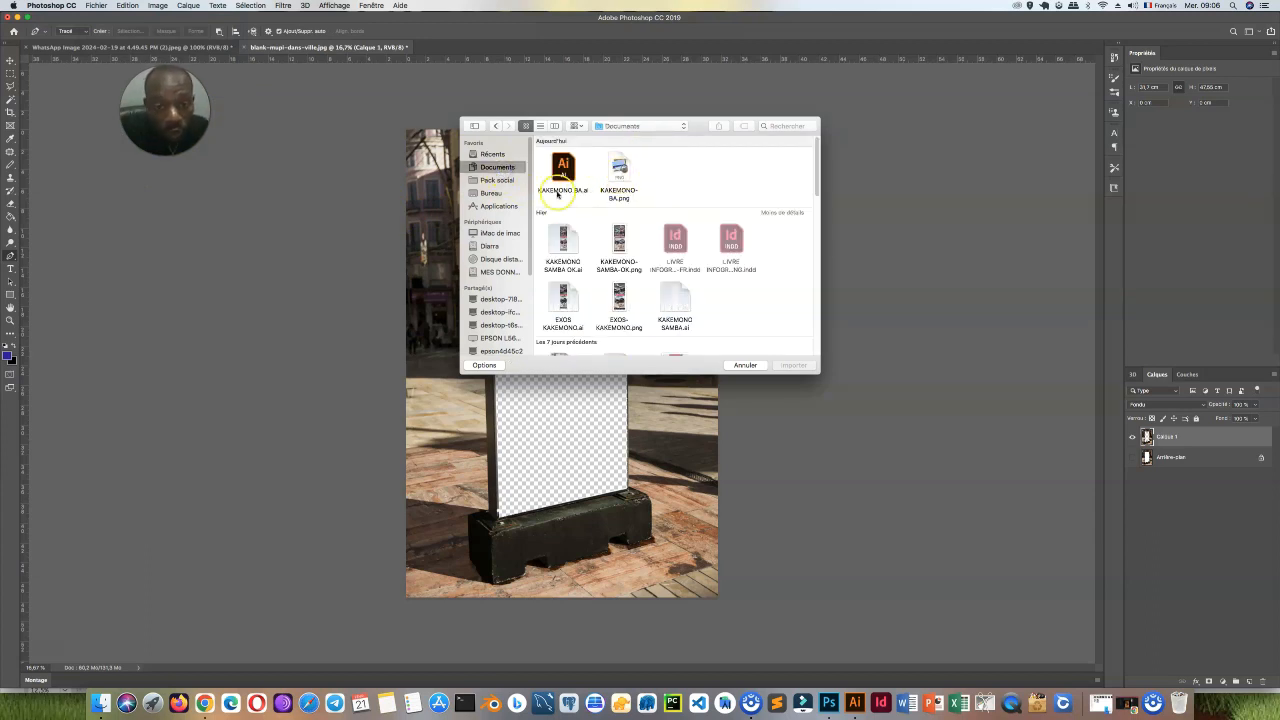
left_click(620, 166)
left_click(795, 365)
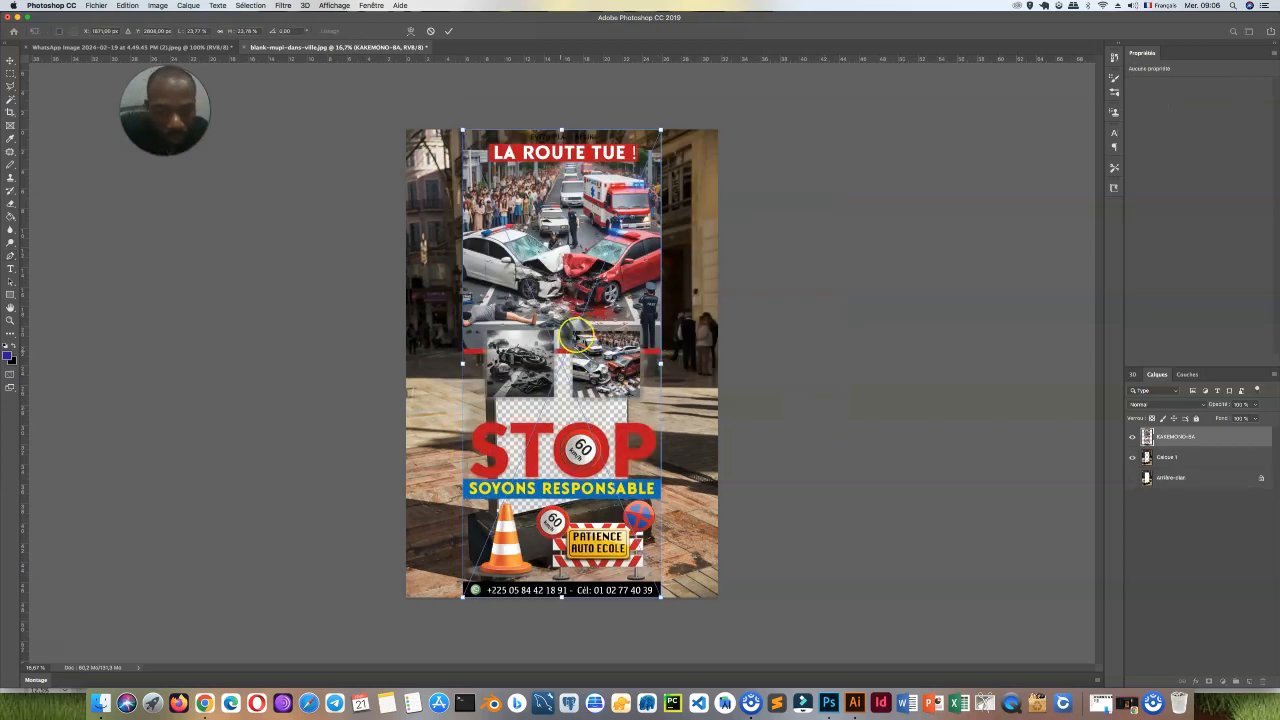
key("Return")
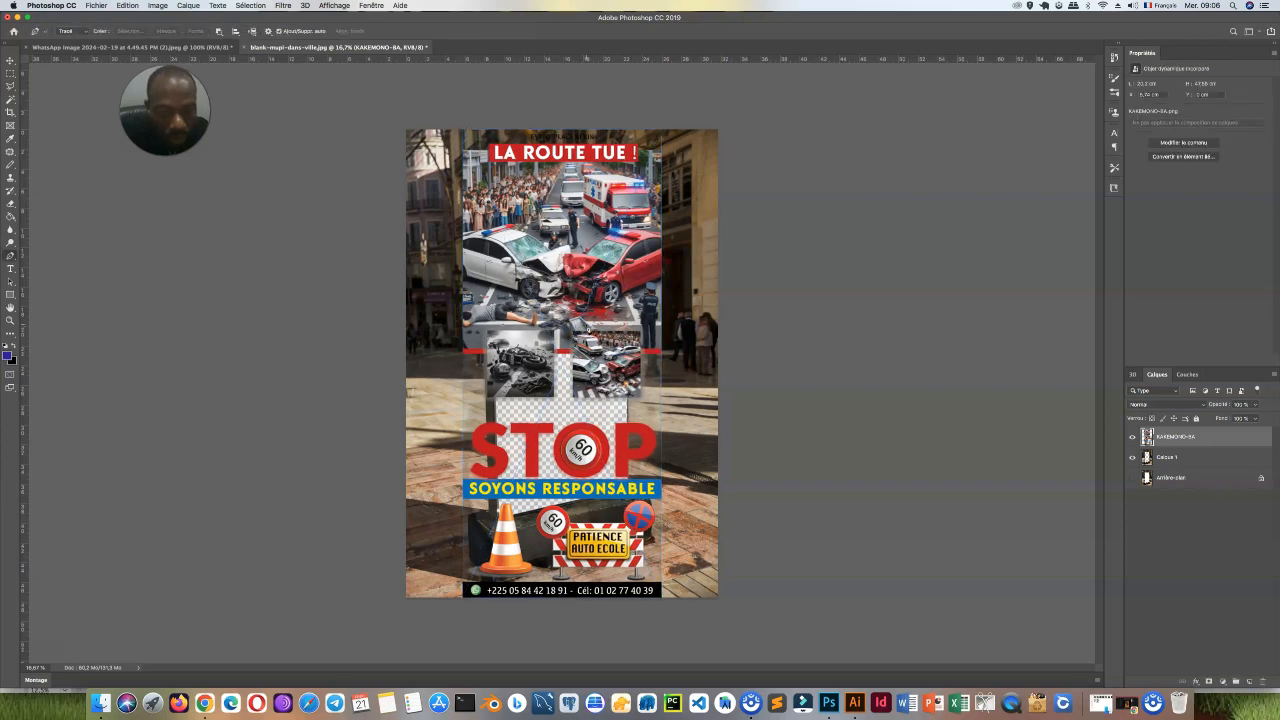
key("v")
left_click_drag(574, 283, 618, 338)
key("super+z")
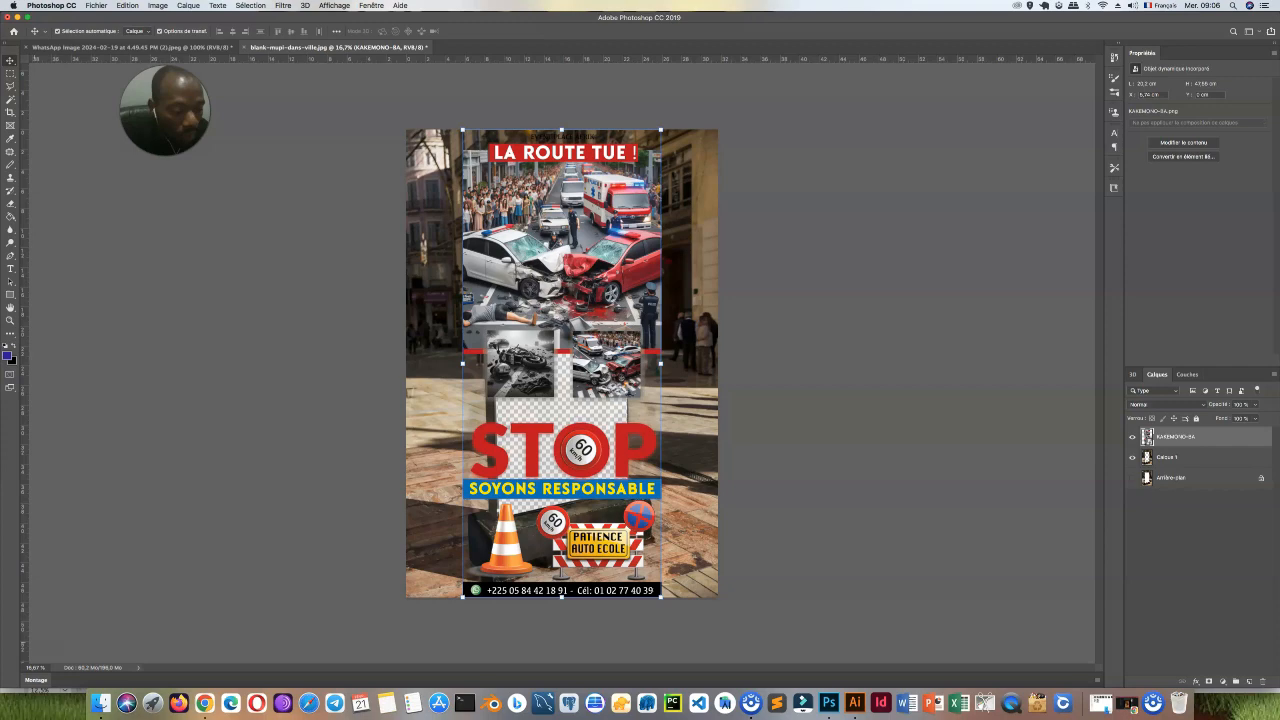
Step: Undo the placement of the transparent banner and place the white-background KAKEMONO-BA.png from its folder at its default size
key("super+z")
left_click(100, 703)
left_click_drag(422, 135, 849, 117)
left_click_drag(776, 172, 531, 280)
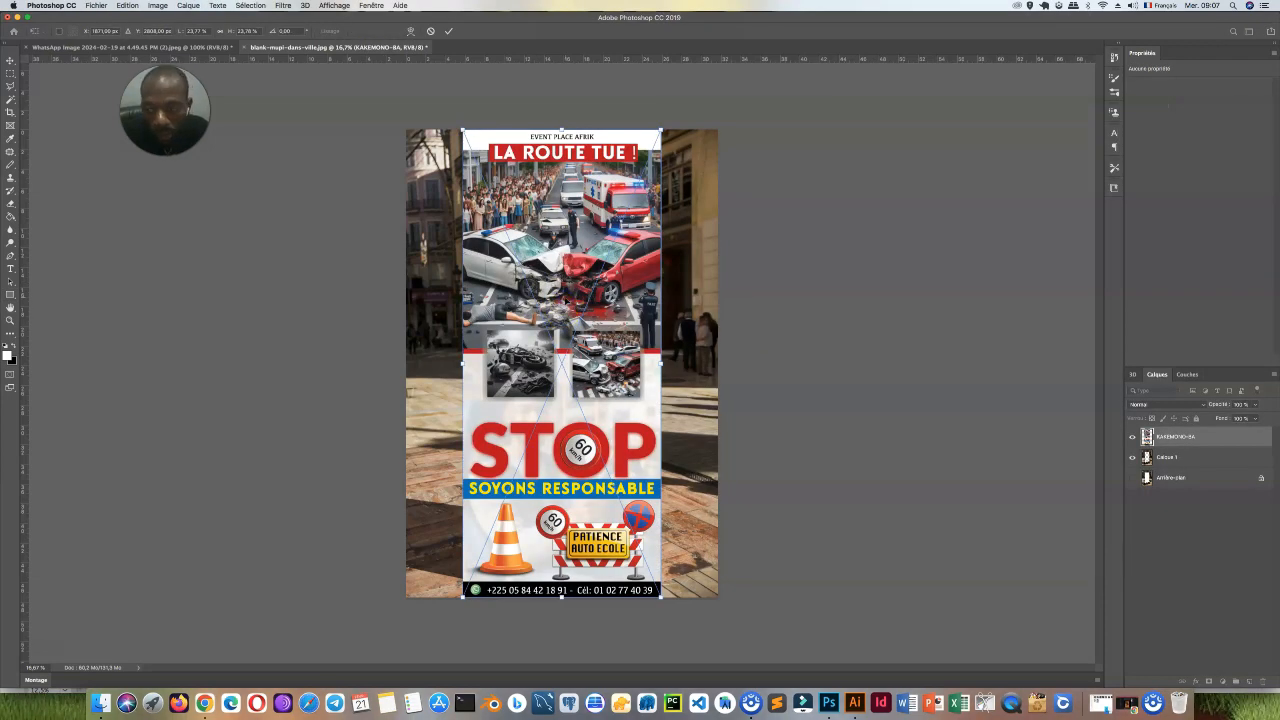
left_click(1163, 440)
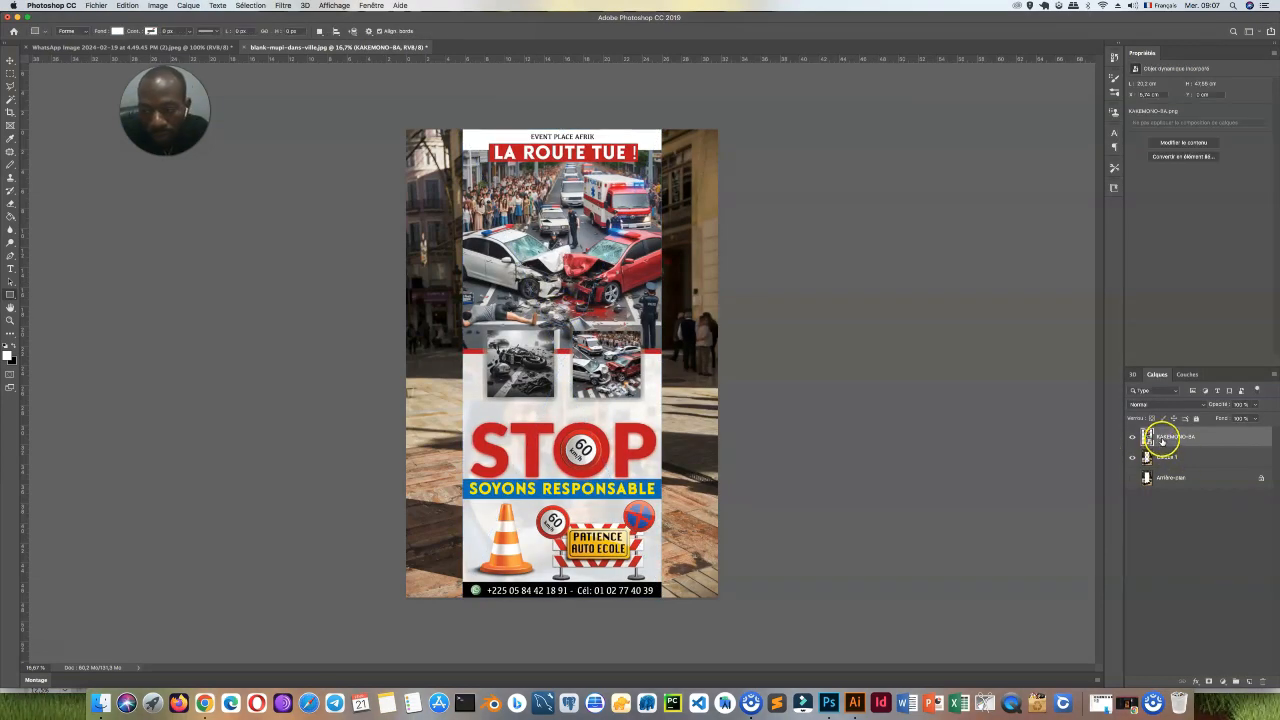
Step: Rasterize the KAKEMONO-BA layer and shift the banner down and to the right, uncovering the left edge of the billboard cut-out
right_click(1163, 441)
left_click(1029, 425)
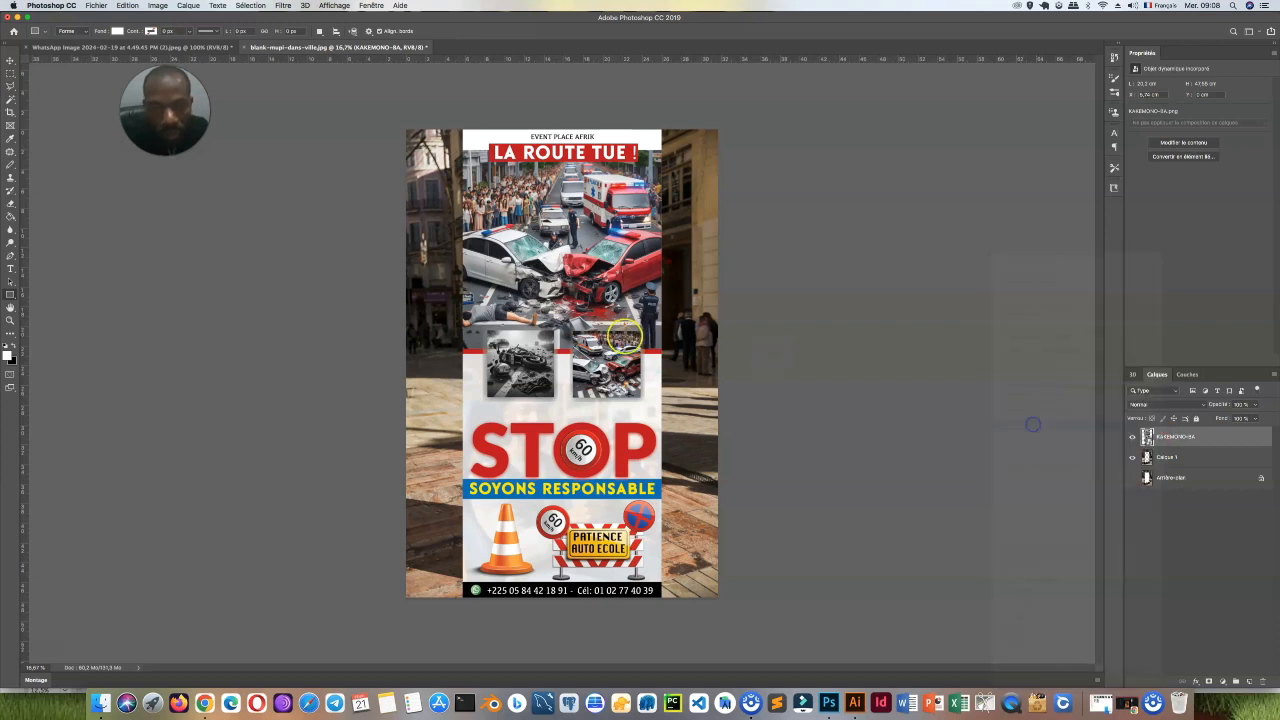
key("v")
left_click_drag(661, 131, 703, 188)
key("Escape")
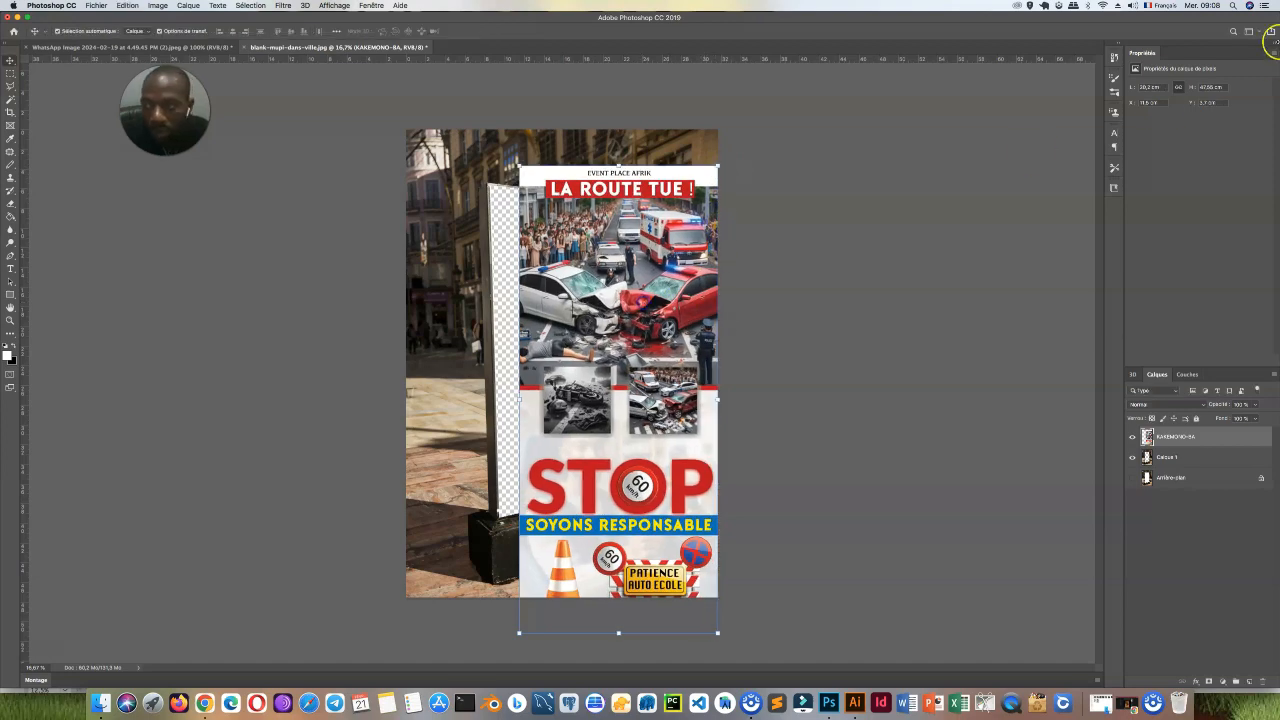
Step: Scale the banner proportionally to a height of 35 cm and move it over the billboard cut-out
left_click(1213, 87)
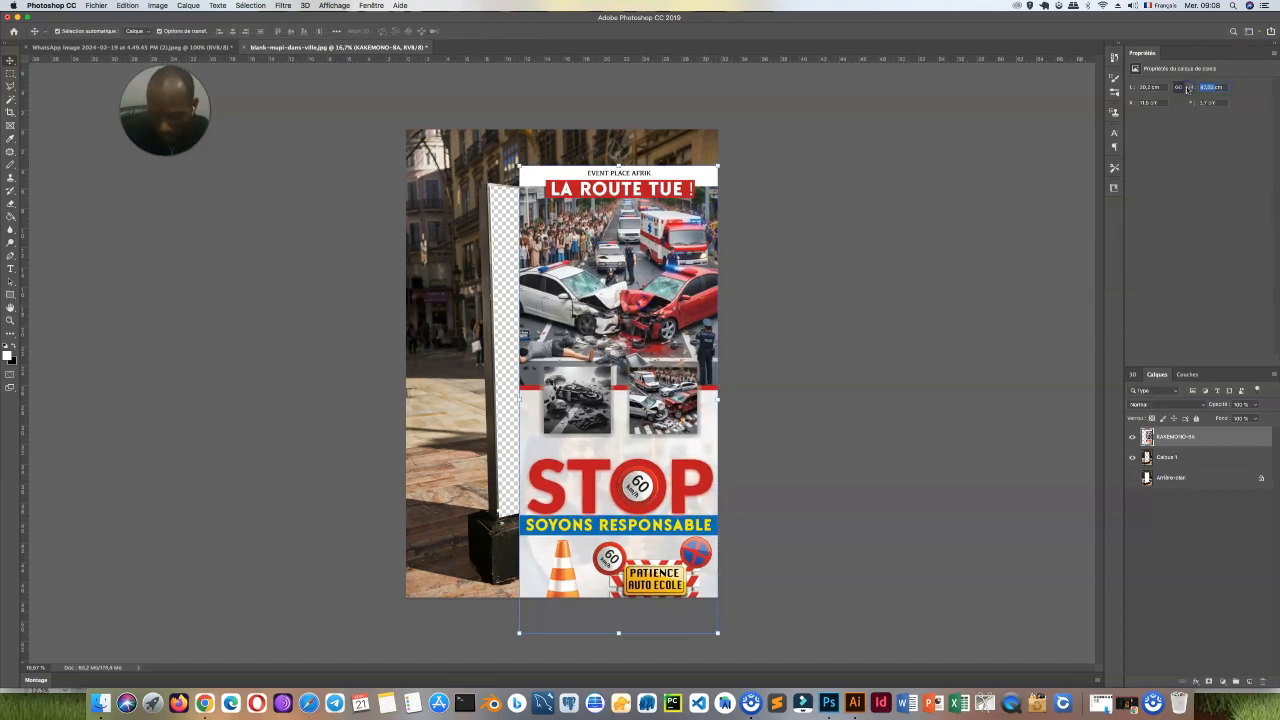
type("33")
key("Return")
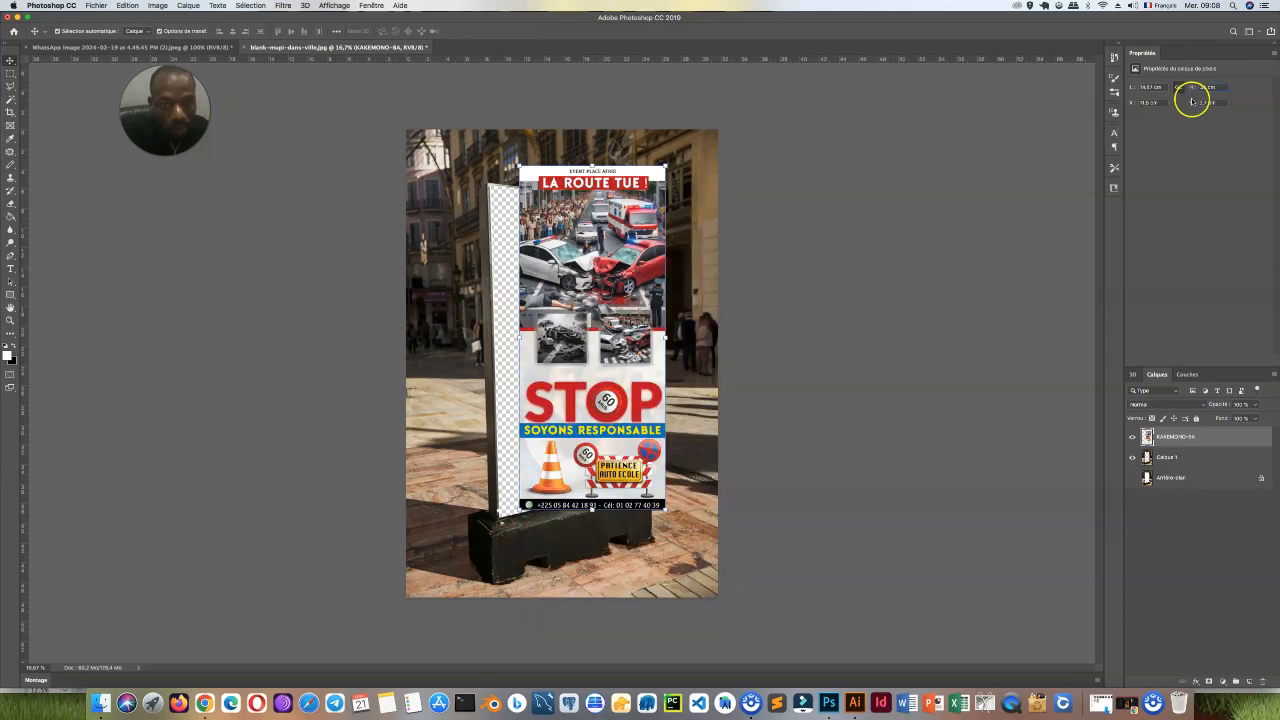
left_click_drag(620, 314, 605, 347)
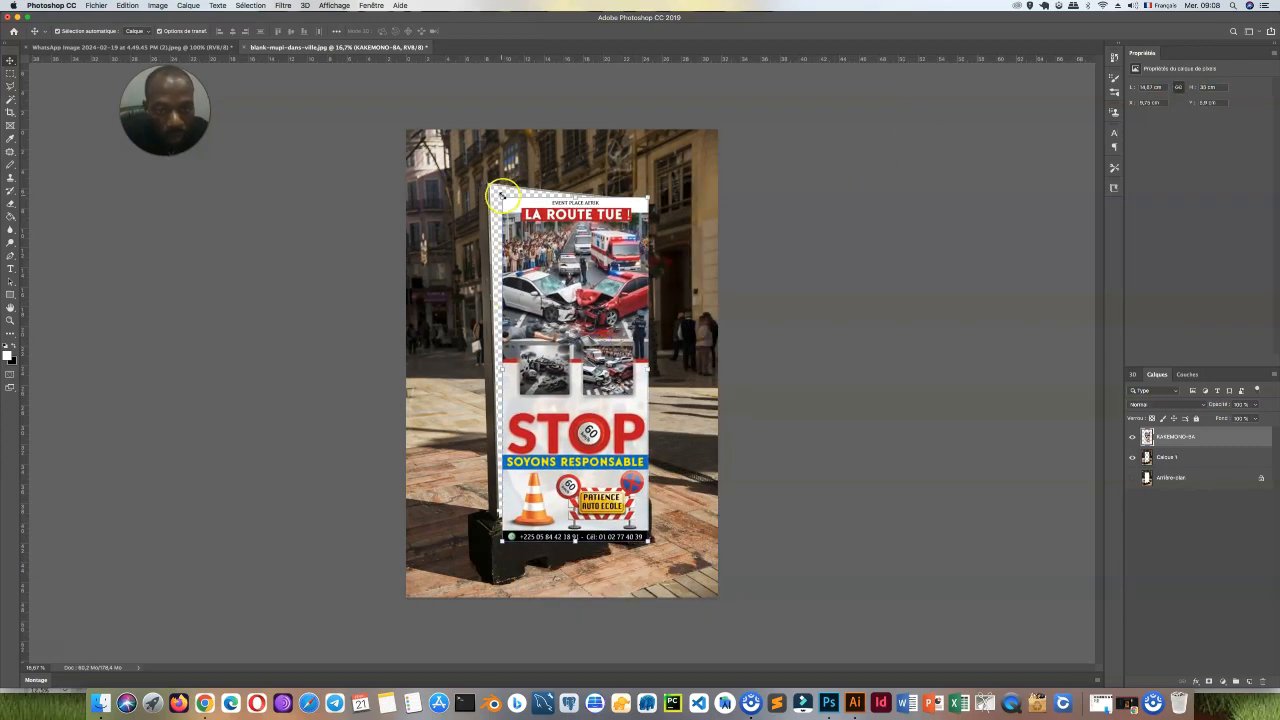
Step: Distort the banner with Free Transform so its four corners match the billboard panel's corners in perspective, and apply the transformation
key("super+t")
left_click_drag(491, 188, 490, 186)
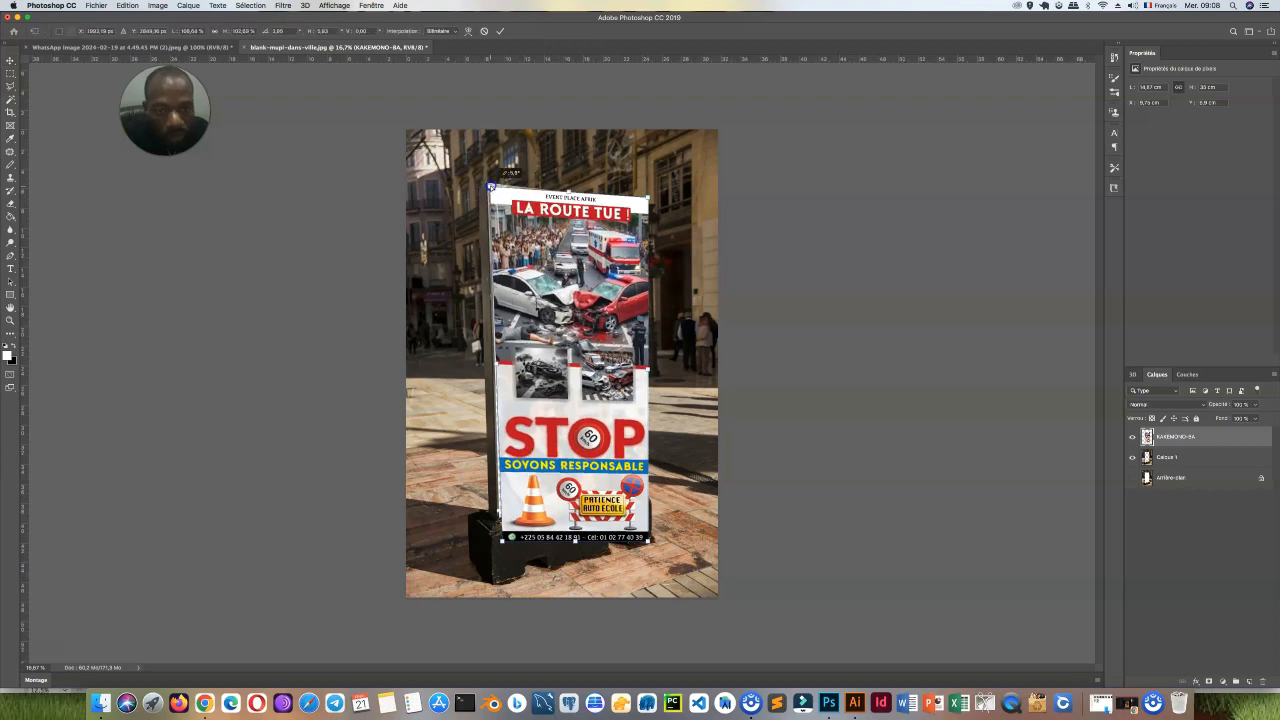
mouse_move(645, 197)
left_mouse_down()
mouse_move(617, 207)
mouse_move(629, 197)
left_mouse_up()
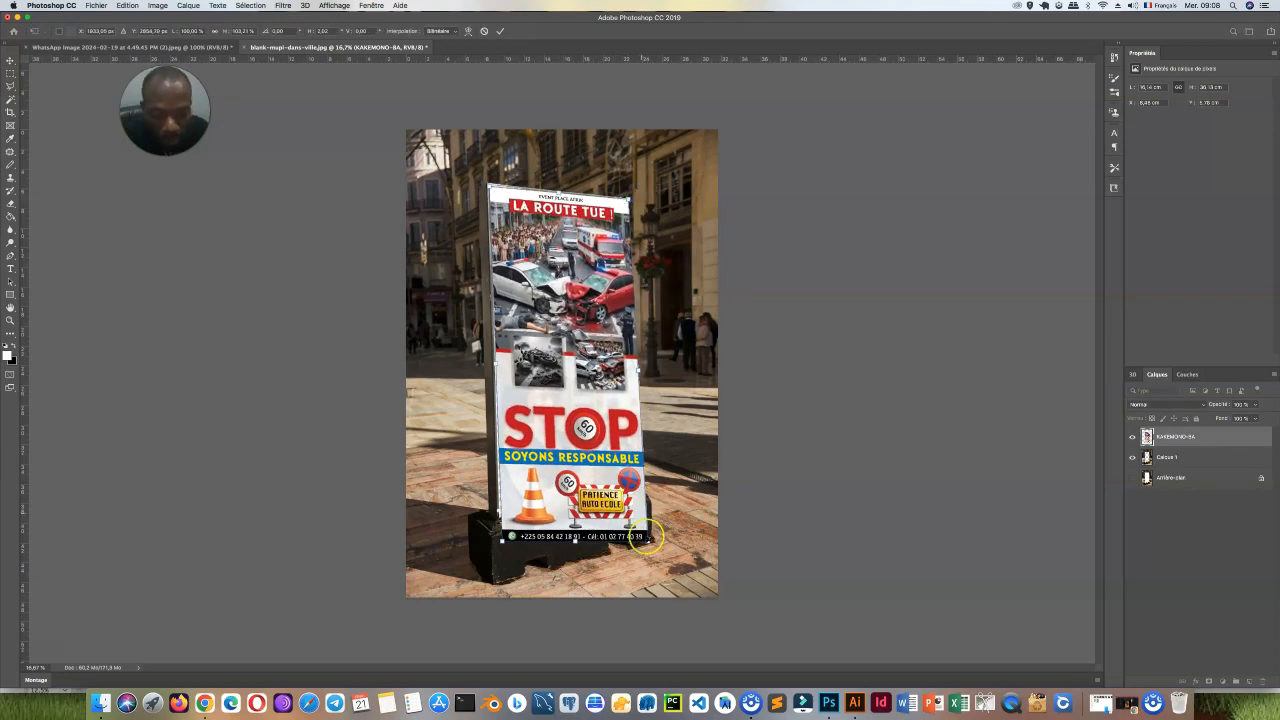
left_click_drag(648, 540, 627, 490)
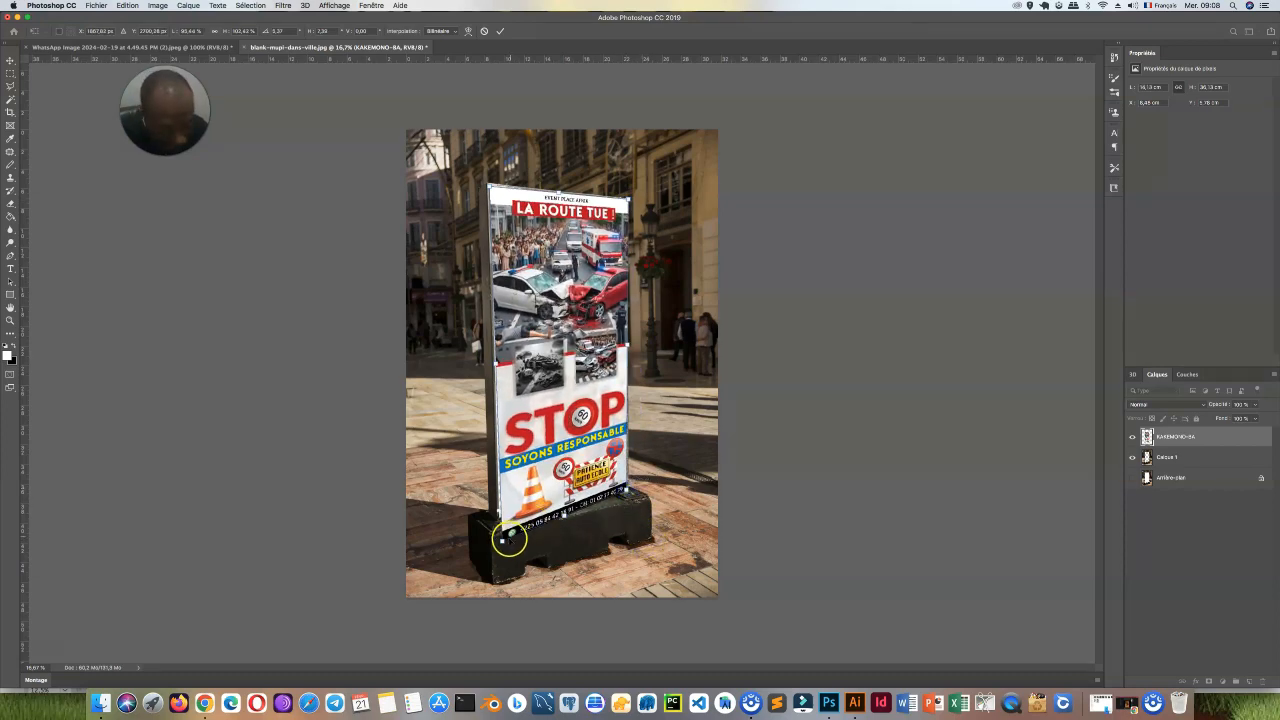
left_click_drag(502, 517, 499, 516)
double_click(567, 322)
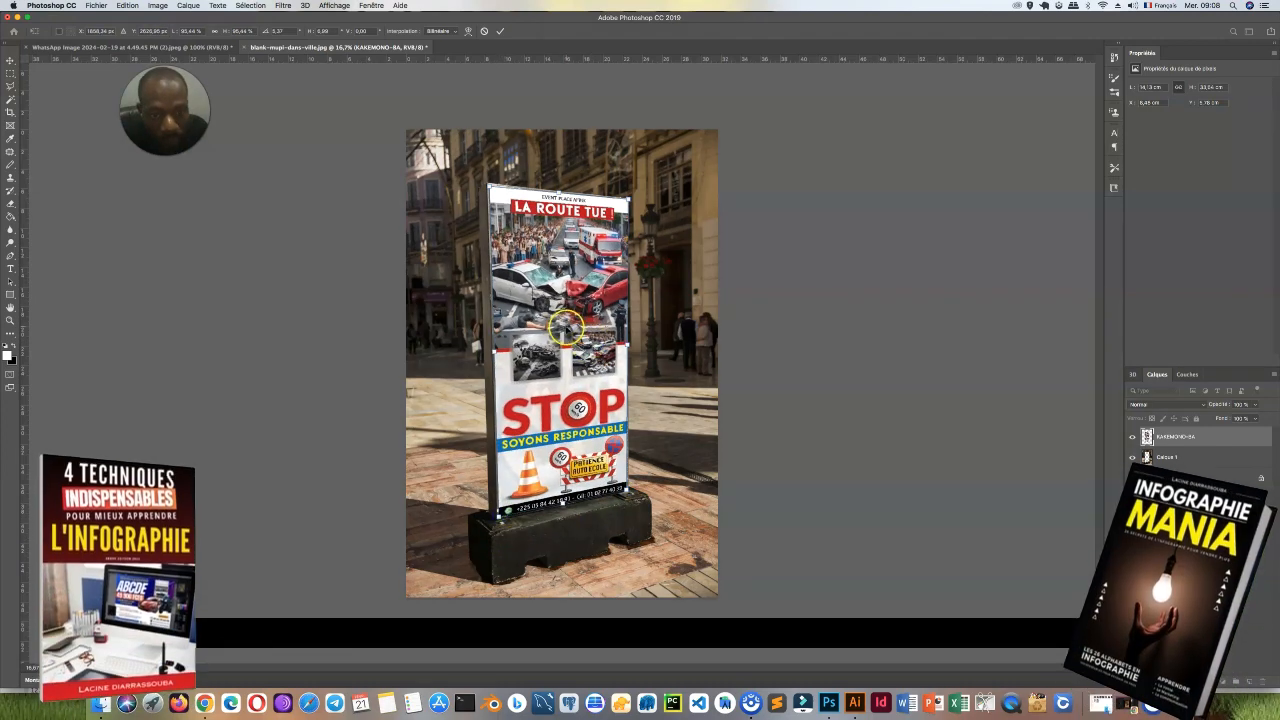
Step: Move the Calque 1 layer above KAKEMONO-BA and merge the two layers
left_click_drag(1194, 456, 1199, 432)
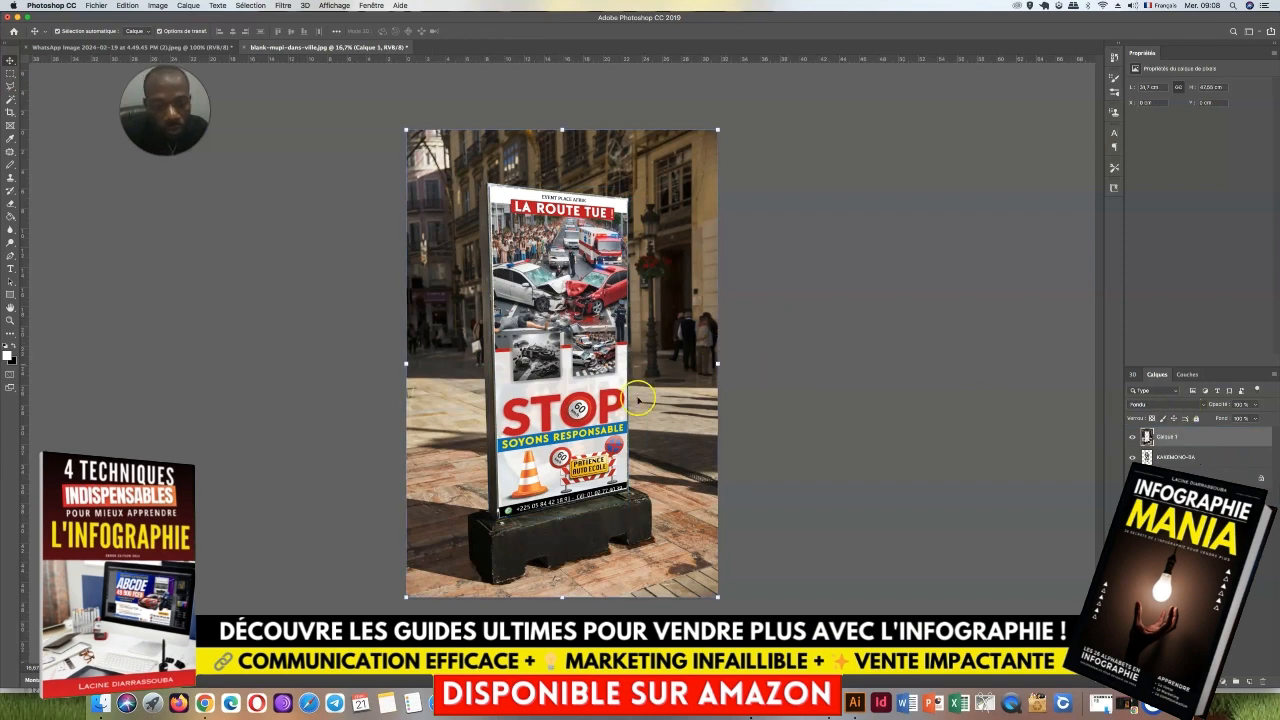
key("super+e")
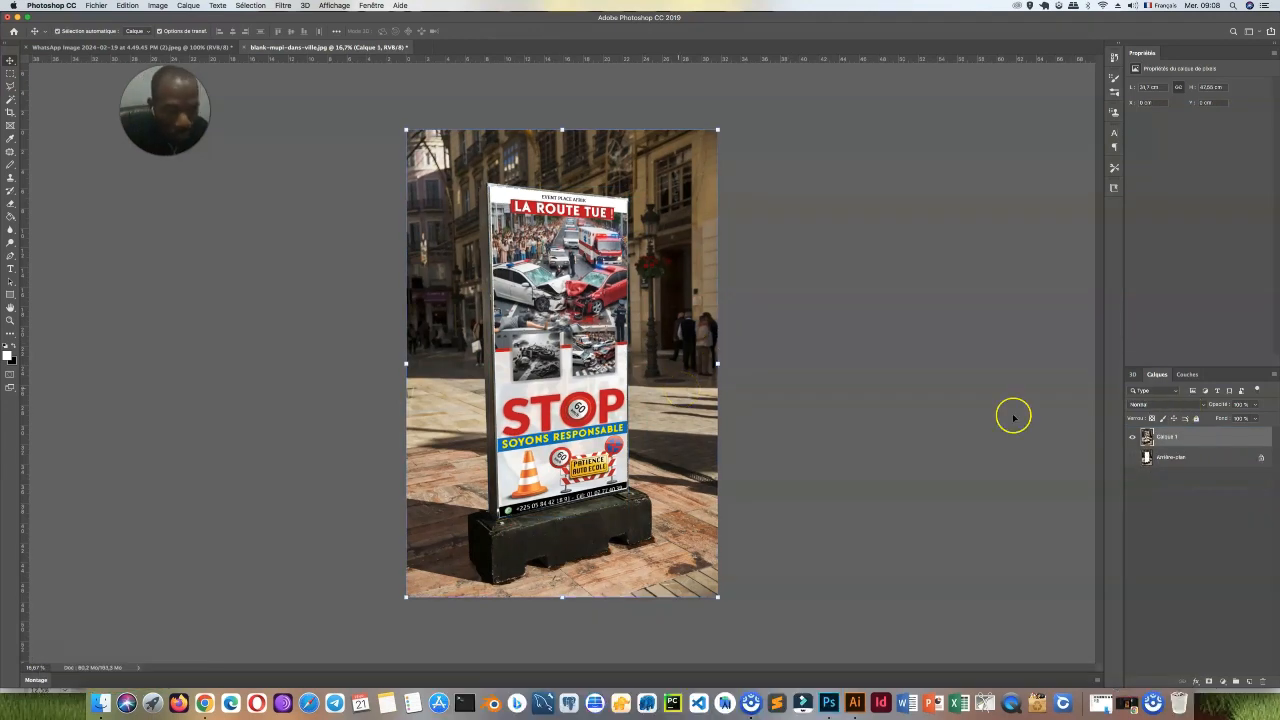
Step: Show the background layer, flatten the image into a single layer, and save the billboard mockup
left_click(1132, 457)
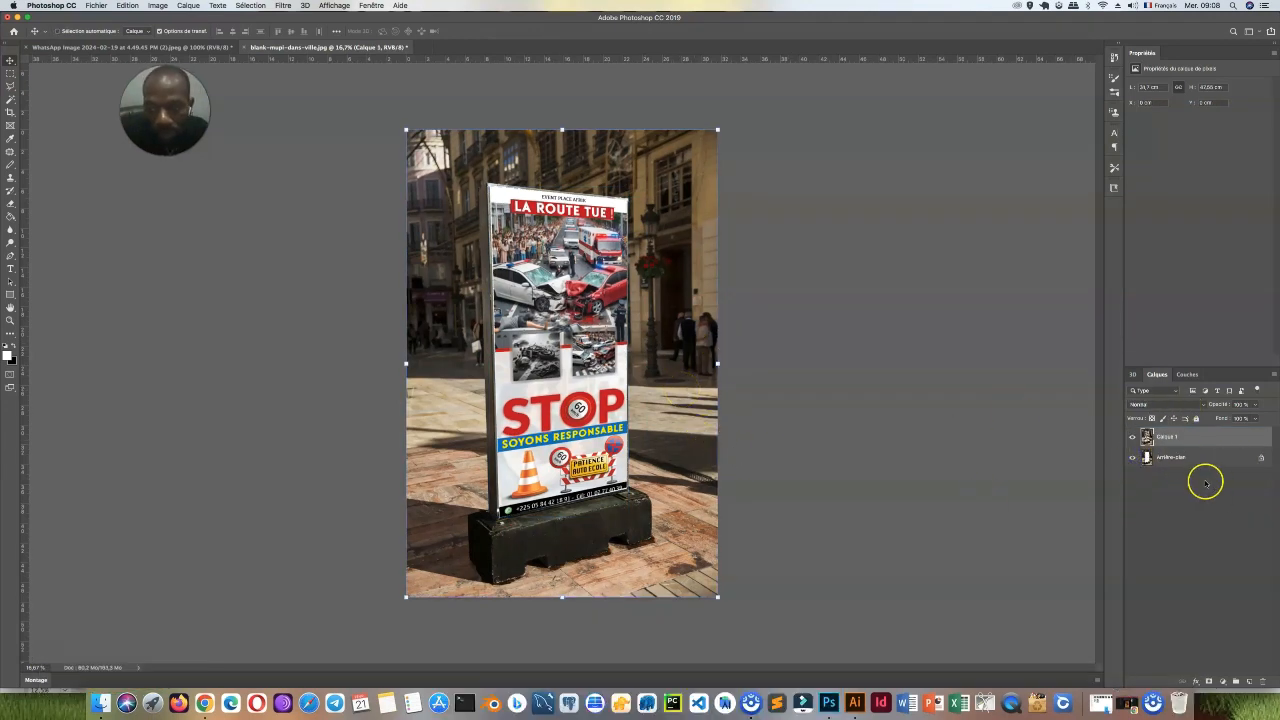
key("shift+super+e")
key("super+s")
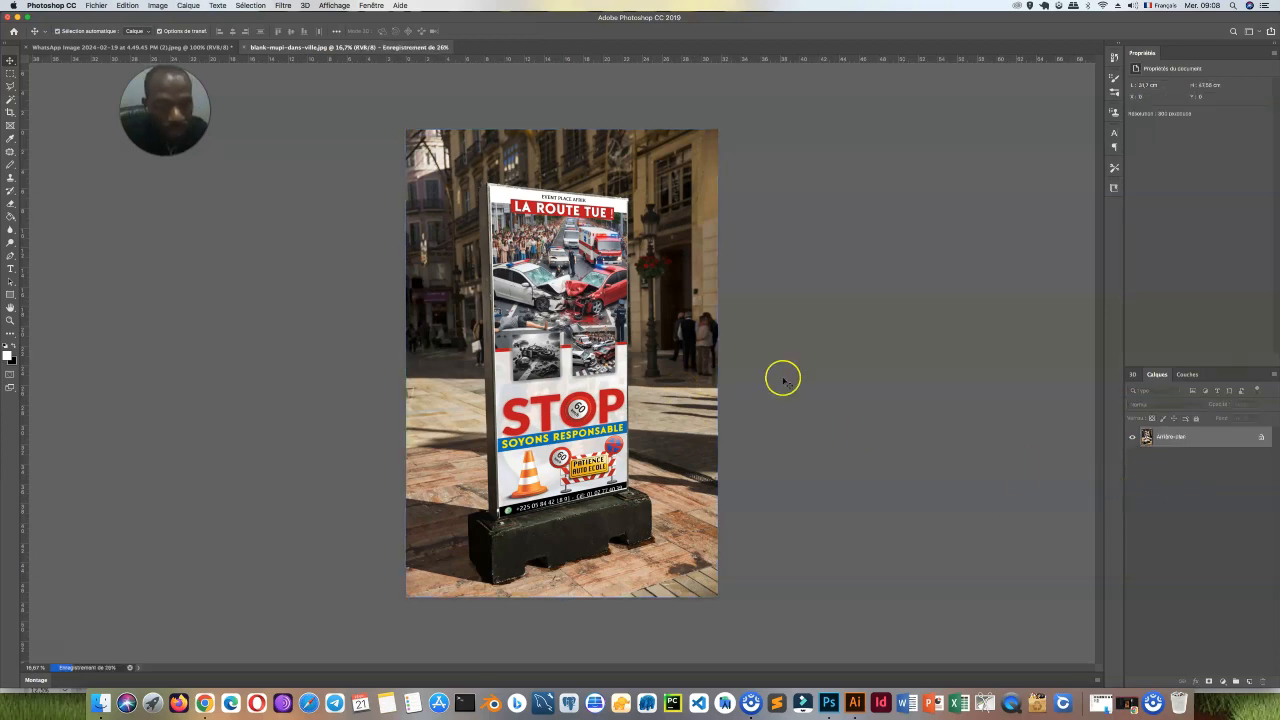